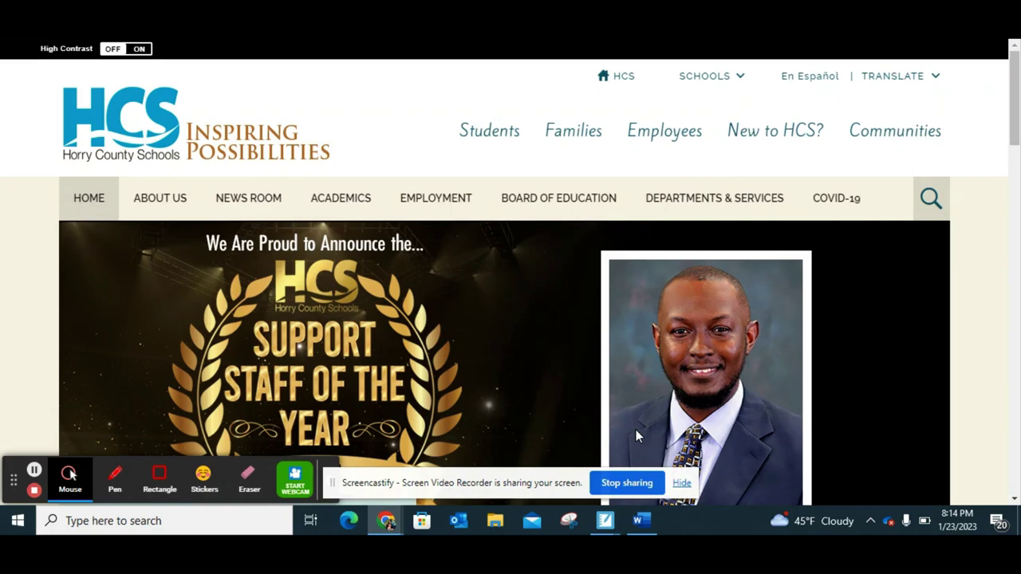
# - Open the Student Learning Commons portal from the Horry County Schools home page
pyautogui.click(682, 483)
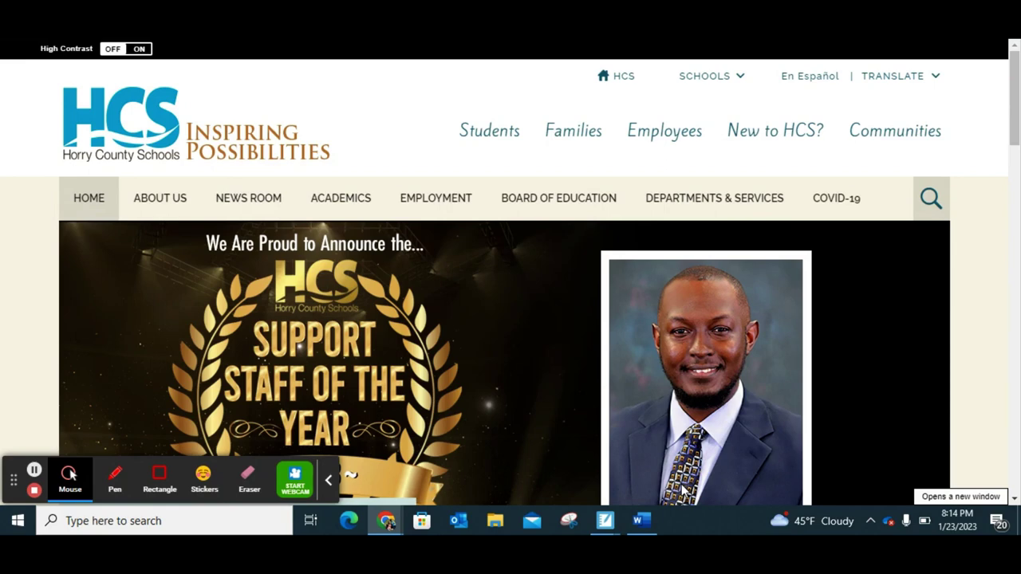
pyautogui.scroll(-4, 588, 431)
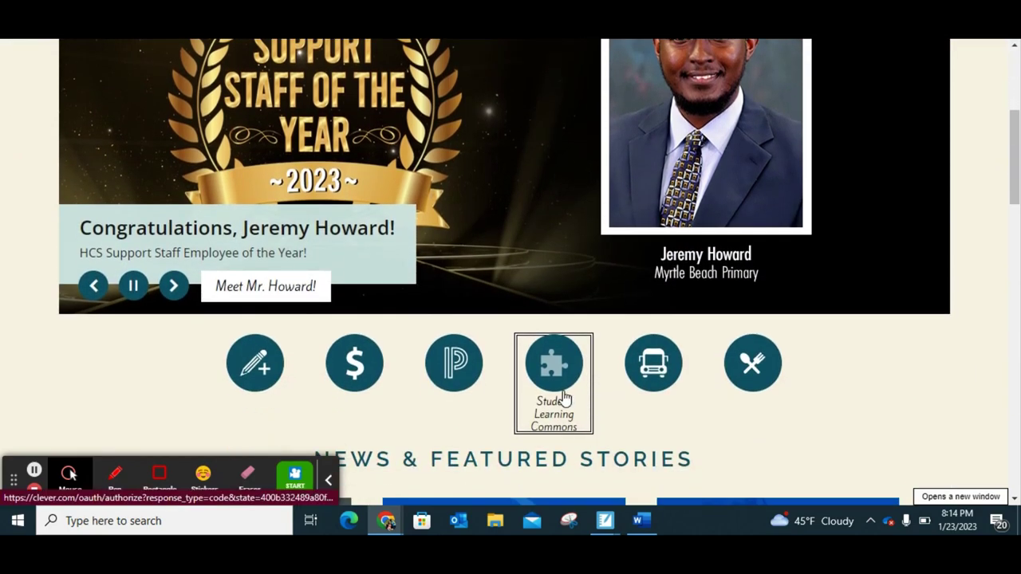
pyautogui.click(564, 397)
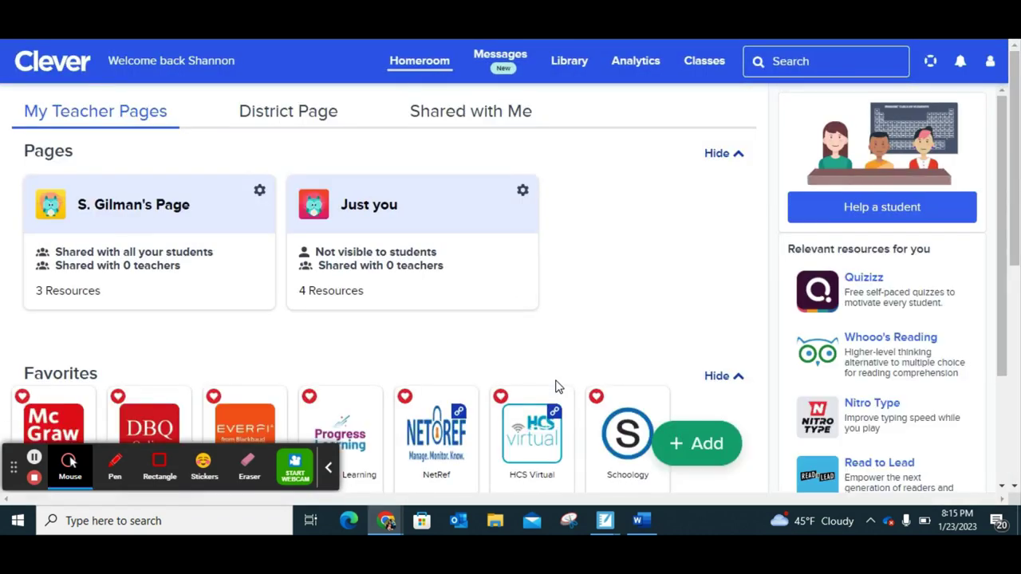
# - Look through the favorite apps and the District Page resources to locate Progress Learning under Test Prep
pyautogui.scroll(-1, 558, 387)
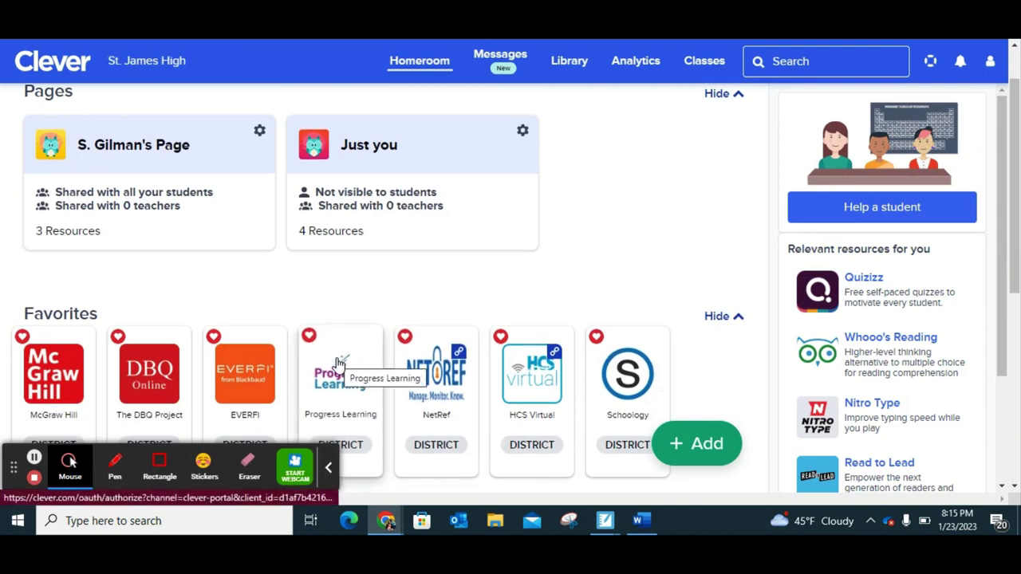
pyautogui.scroll(1, 321, 320)
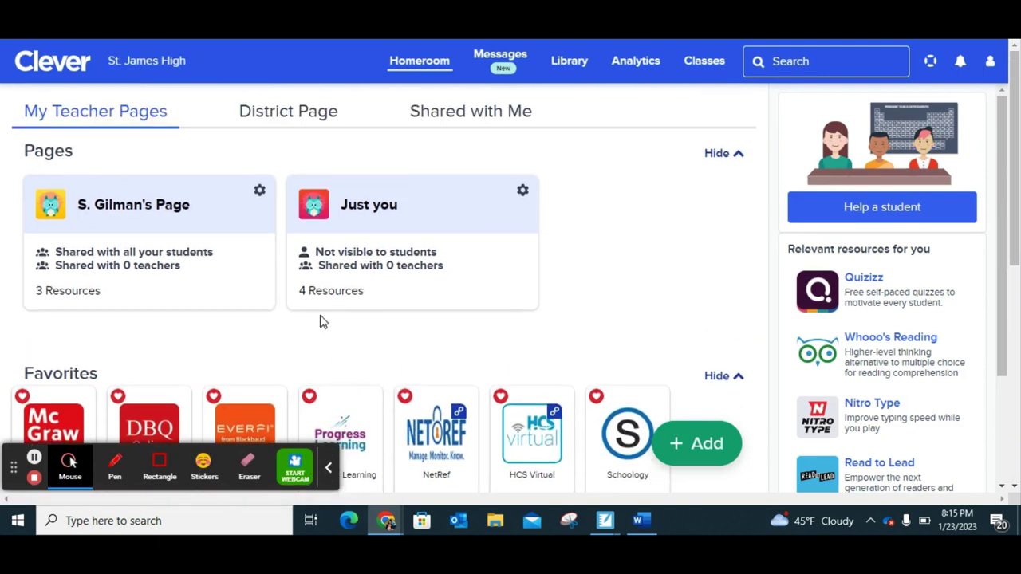
pyautogui.click(262, 114)
pyautogui.scroll(-15, 327, 303)
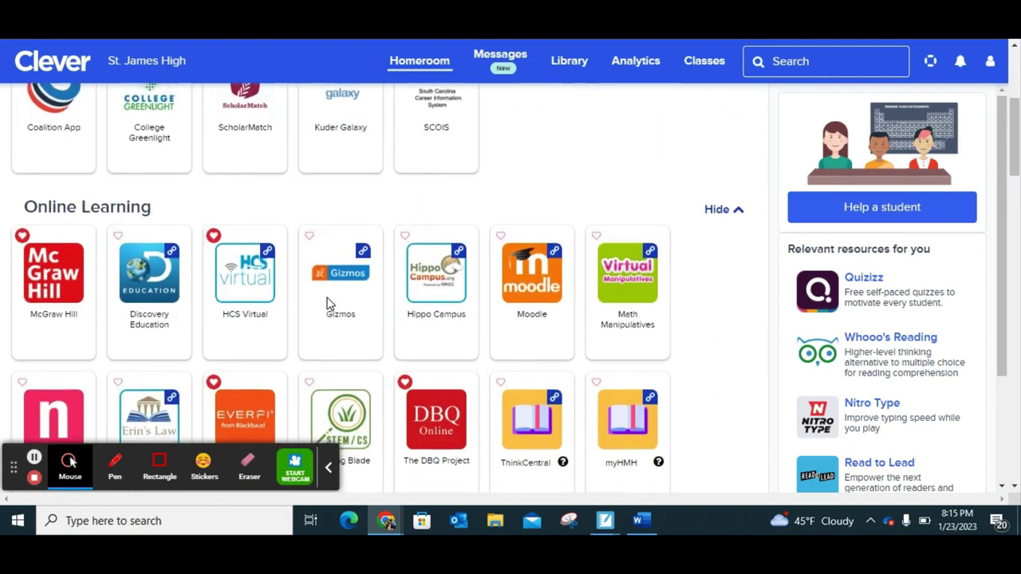
pyautogui.scroll(-2, 327, 304)
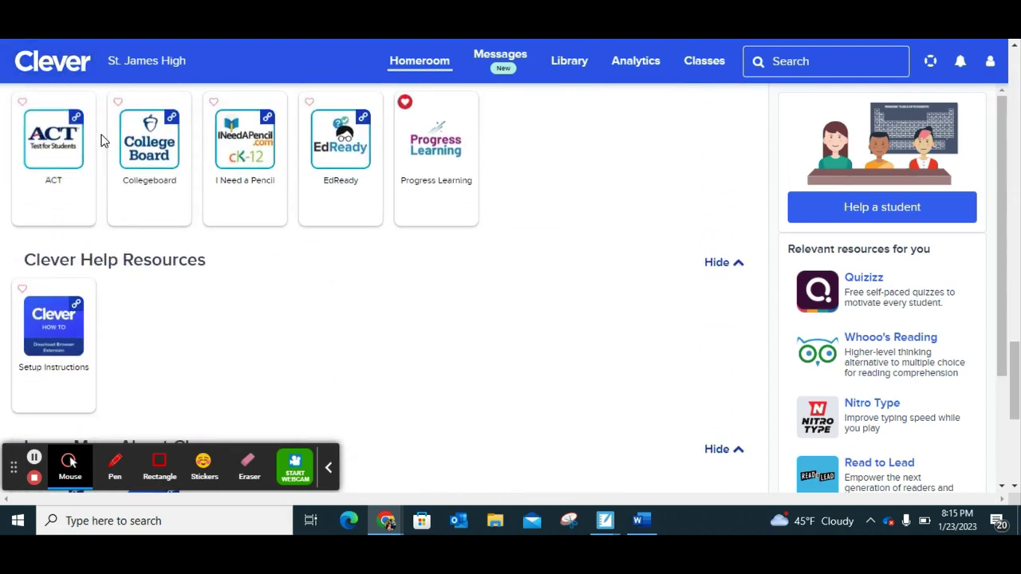
pyautogui.scroll(1, 100, 140)
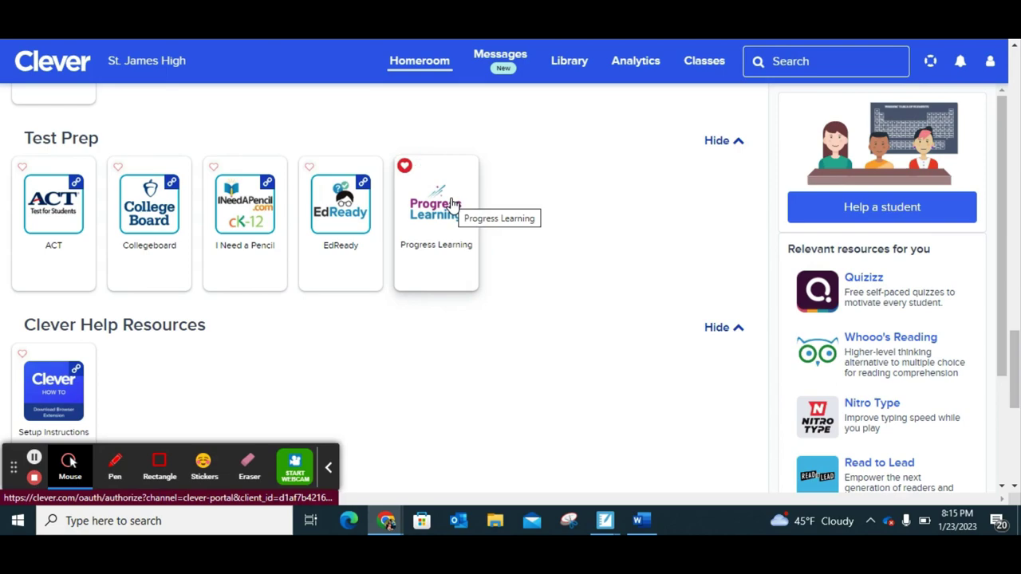
pyautogui.scroll(15, 452, 204)
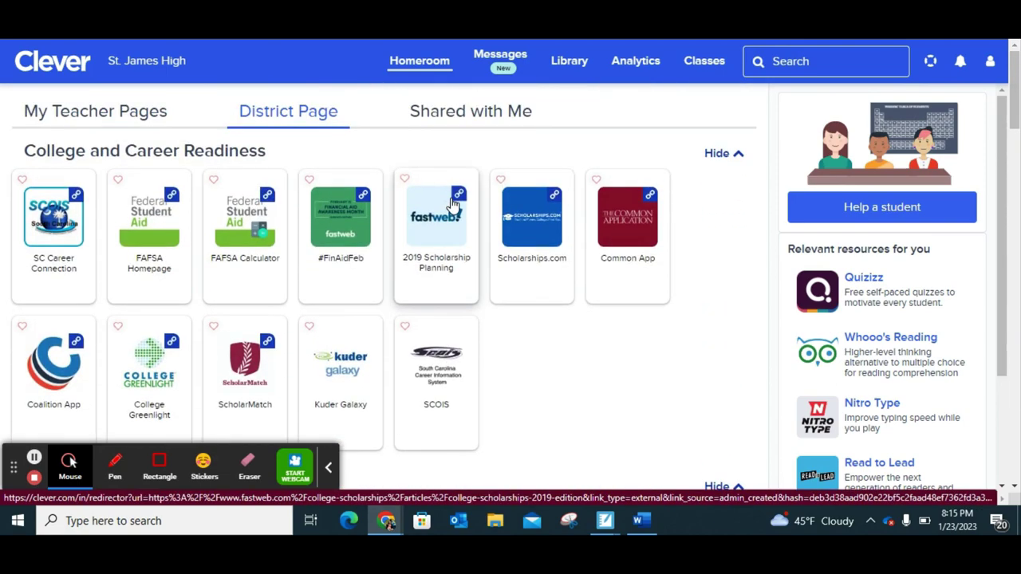
# - Open the teacher's student-shared page from My Teacher Pages and launch Progress Learning from it
pyautogui.click(71, 123)
pyautogui.click(140, 222)
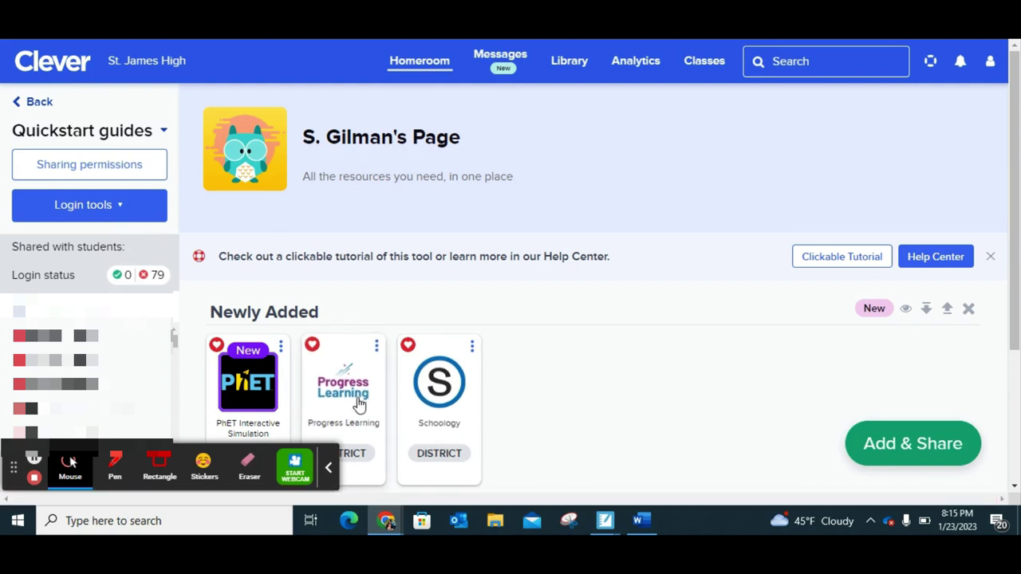
pyautogui.click(343, 398)
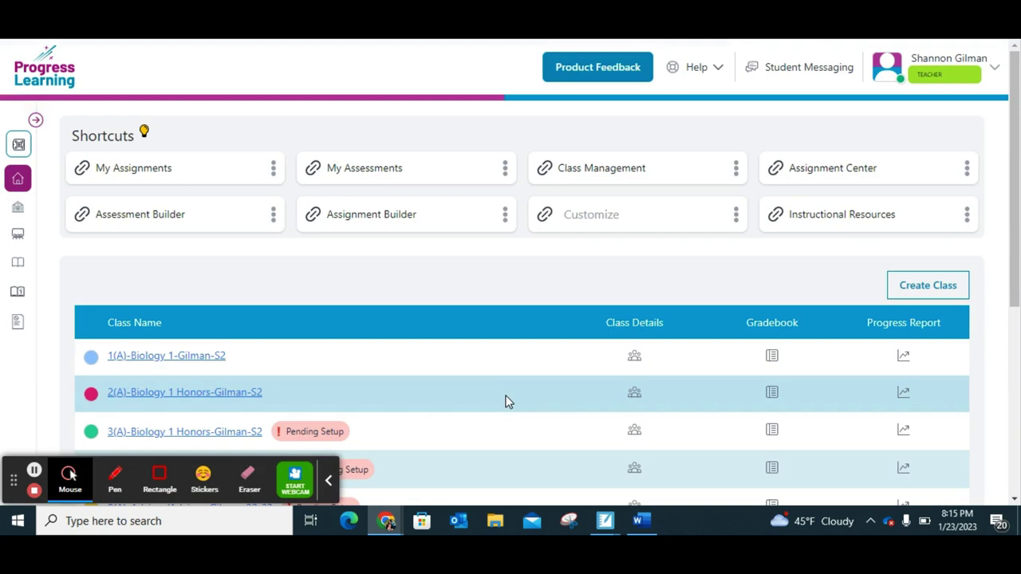
# - Open the details of the pending 3(A)-Biology 1 Honors class and show its Subjects section
pyautogui.scroll(-2, 505, 401)
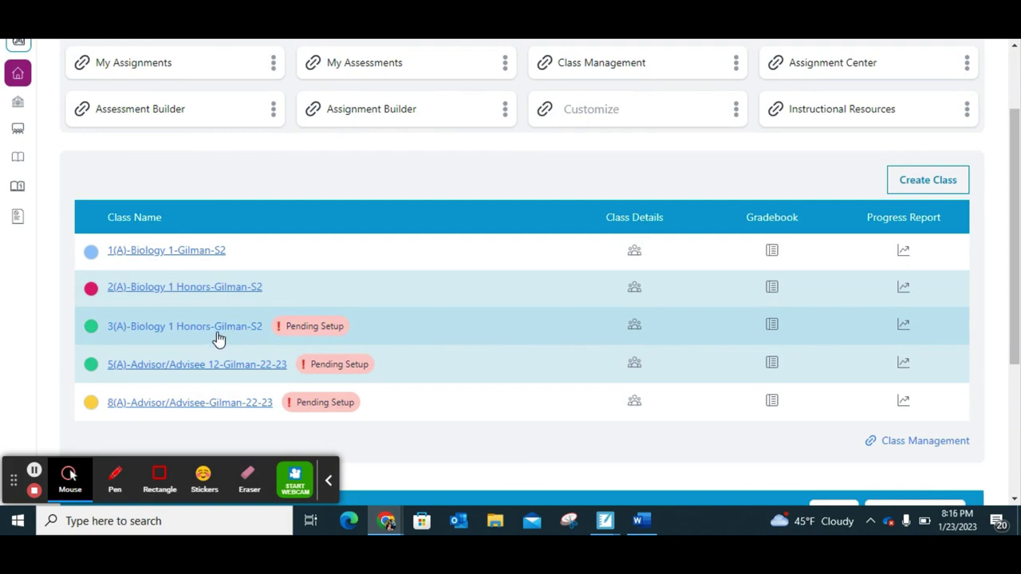
pyautogui.click(217, 334)
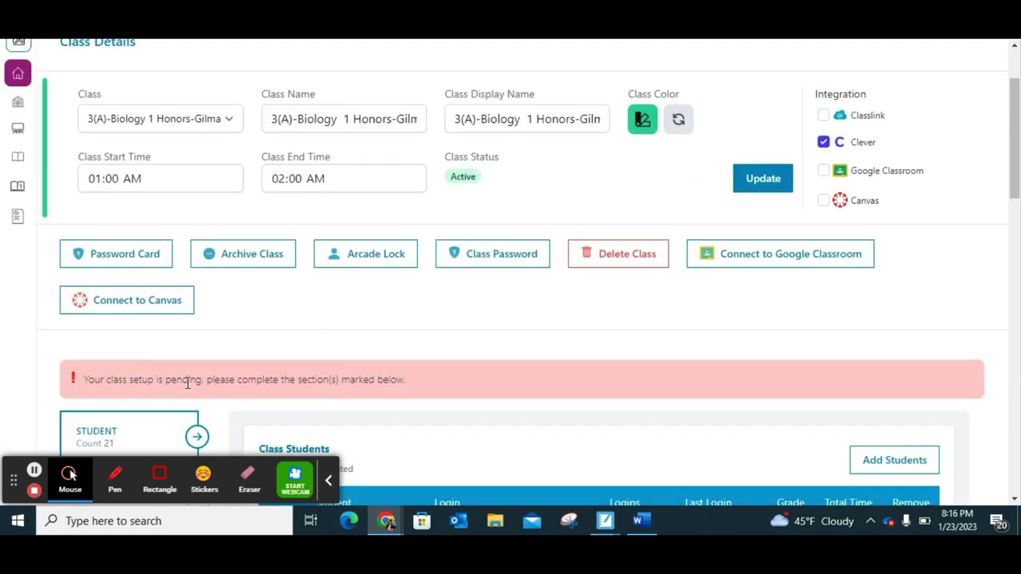
pyautogui.scroll(-4, 284, 384)
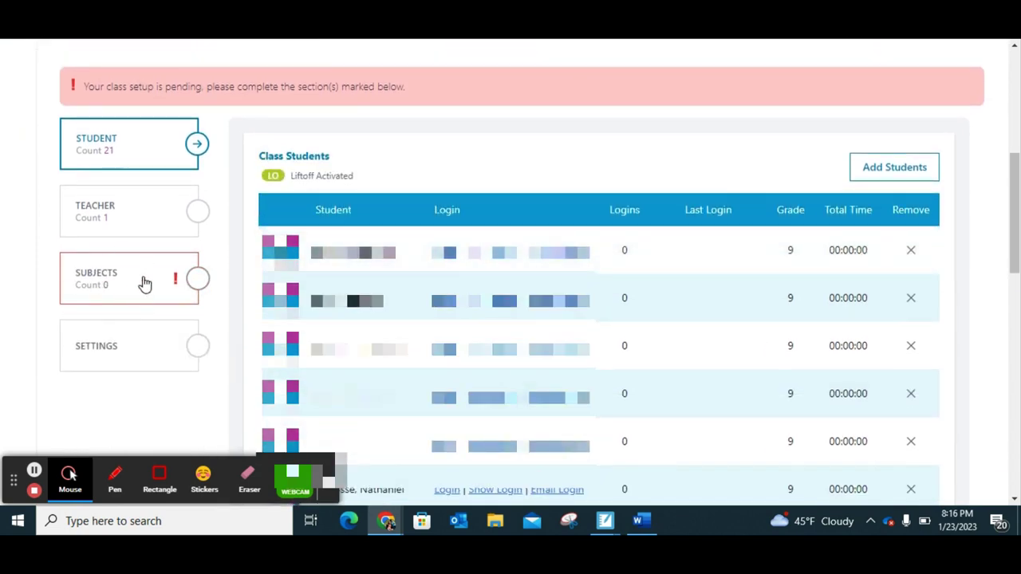
pyautogui.click(134, 281)
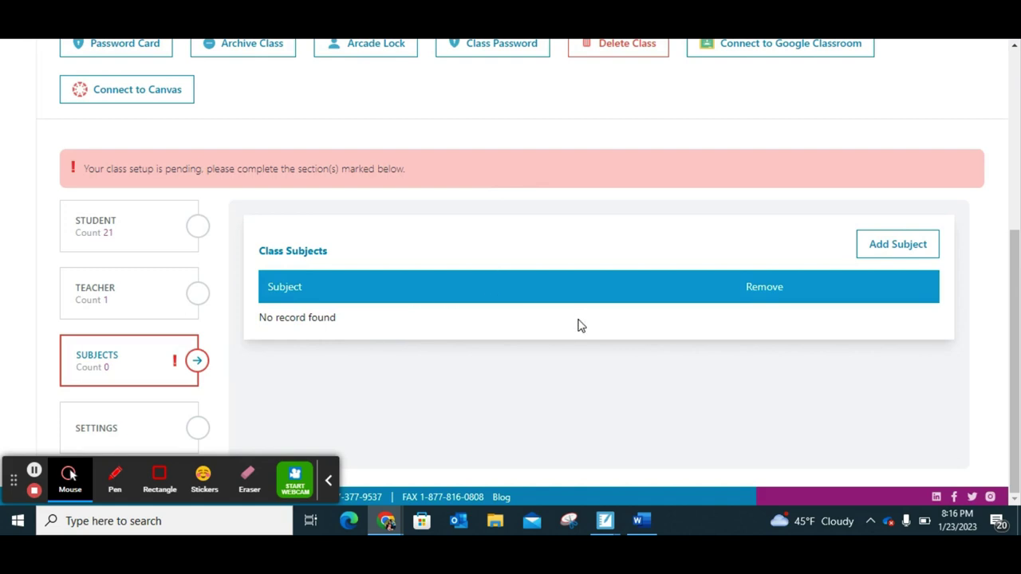
# - Add the high school science subjects Biology EOC (SCAS) and Biology (SCCCR 2021) to the class and confirm
pyautogui.click(900, 252)
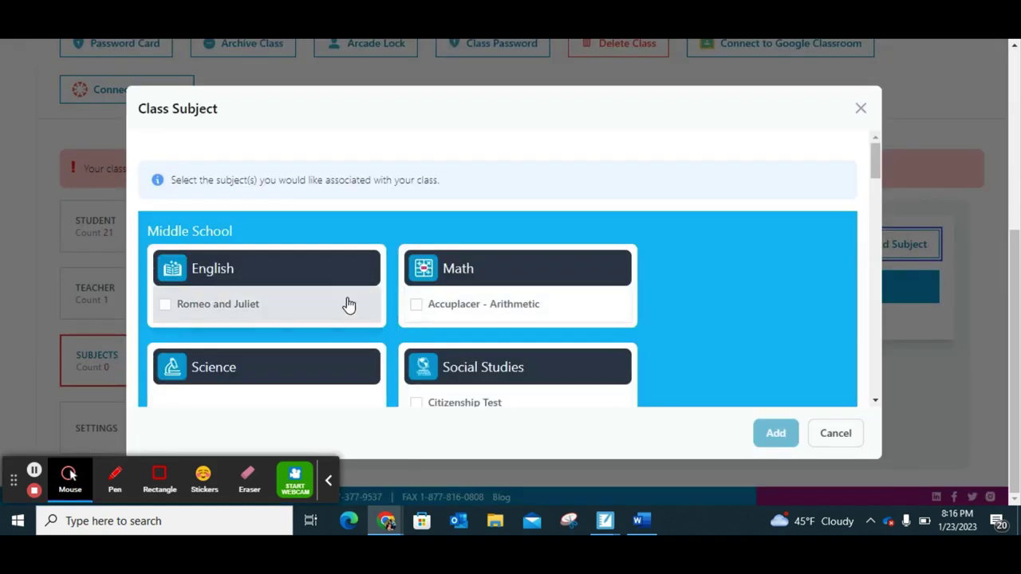
pyautogui.scroll(-1, 438, 237)
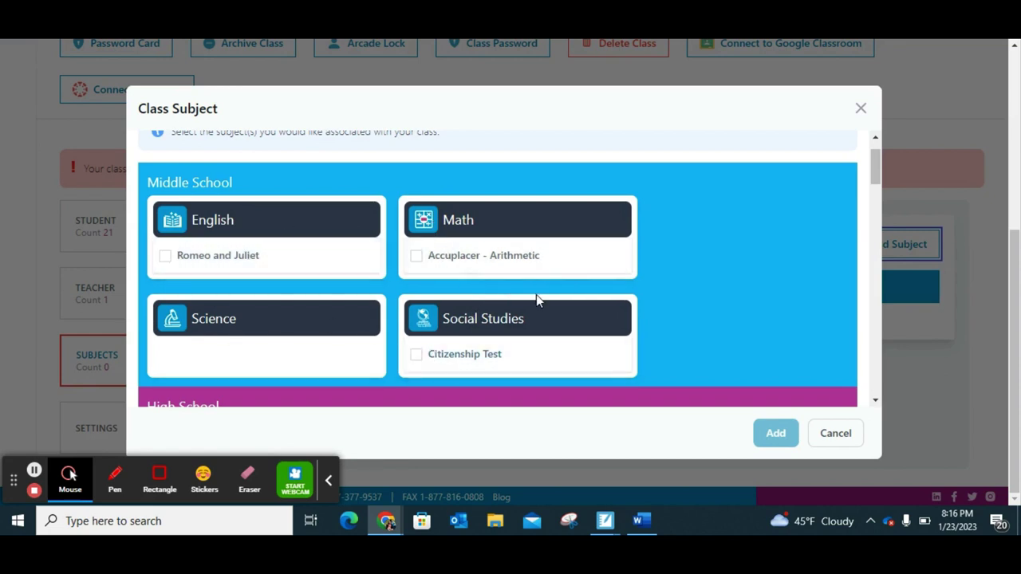
pyautogui.scroll(-4, 537, 294)
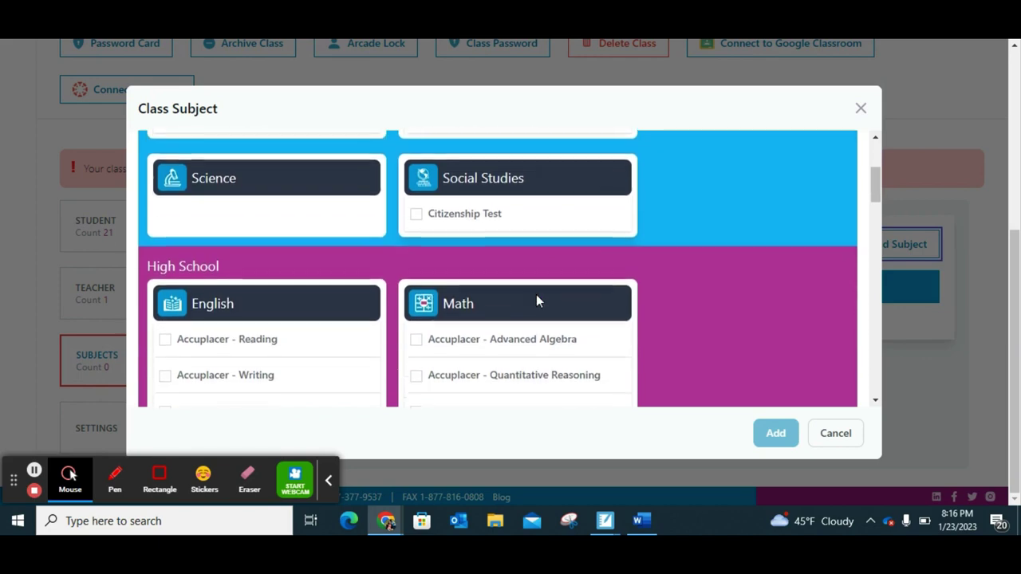
pyautogui.scroll(-7, 536, 294)
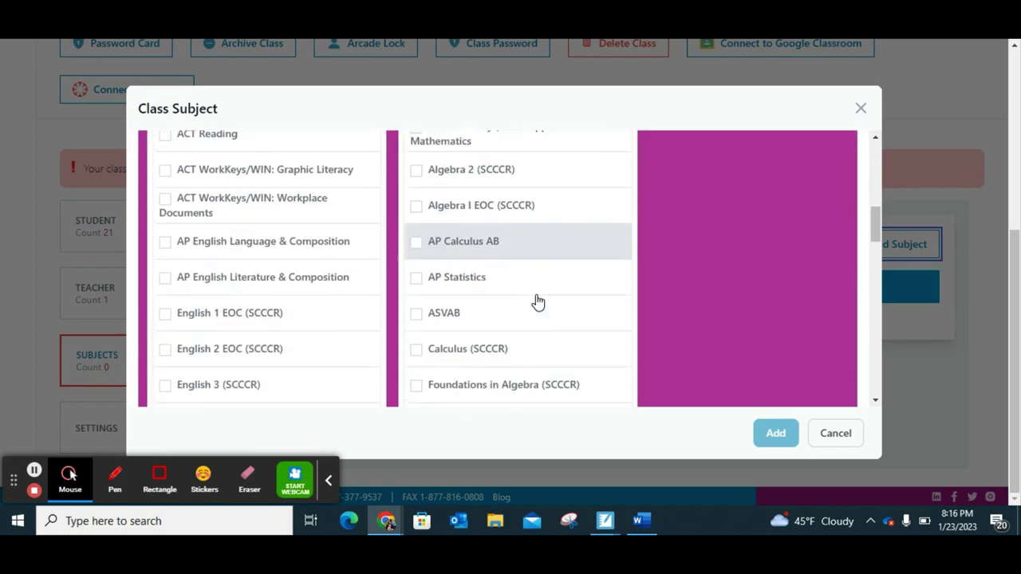
pyautogui.scroll(-5, 536, 301)
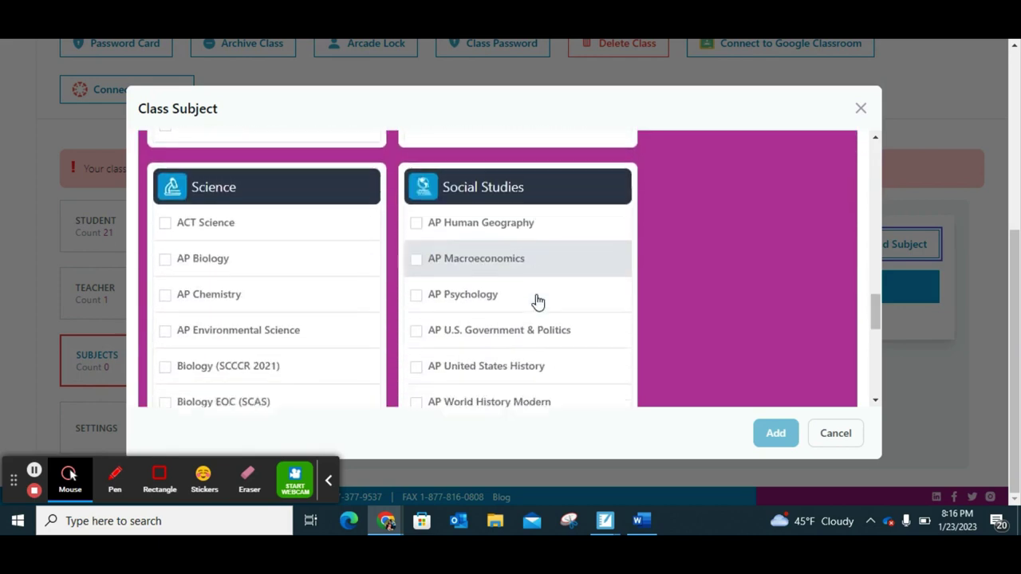
pyautogui.scroll(-1, 248, 196)
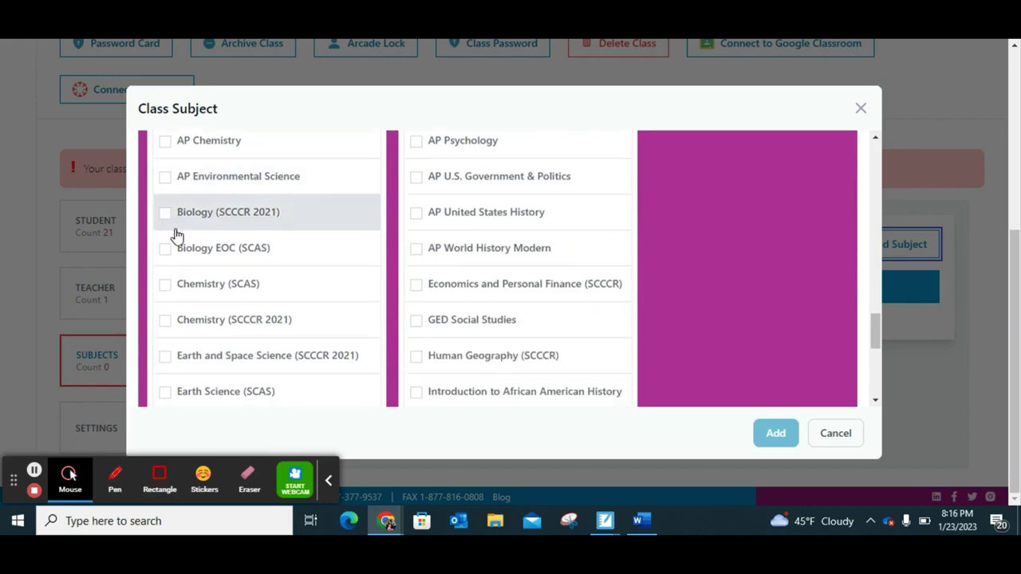
pyautogui.click(166, 250)
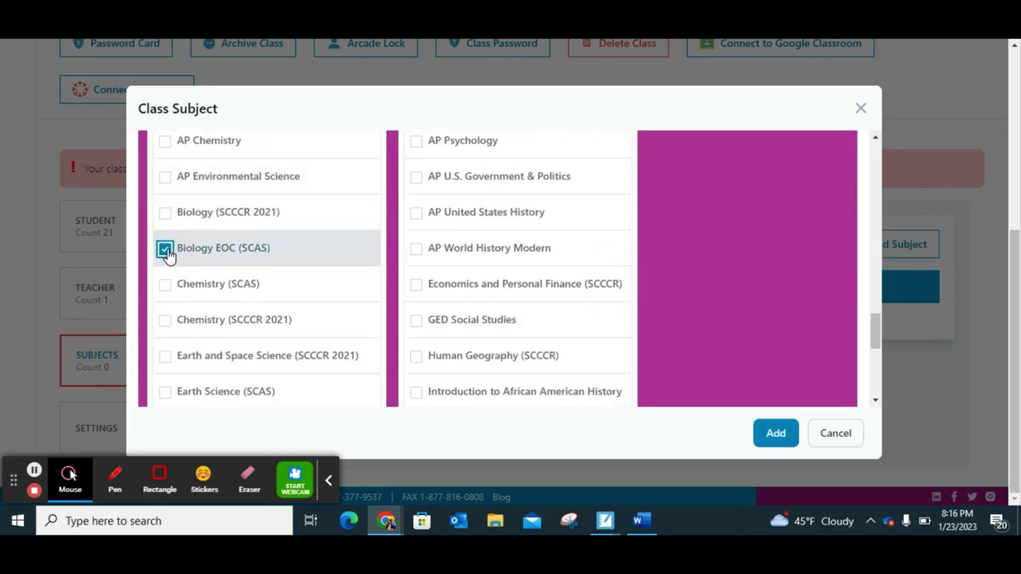
pyautogui.click(164, 214)
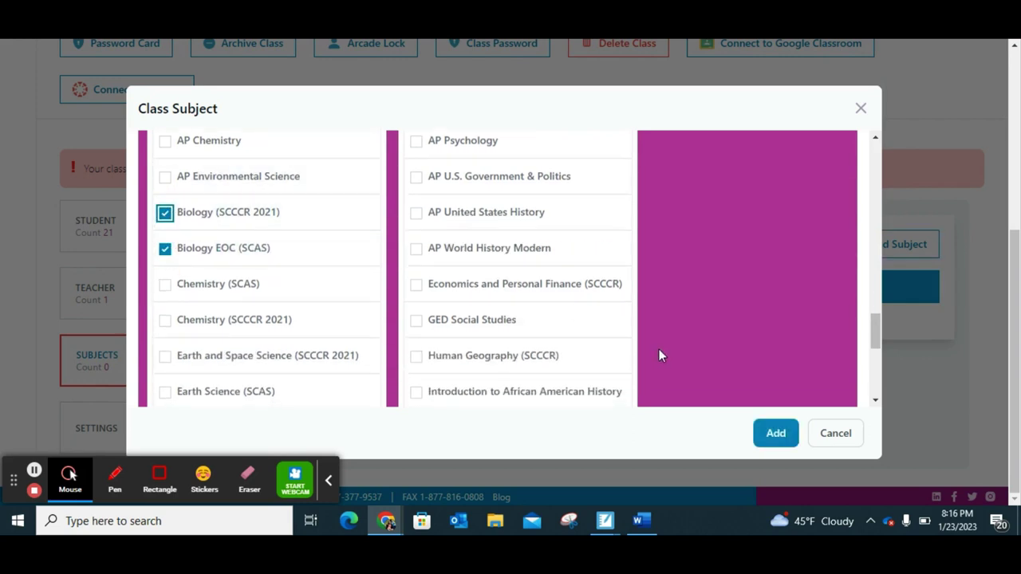
pyautogui.click(777, 435)
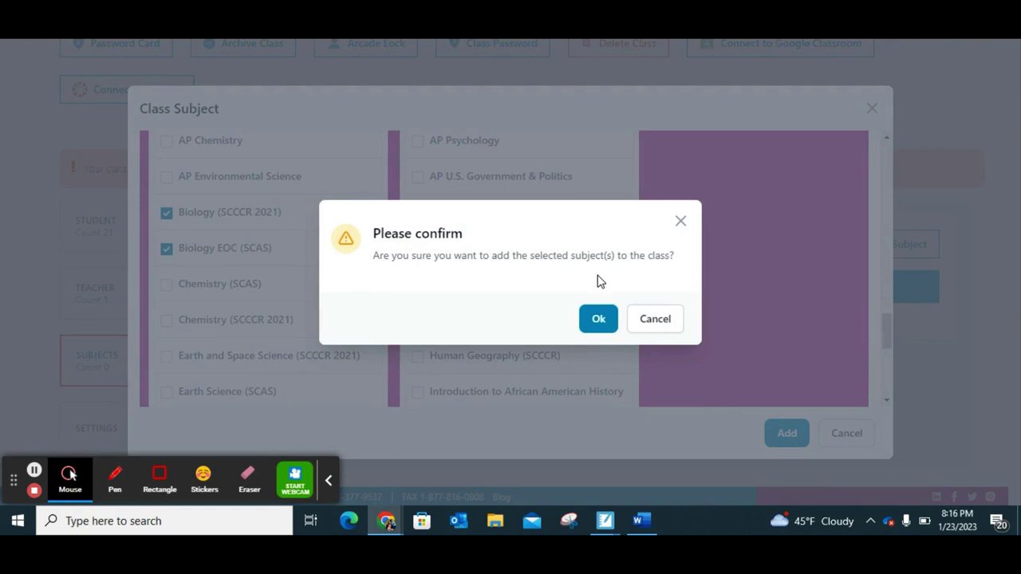
pyautogui.click(599, 319)
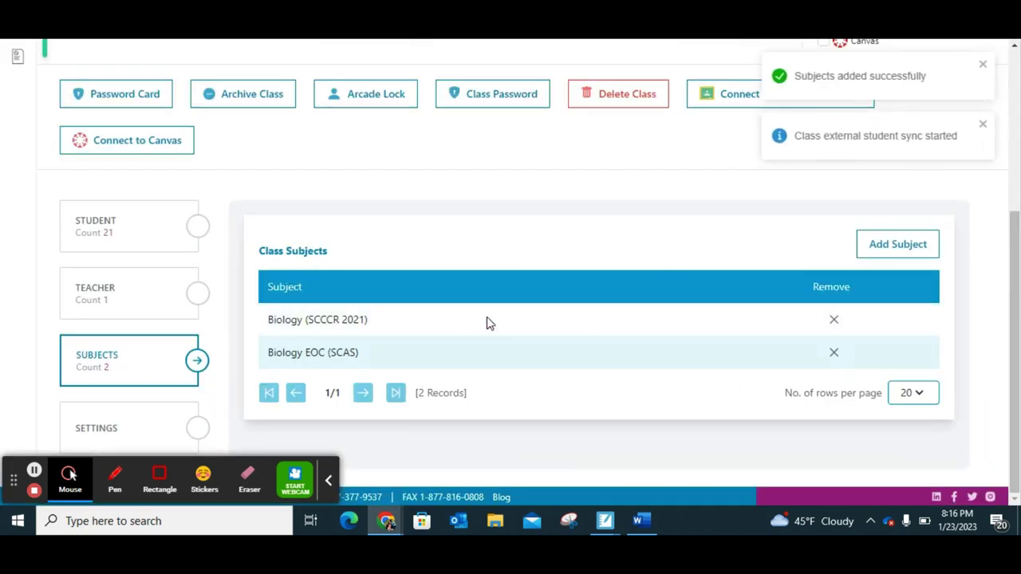
# - Return to the Progress Learning home page and check the setup status of the listed classes
pyautogui.scroll(3, 208, 307)
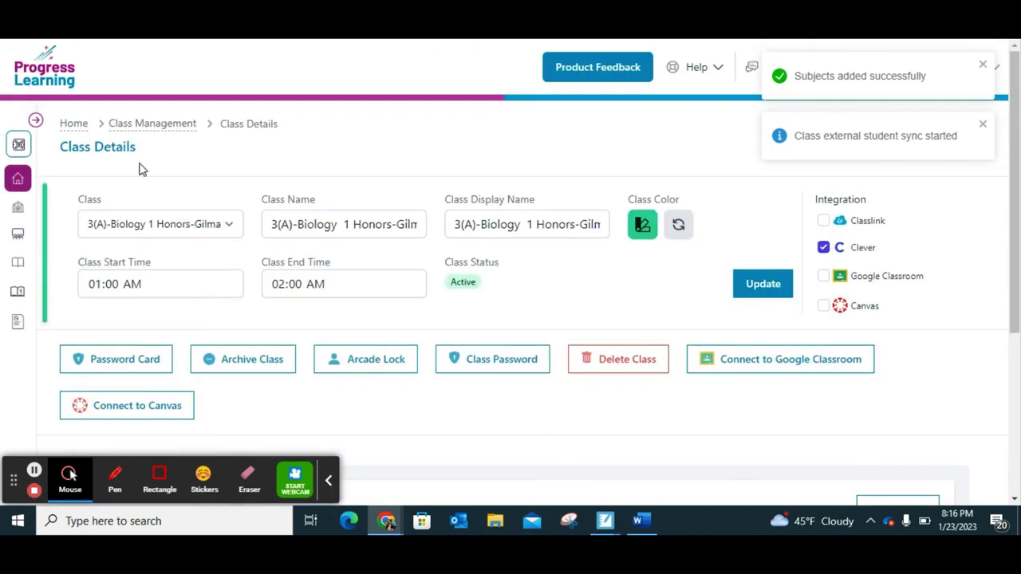
pyautogui.click(17, 179)
pyautogui.scroll(-2, 363, 303)
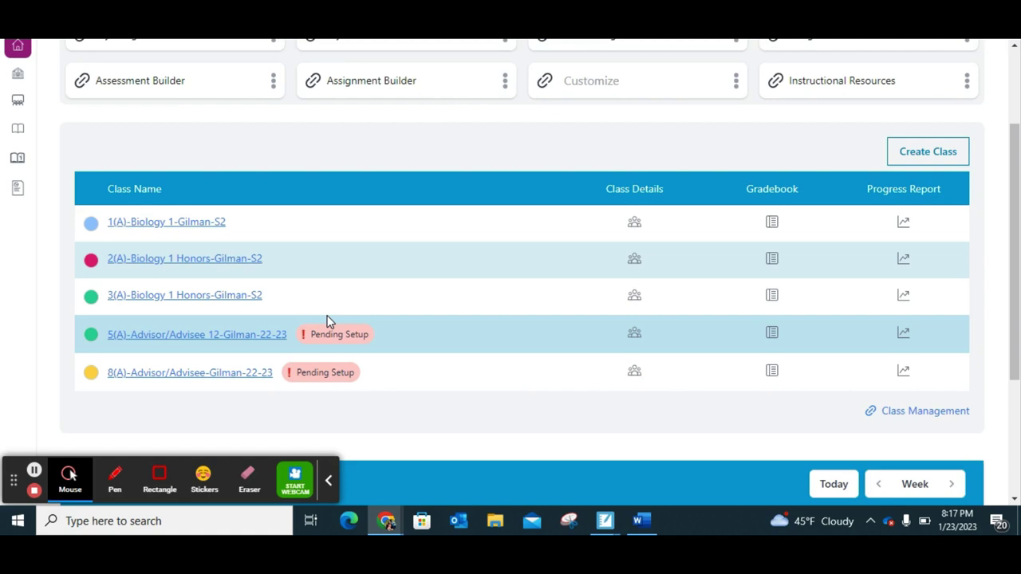
pyautogui.scroll(3, 327, 320)
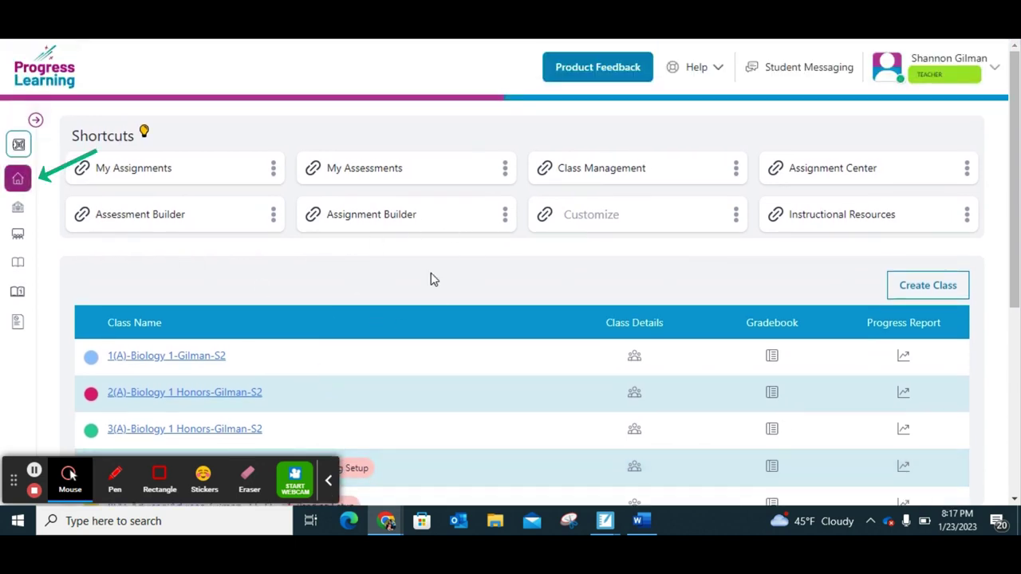
# - Start a new assignment with the Assignment Builder and name it "Practice 23"
pyautogui.click(359, 224)
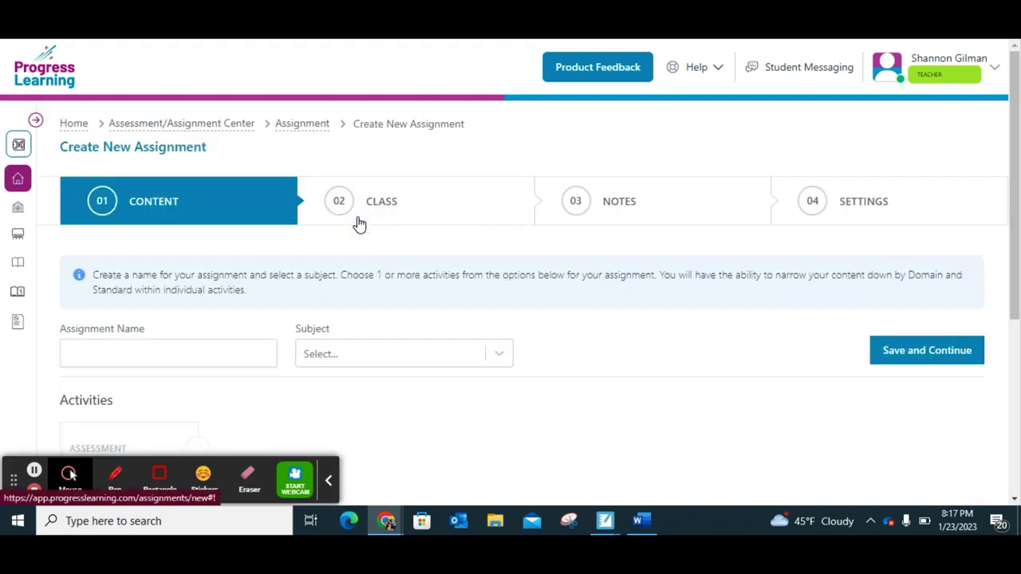
pyautogui.click(154, 353)
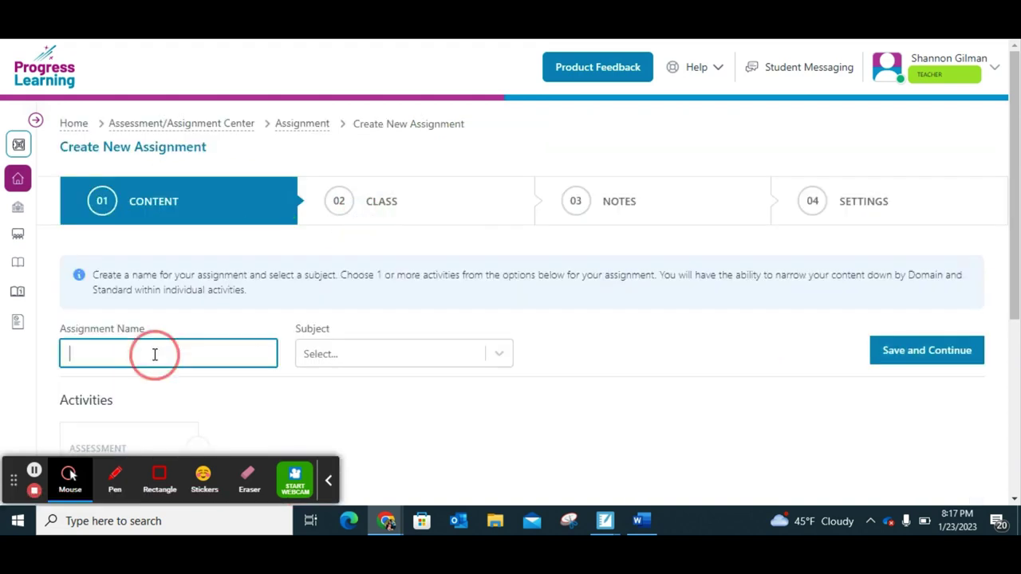
pyautogui.write('Practice 23')
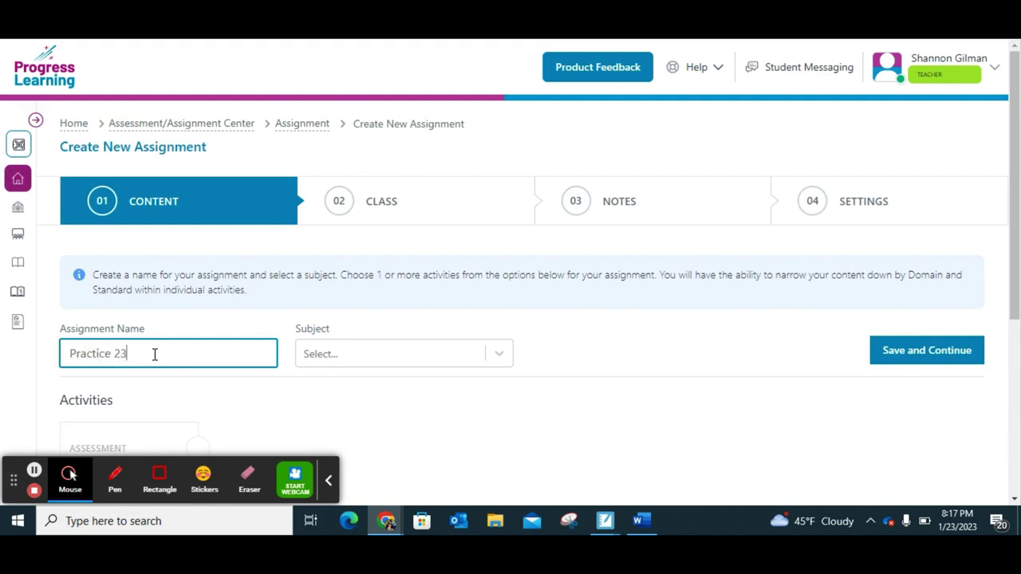
# - Set the assignment's subject to Biology EOC (SCAS)
pyautogui.click(392, 355)
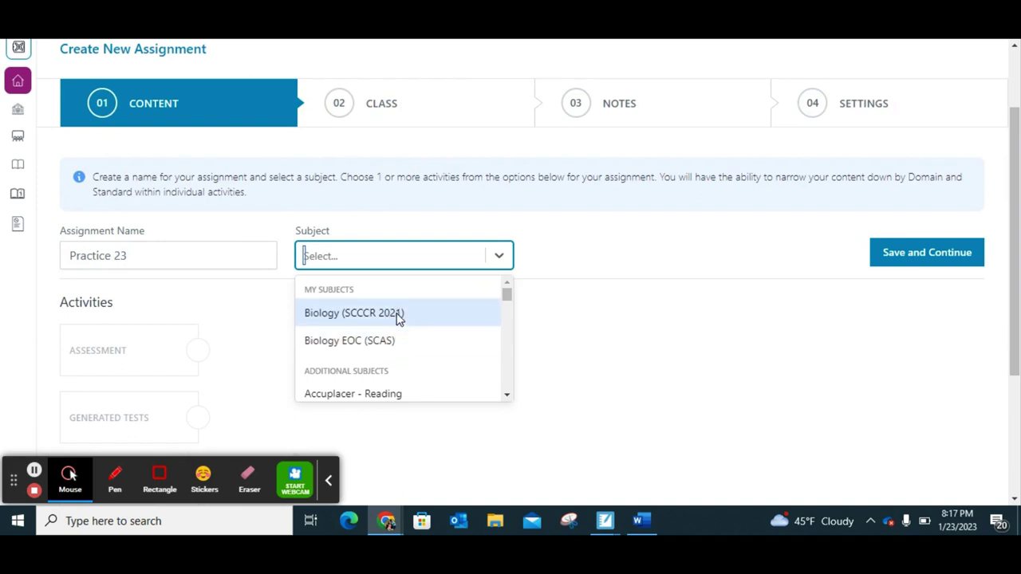
pyautogui.scroll(-5, 399, 318)
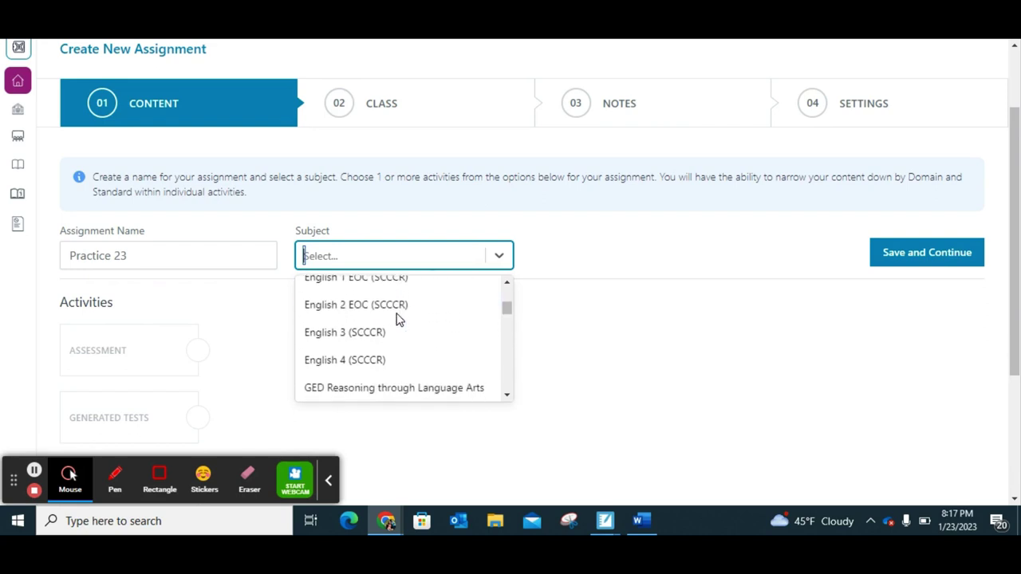
pyautogui.scroll(-6, 399, 317)
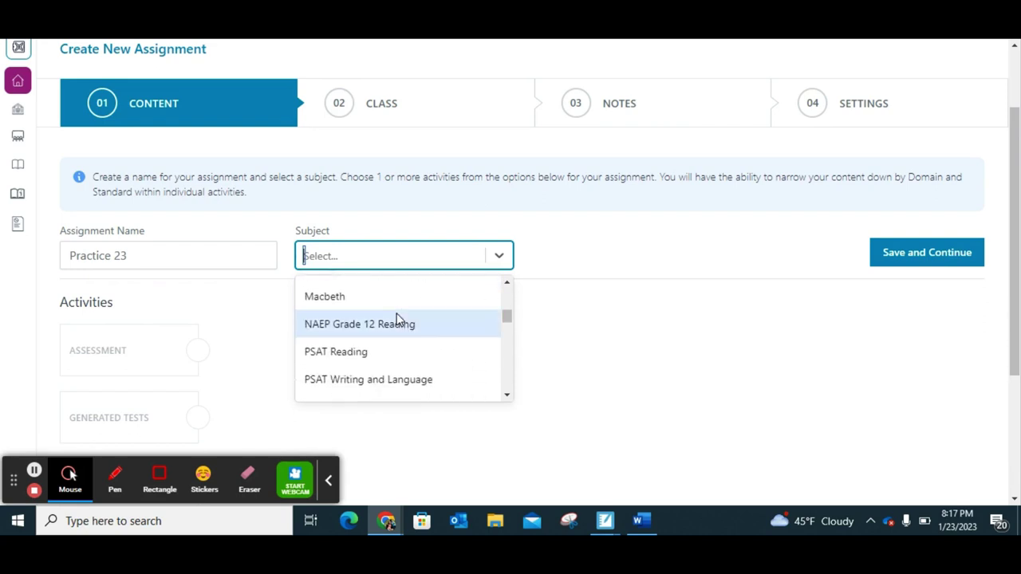
pyautogui.scroll(10, 399, 318)
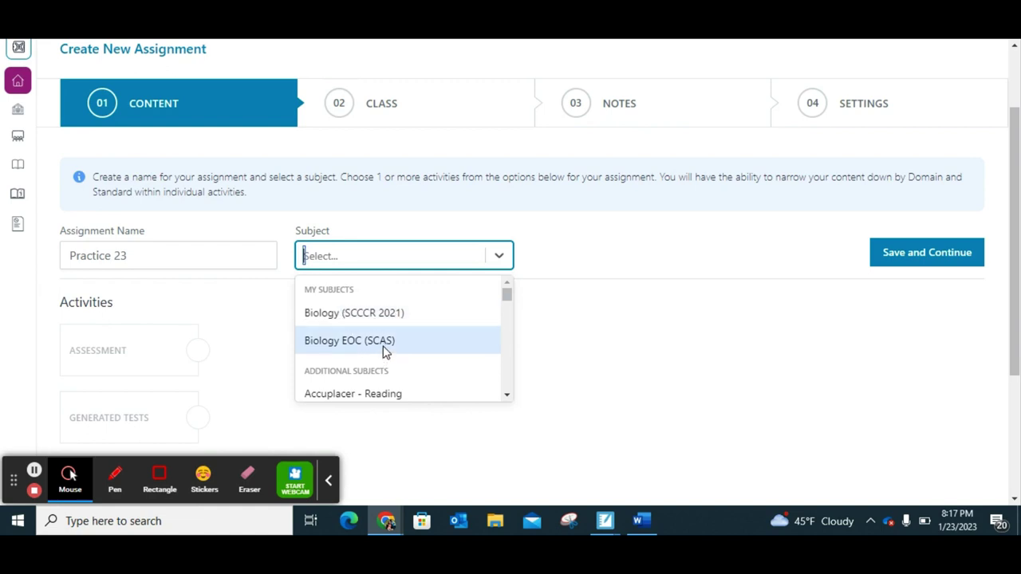
pyautogui.click(386, 341)
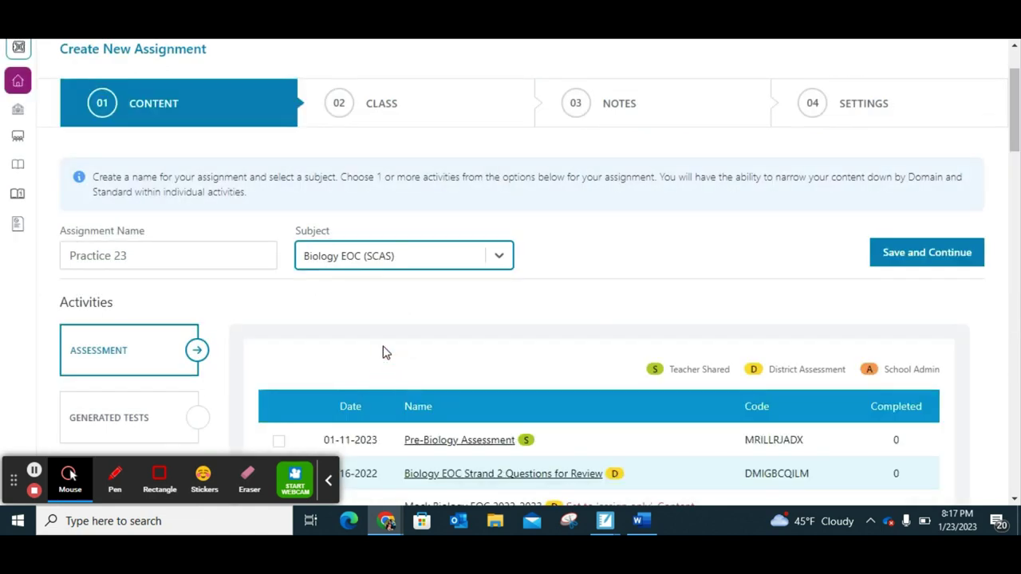
# - Review the ready-made assessments and the generated practice, summative and domain tests offered for the subject
pyautogui.scroll(-1, 384, 352)
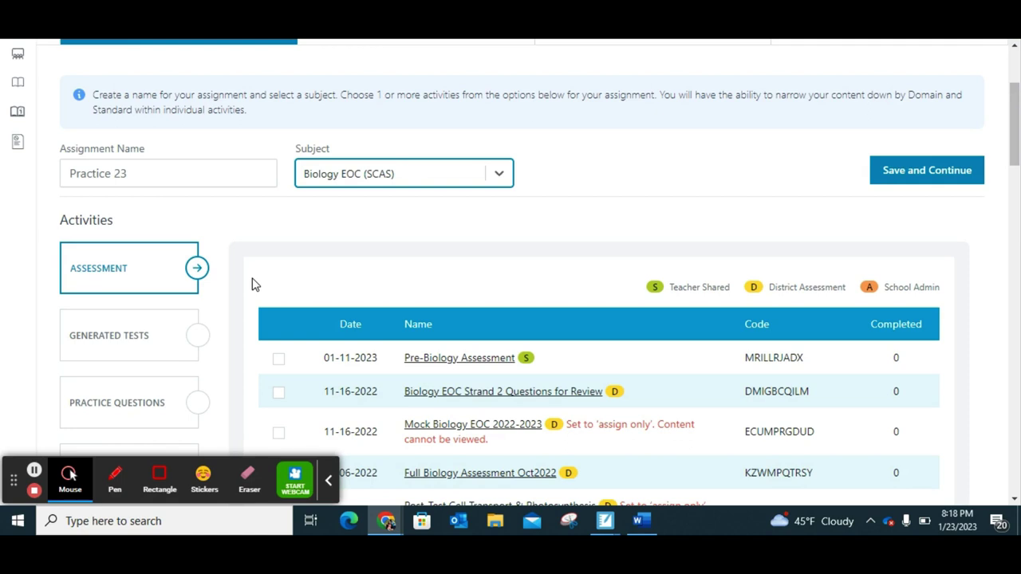
pyautogui.scroll(-2, 492, 298)
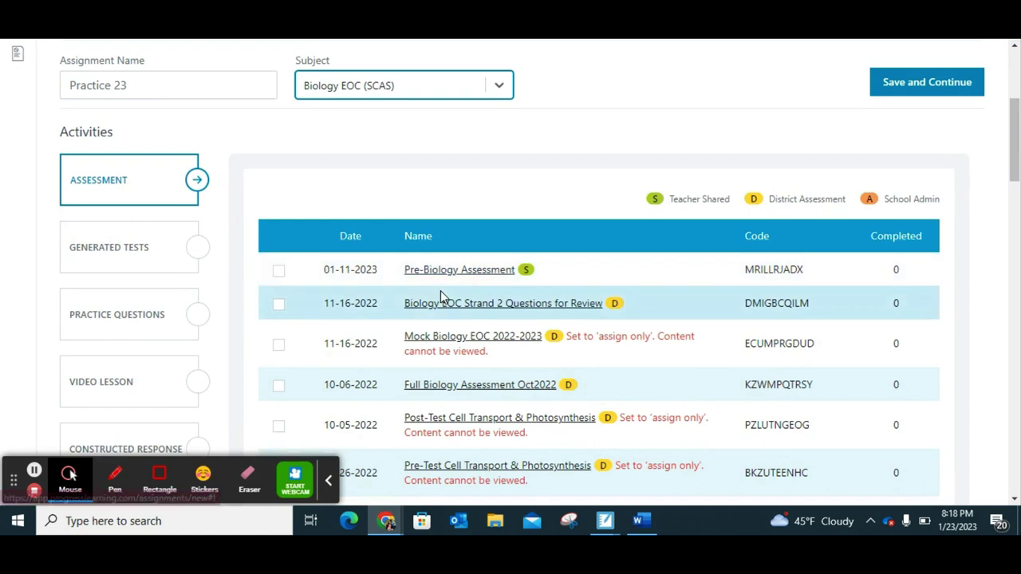
pyautogui.scroll(-3, 441, 290)
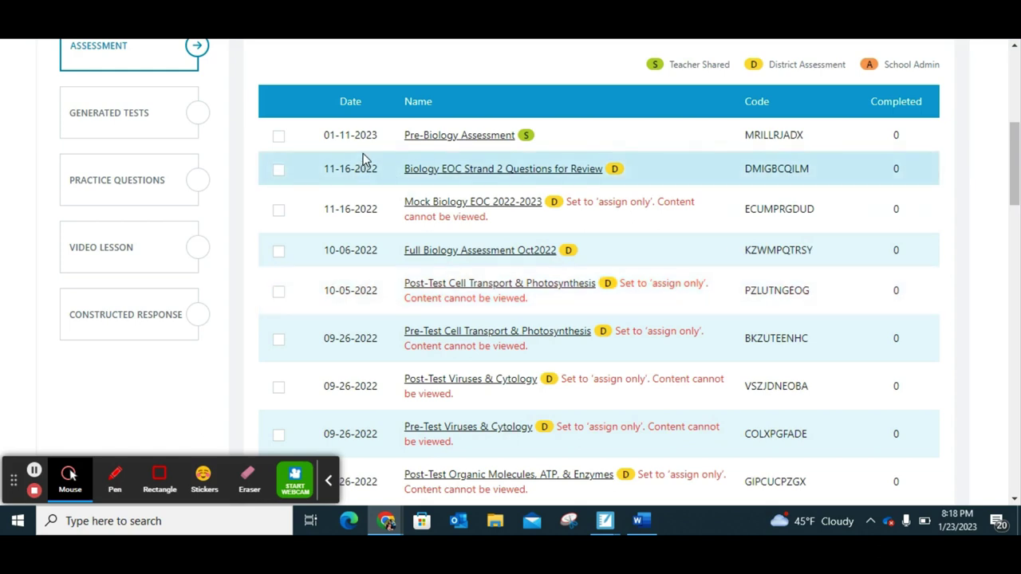
pyautogui.scroll(1, 363, 153)
pyautogui.click(146, 170)
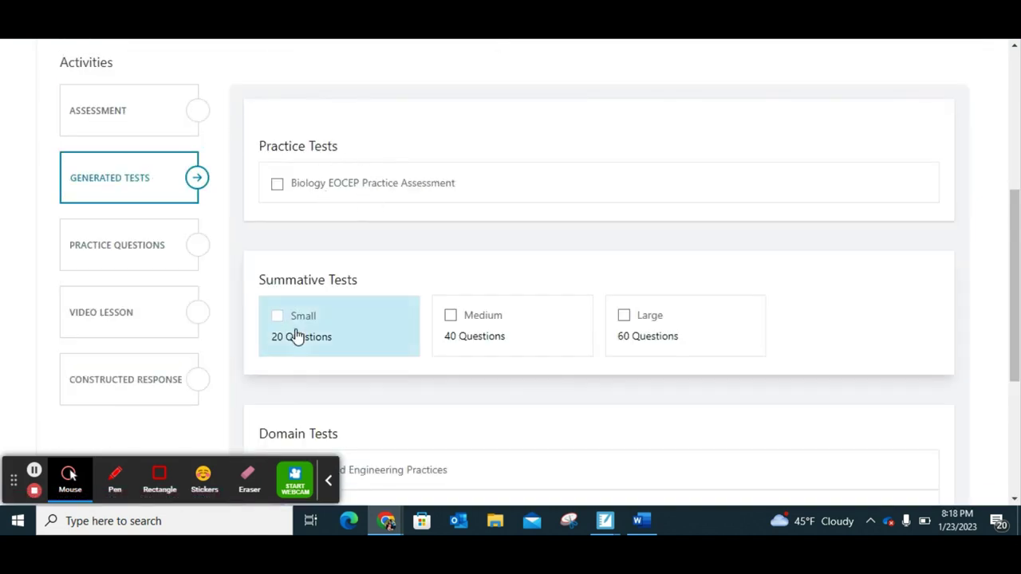
pyautogui.scroll(-1, 652, 358)
pyautogui.scroll(-2, 652, 358)
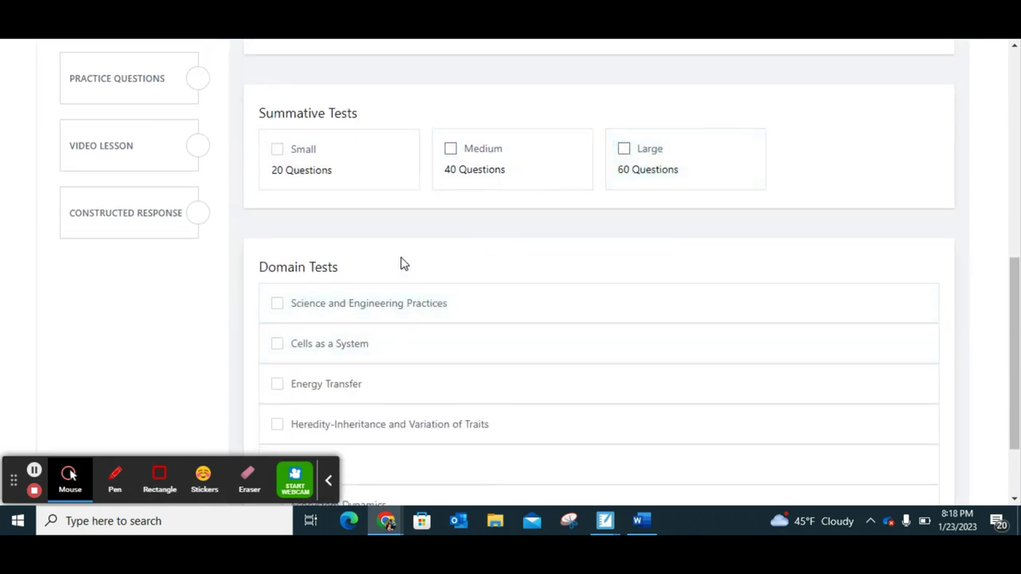
pyautogui.scroll(3, 401, 265)
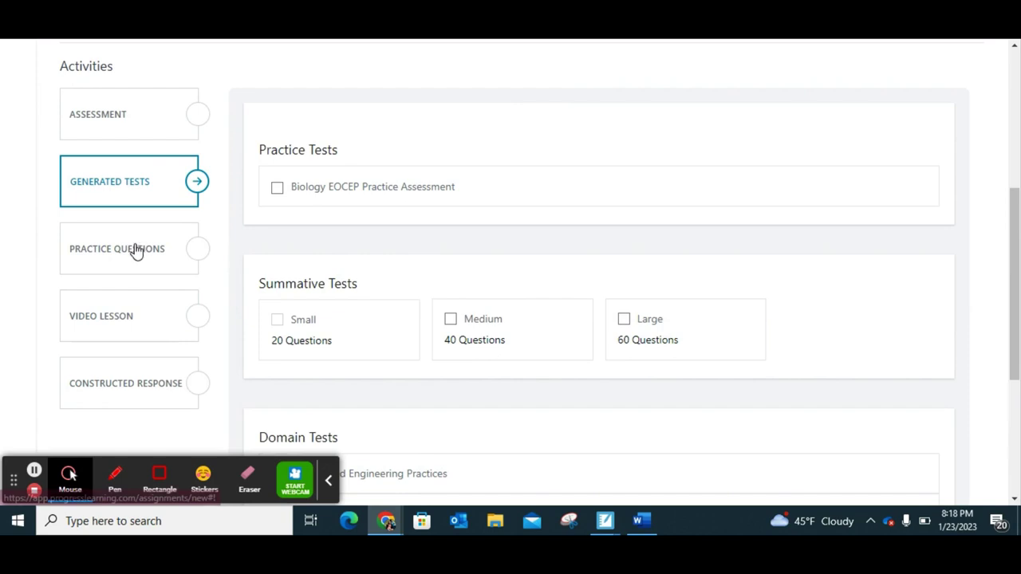
# - Show the practice question activities for the Cells as a System domain
pyautogui.click(132, 252)
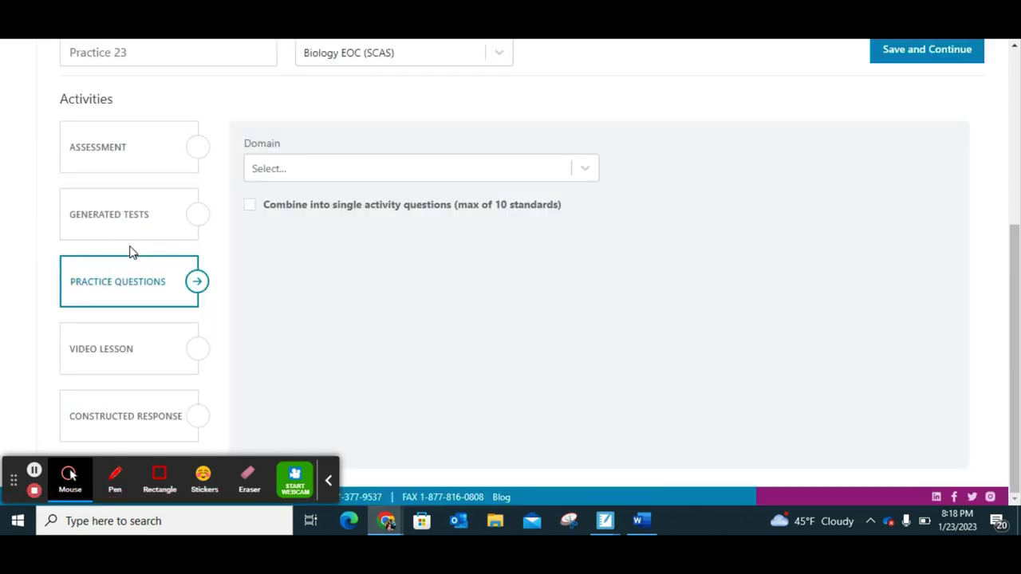
pyautogui.click(294, 171)
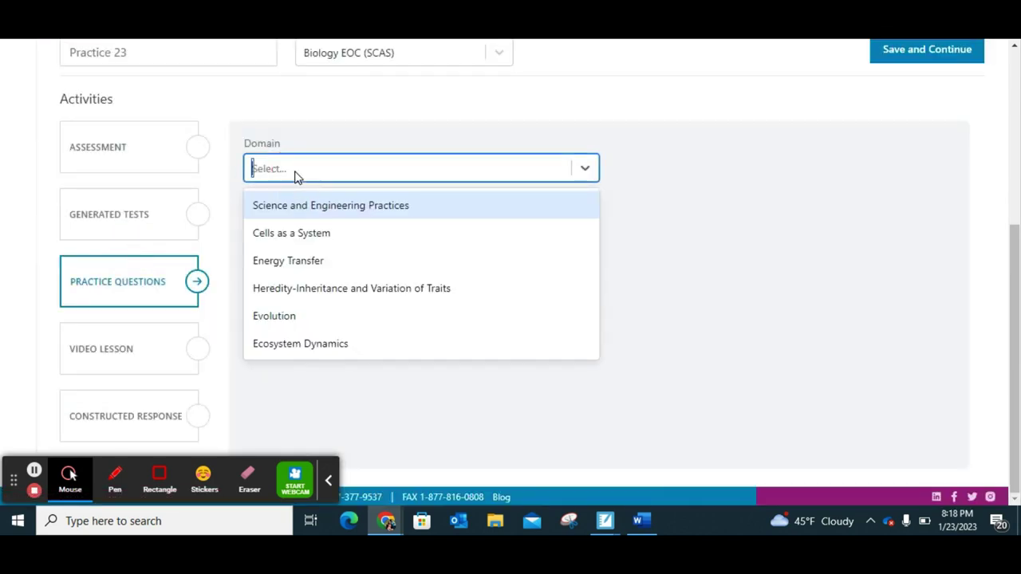
pyautogui.click(306, 235)
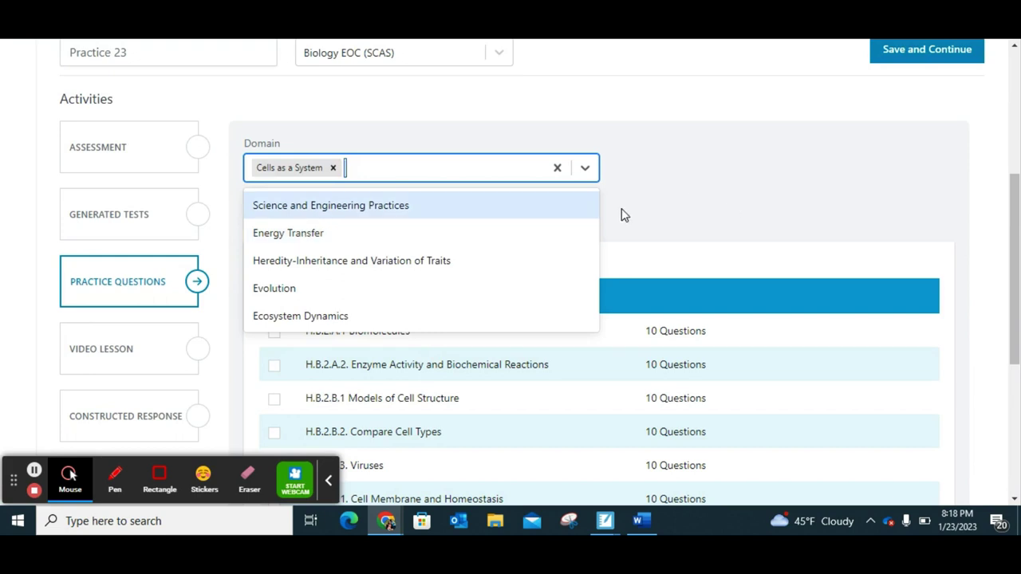
pyautogui.click(677, 177)
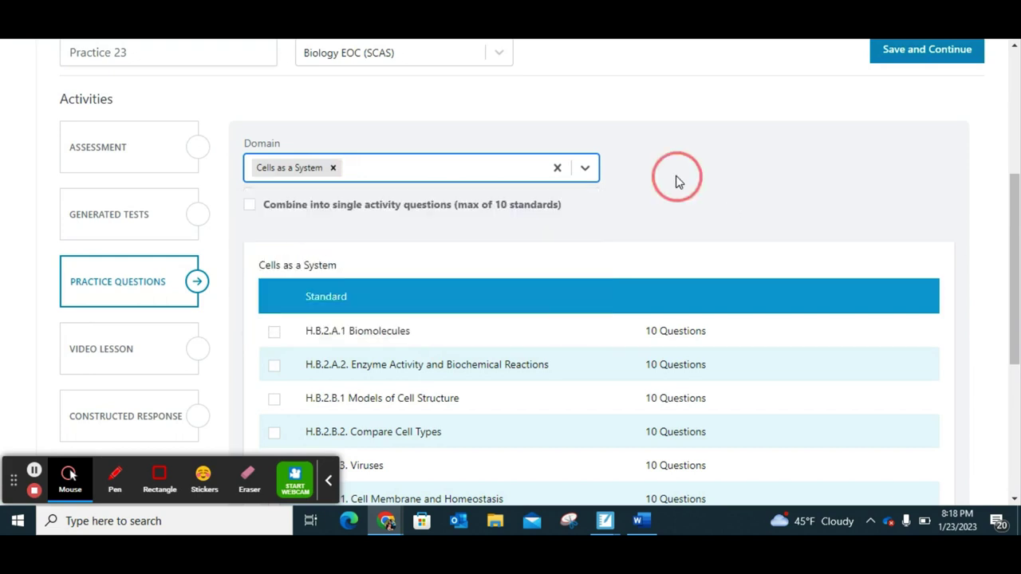
# - Select practice questions for the standards H.B.2.A.1 Biomolecules and H.B.2.A.2. Enzyme Activity and Biochemical Reactions
pyautogui.scroll(-2, 493, 270)
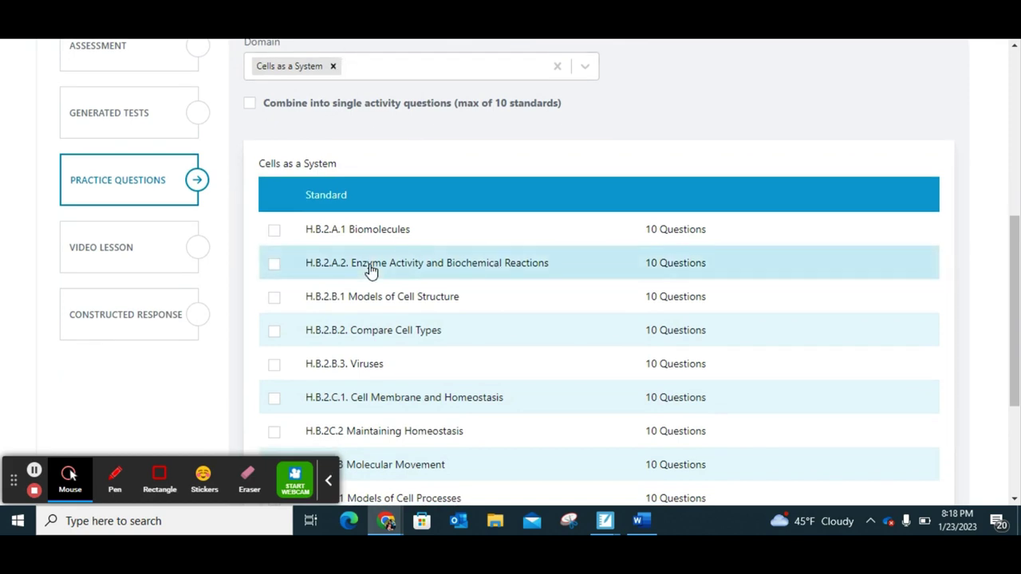
pyautogui.scroll(-1, 371, 269)
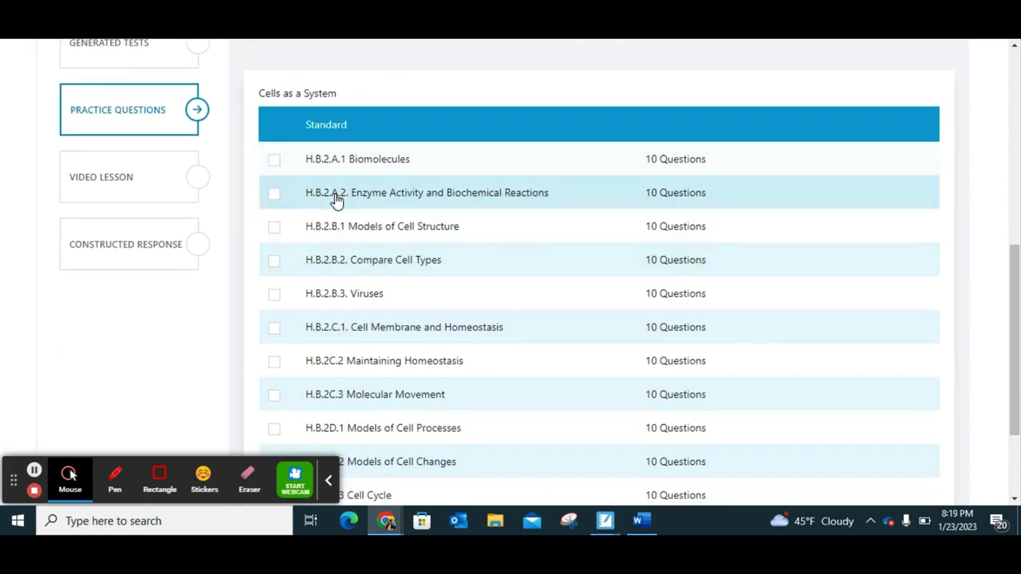
pyautogui.scroll(-1, 354, 267)
pyautogui.scroll(1, 354, 267)
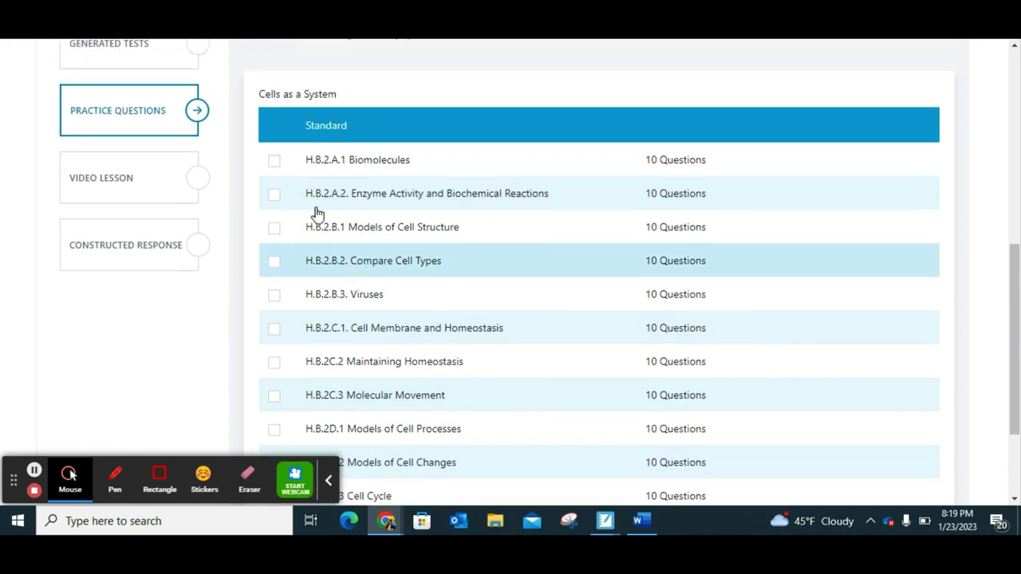
pyautogui.click(274, 162)
pyautogui.click(272, 197)
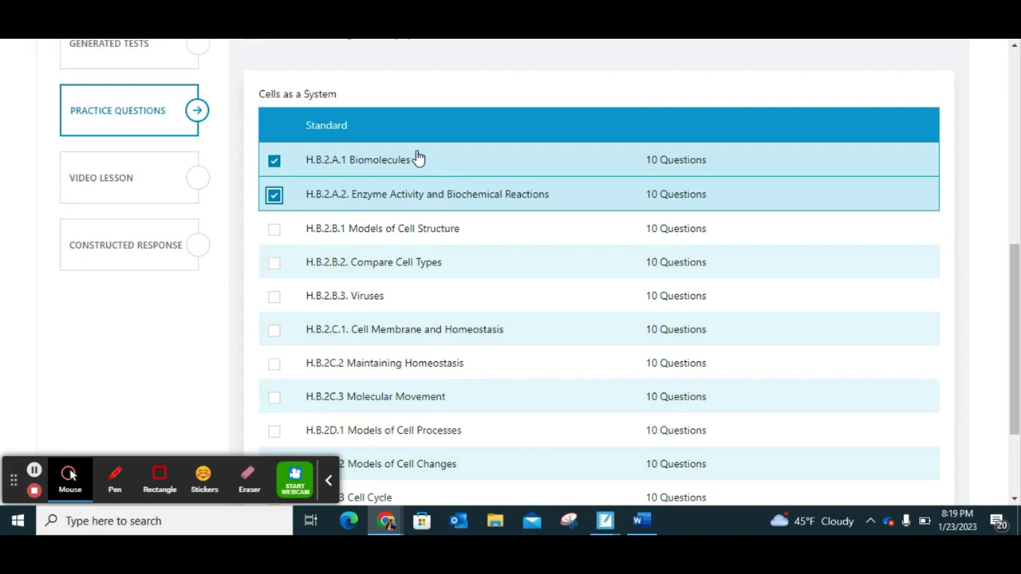
# - Examine the option to combine standards into a single activity and look over the selected practice standards
pyautogui.scroll(2, 461, 205)
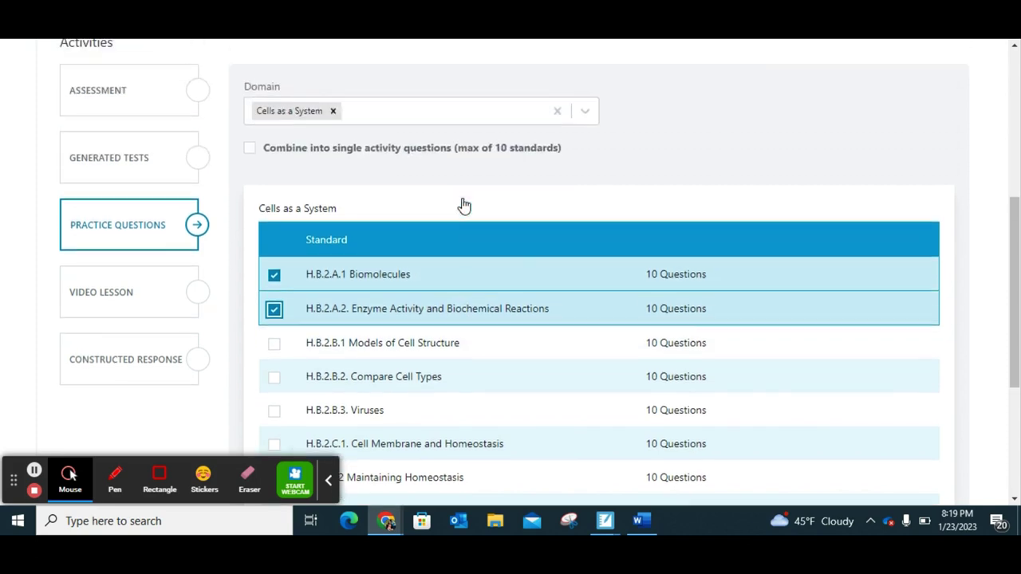
pyautogui.moveTo(252, 163)
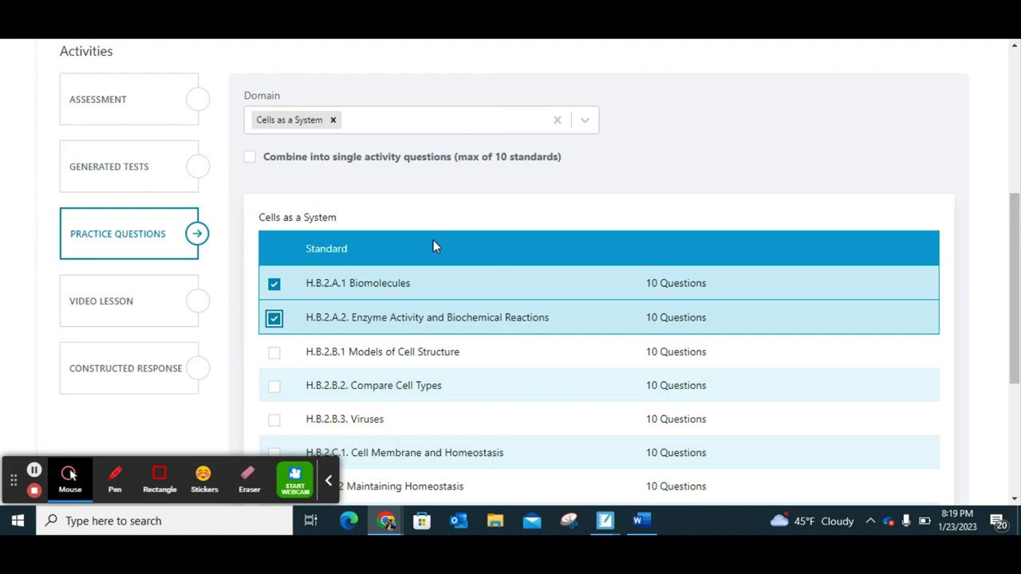
pyautogui.scroll(-2, 433, 240)
pyautogui.scroll(-2, 433, 240)
pyautogui.scroll(7, 433, 240)
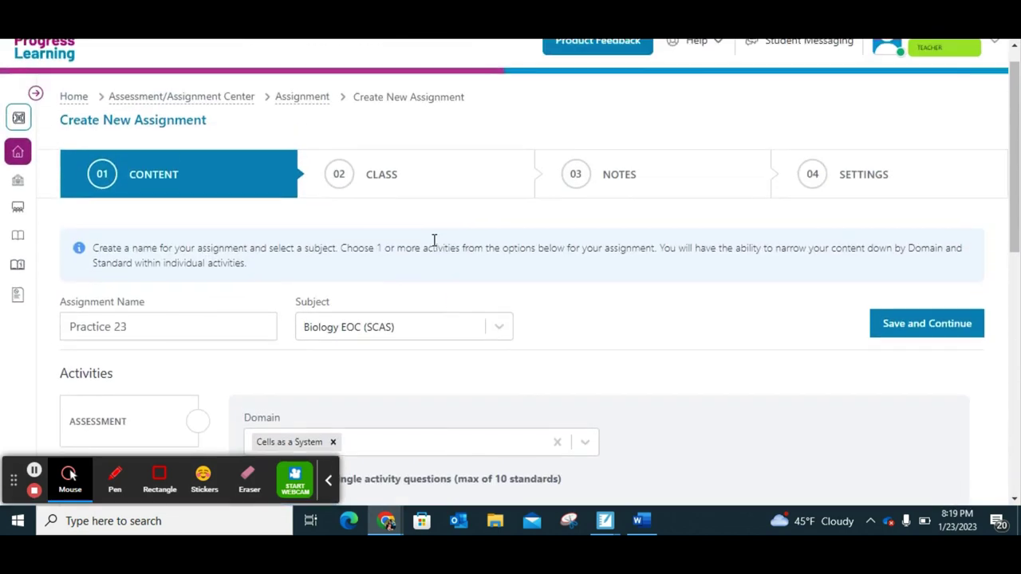
pyautogui.scroll(-1, 434, 240)
pyautogui.scroll(-4, 434, 240)
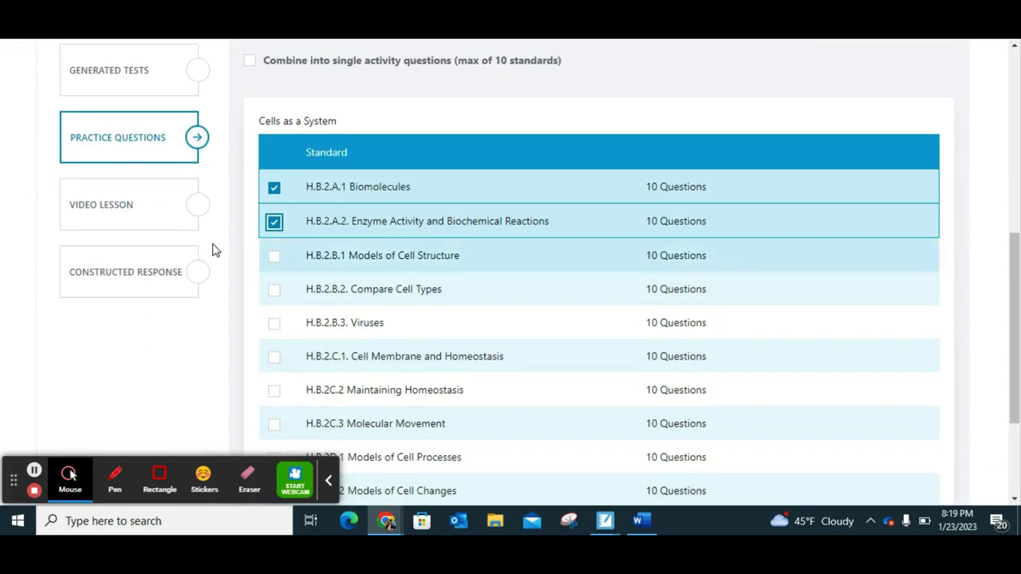
# - List the video lessons for the Cells as a System domain and the standard H.B.2.A.1 Biomolecules
pyautogui.click(129, 219)
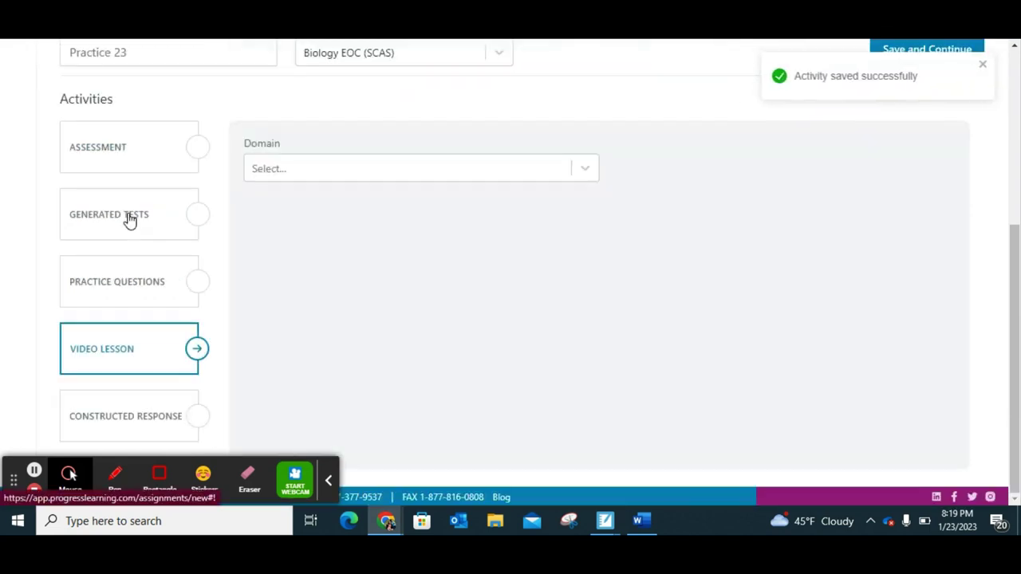
pyautogui.click(340, 176)
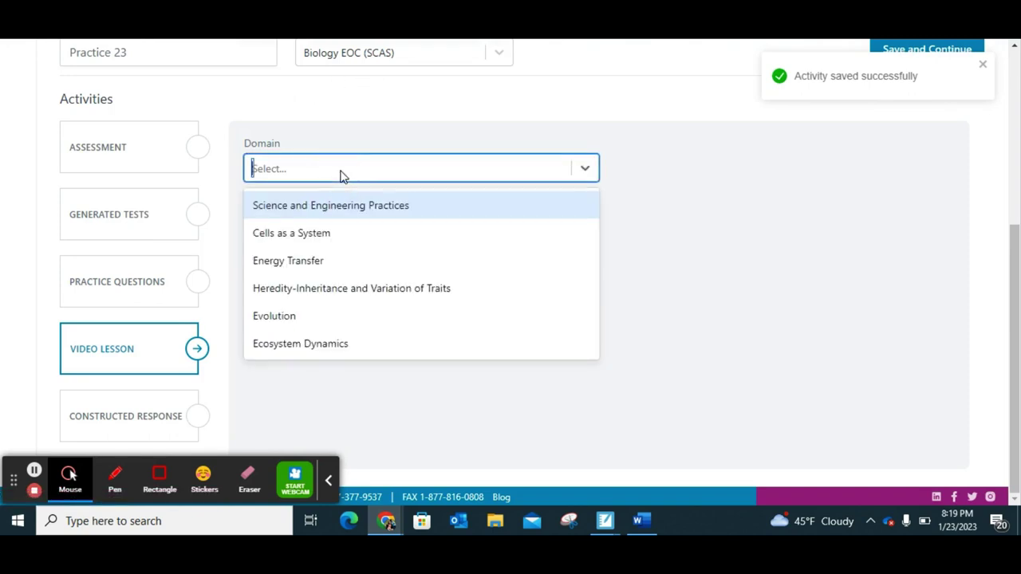
pyautogui.click(337, 238)
pyautogui.click(693, 237)
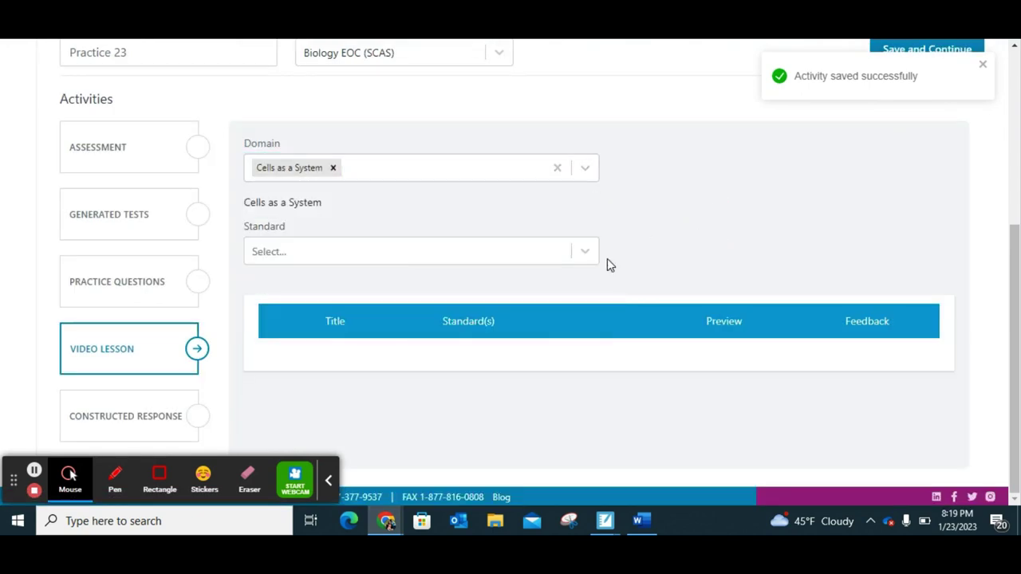
pyautogui.click(388, 252)
pyautogui.click(382, 290)
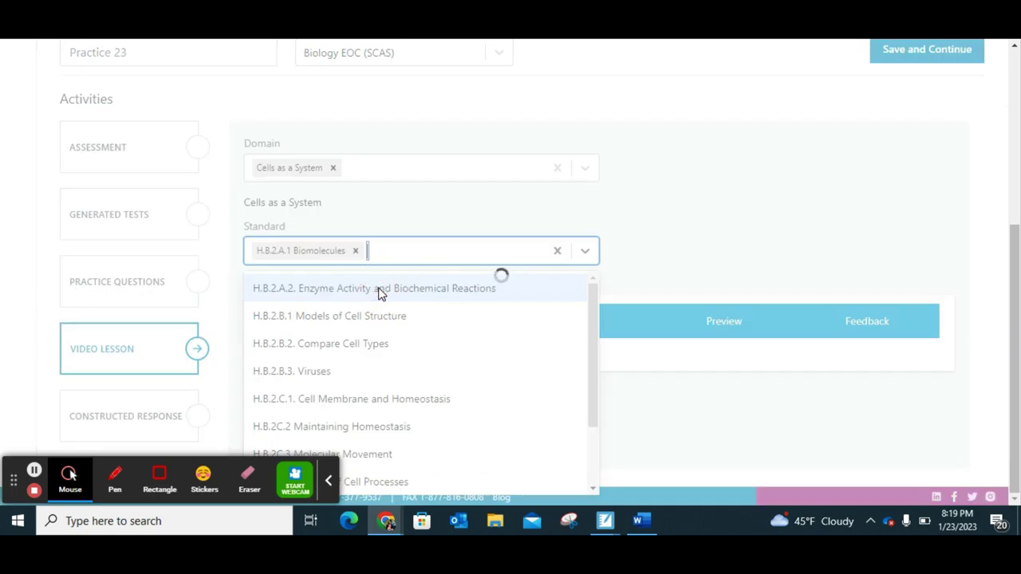
pyautogui.click(729, 255)
# - Add the Carbohydrates and Lipids video lessons to the assignment
pyautogui.scroll(-5, 733, 255)
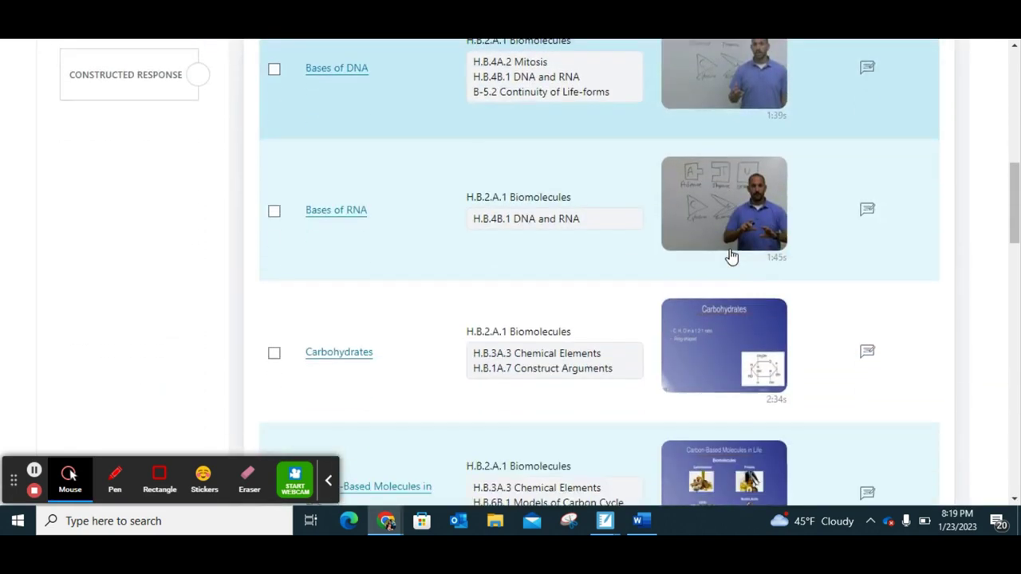
pyautogui.click(273, 301)
pyautogui.scroll(-1, 273, 307)
pyautogui.scroll(-9, 273, 310)
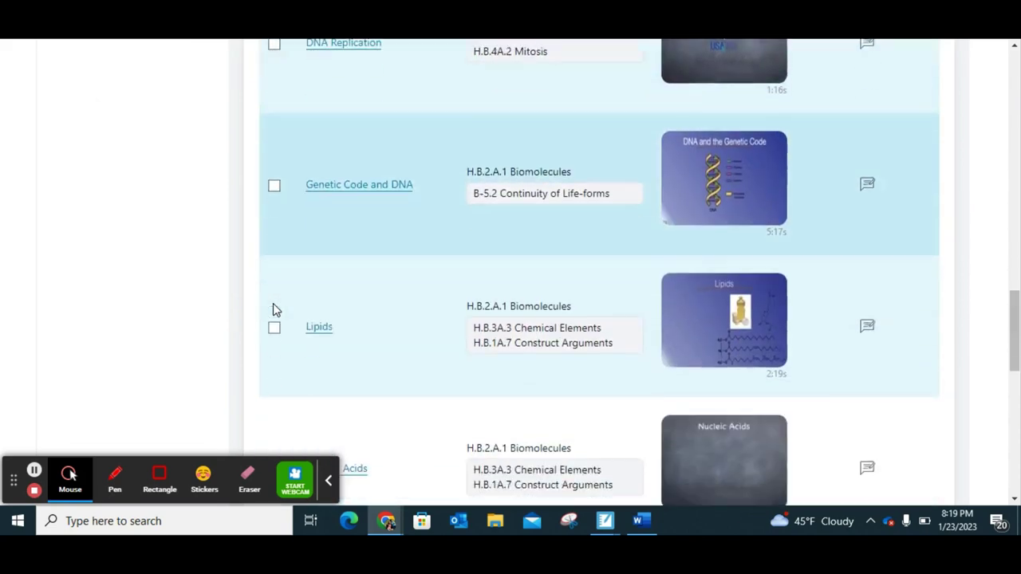
pyautogui.click(274, 296)
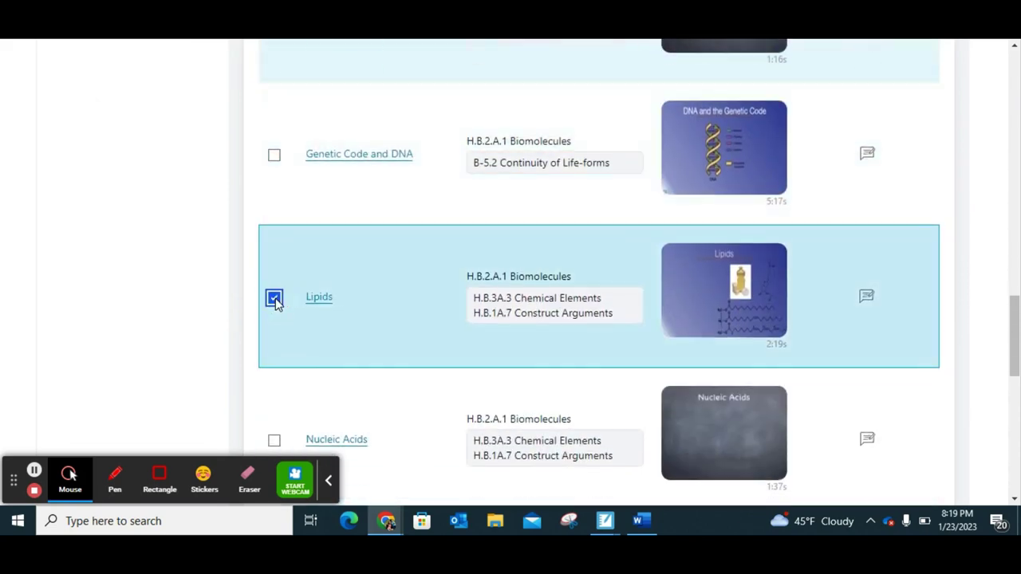
# - List the constructed response questions for Cells as a System, H.B.2.A.1 Biomolecules, and preview the one on carbohydrates, fats and proteins
pyautogui.scroll(6, 189, 157)
pyautogui.scroll(8, 189, 157)
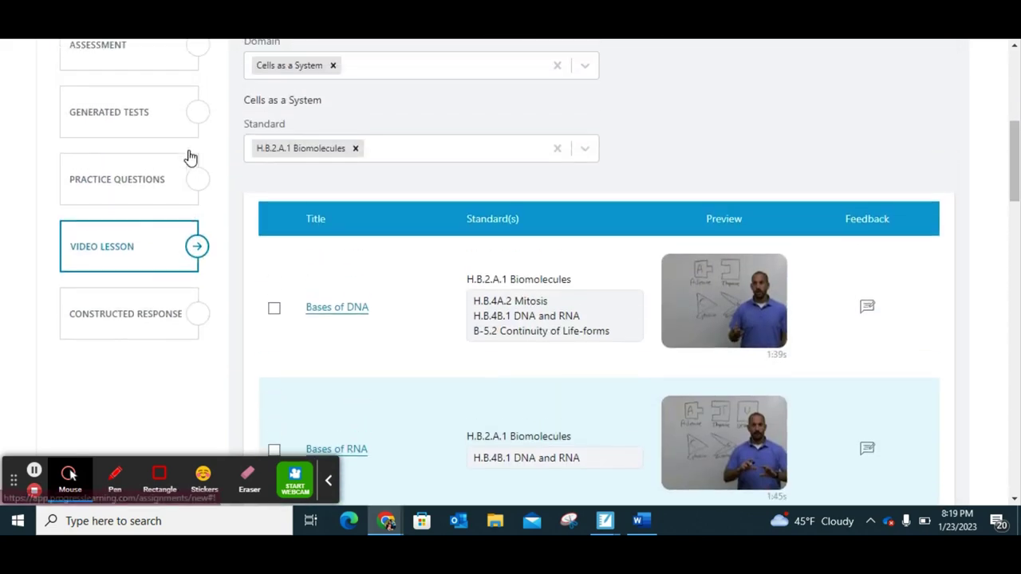
pyautogui.click(118, 317)
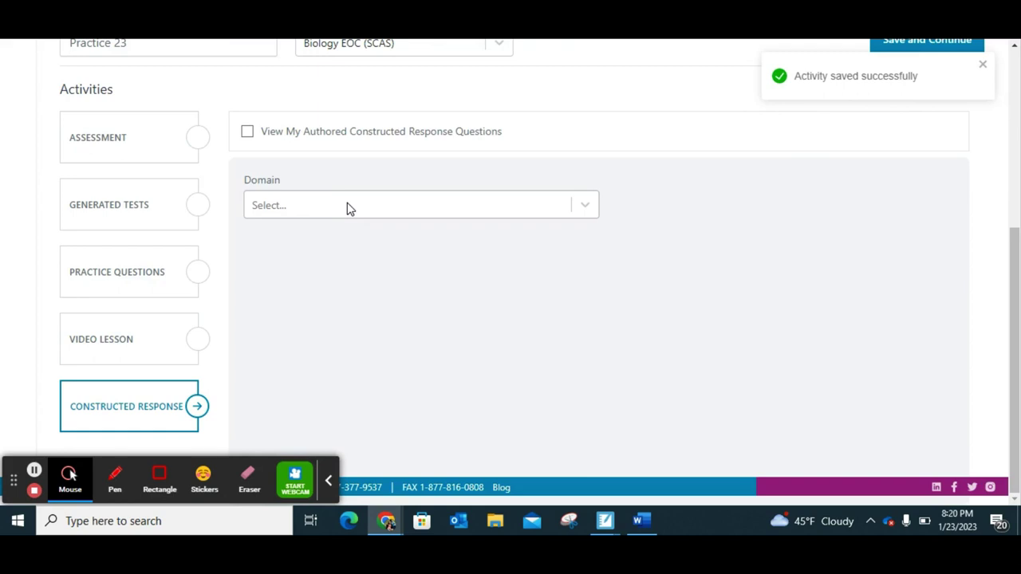
pyautogui.click(347, 209)
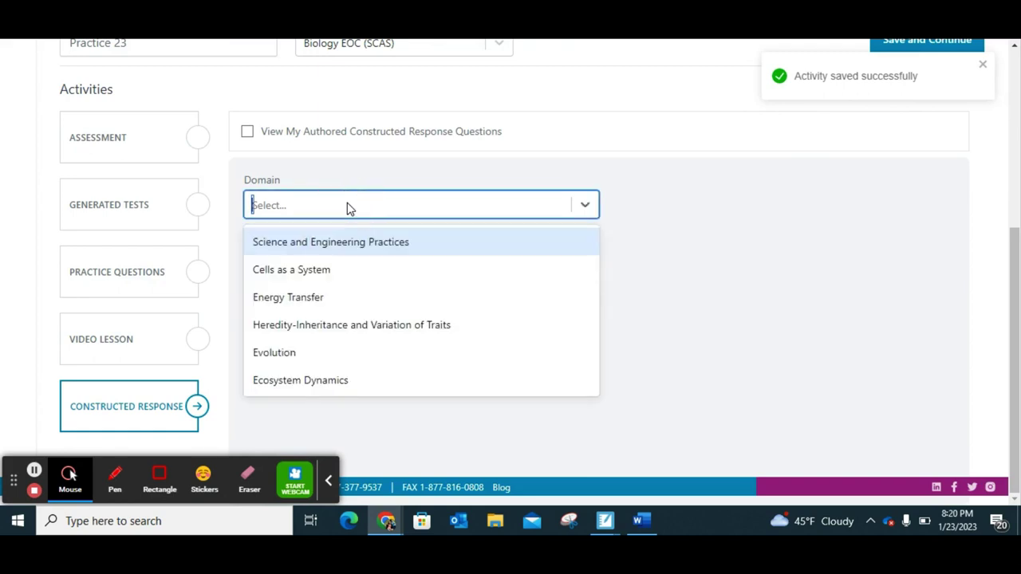
pyautogui.click(348, 281)
pyautogui.click(624, 303)
pyautogui.click(415, 310)
pyautogui.click(381, 303)
pyautogui.click(693, 287)
pyautogui.scroll(-1, 692, 286)
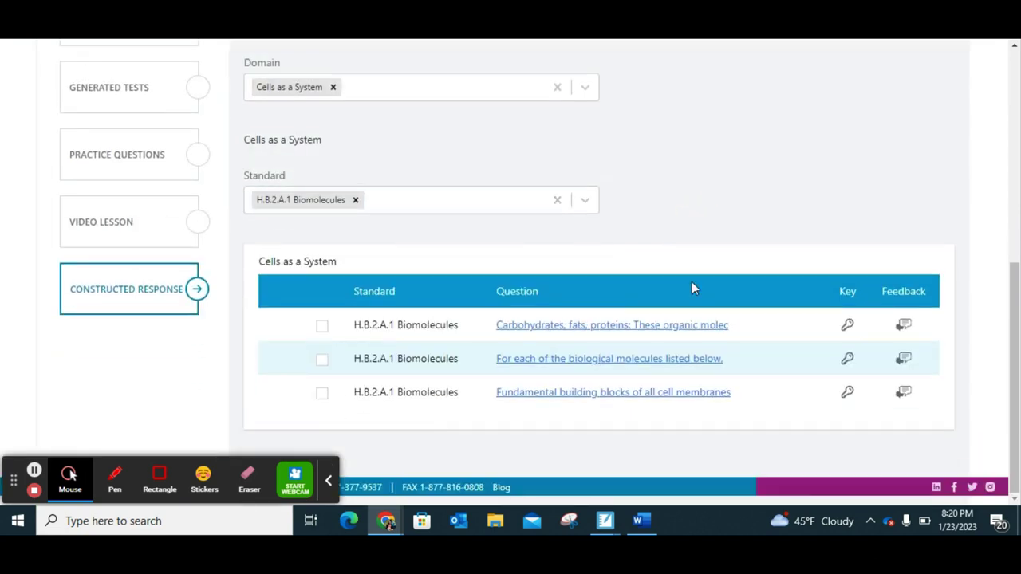
pyautogui.click(588, 329)
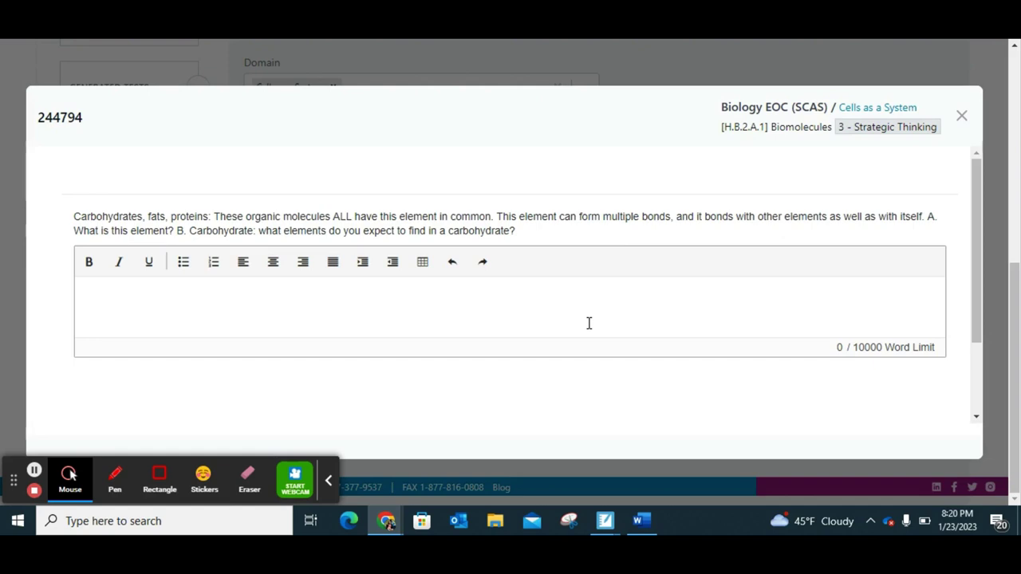
# - Preview the constructed response question that begins "For each of the biological molecules listed below"
pyautogui.click(961, 116)
pyautogui.click(654, 367)
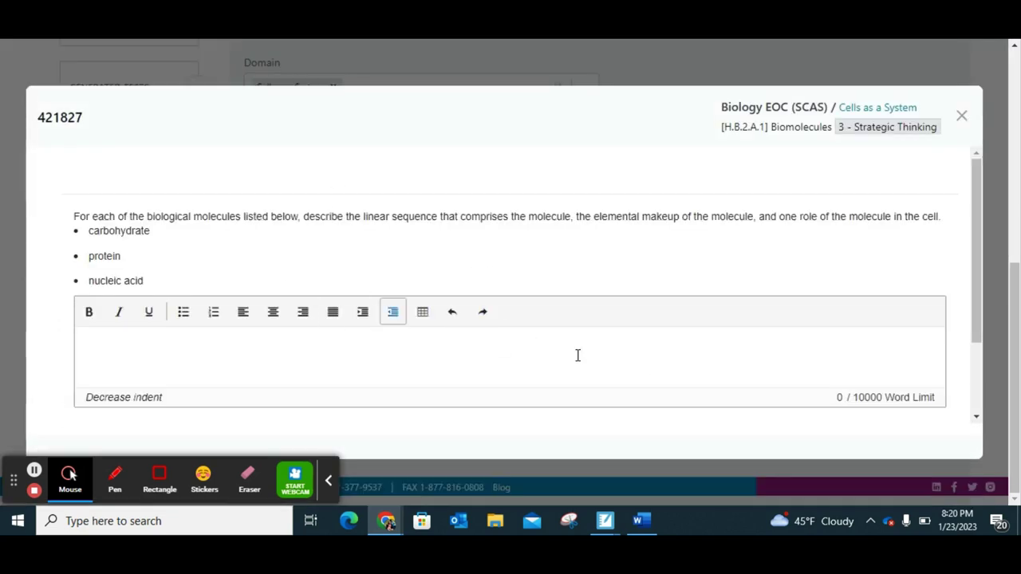
pyautogui.click(962, 120)
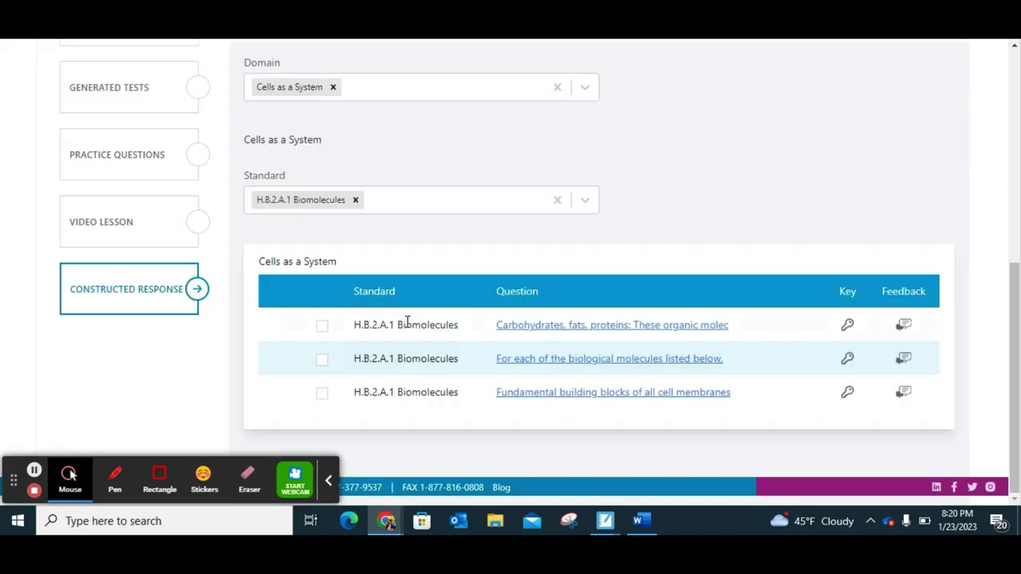
# - Add the "For each of the biological molecules listed below" constructed response to the assignment and save the content selection
pyautogui.click(323, 361)
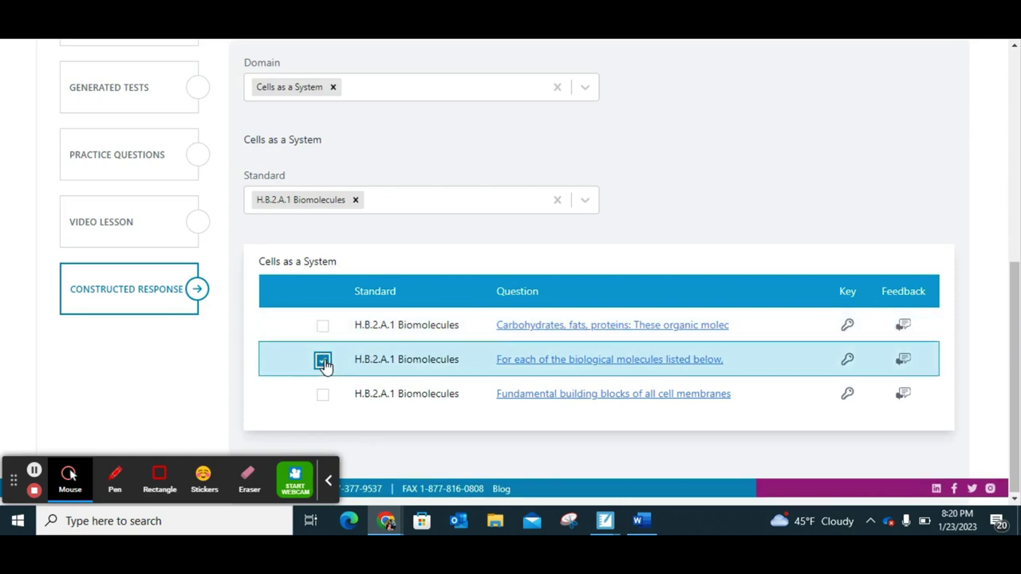
pyautogui.scroll(3, 663, 213)
pyautogui.scroll(2, 663, 213)
pyautogui.click(932, 265)
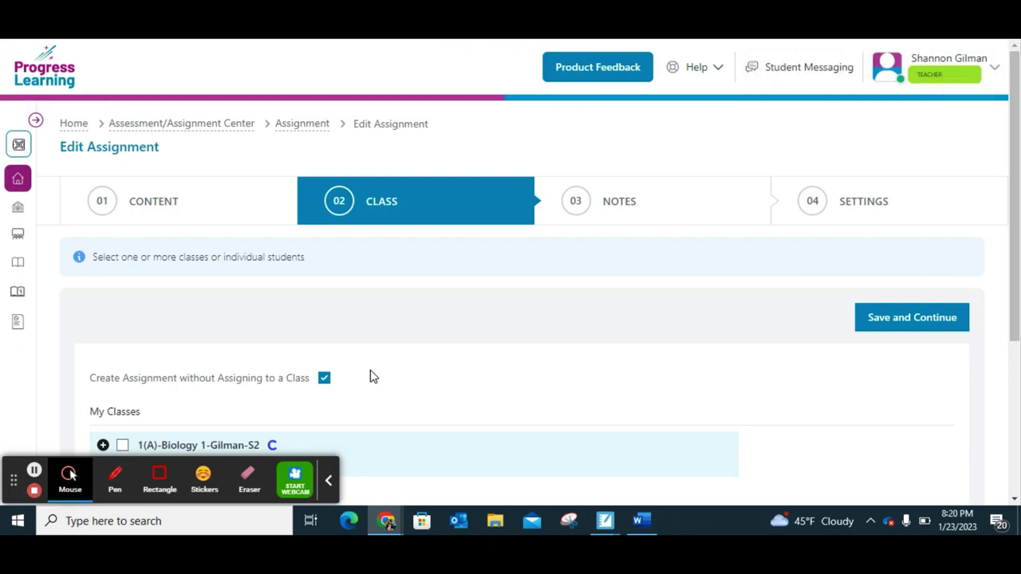
# - Turn off creating the assignment without a class and assign it to the three Biology 1 classes 1(A), 2(A) and 3(A)
pyautogui.scroll(-1, 217, 371)
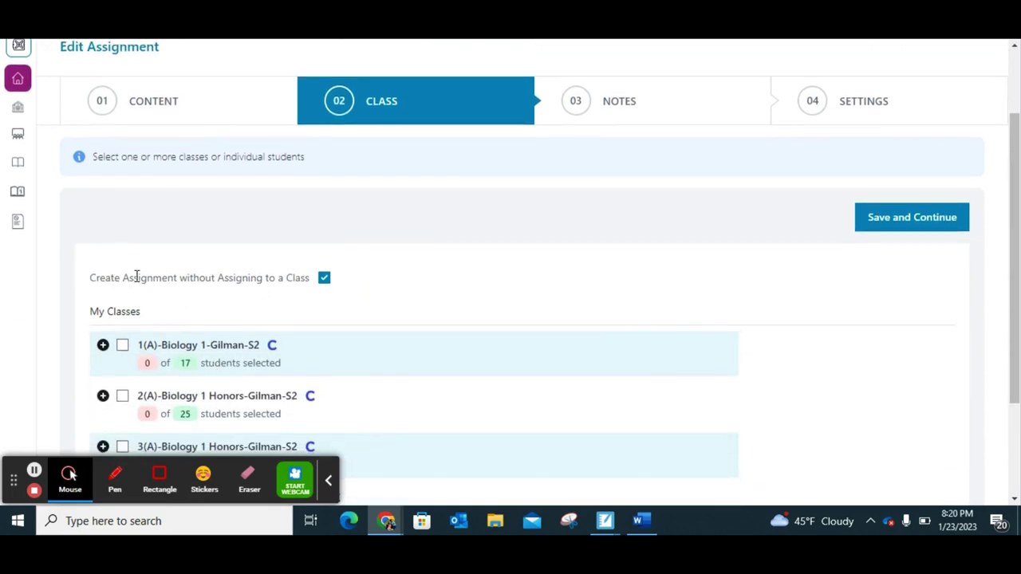
pyautogui.click(325, 279)
pyautogui.scroll(-2, 458, 310)
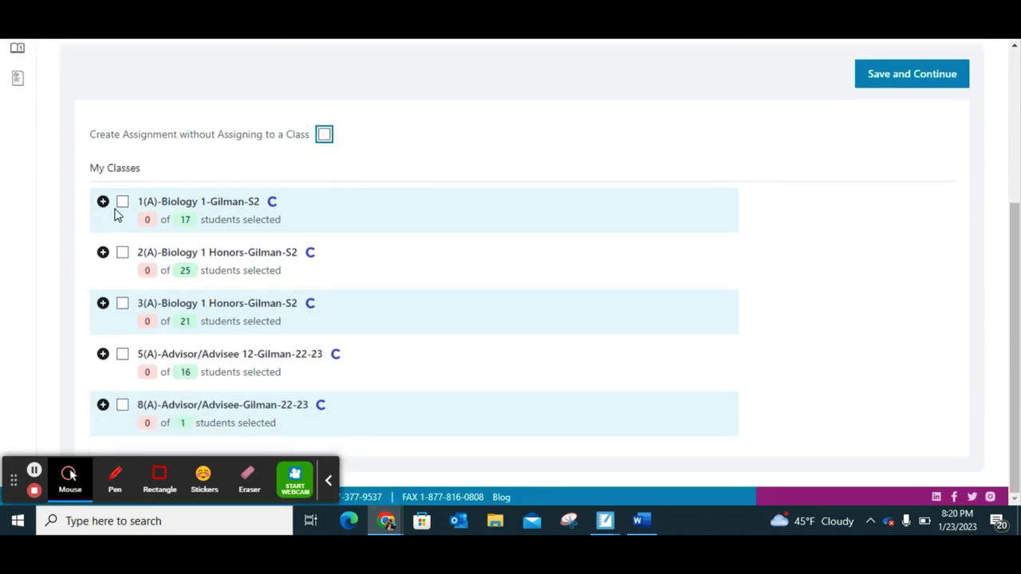
pyautogui.click(122, 202)
pyautogui.click(122, 252)
pyautogui.click(122, 303)
pyautogui.click(122, 302)
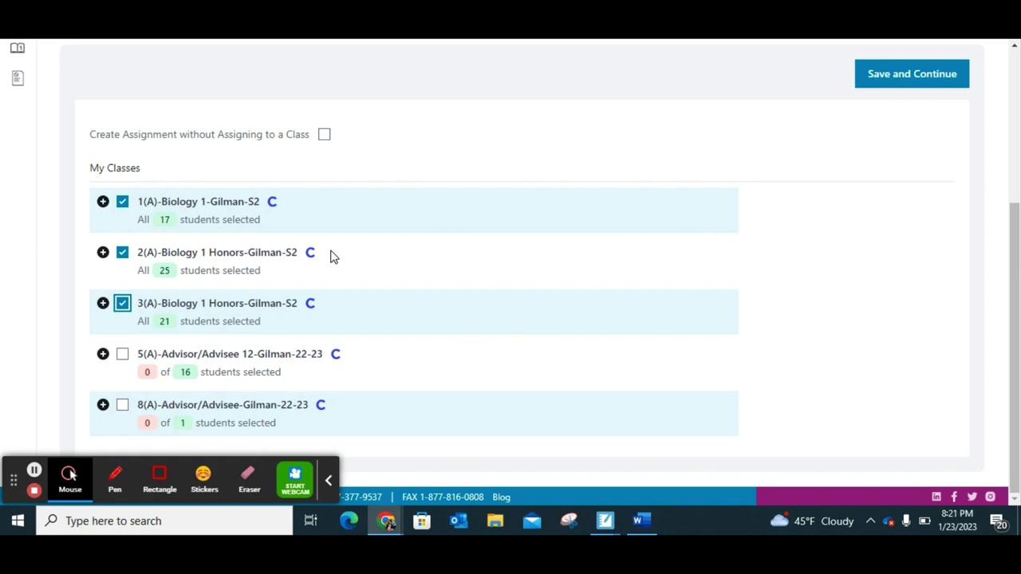
# - Enable Eliminate 1 Answer for Single-Answer MC Questions for the second, ninth and fourteenth students of class 1(A), and save the class selection
pyautogui.click(103, 202)
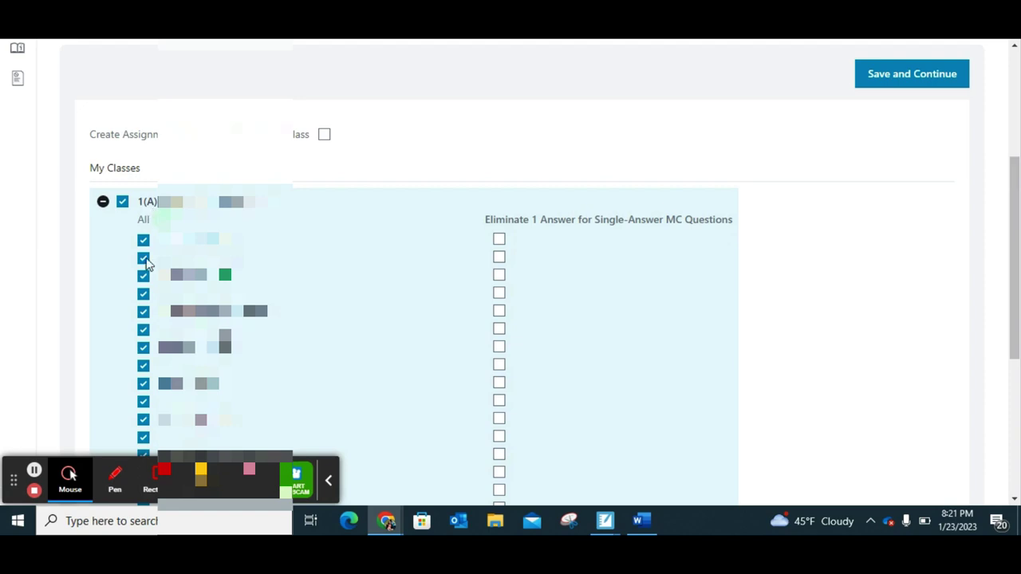
pyautogui.scroll(-1, 153, 217)
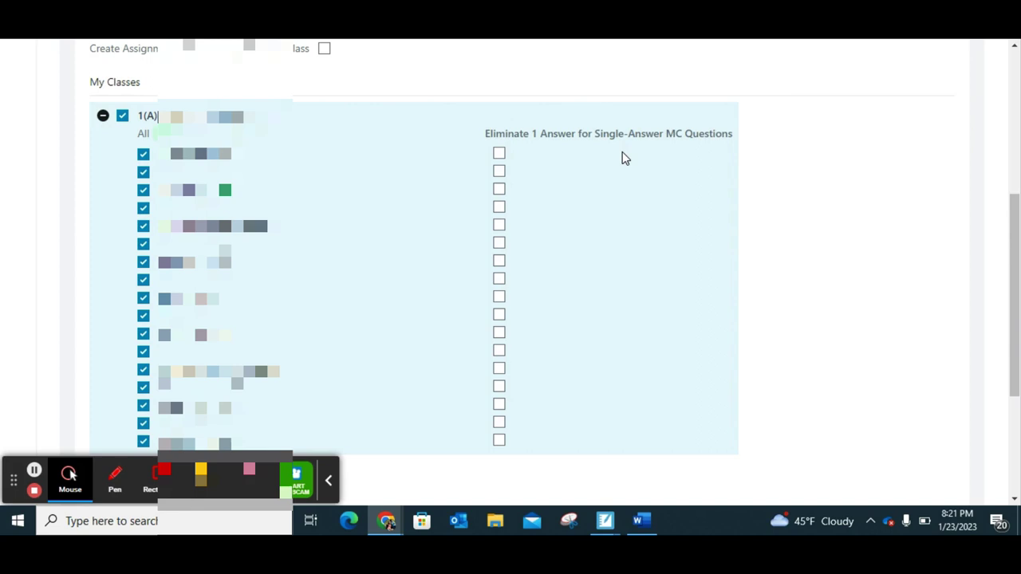
pyautogui.click(498, 171)
pyautogui.click(499, 296)
pyautogui.click(499, 386)
pyautogui.scroll(-3, 501, 388)
pyautogui.scroll(5, 907, 204)
pyautogui.click(908, 204)
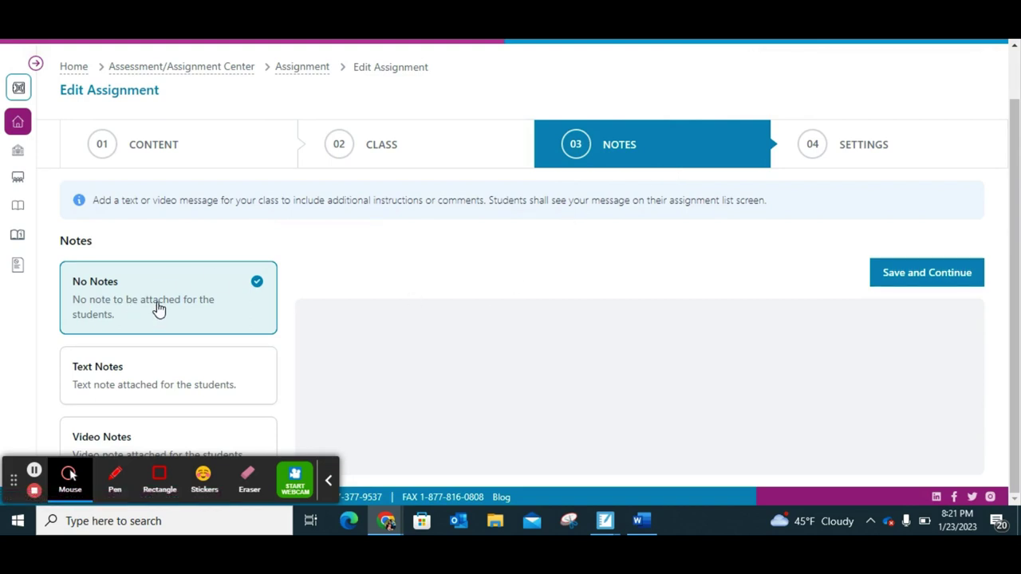
# - Try adding a text note with sample text for the students, and return the assignment to No Notes
pyautogui.click(151, 378)
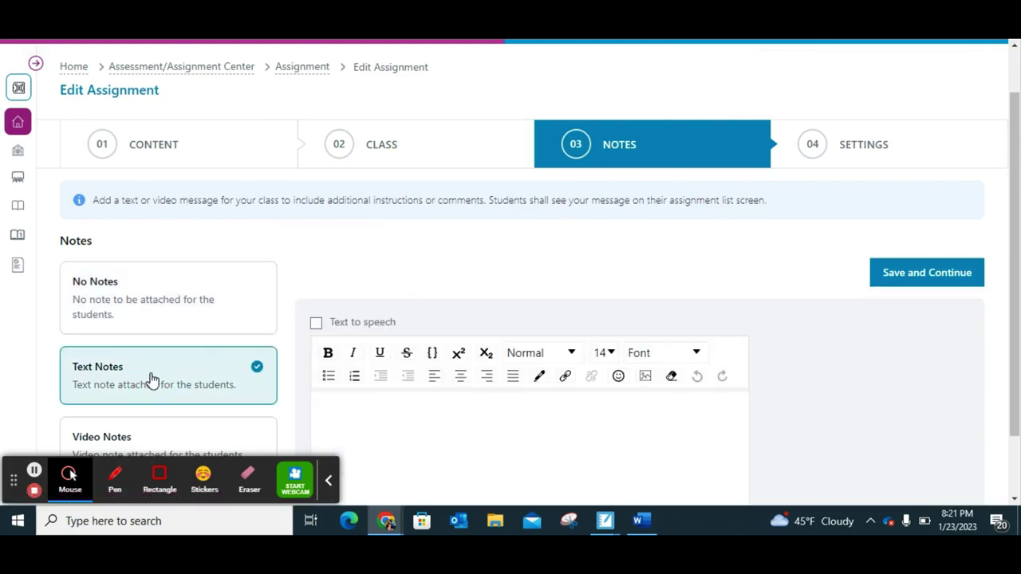
pyautogui.click(381, 463)
pyautogui.write('skdlfjalsdkjfalskdjf')
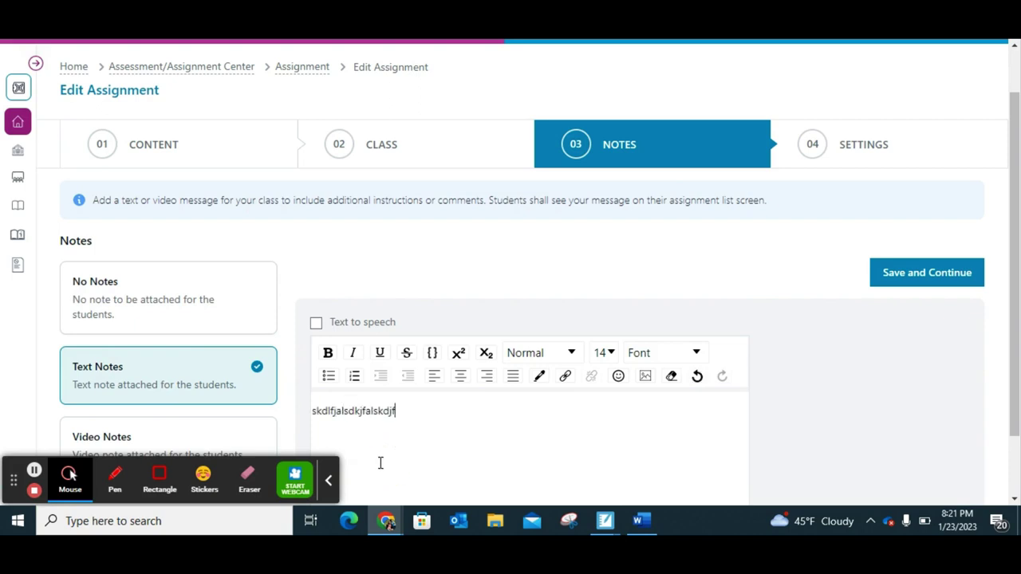
pyautogui.scroll(-2, 269, 501)
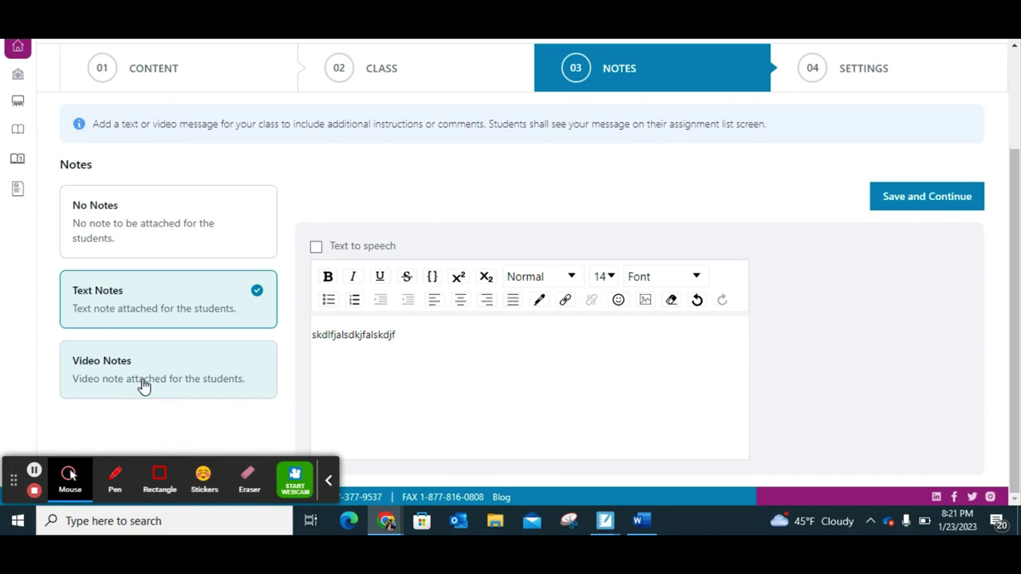
pyautogui.moveTo(418, 335); pyautogui.dragTo(355, 330)
pyautogui.press('BackSpace')
pyautogui.press('BackSpace')
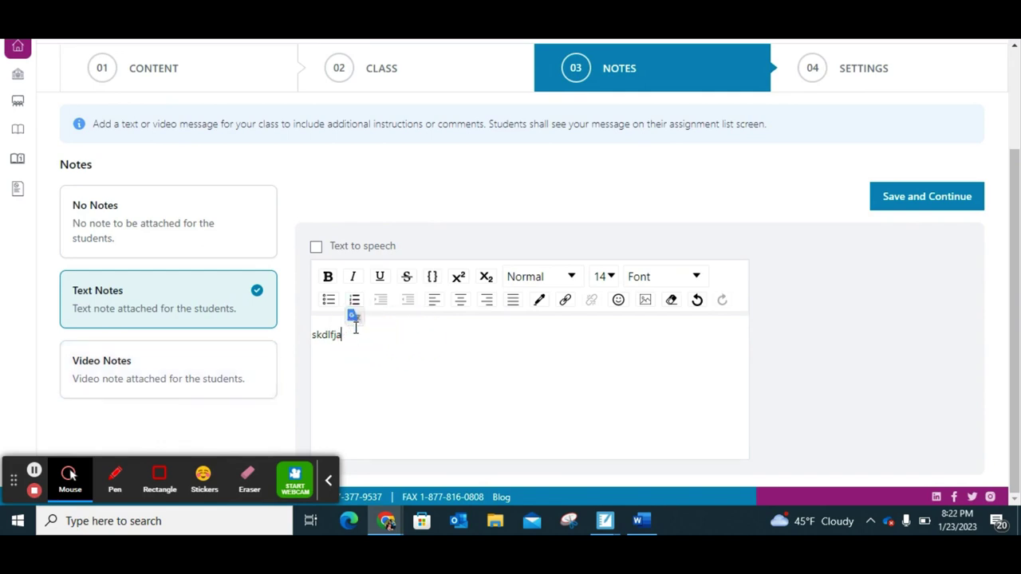
pyautogui.click(133, 221)
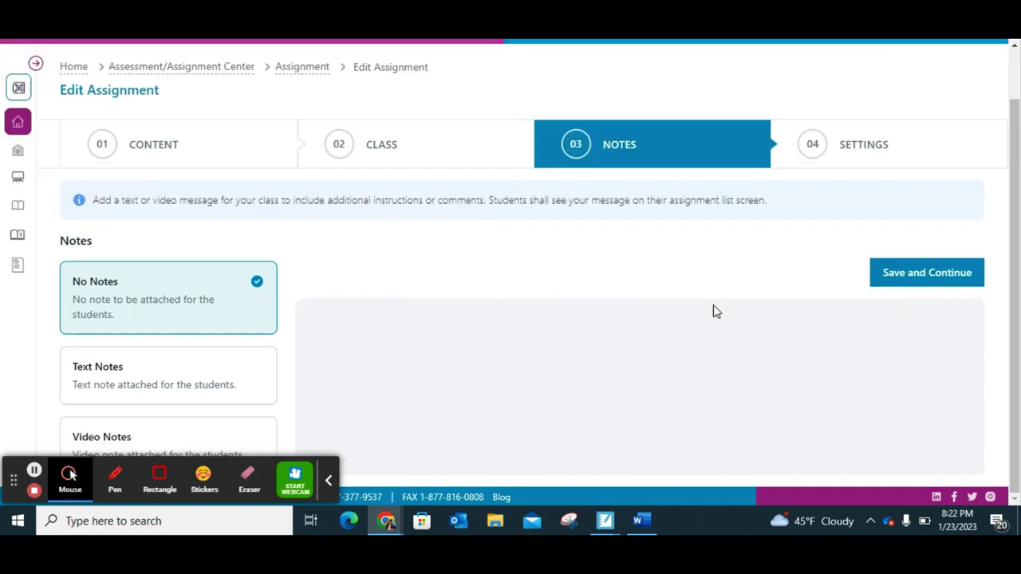
# - Save the notes choice and set both the assignment's start date and due date to 01/27/2023
pyautogui.click(920, 274)
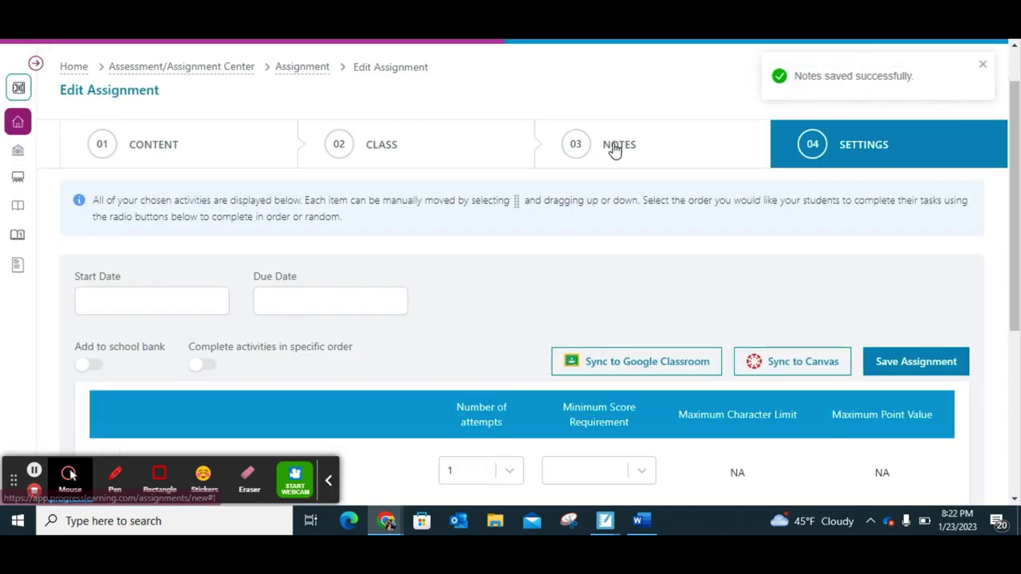
pyautogui.click(175, 307)
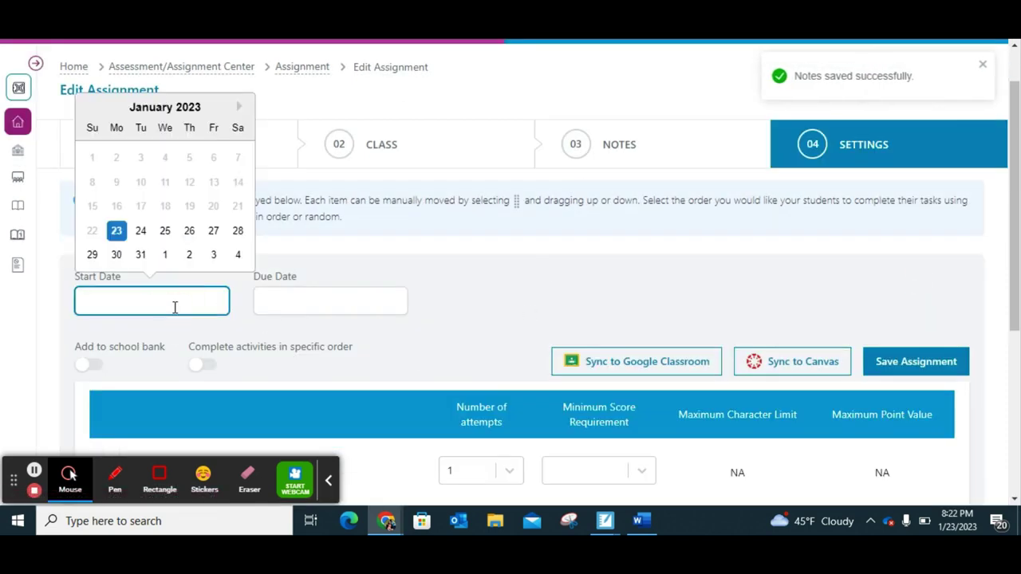
pyautogui.click(213, 231)
pyautogui.click(307, 300)
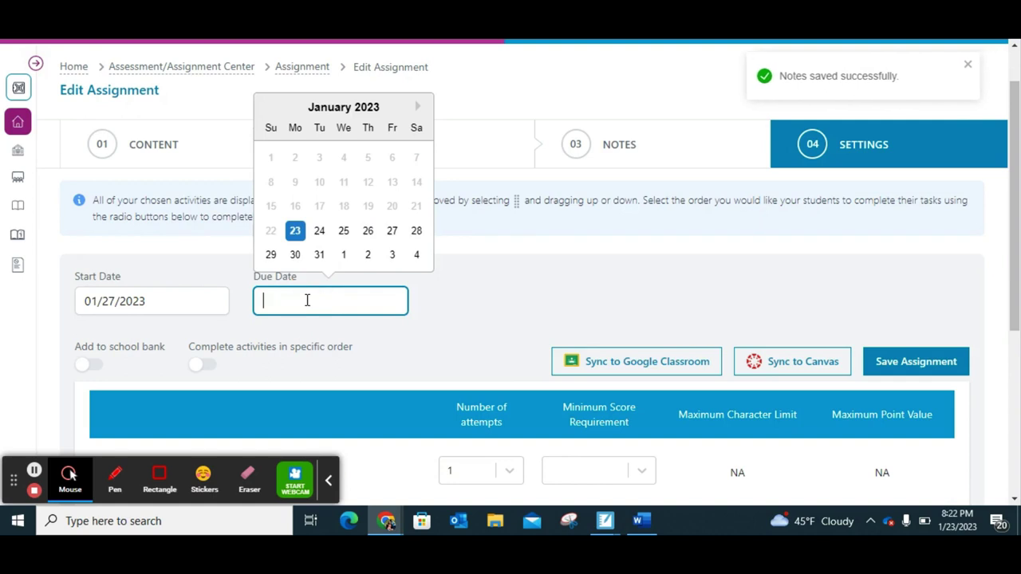
pyautogui.click(391, 231)
# - Turn on adding the assignment to the school bank
pyautogui.scroll(-2, 511, 292)
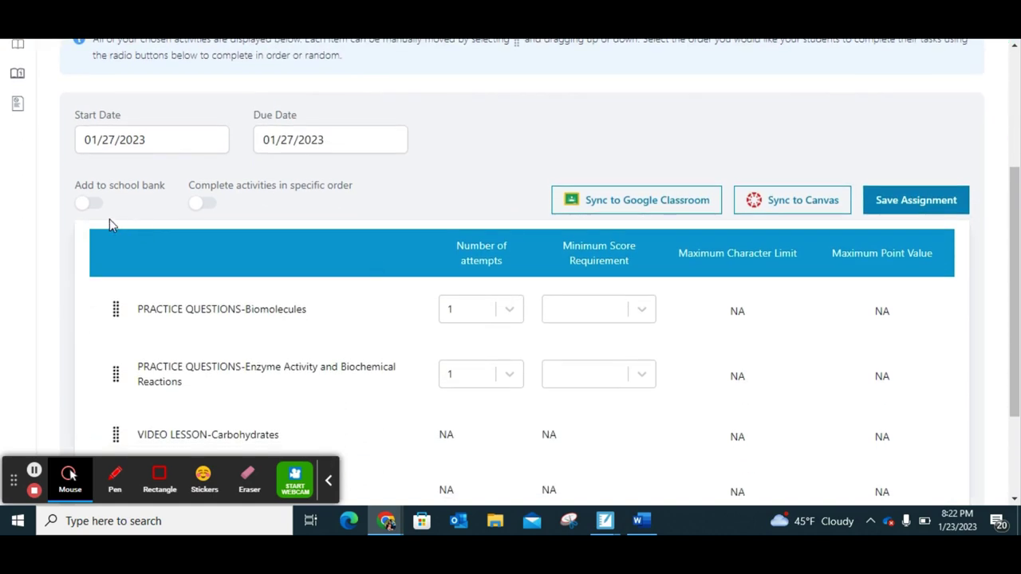
pyautogui.click(87, 208)
pyautogui.scroll(3, 97, 209)
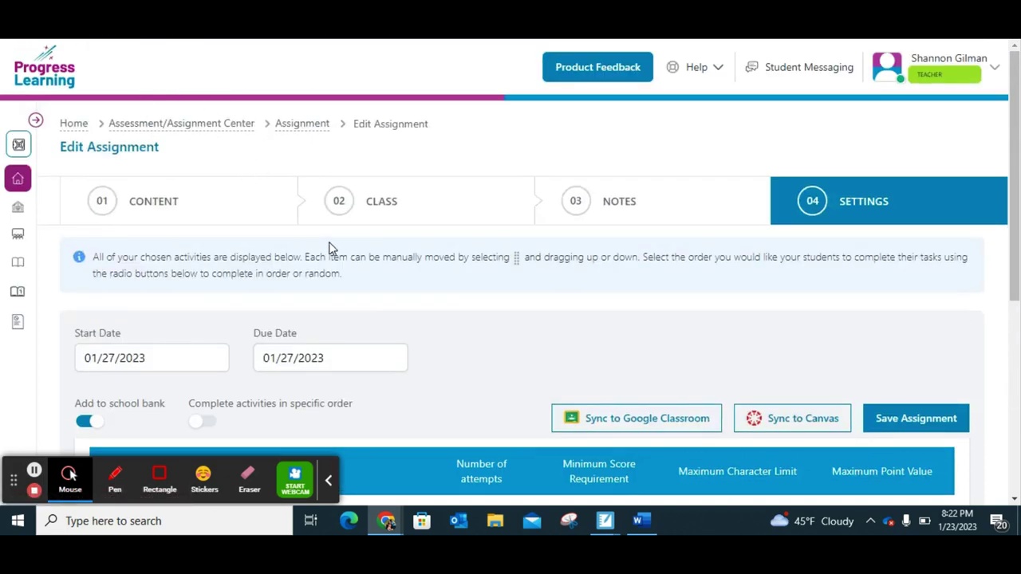
# - Set the Biomolecules practice questions to 3 attempts and require a minimum score of 70%
pyautogui.scroll(-4, 331, 248)
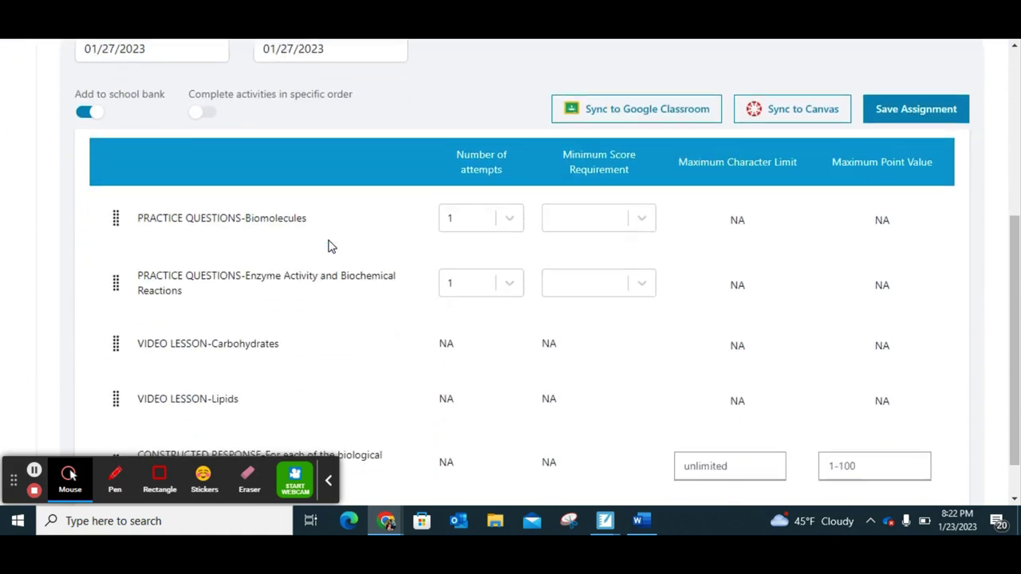
pyautogui.scroll(-1, 331, 247)
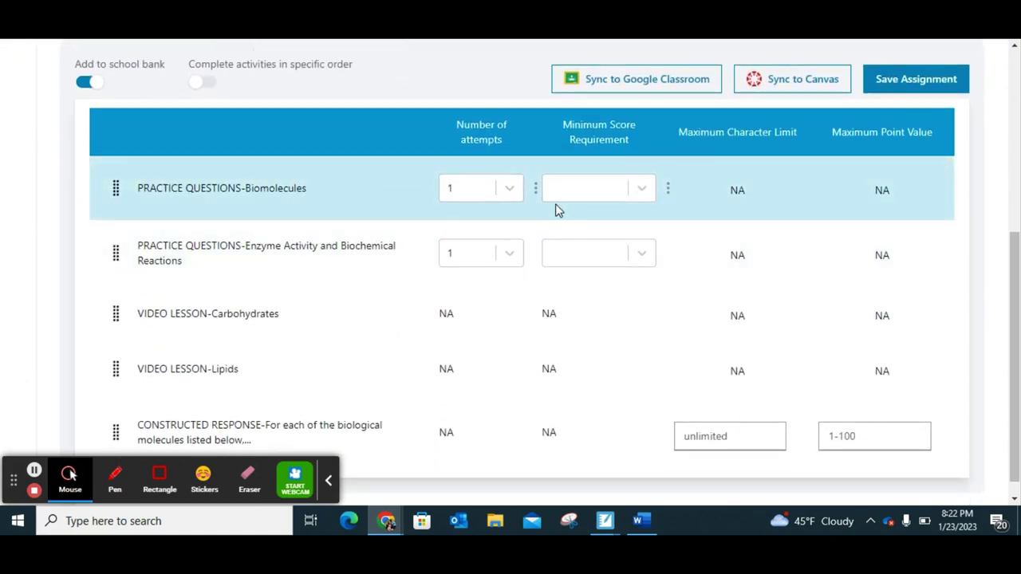
pyautogui.click(513, 194)
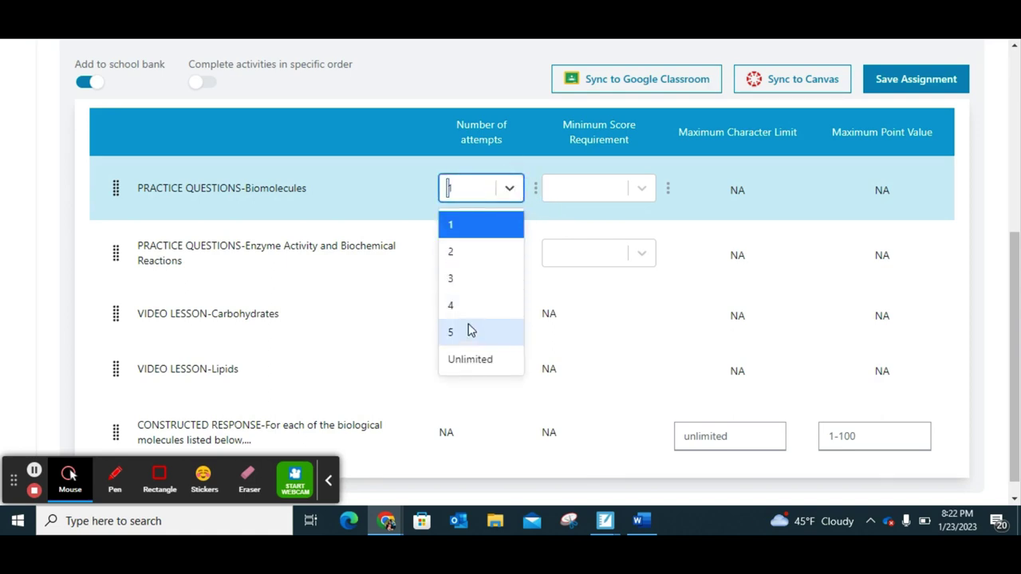
pyautogui.click(468, 279)
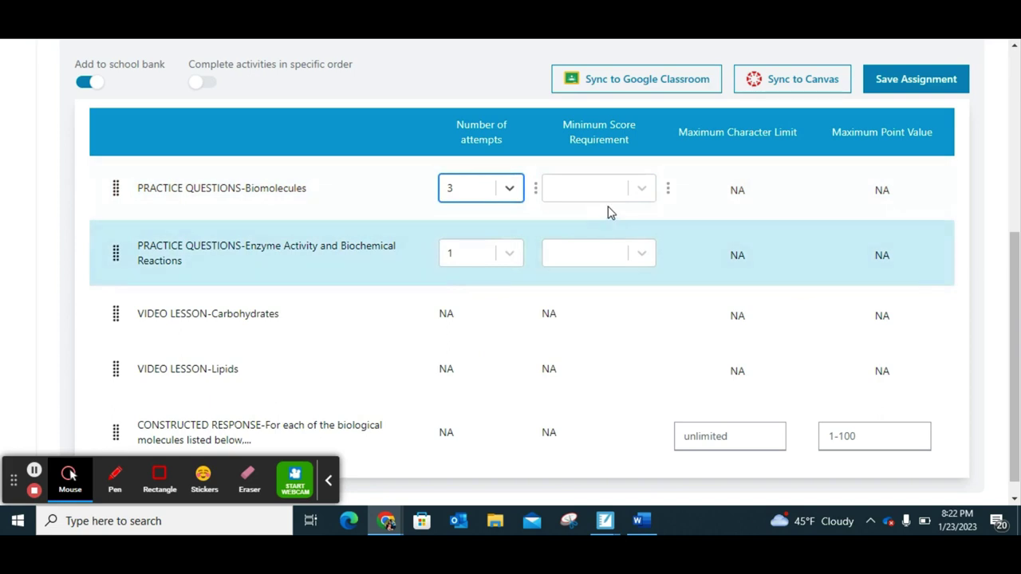
pyautogui.click(604, 190)
pyautogui.scroll(-1, 608, 375)
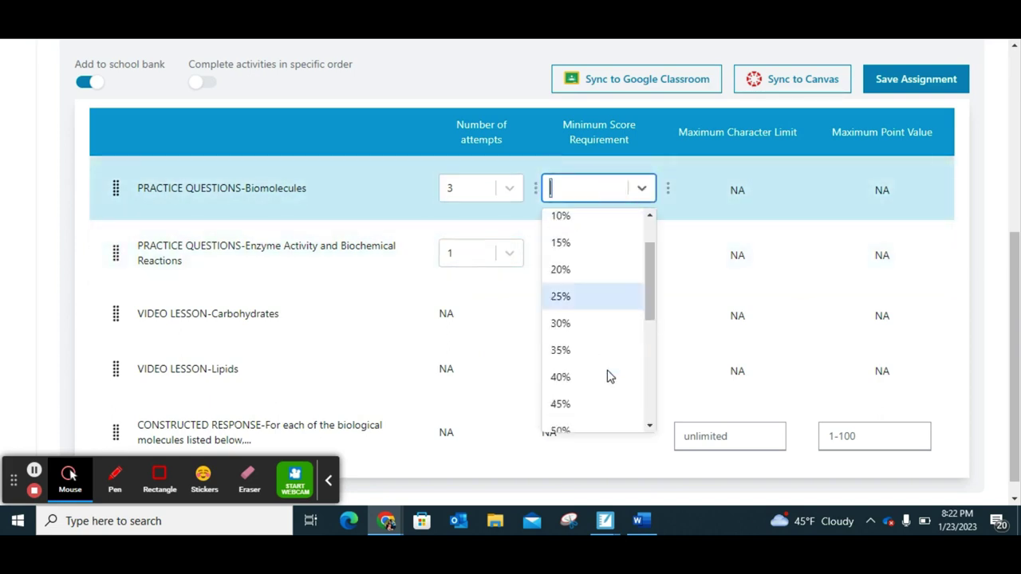
pyautogui.scroll(-3, 609, 375)
pyautogui.click(569, 265)
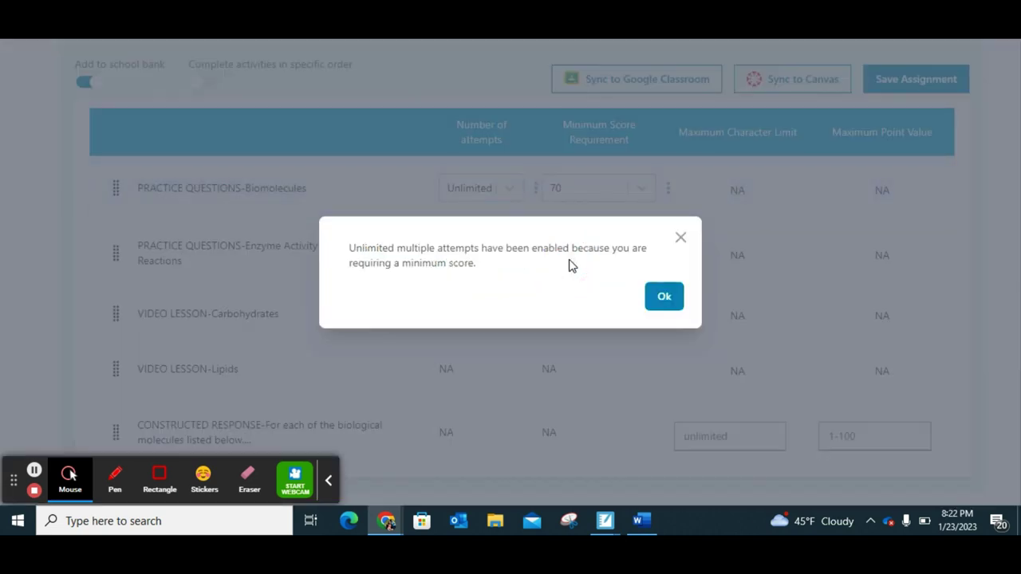
pyautogui.click(663, 299)
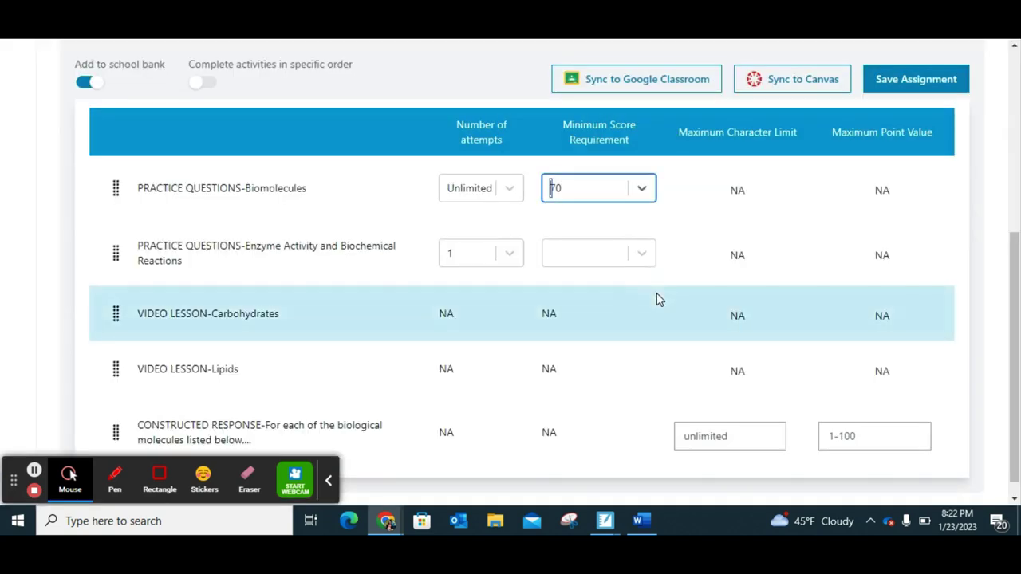
# - Give the Enzyme Activity and Biochemical Reactions practice questions unlimited attempts and a 70% minimum score requirement
pyautogui.click(504, 254)
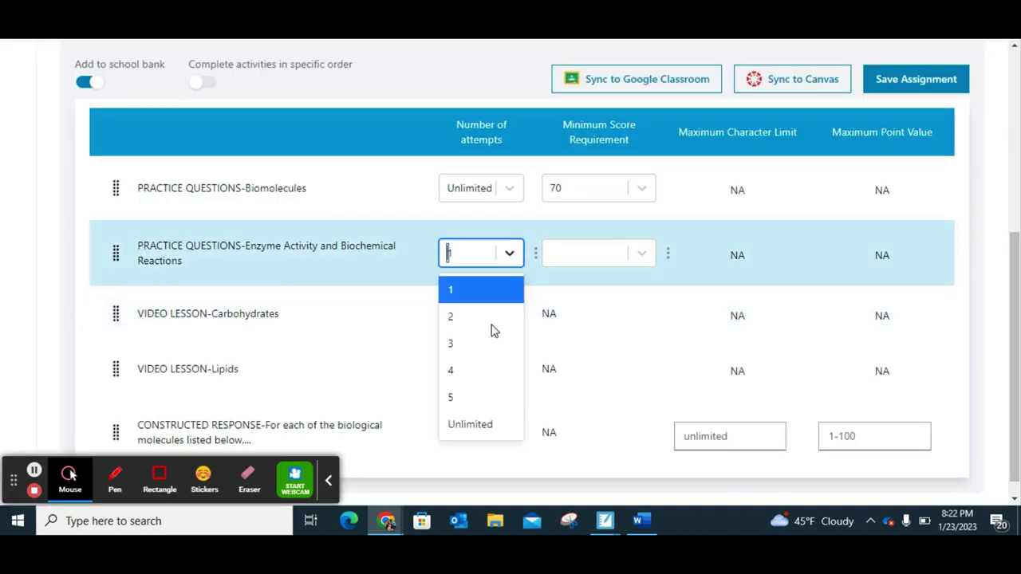
pyautogui.click(473, 429)
pyautogui.click(588, 252)
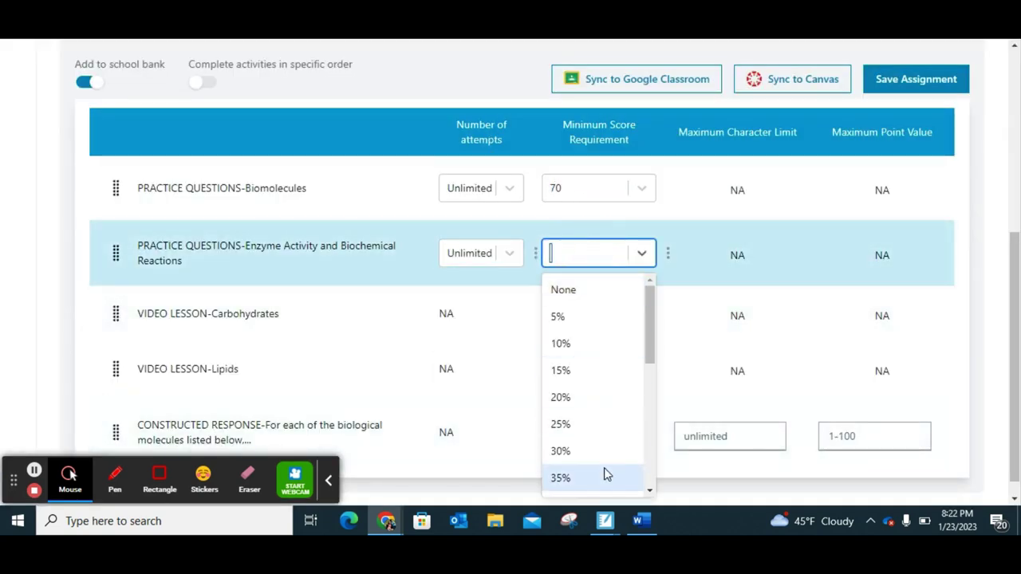
pyautogui.scroll(-3, 604, 469)
pyautogui.click(569, 320)
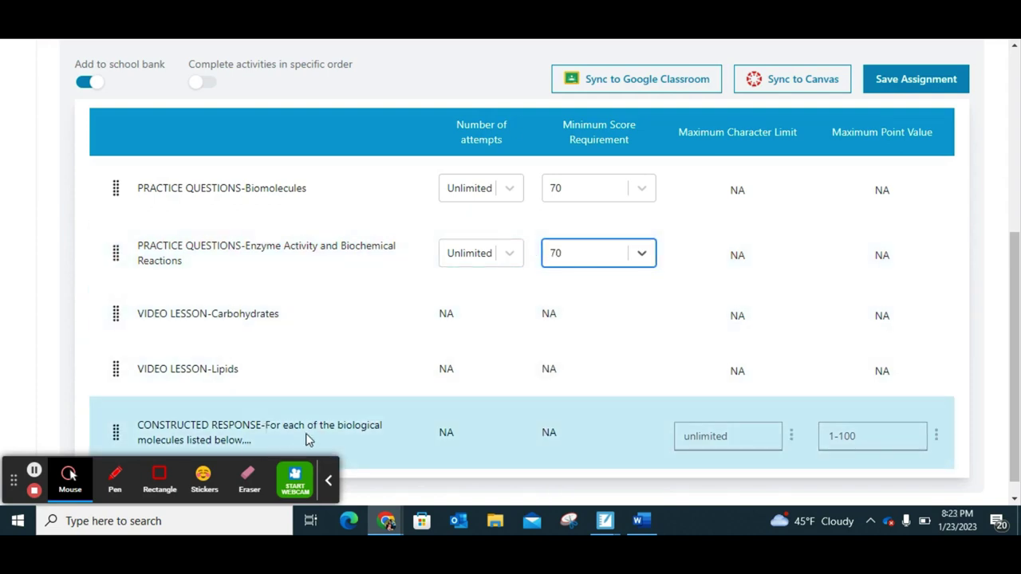
# - Set the constructed response's maximum point value to 5 and move the Carbohydrates and Lipids video lessons to the start of the activity order
pyautogui.click(854, 440)
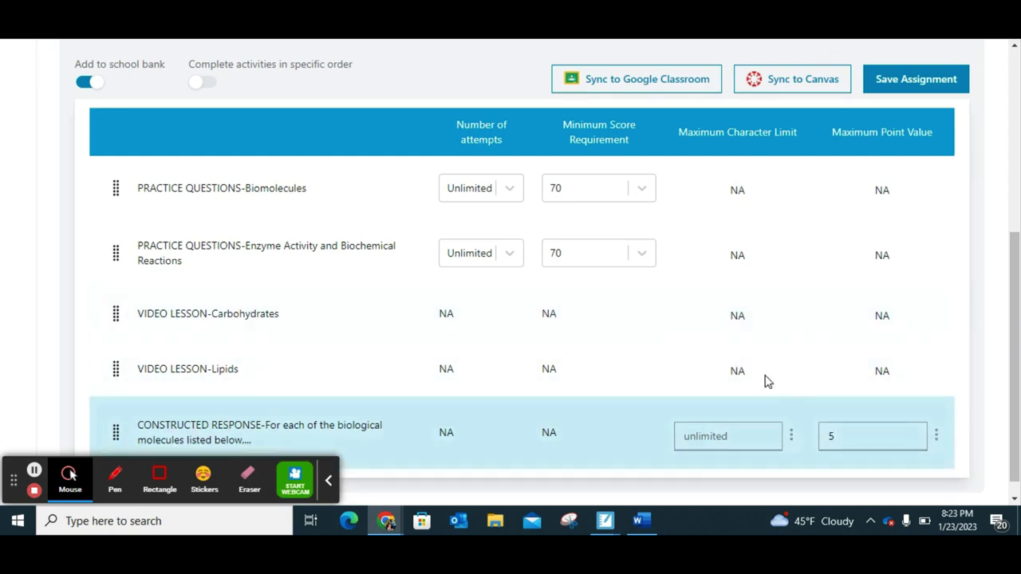
pyautogui.click(718, 435)
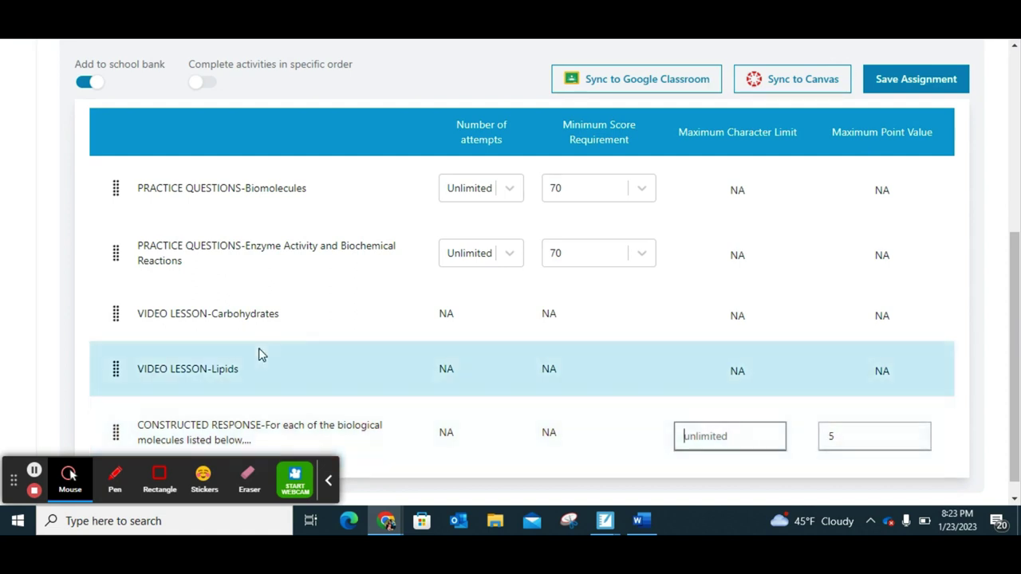
pyautogui.moveTo(117, 312); pyautogui.dragTo(125, 175)
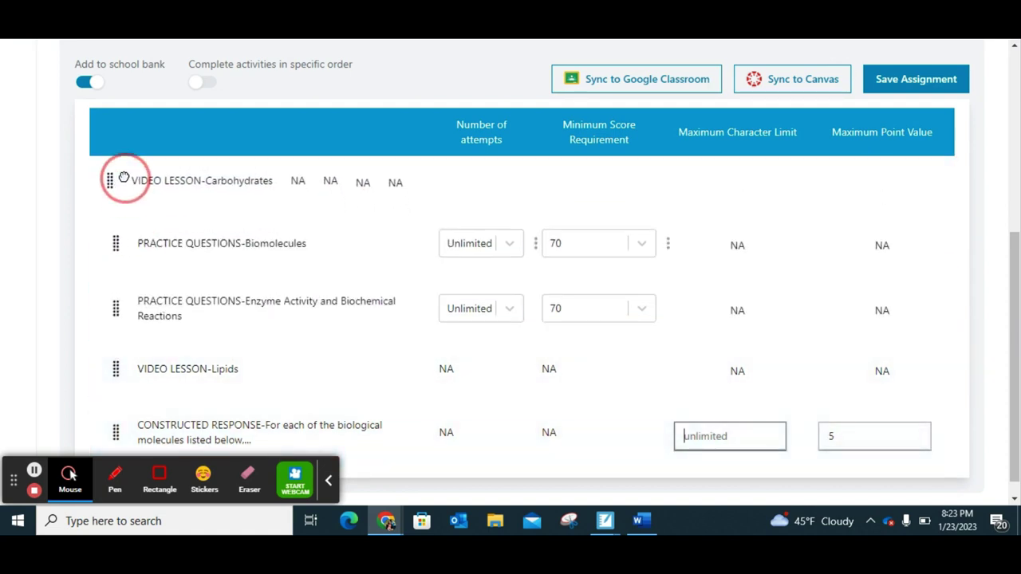
pyautogui.moveTo(117, 371); pyautogui.dragTo(132, 249)
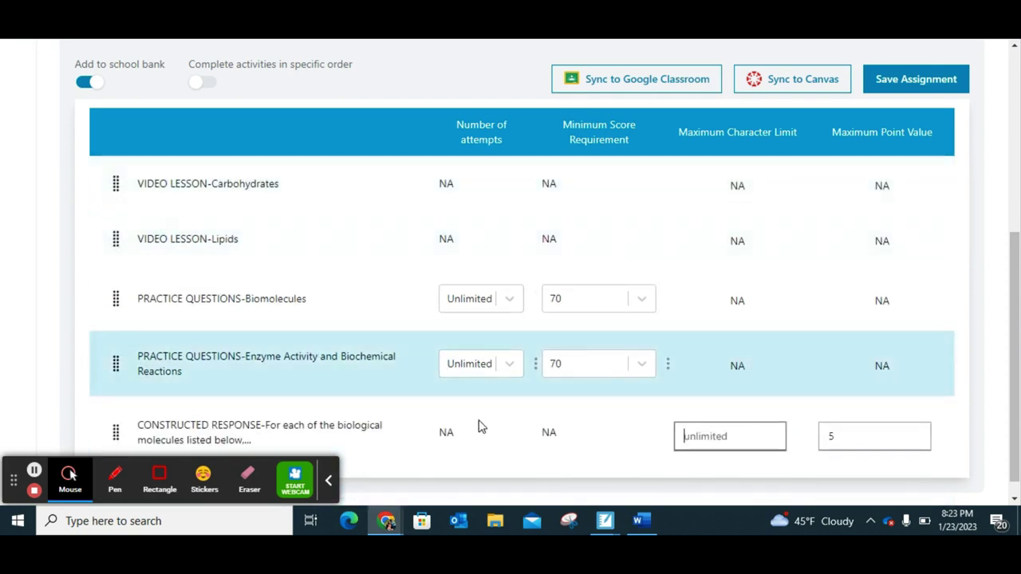
pyautogui.scroll(-1, 314, 319)
pyautogui.scroll(5, 312, 319)
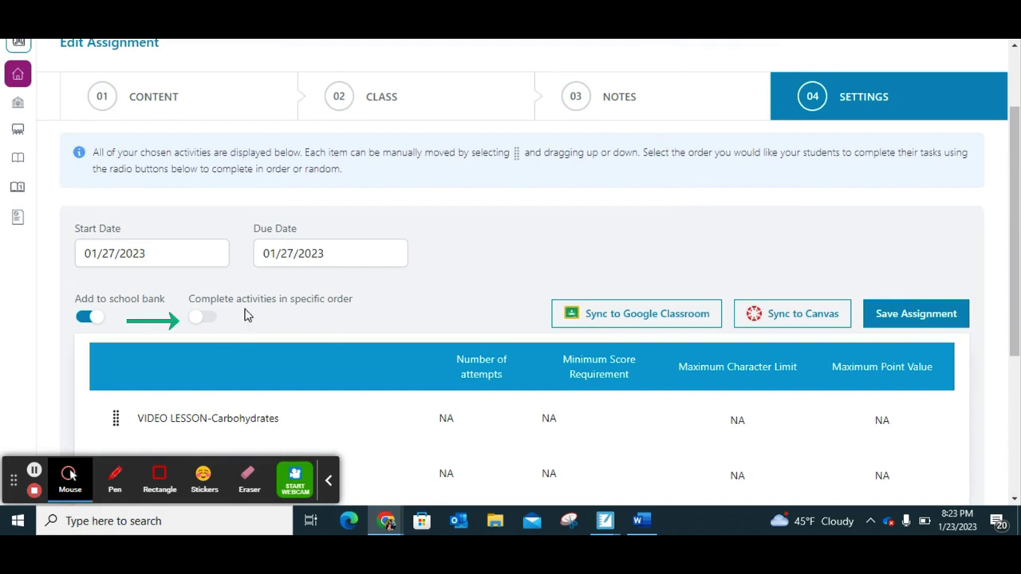
# - Leave the requirement to complete activities in a specific order off, review the activity settings and save the assignment
pyautogui.click(205, 321)
pyautogui.click(205, 321)
pyautogui.scroll(-3, 301, 334)
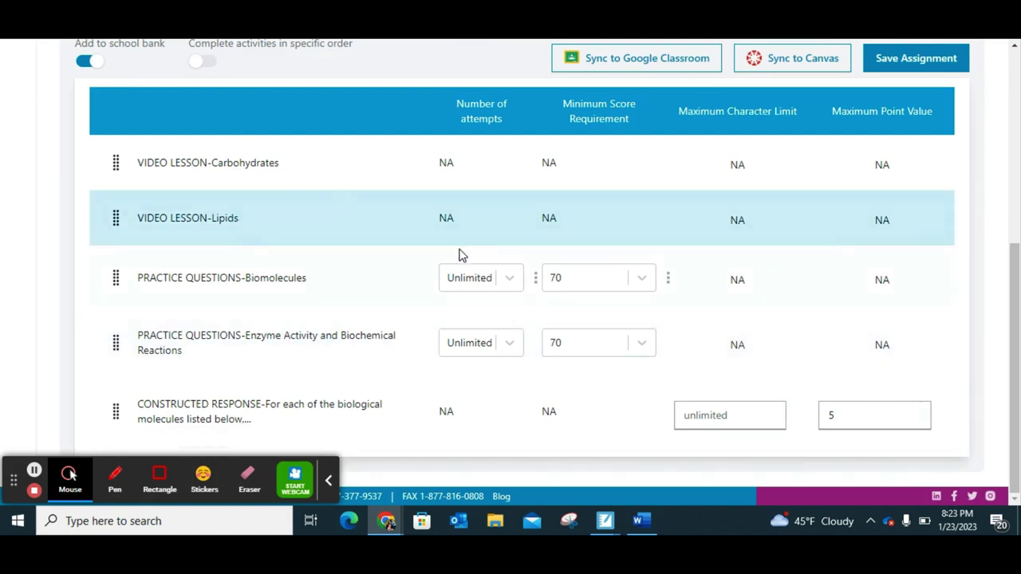
pyautogui.scroll(2, 816, 230)
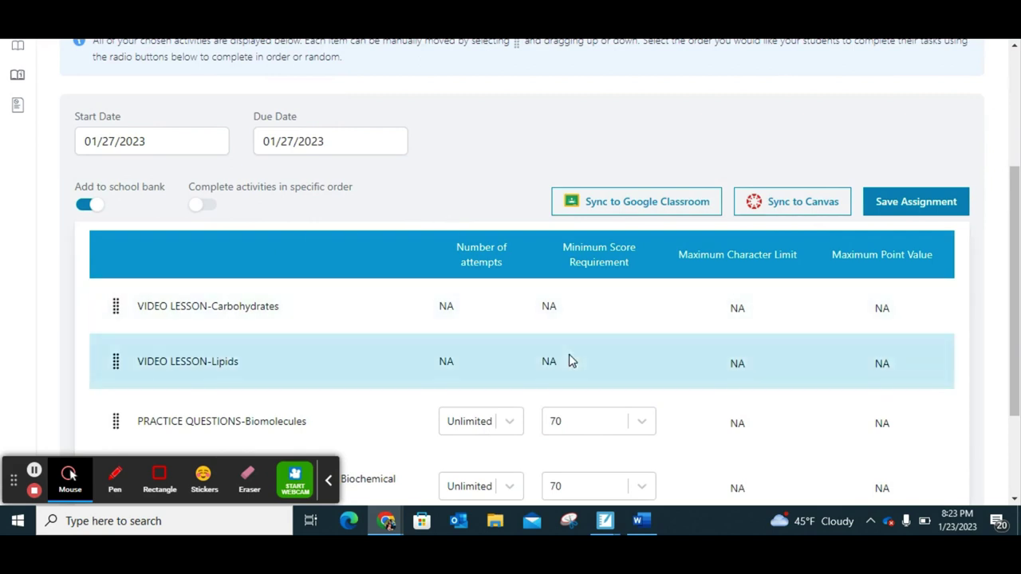
pyautogui.scroll(1, 869, 150)
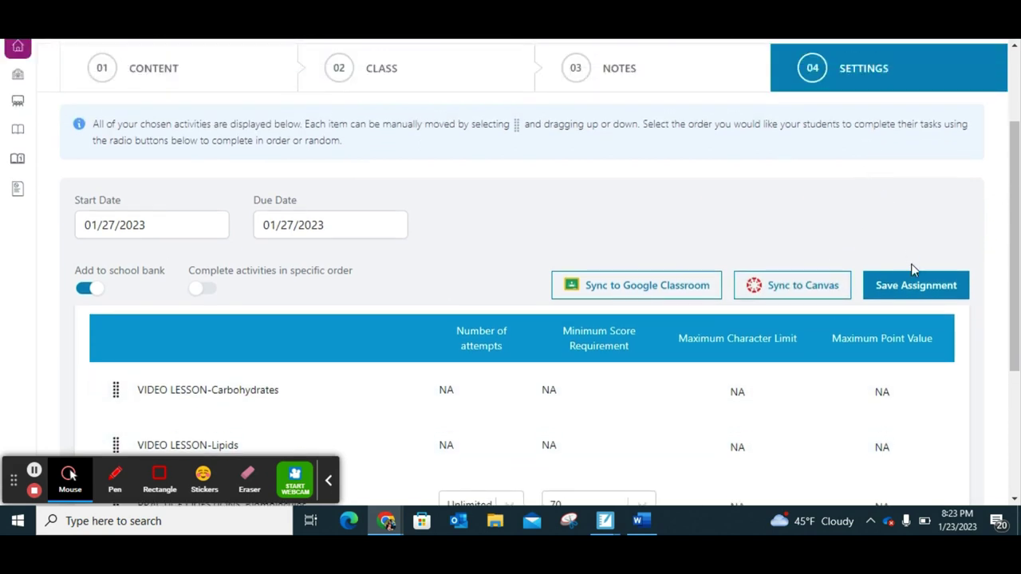
pyautogui.click(914, 287)
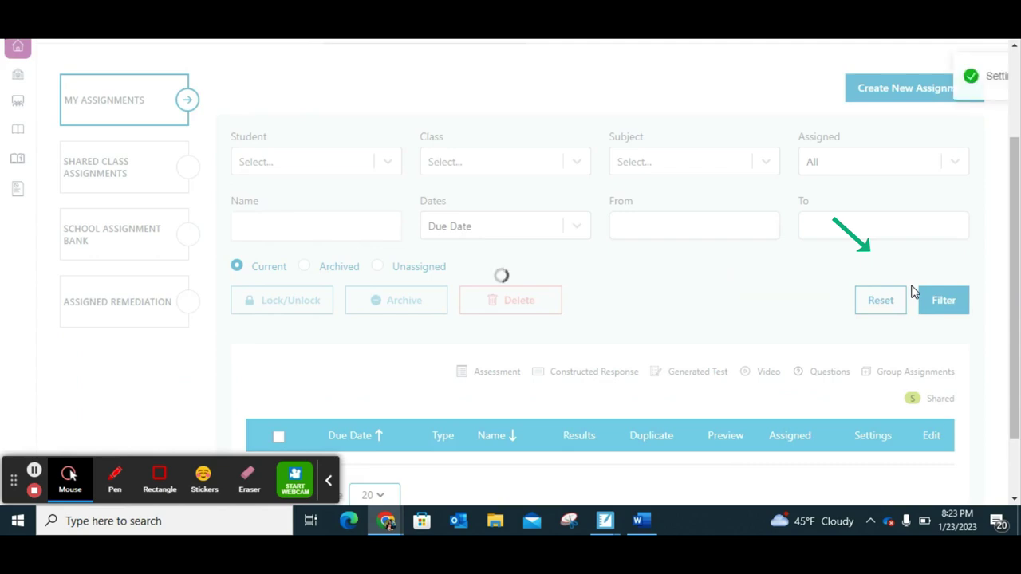
# - Expand Practice 23 in My Assignments to view its activities and look at the School Assignment Bank
pyautogui.scroll(-2, 689, 269)
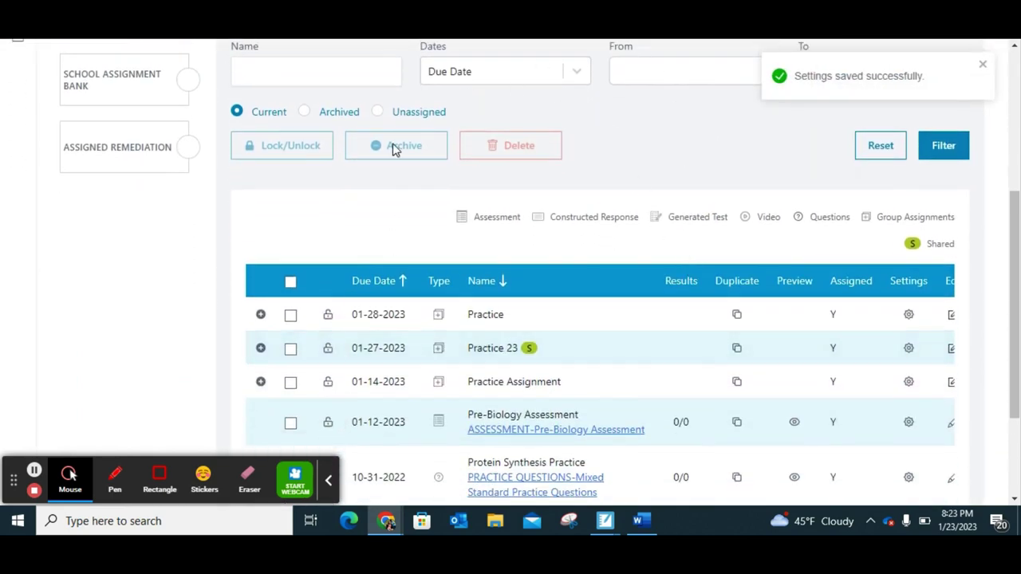
pyautogui.scroll(4, 554, 223)
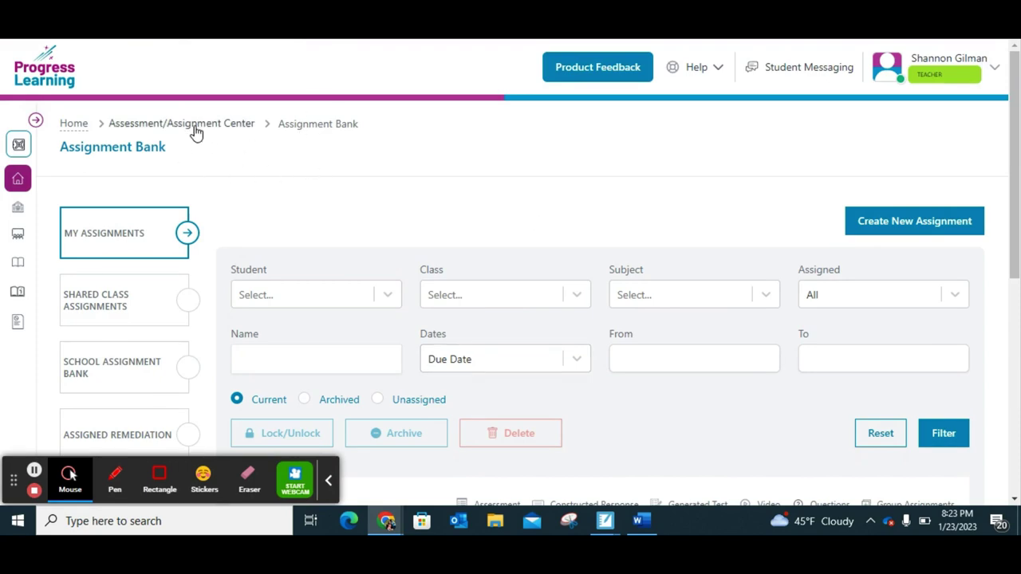
pyautogui.scroll(-5, 438, 231)
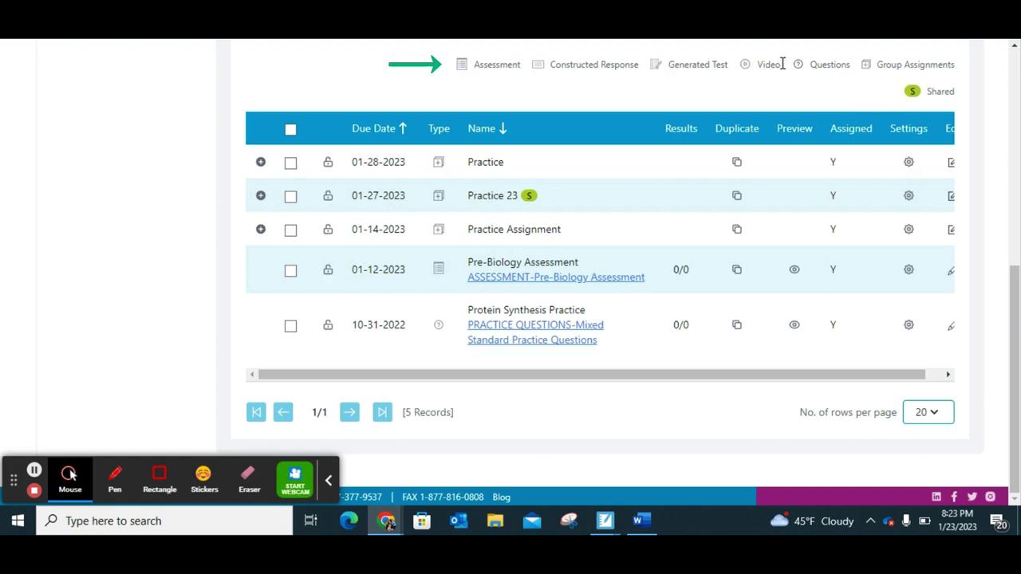
pyautogui.click(438, 199)
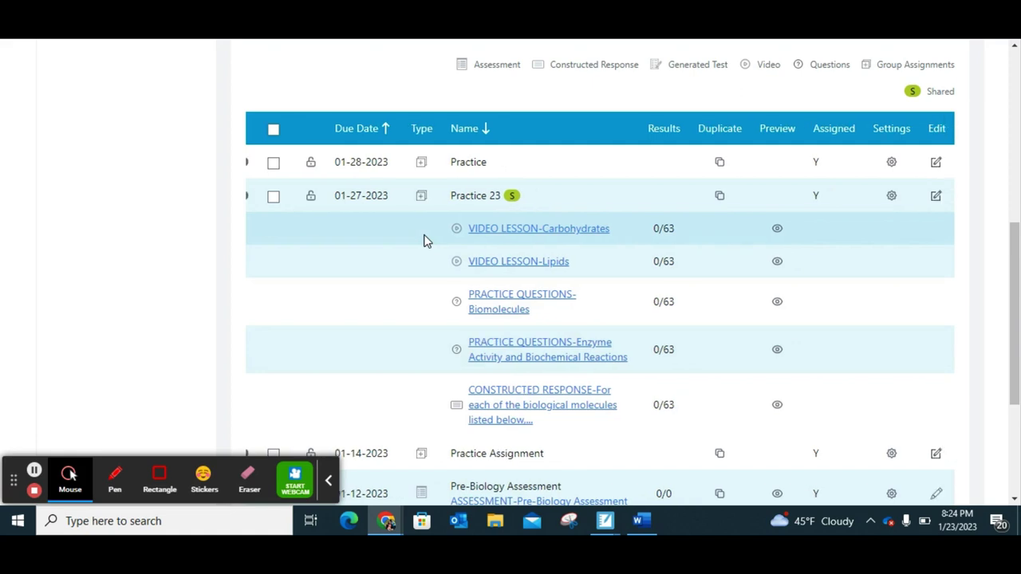
pyautogui.scroll(2, 425, 240)
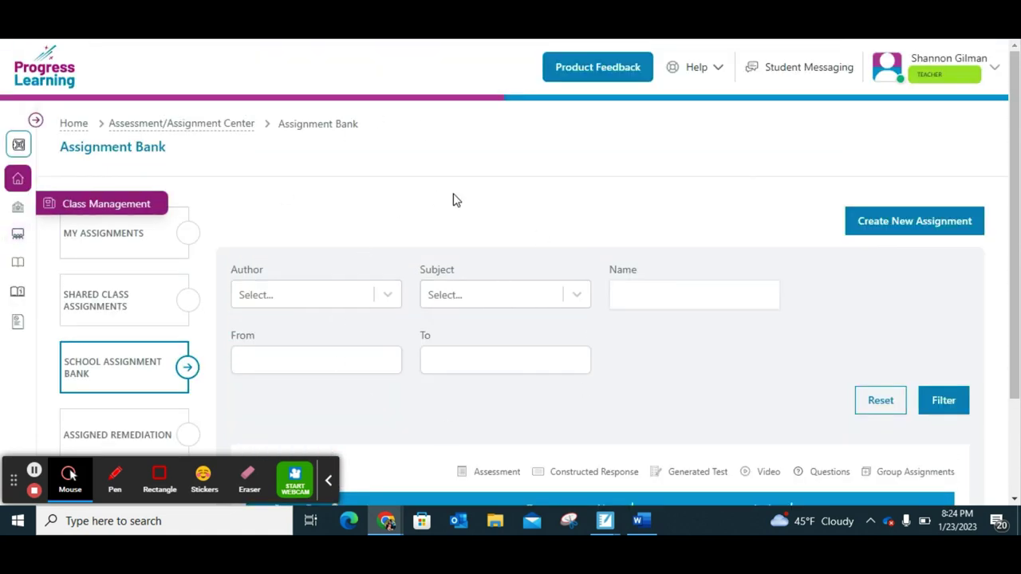
pyautogui.scroll(-1, 453, 200)
# - Open the gradebook of the 1(A) Biology 1 class from Class Management and examine its assignment scores
pyautogui.click(74, 140)
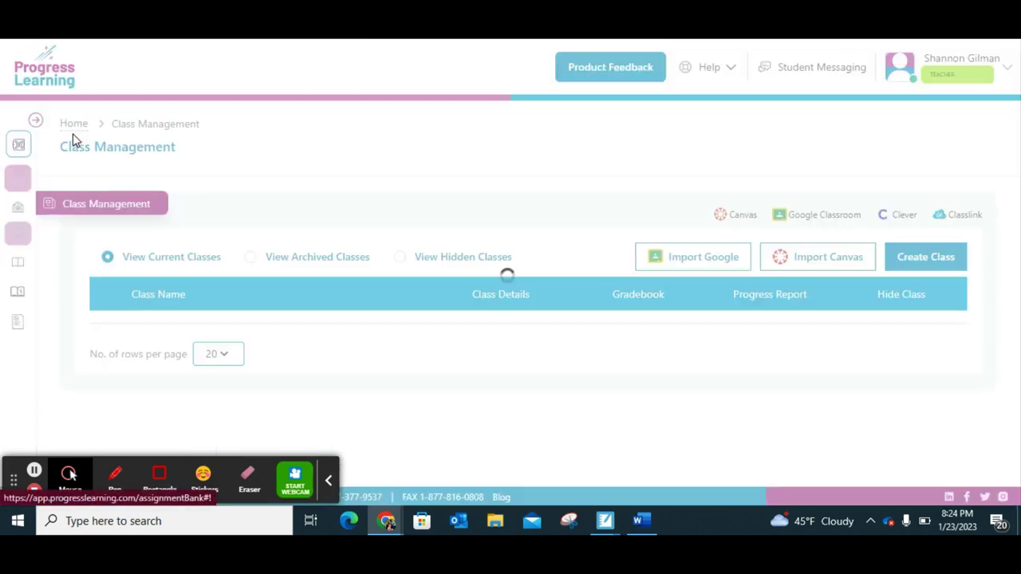
pyautogui.scroll(-2, 535, 211)
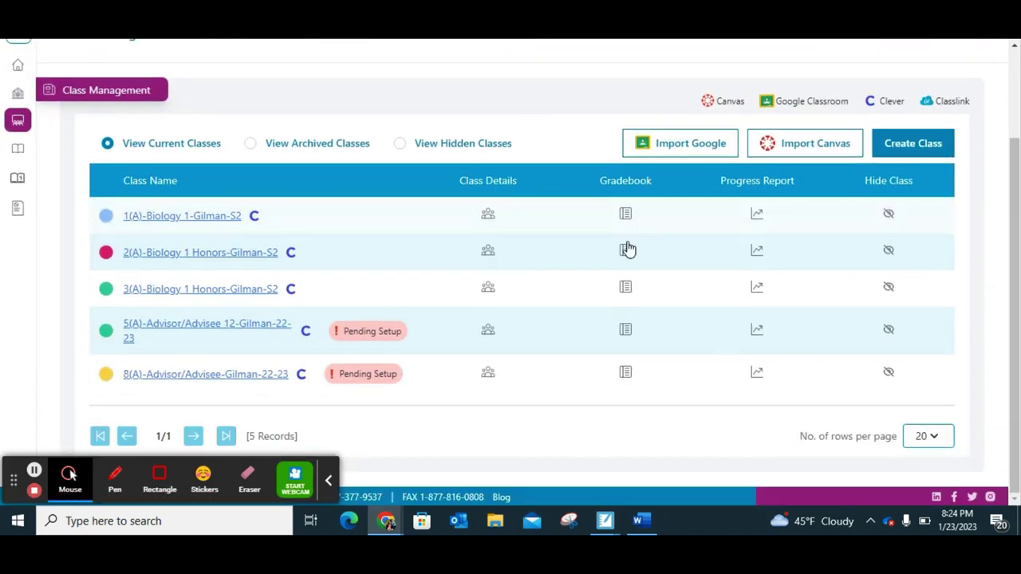
pyautogui.click(627, 216)
pyautogui.scroll(-1, 619, 182)
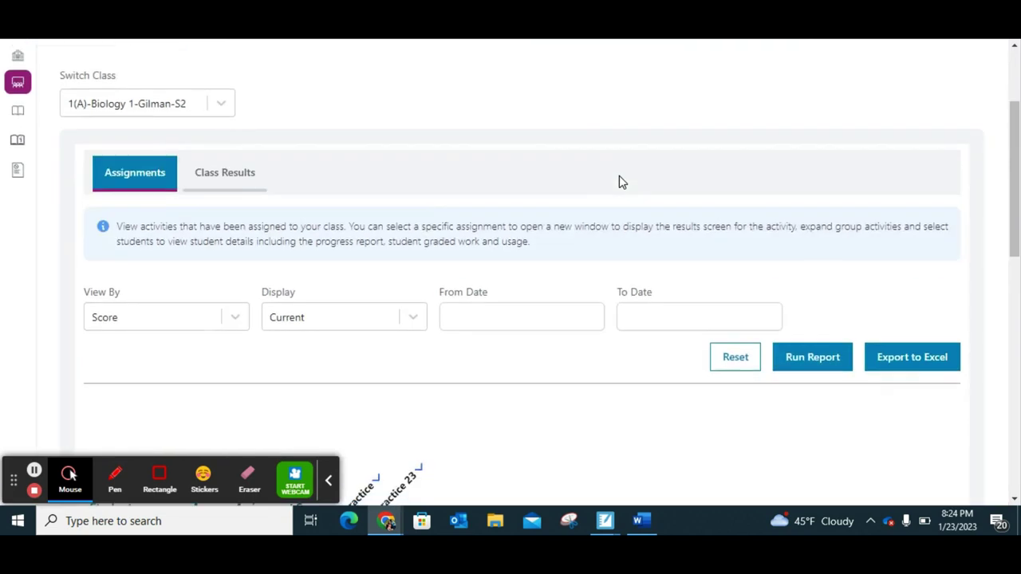
pyautogui.scroll(-5, 620, 182)
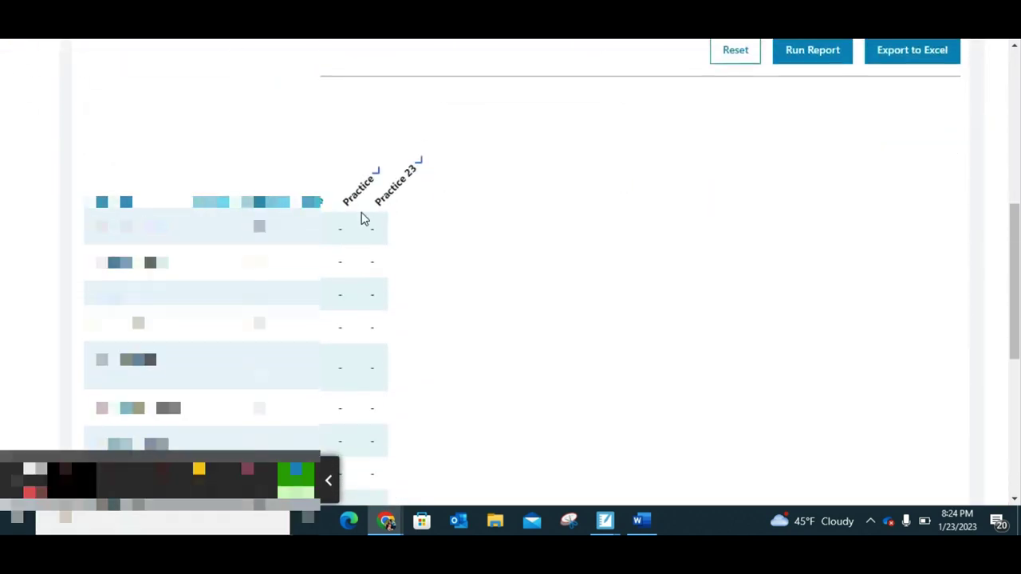
pyautogui.scroll(-5, 380, 296)
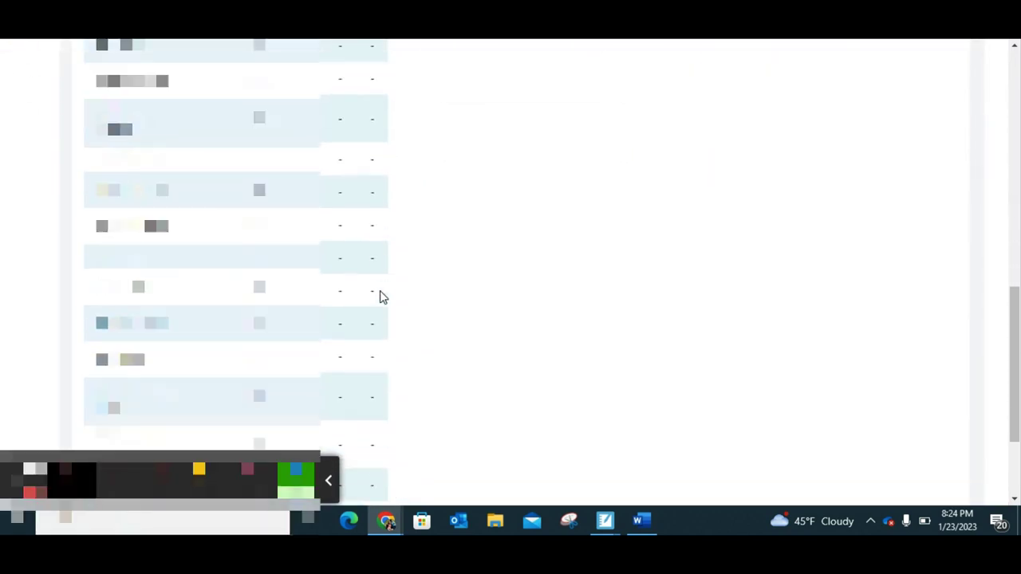
pyautogui.scroll(-2, 380, 297)
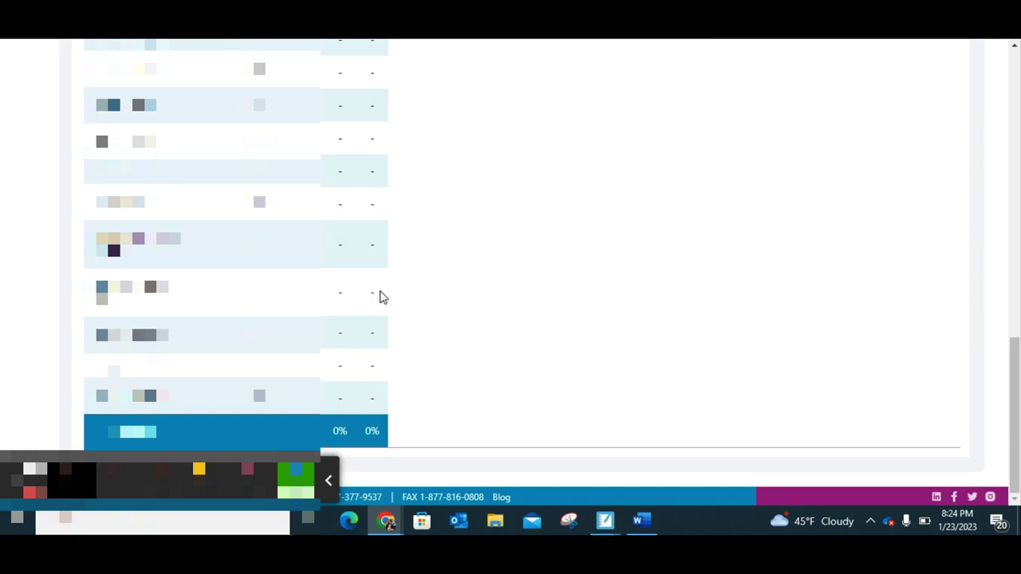
pyautogui.scroll(7, 380, 297)
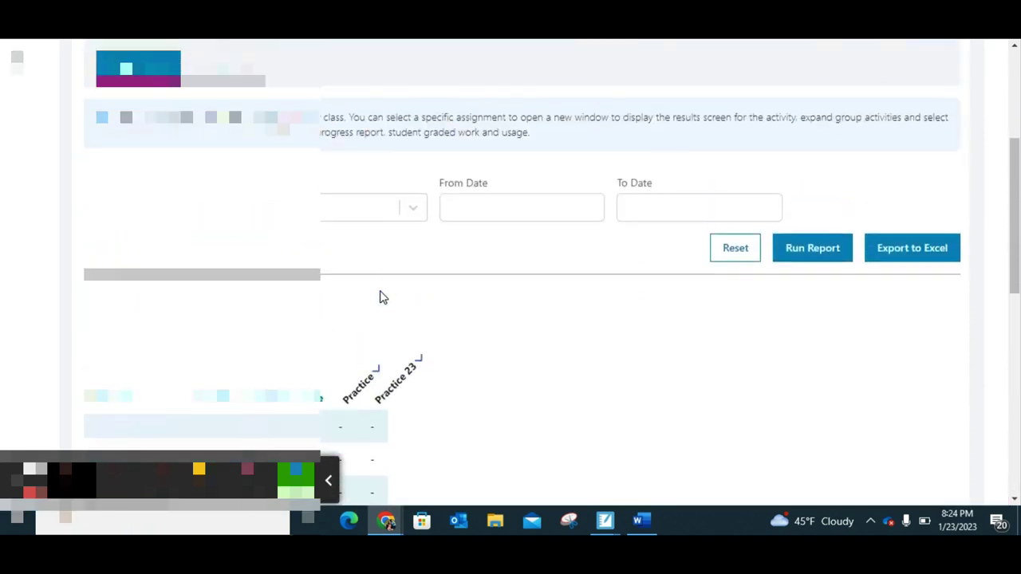
pyautogui.scroll(3, 380, 297)
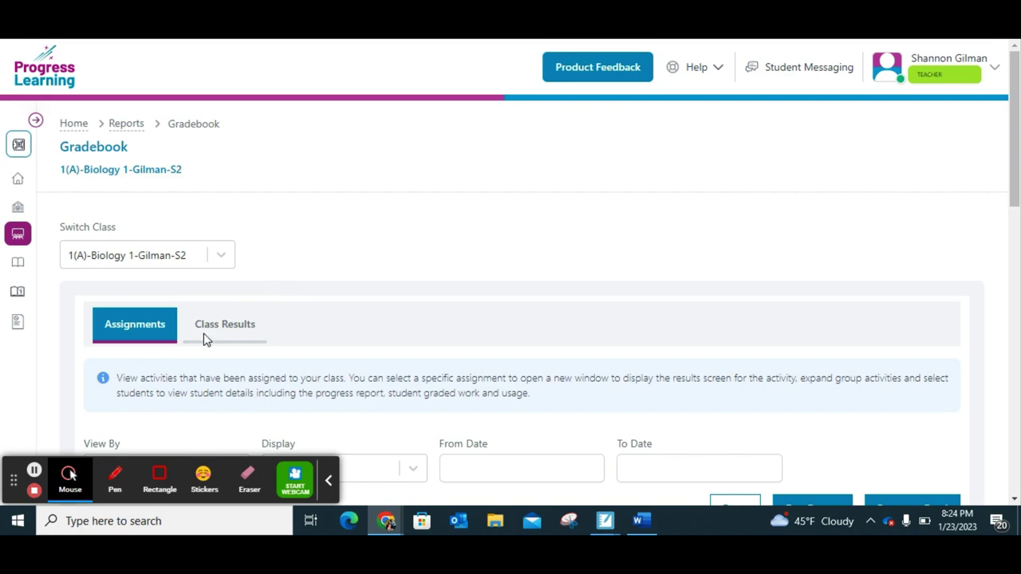
# - Start a new assessment in the Assessment Builder, named Practice Test, with Biology EOC (SCAS) as its subject
pyautogui.click(35, 470)
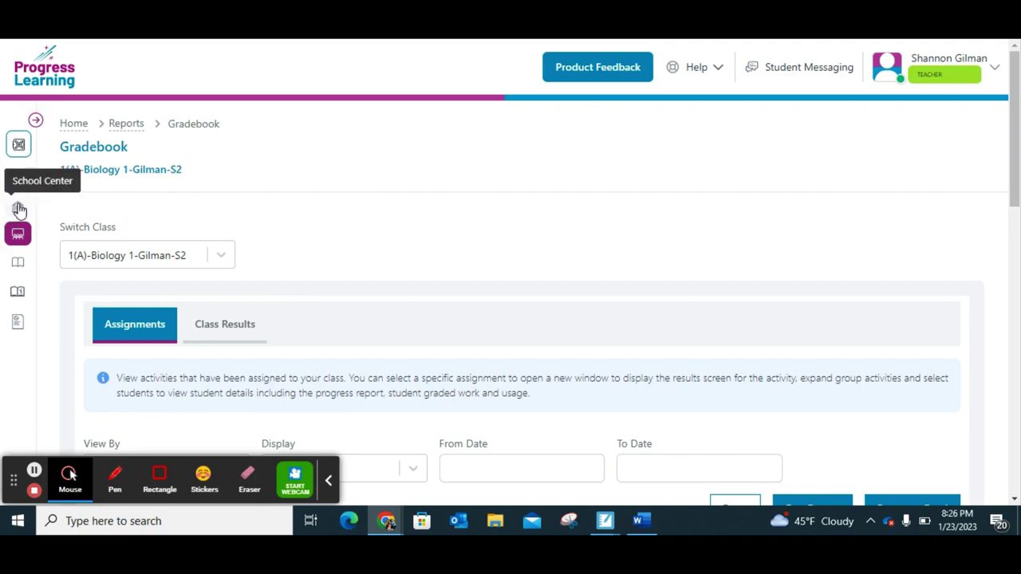
pyautogui.click(19, 178)
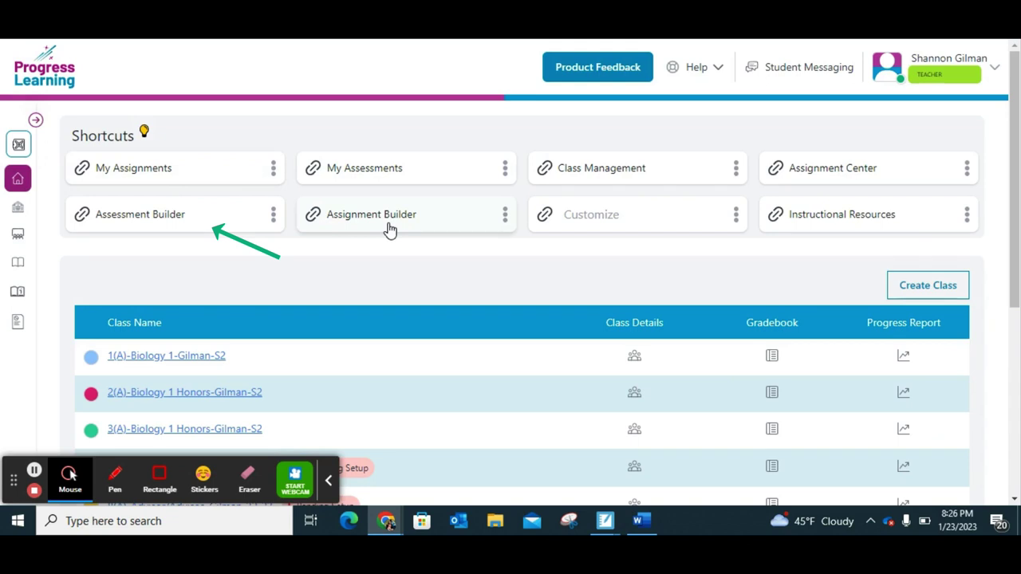
pyautogui.click(142, 217)
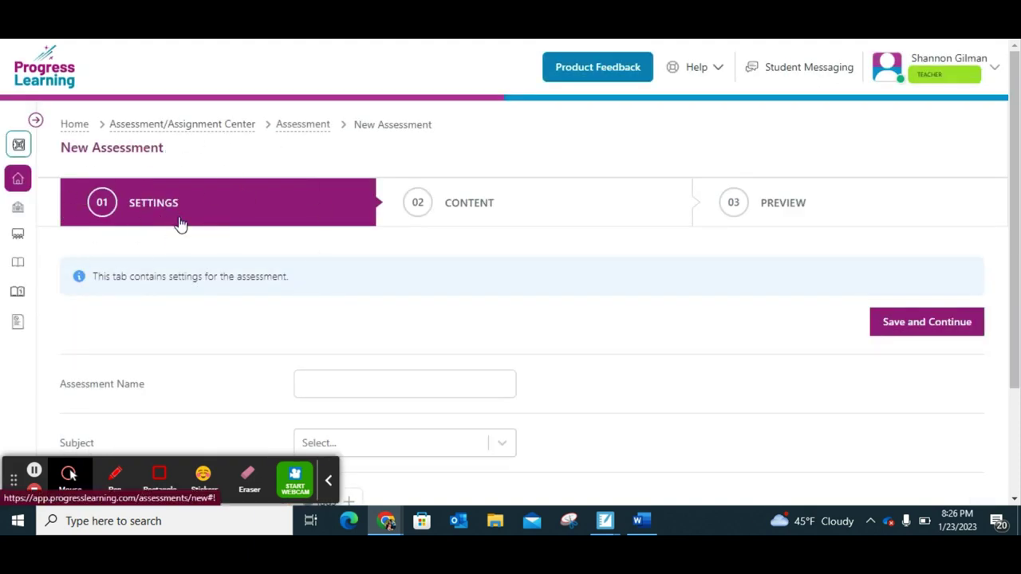
pyautogui.scroll(-2, 162, 234)
pyautogui.click(348, 241)
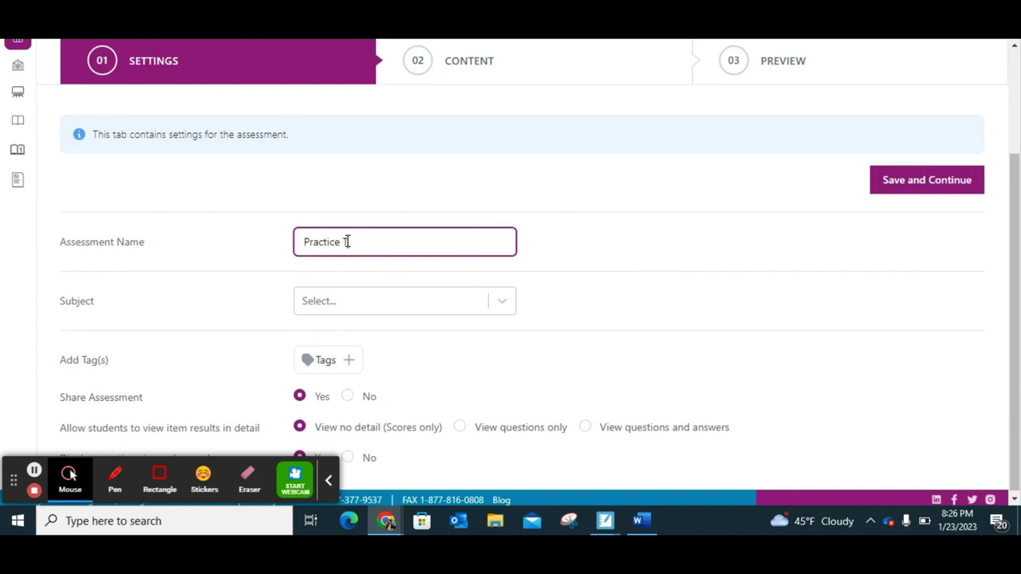
pyautogui.click(356, 303)
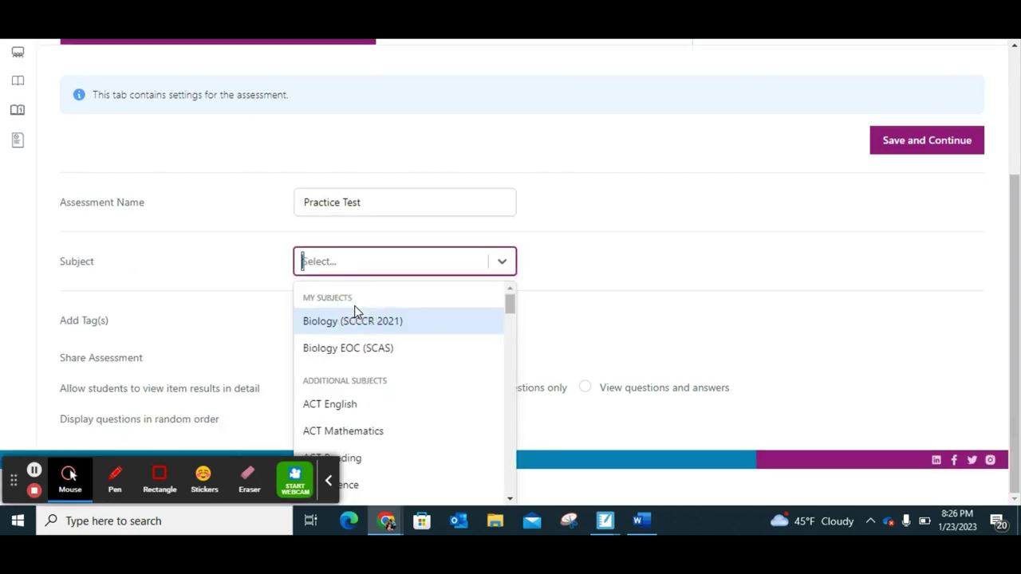
pyautogui.click(359, 359)
pyautogui.click(607, 317)
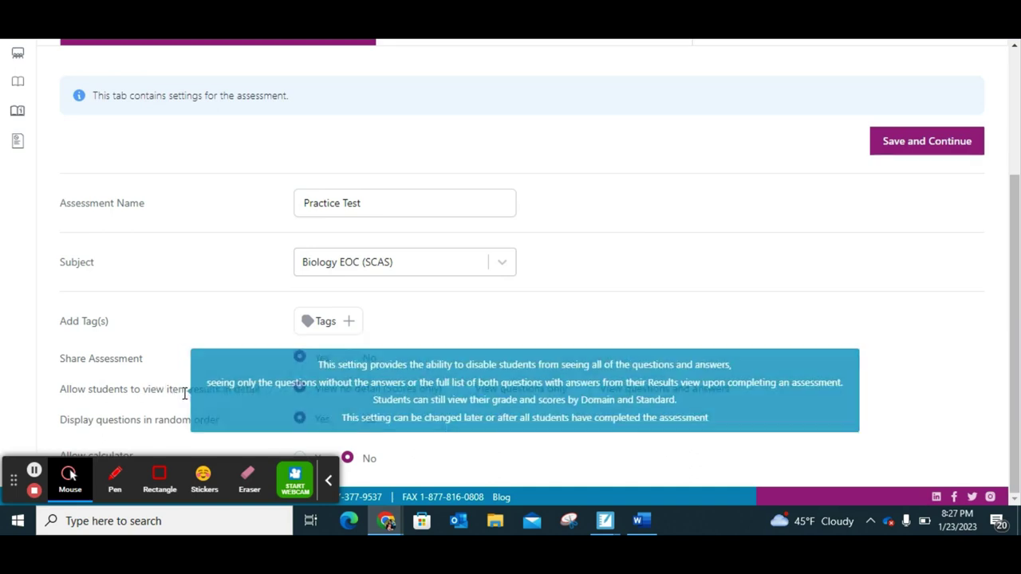
# - Allow a Scientific Calculator on the assessment, keep the other settings and save to continue to the content stage
pyautogui.moveTo(175, 391)
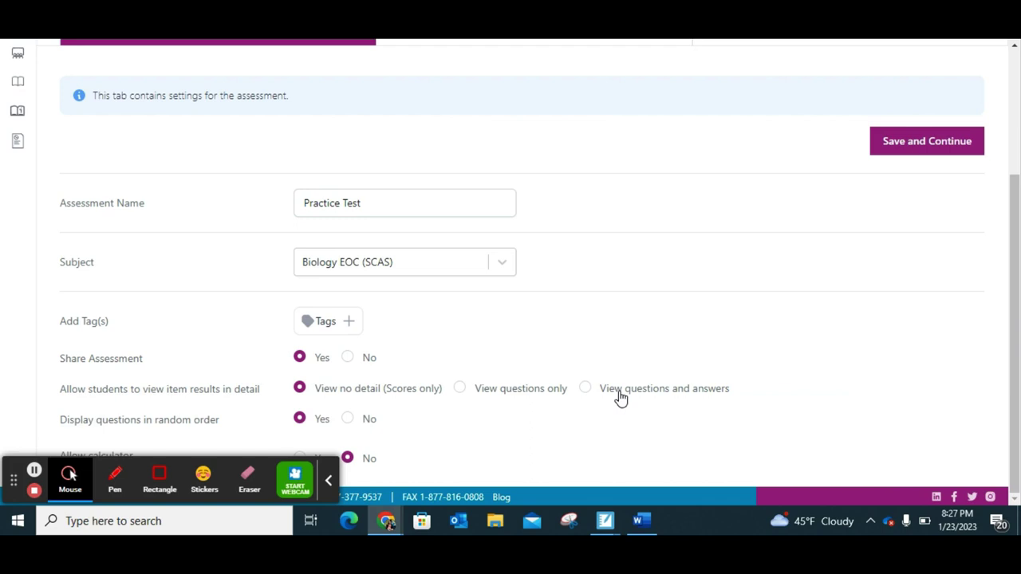
pyautogui.click(328, 480)
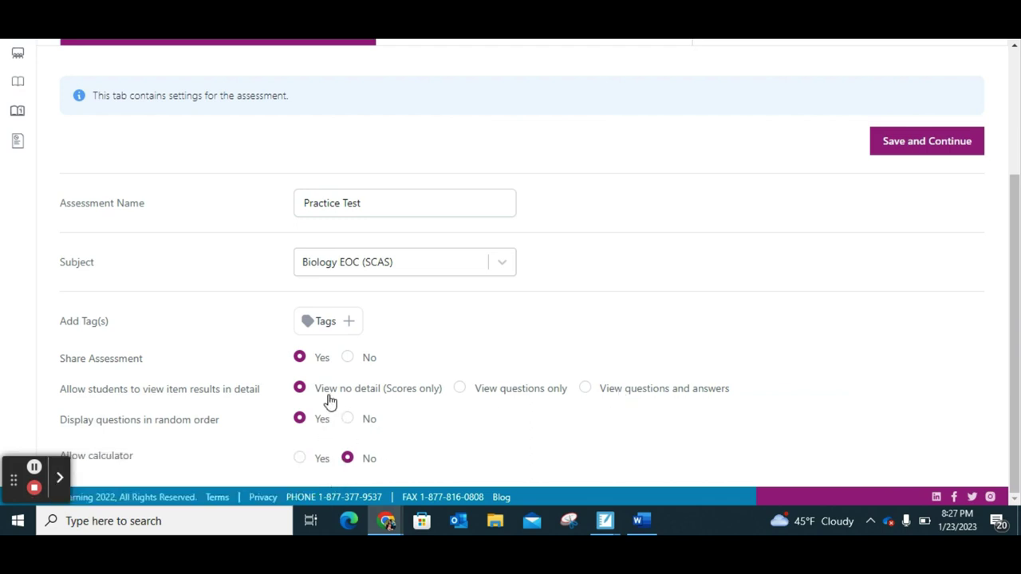
pyautogui.click(302, 461)
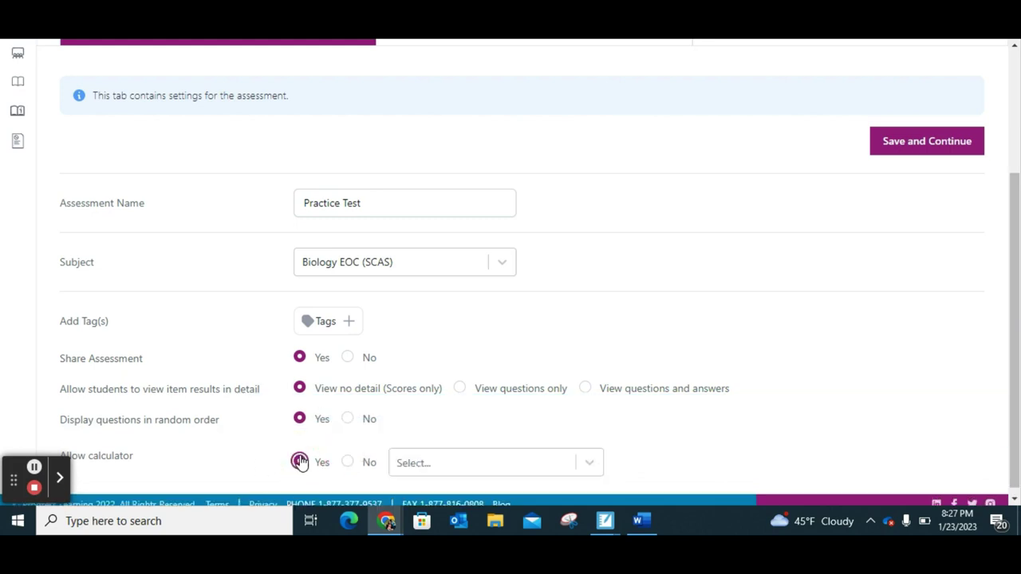
pyautogui.click(439, 463)
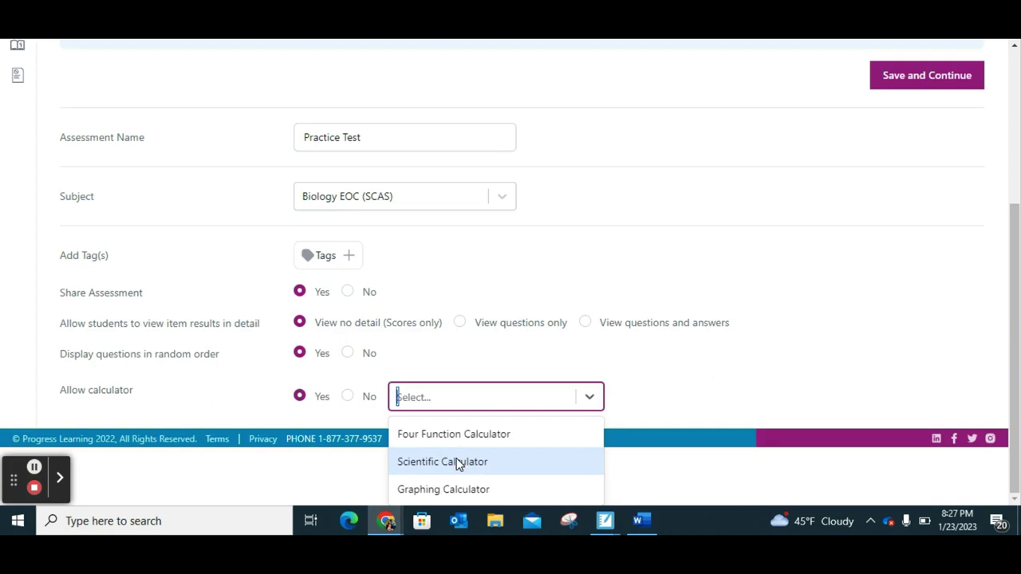
pyautogui.click(459, 463)
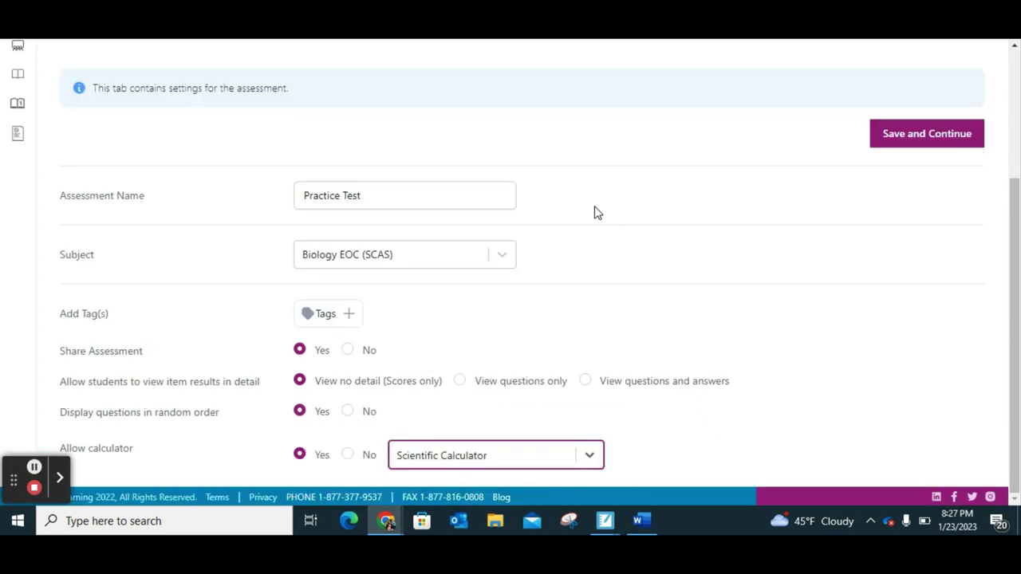
pyautogui.scroll(2, 595, 210)
pyautogui.scroll(-1, 626, 208)
pyautogui.click(899, 189)
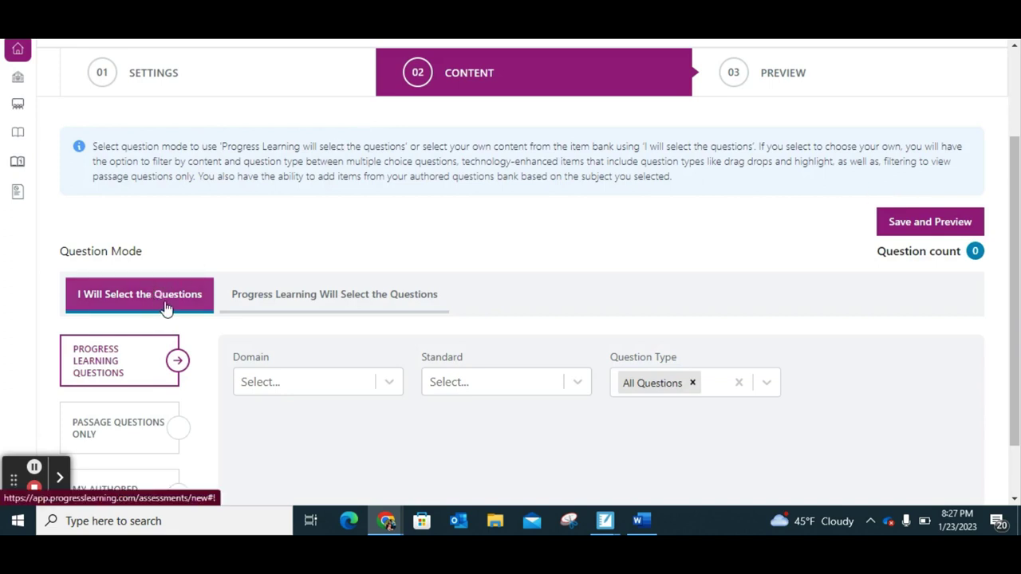
# - Filter the Progress Learning questions to the Cells as a System domain and the H.B.2.A.1 Biomolecules standard
pyautogui.scroll(-1, 164, 312)
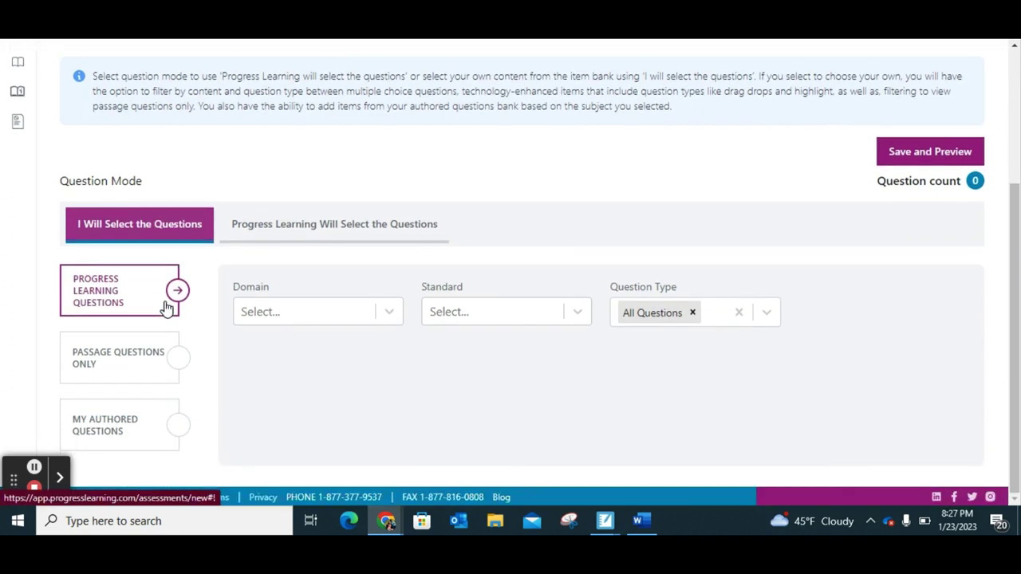
pyautogui.click(274, 317)
pyautogui.click(285, 351)
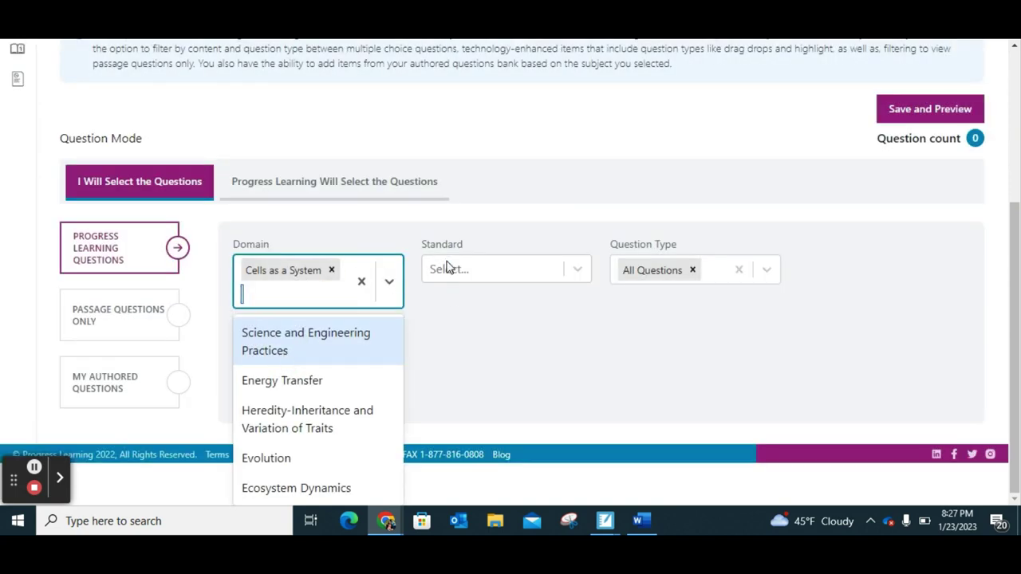
pyautogui.click(482, 274)
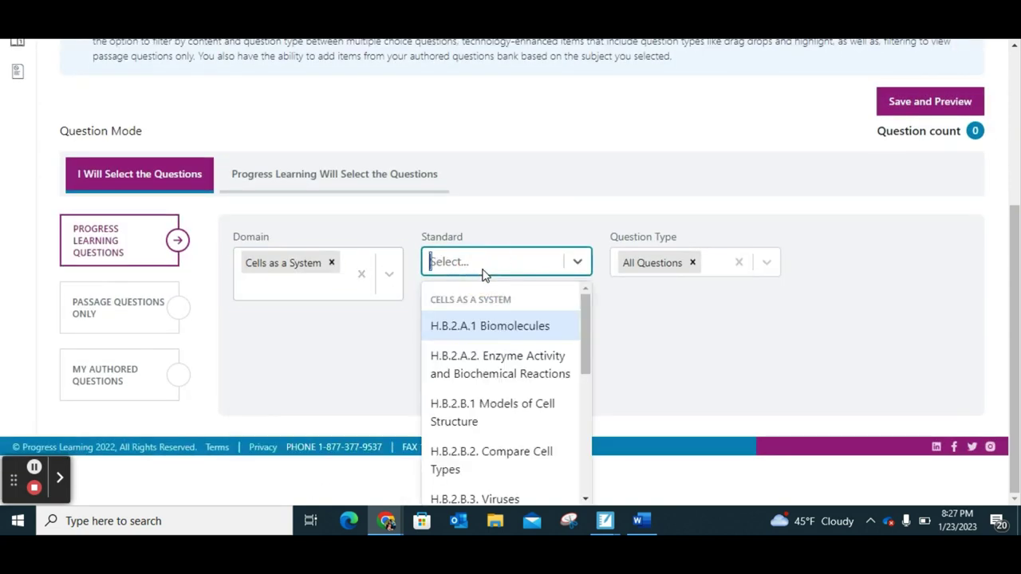
pyautogui.click(495, 330)
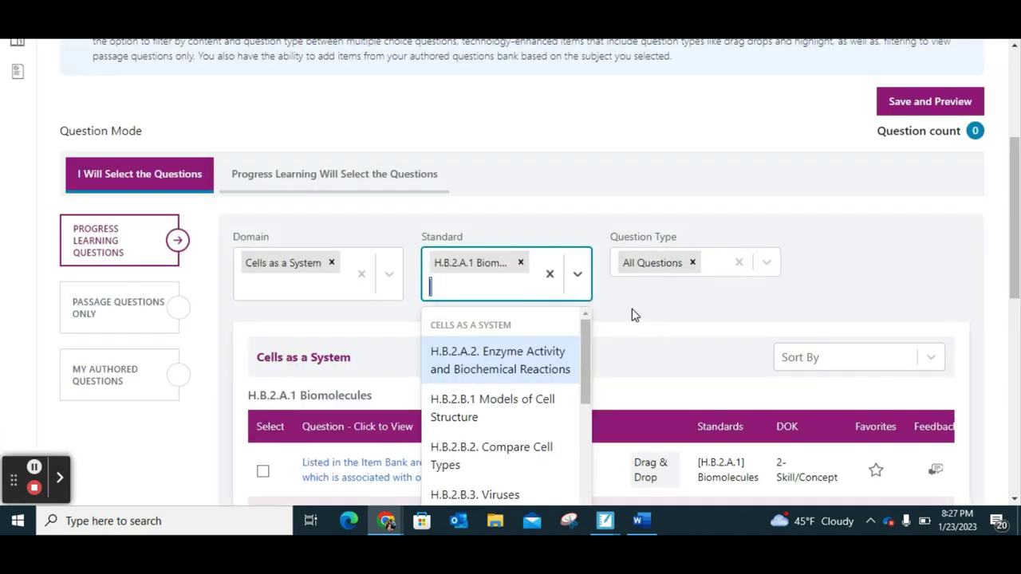
# - Check the available question types and preview the fourth Biomolecules drag-and-drop question, reading through its diagram and passage
pyautogui.click(766, 266)
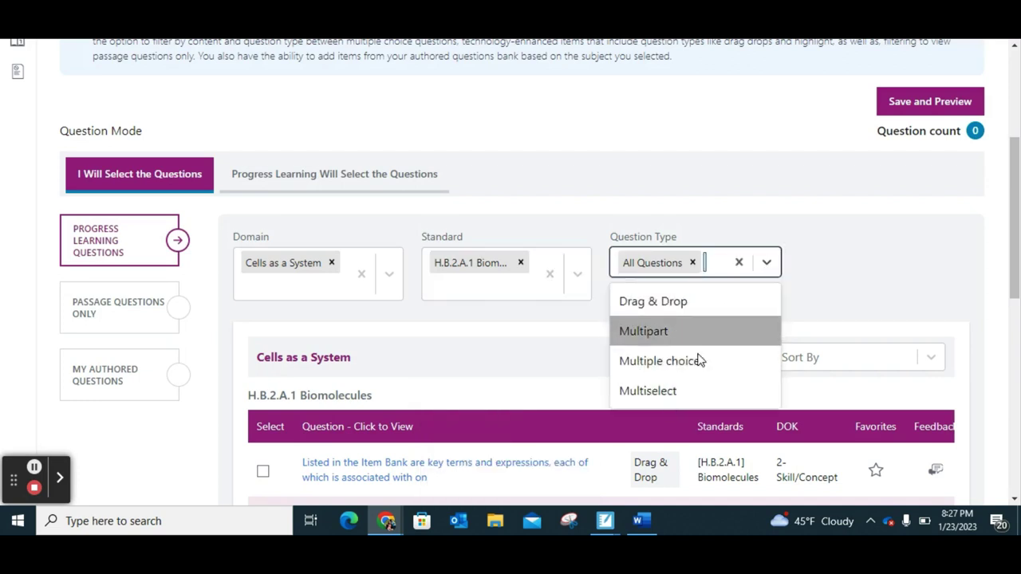
pyautogui.click(838, 295)
pyautogui.scroll(-3, 836, 295)
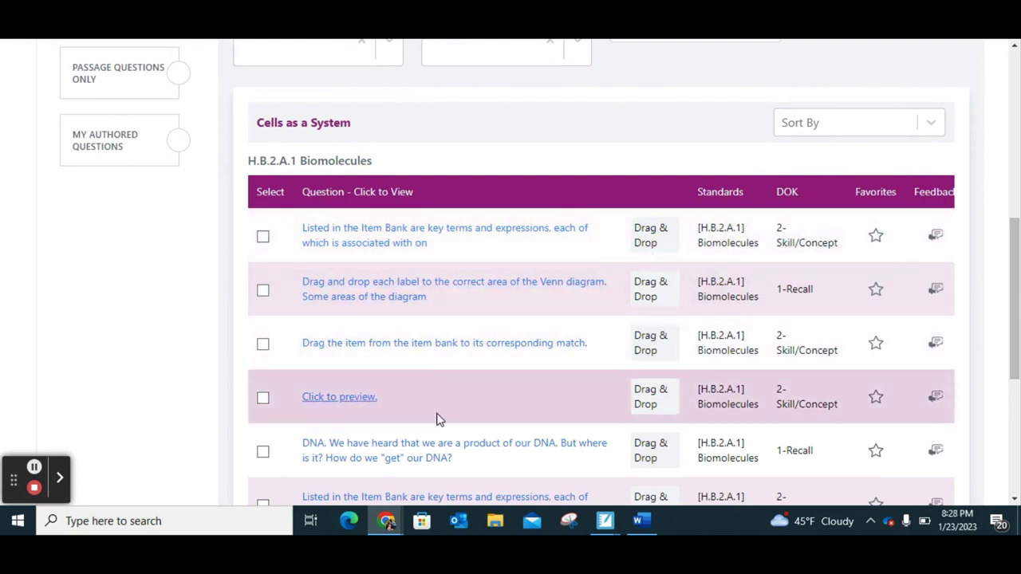
pyautogui.click(344, 403)
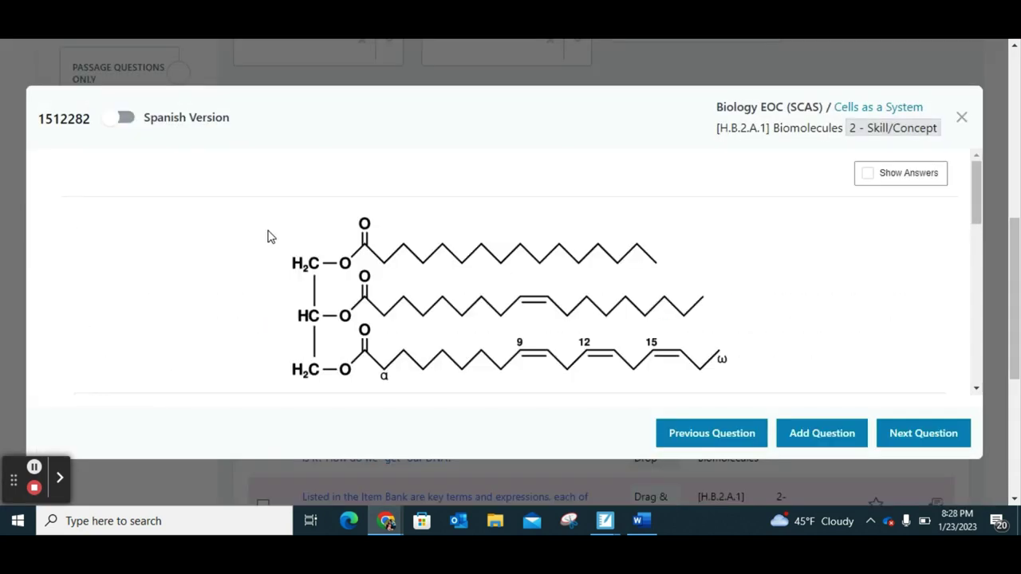
pyautogui.scroll(-5, 378, 230)
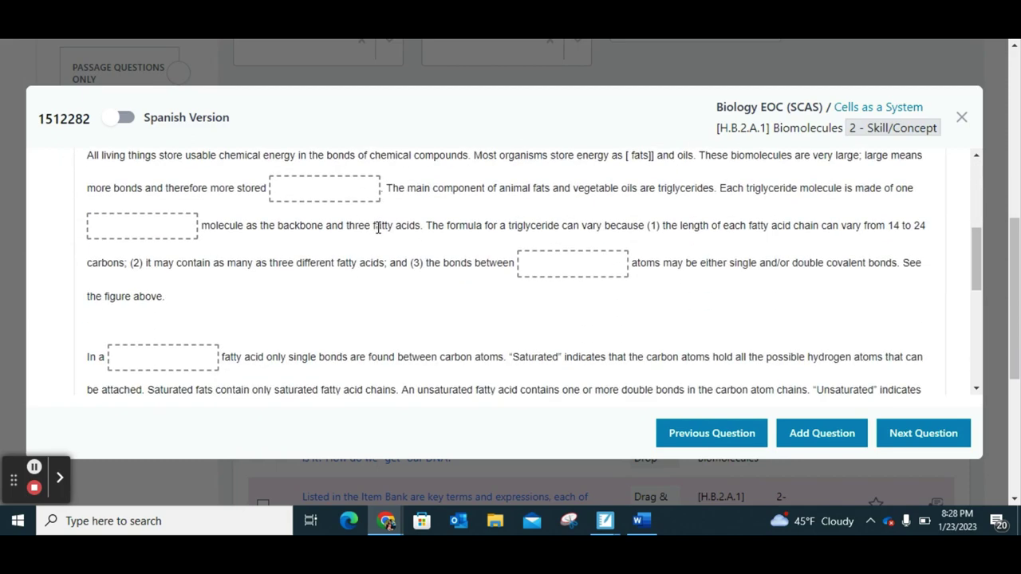
pyautogui.scroll(3, 379, 230)
pyautogui.scroll(1, 380, 232)
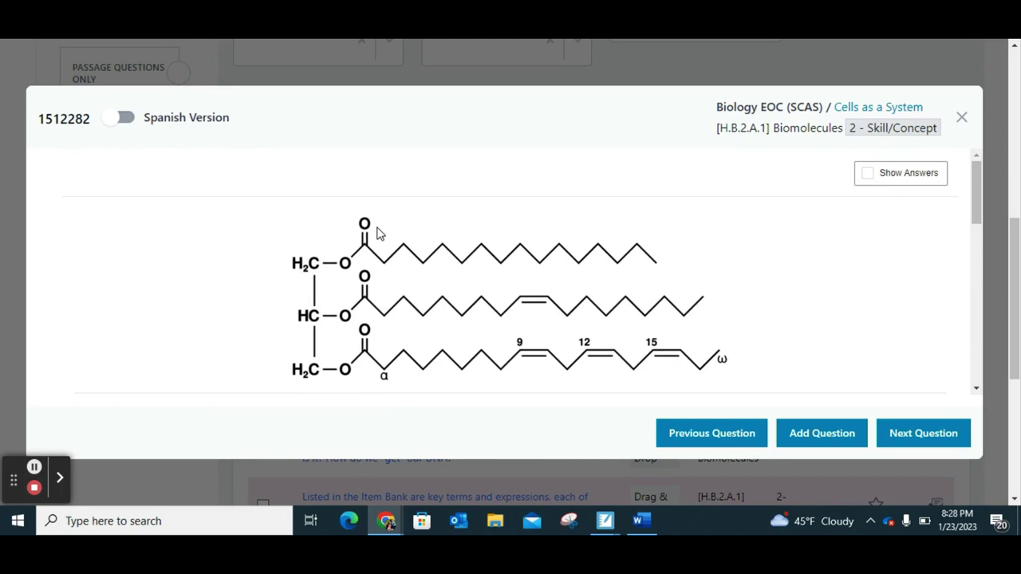
pyautogui.scroll(-3, 378, 231)
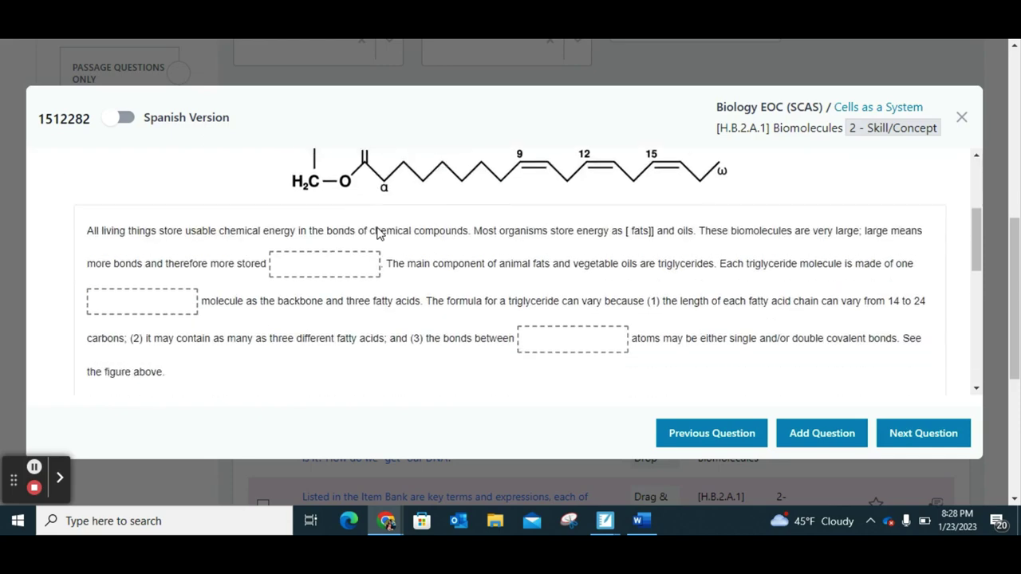
pyautogui.scroll(-3, 610, 384)
pyautogui.scroll(-3, 616, 385)
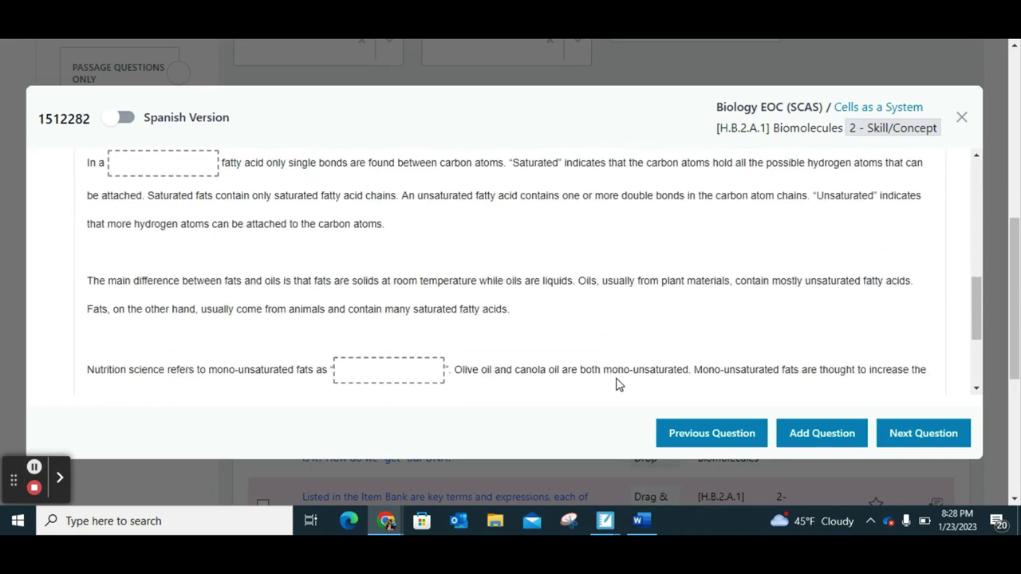
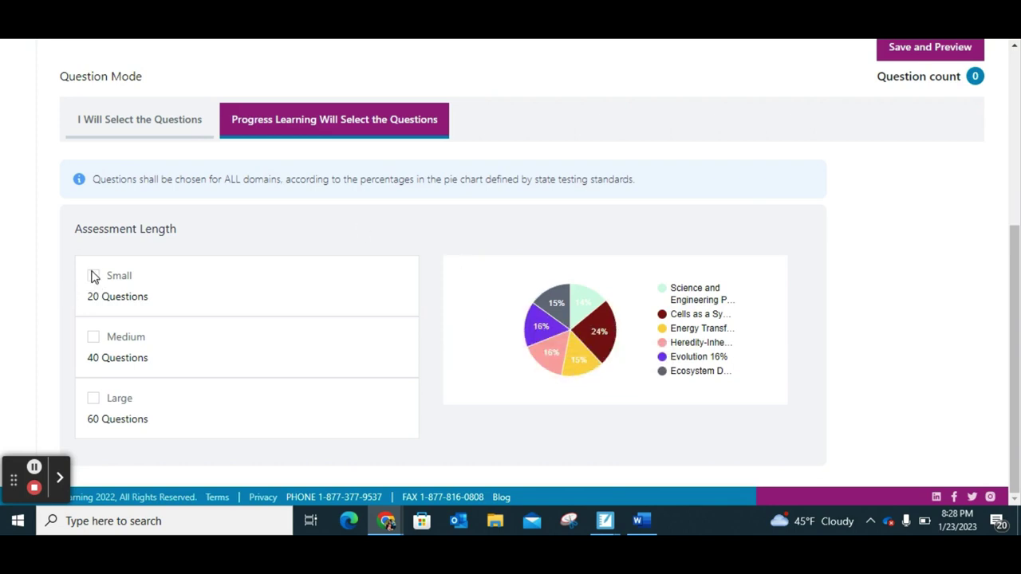
# - Choose the Small assessment length of 20 questions, save to the preview stage and review the question list
pyautogui.click(92, 276)
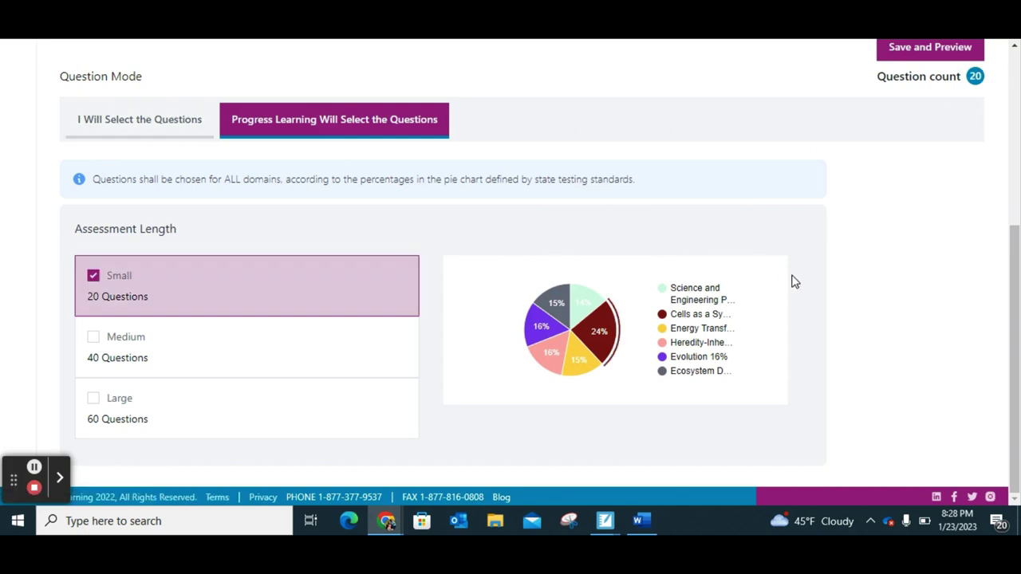
pyautogui.scroll(1, 674, 184)
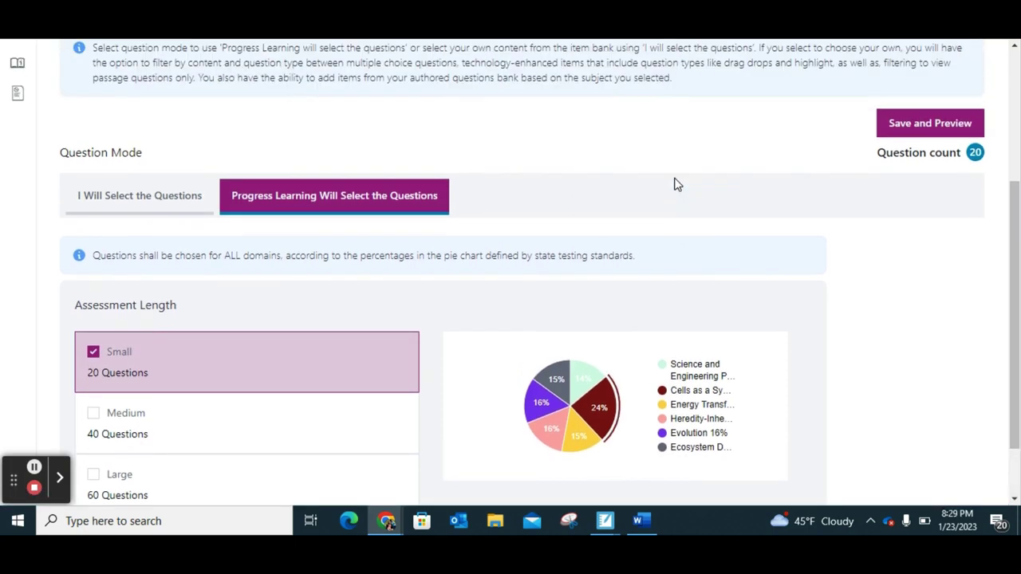
pyautogui.click(938, 132)
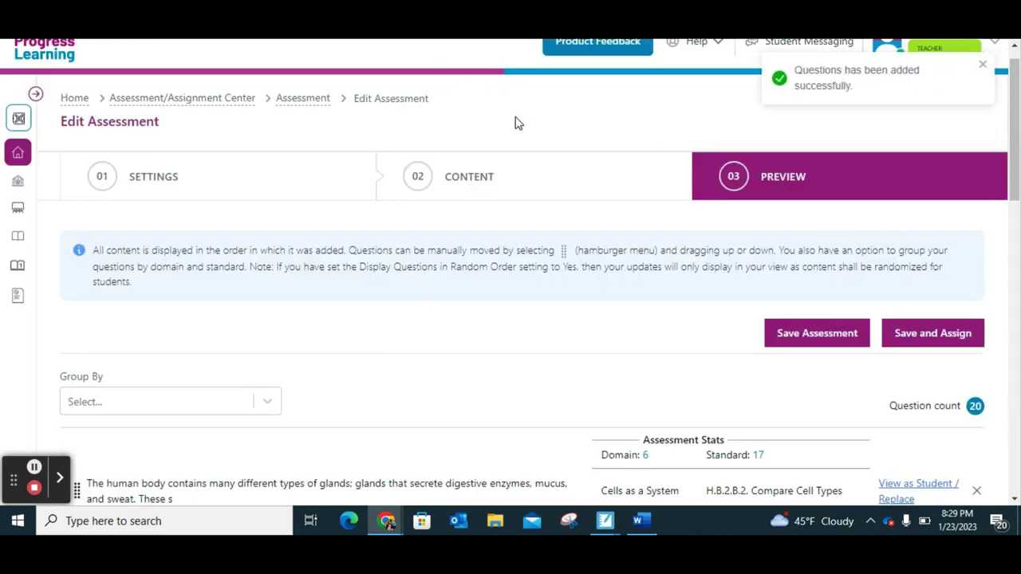
pyautogui.scroll(-4, 574, 292)
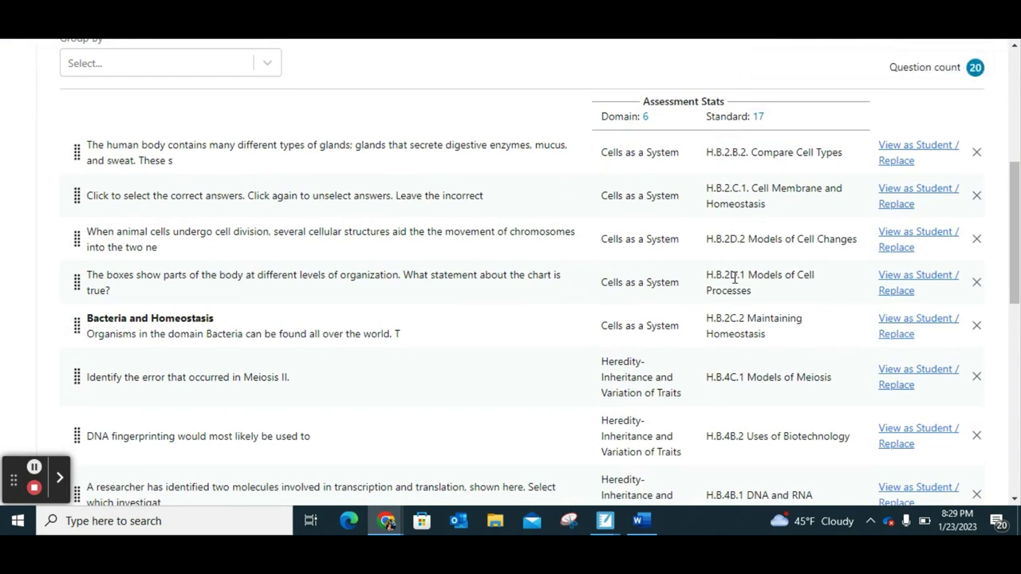
pyautogui.scroll(-7, 747, 328)
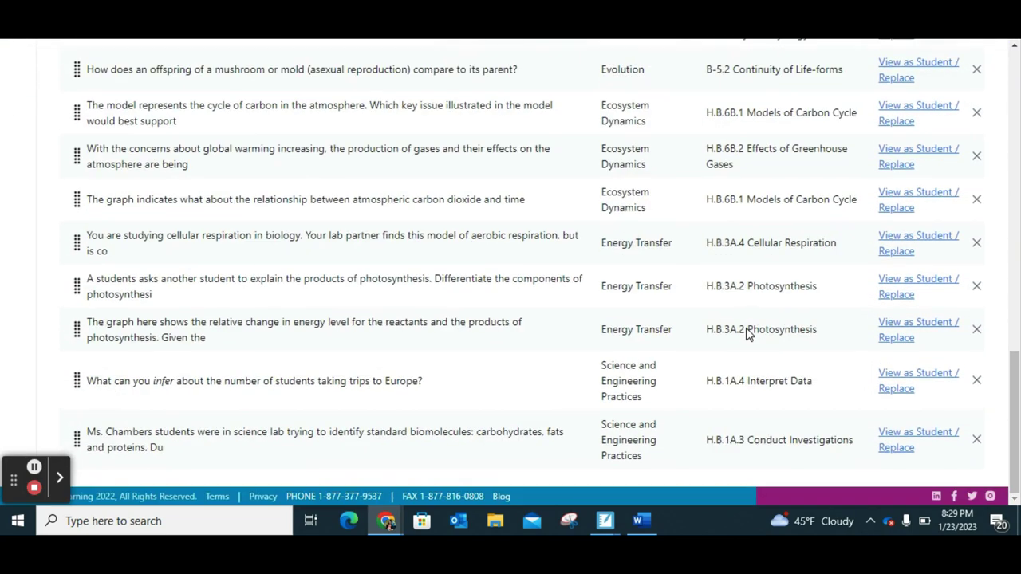
pyautogui.scroll(15, 746, 354)
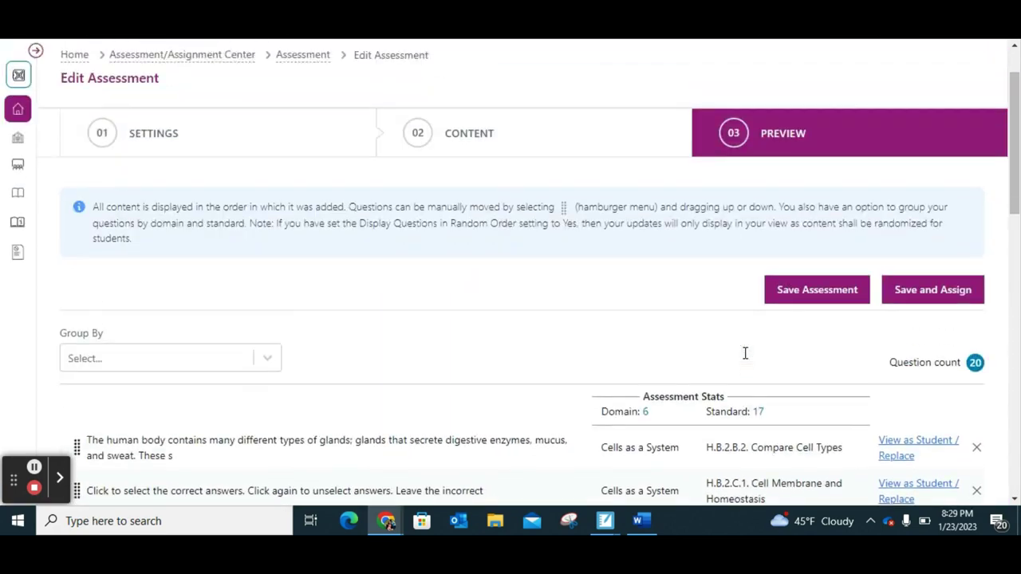
# - Reopen the assessment settings and save to continue to the content stage, with Progress Learning selecting the questions
pyautogui.click(130, 187)
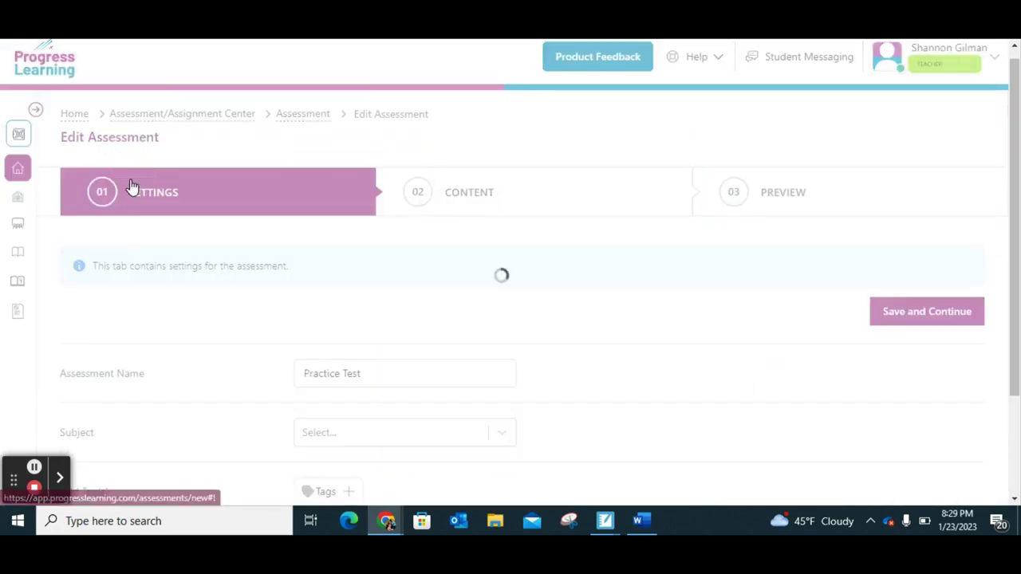
pyautogui.scroll(-2, 401, 339)
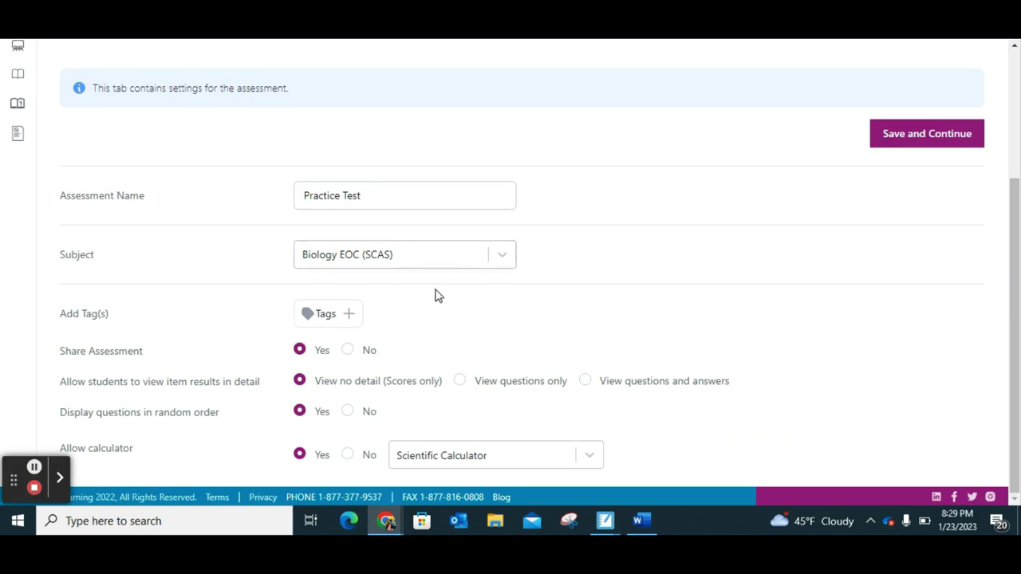
pyautogui.click(919, 137)
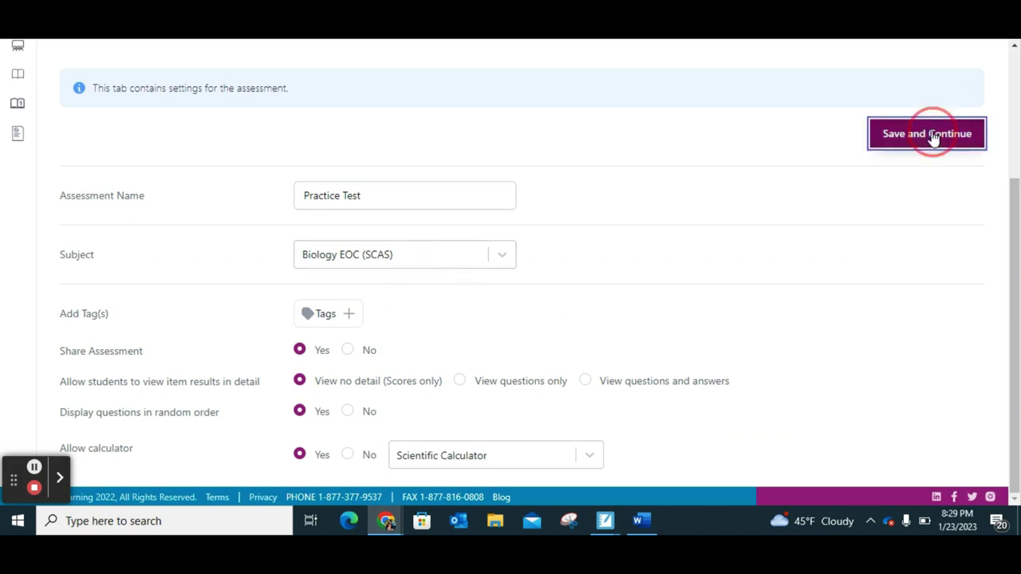
pyautogui.click(246, 242)
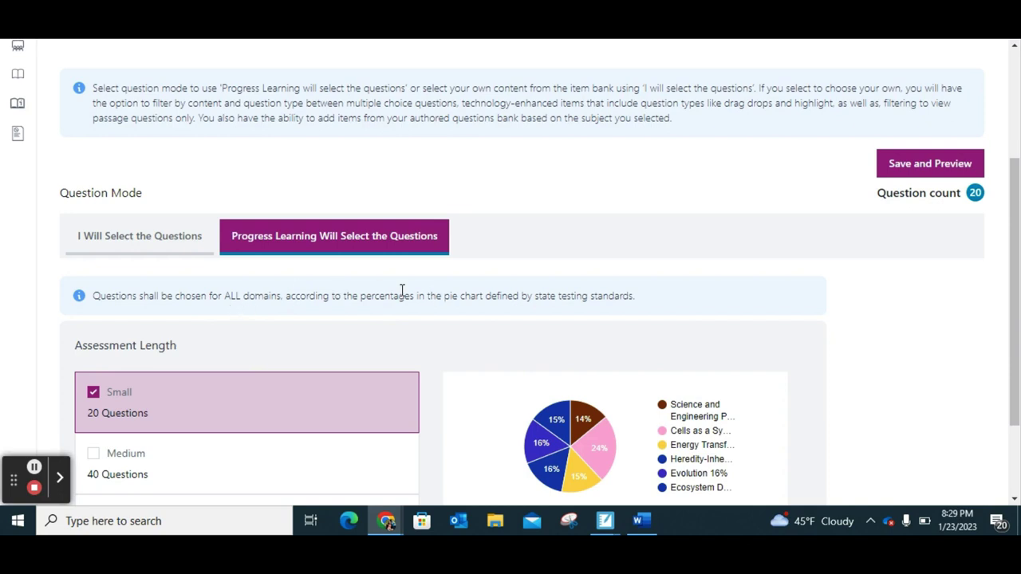
pyautogui.scroll(-3, 402, 293)
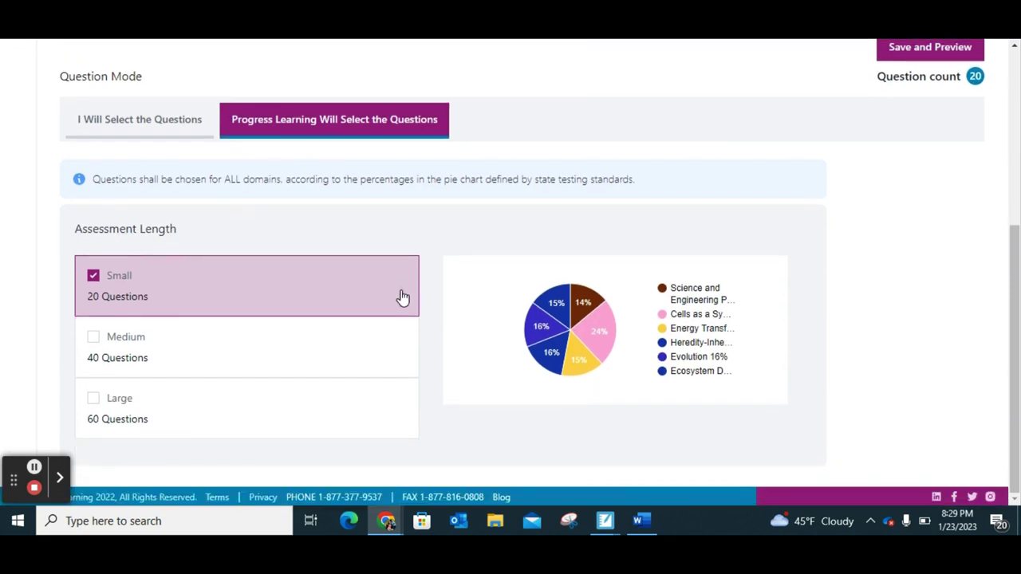
# - Switch to self-selected questions and browse those in the Cells as a System domain under the H.B.2.A.1 Biomolecules standard
pyautogui.click(140, 134)
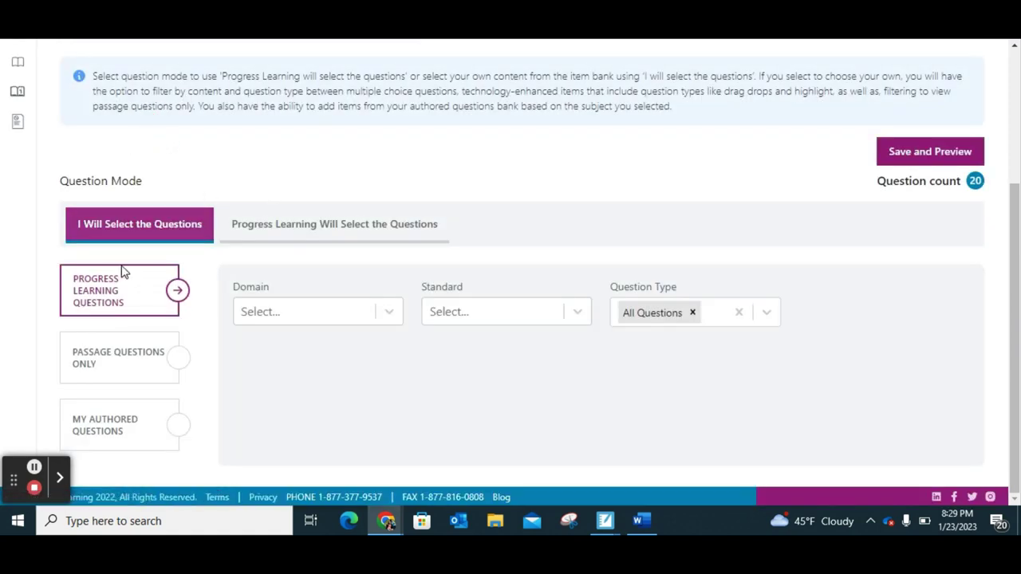
pyautogui.click(325, 314)
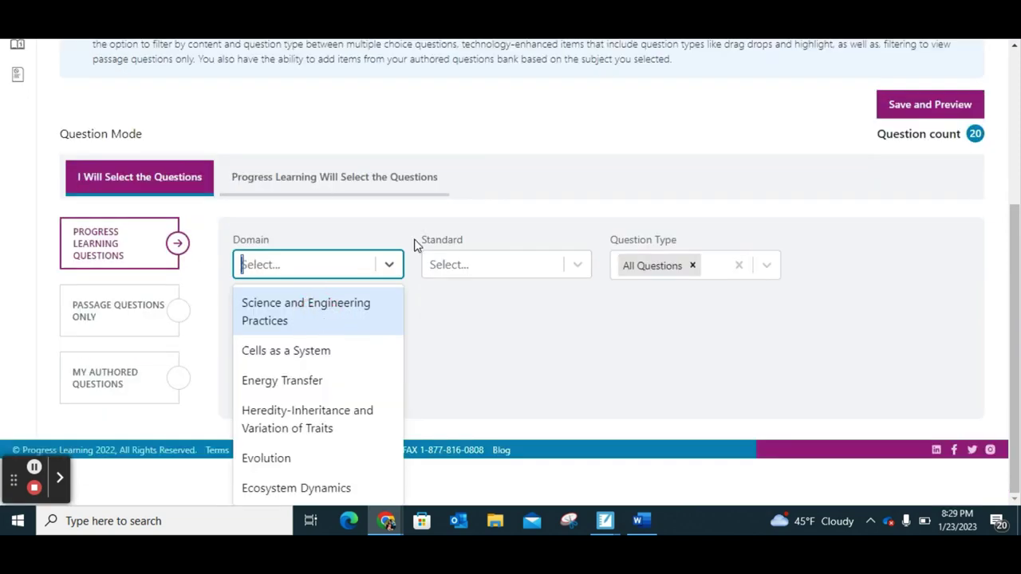
pyautogui.click(303, 351)
pyautogui.click(470, 275)
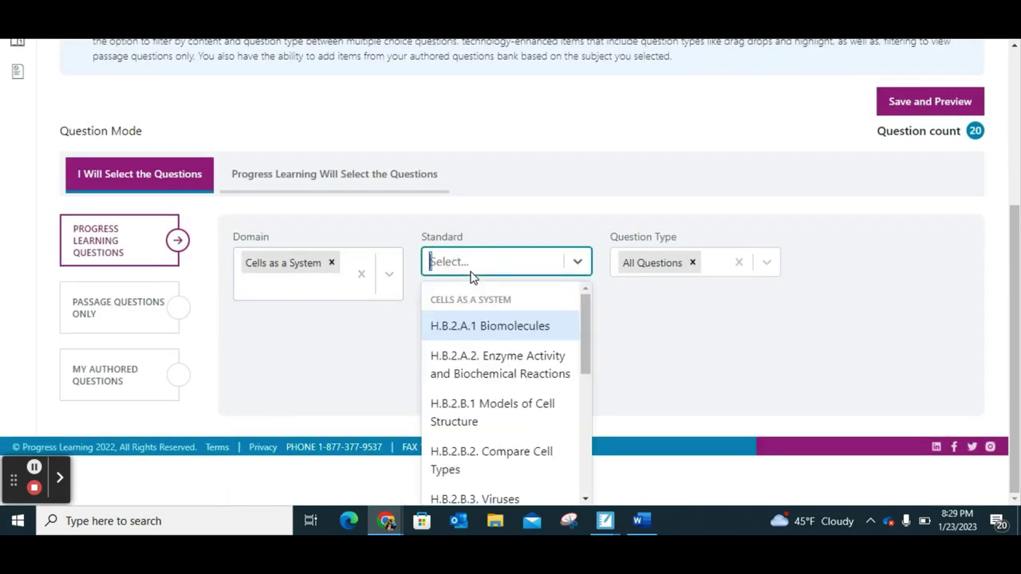
pyautogui.click(500, 335)
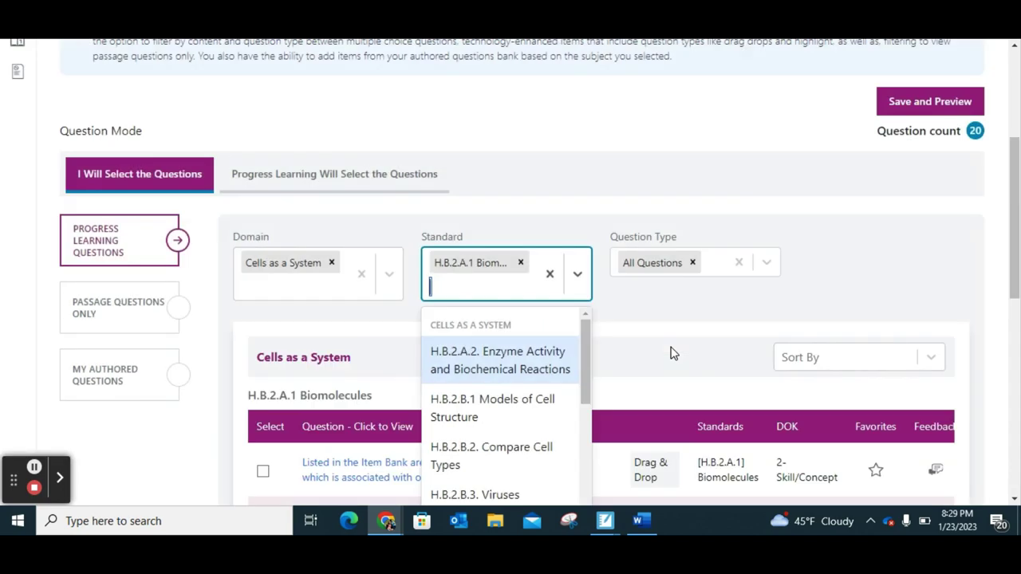
pyautogui.click(627, 325)
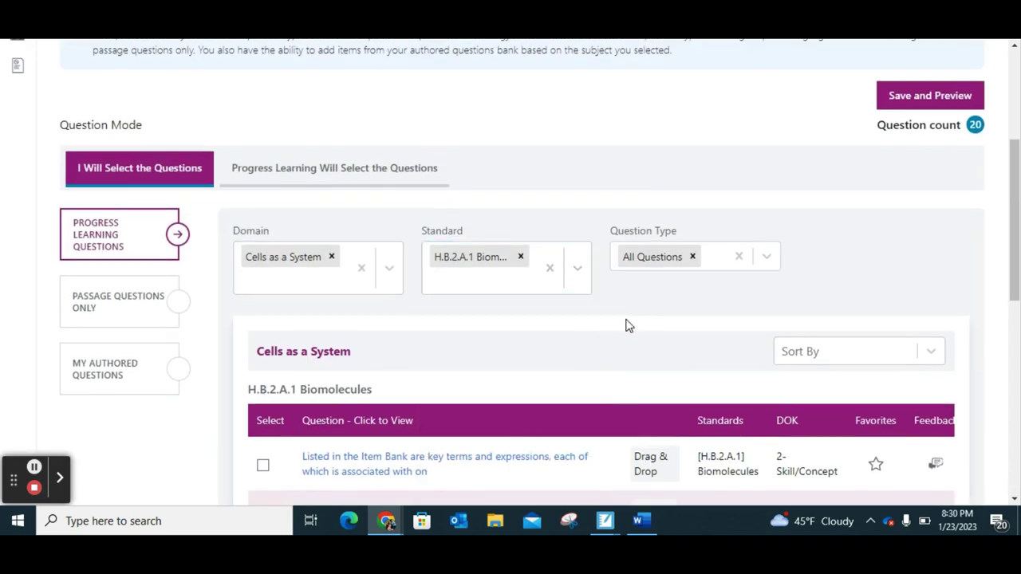
pyautogui.scroll(-3, 609, 303)
pyautogui.scroll(5, 608, 303)
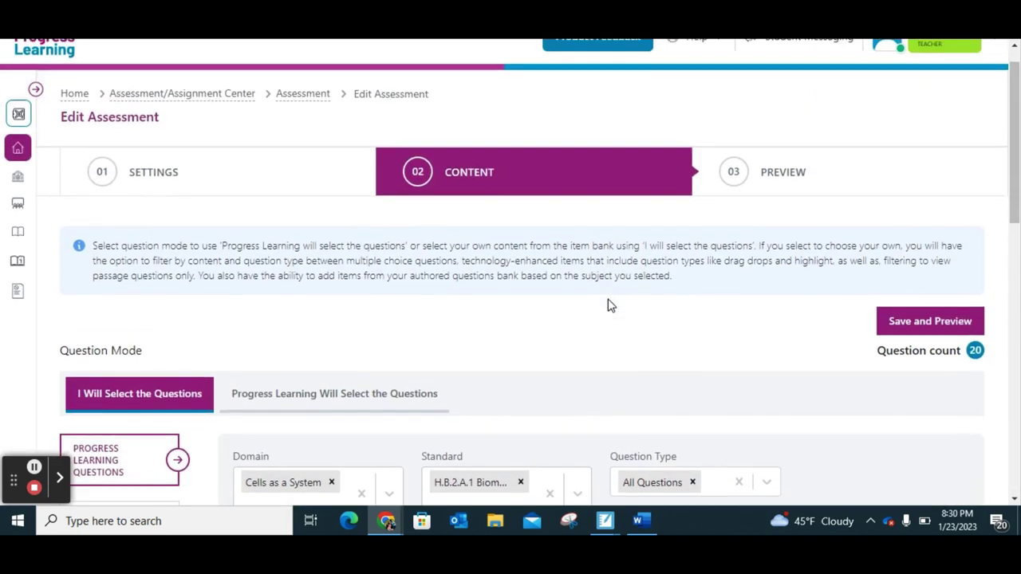
pyautogui.scroll(1, 609, 306)
pyautogui.scroll(-3, 323, 352)
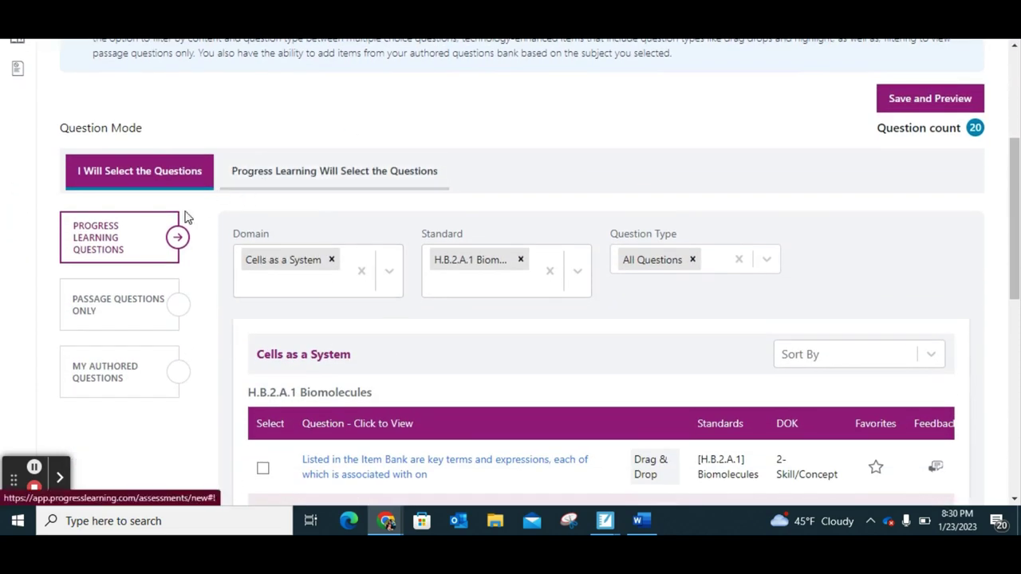
pyautogui.scroll(-1, 384, 343)
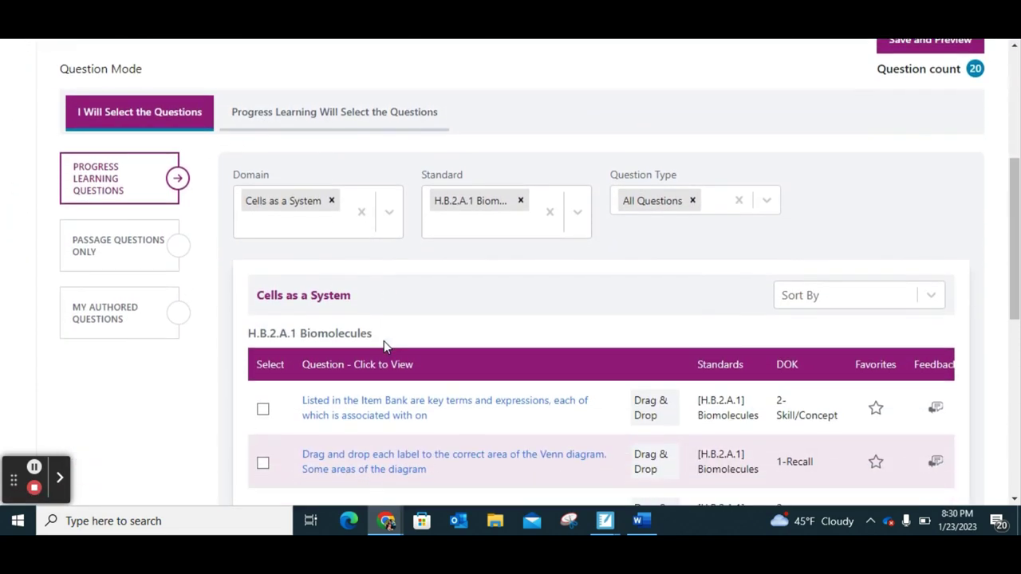
# - Switch back to having Progress Learning select the questions, keep the Small length and save to the preview stage
pyautogui.click(265, 124)
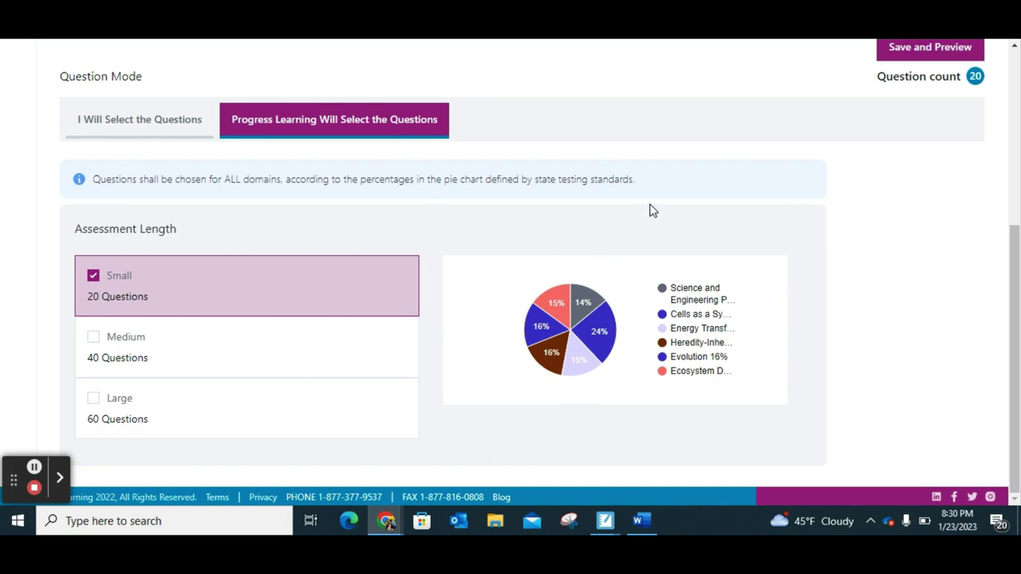
pyautogui.click(907, 48)
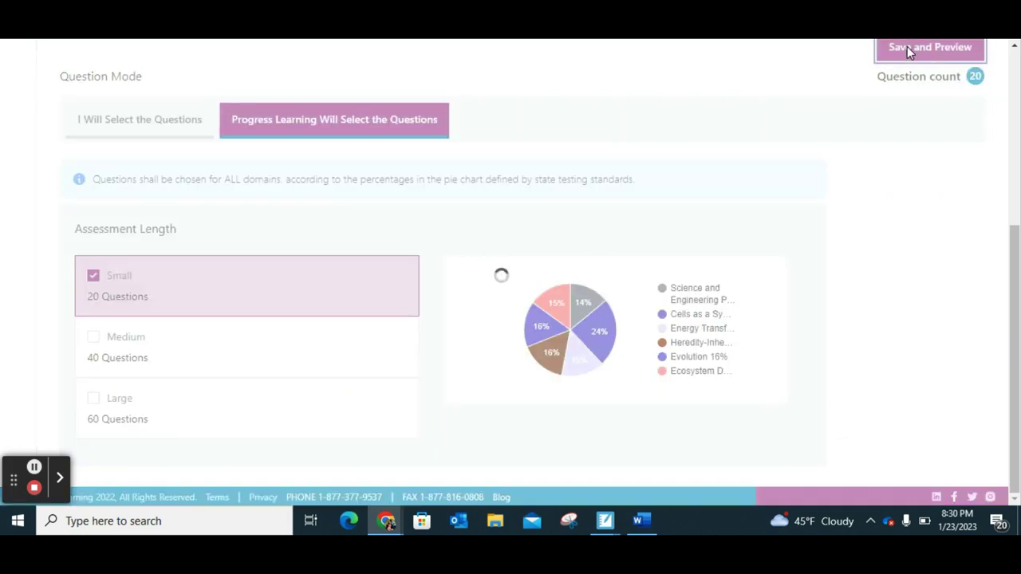
pyautogui.scroll(-3, 540, 200)
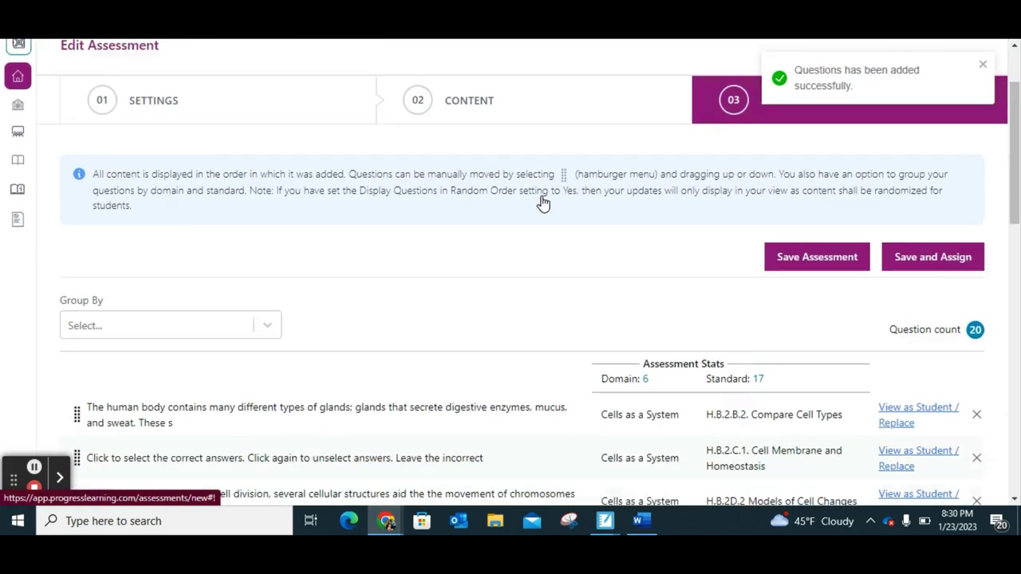
# - Group the assessment's questions by Standard and review the reordered list
pyautogui.scroll(-3, 540, 202)
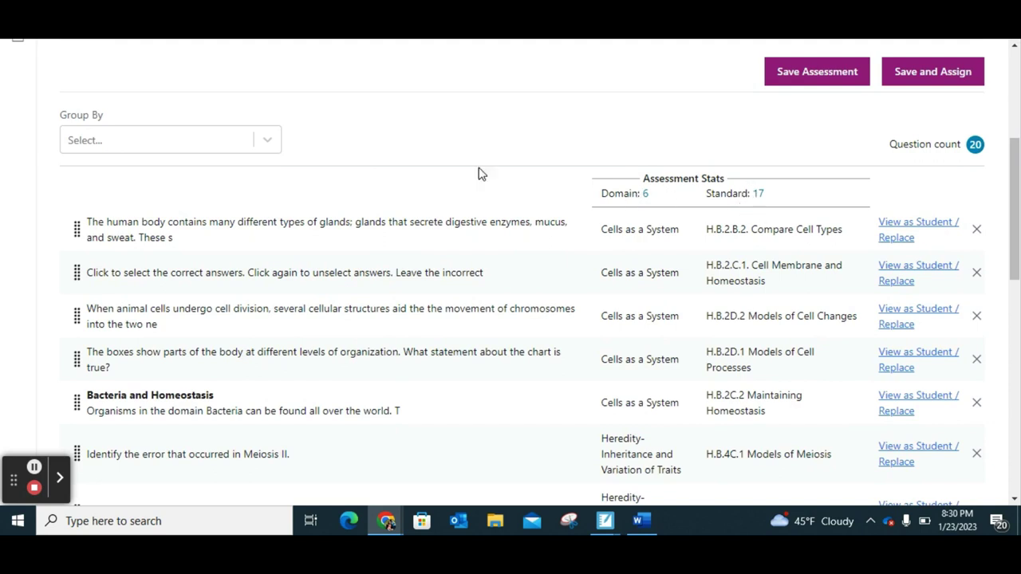
pyautogui.click(266, 141)
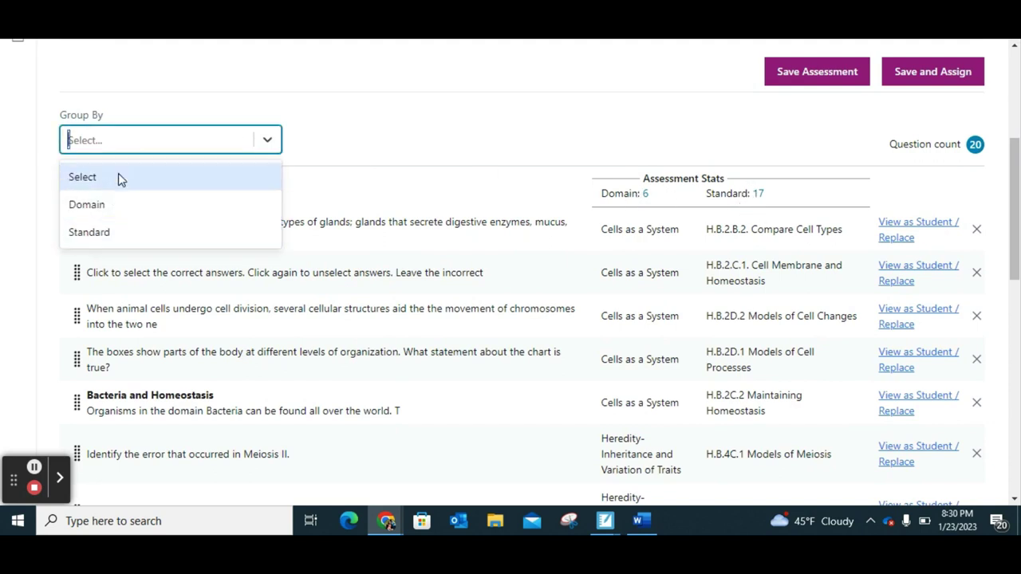
pyautogui.click(139, 236)
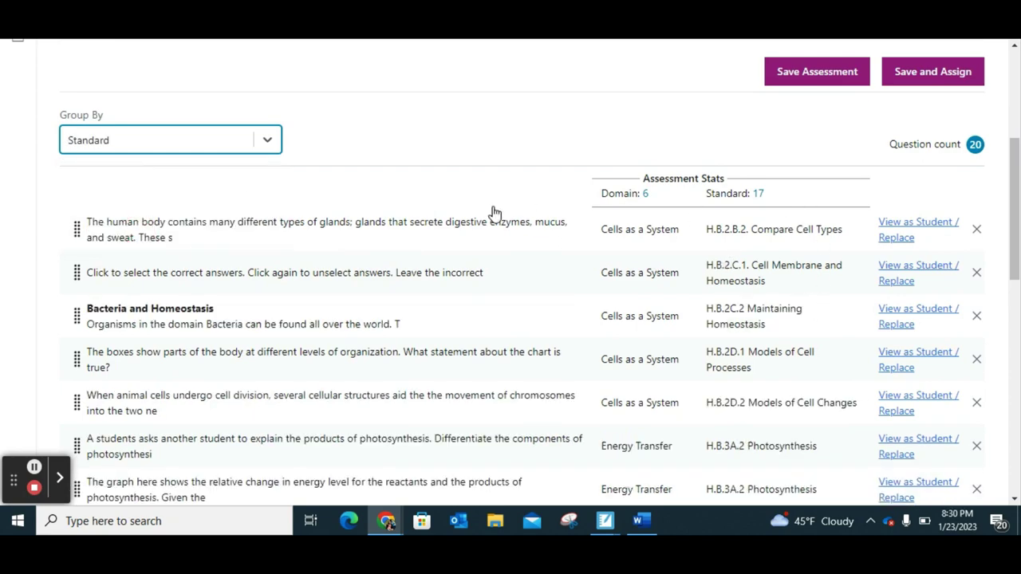
pyautogui.scroll(-3, 678, 236)
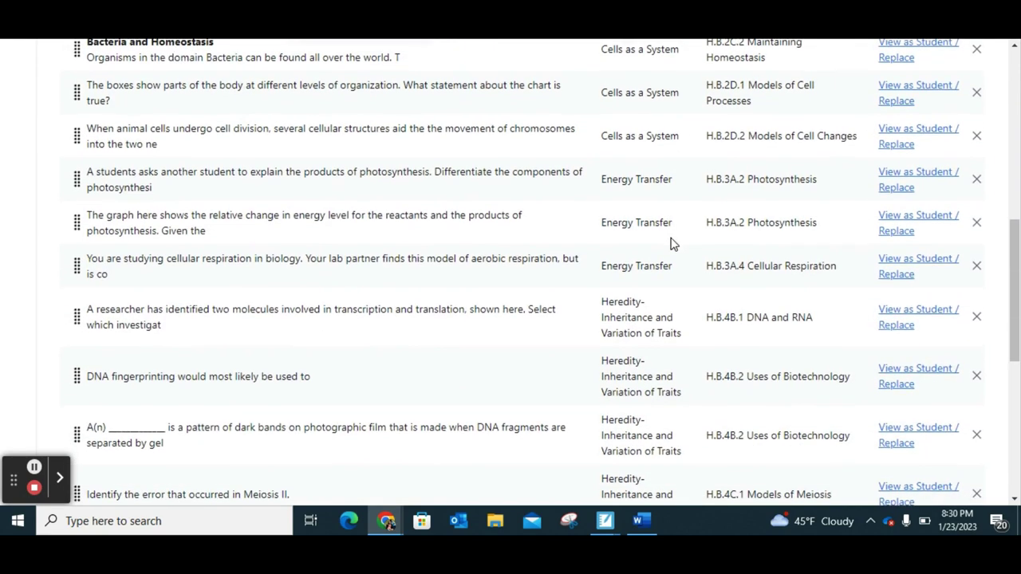
pyautogui.scroll(-5, 682, 271)
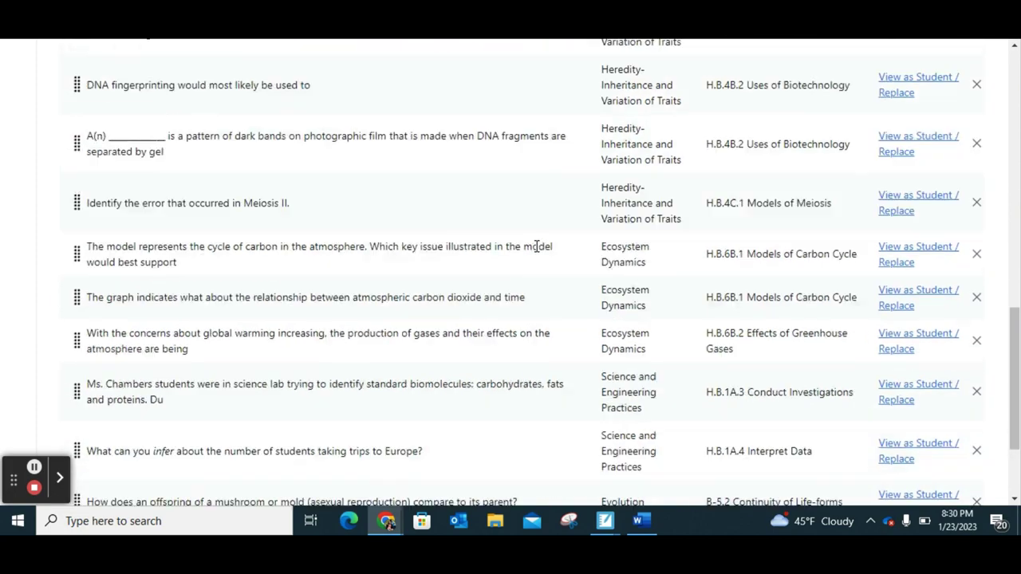
# - View the first Cells as a System question, under H.B.2.B.2. Compare Cell Types, as a student and read its diagram and answer choices
pyautogui.scroll(7, 634, 436)
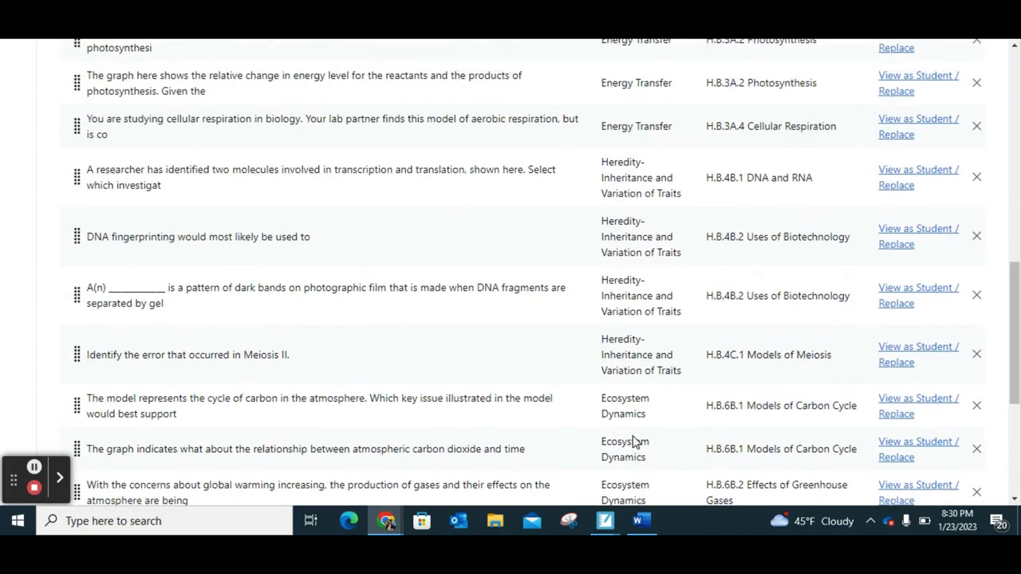
pyautogui.scroll(1, 633, 436)
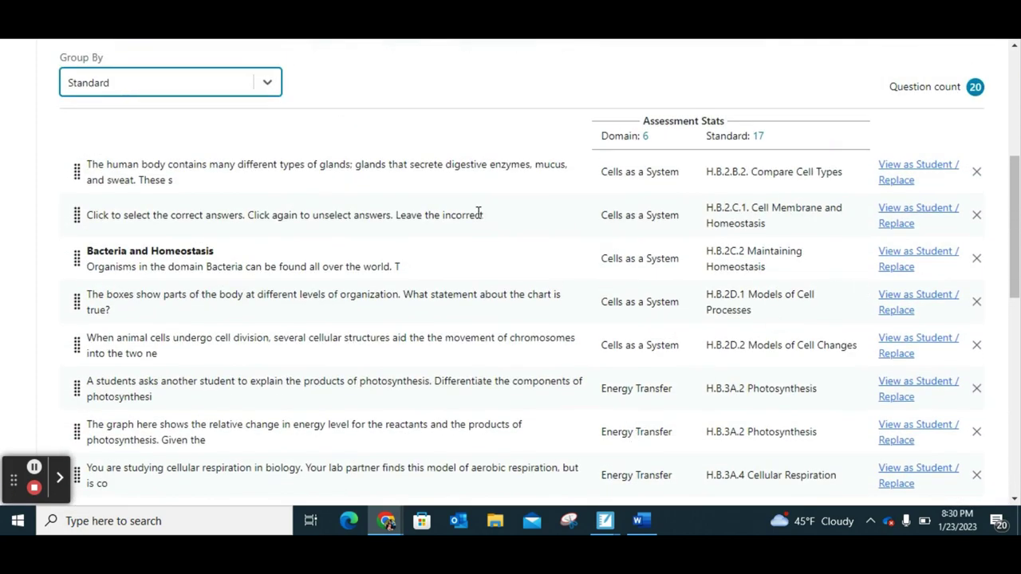
pyautogui.click(916, 172)
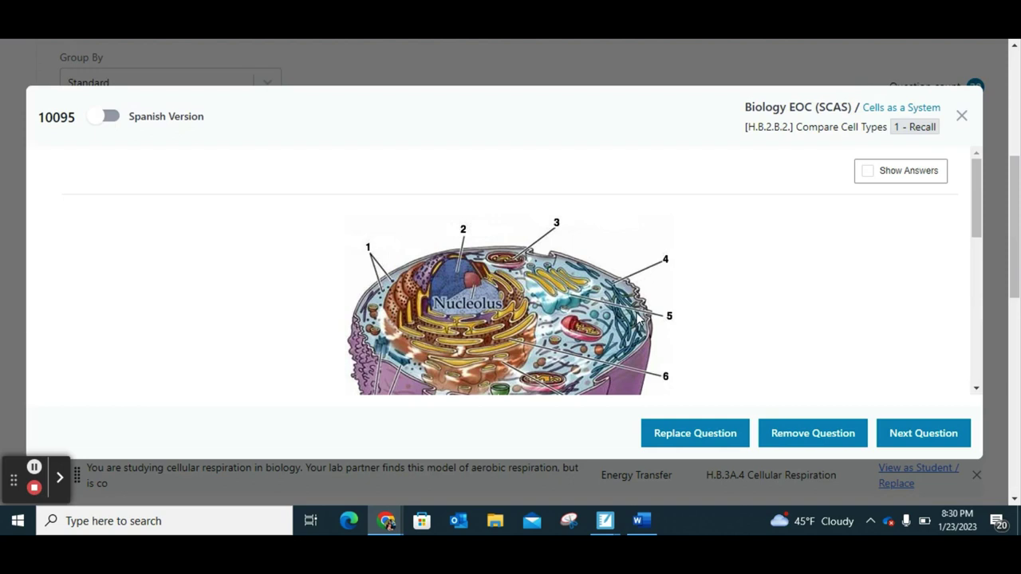
pyautogui.scroll(-1, 638, 319)
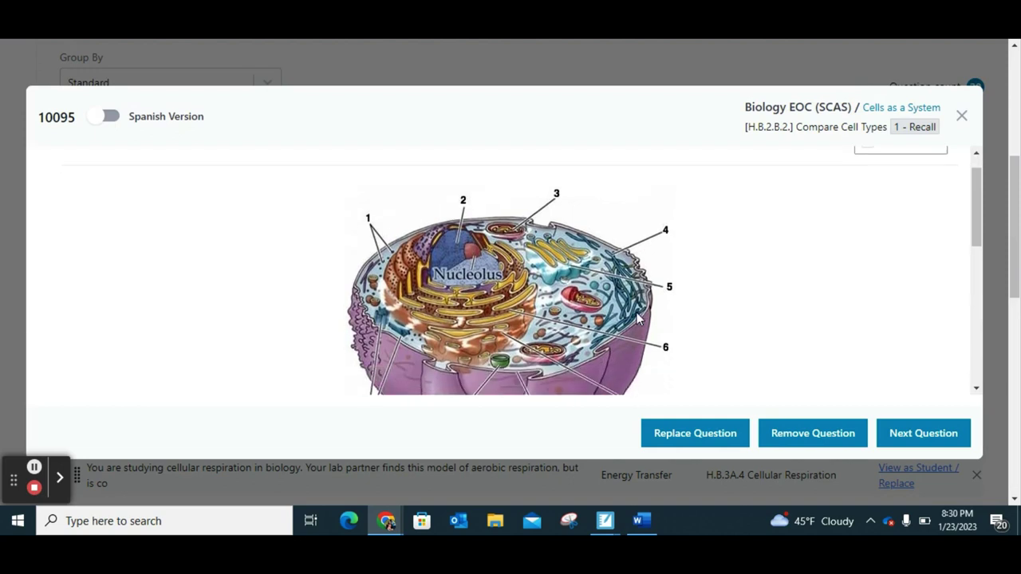
pyautogui.scroll(-3, 638, 319)
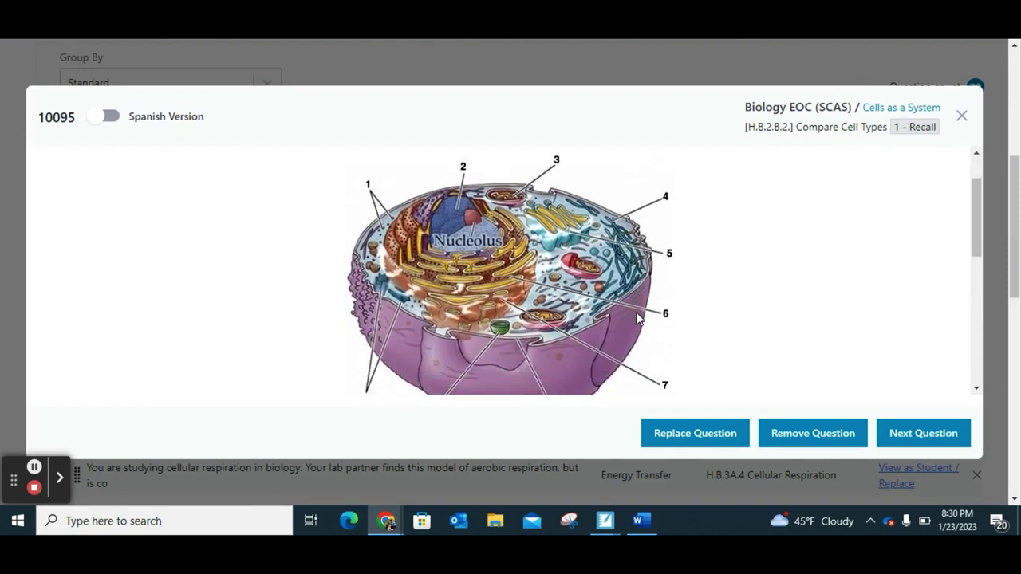
pyautogui.scroll(-8, 638, 319)
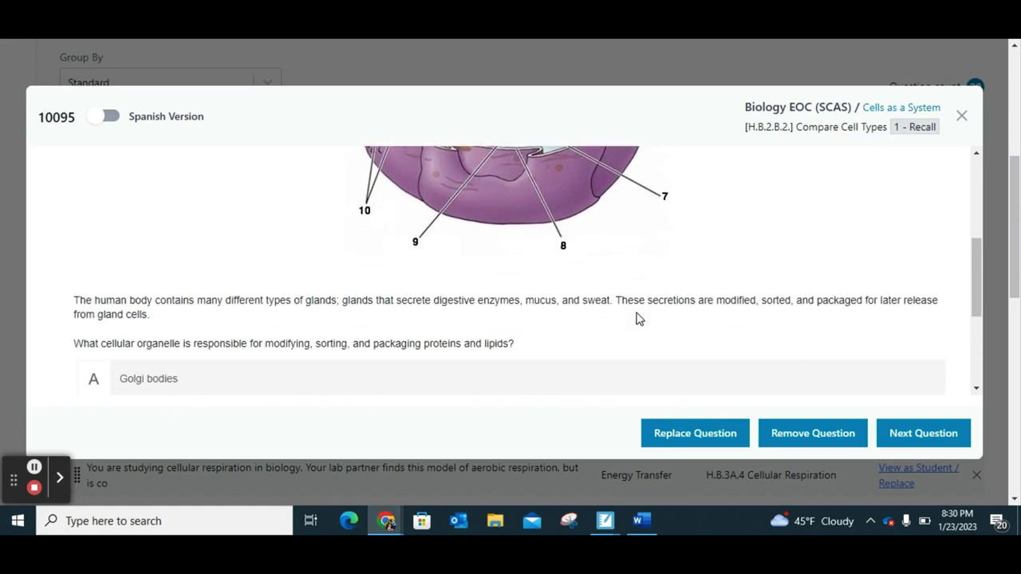
pyautogui.scroll(-3, 639, 317)
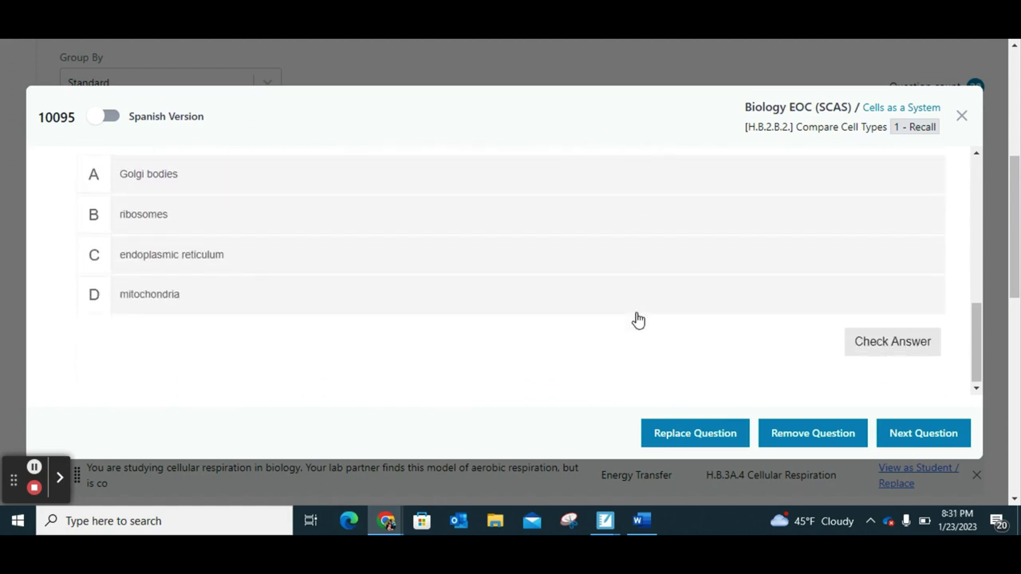
pyautogui.scroll(14, 639, 320)
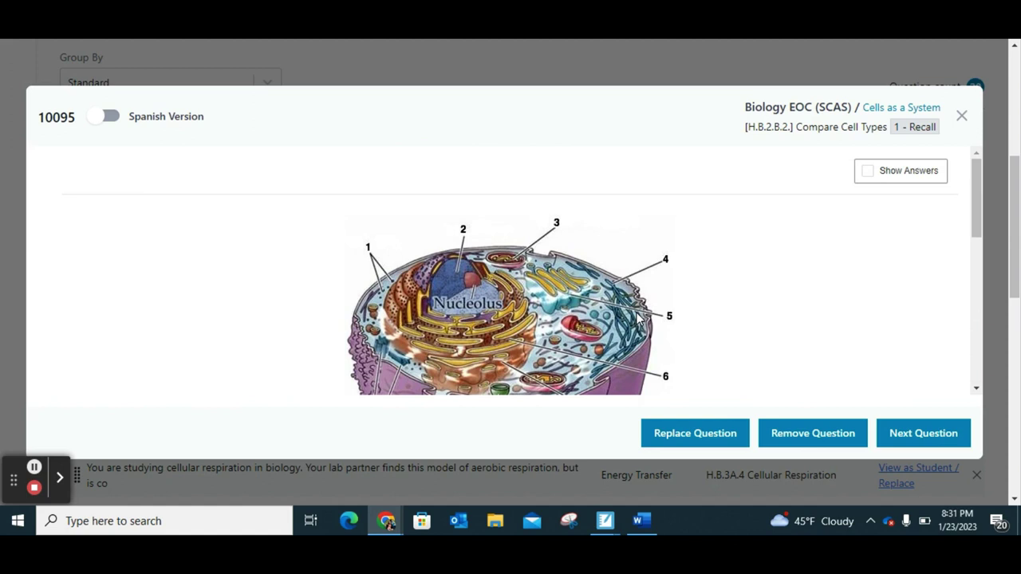
# - Replace the Compare Cell Types question with Option 4, question 515137, after reading its cell model and answer choices
pyautogui.click(695, 435)
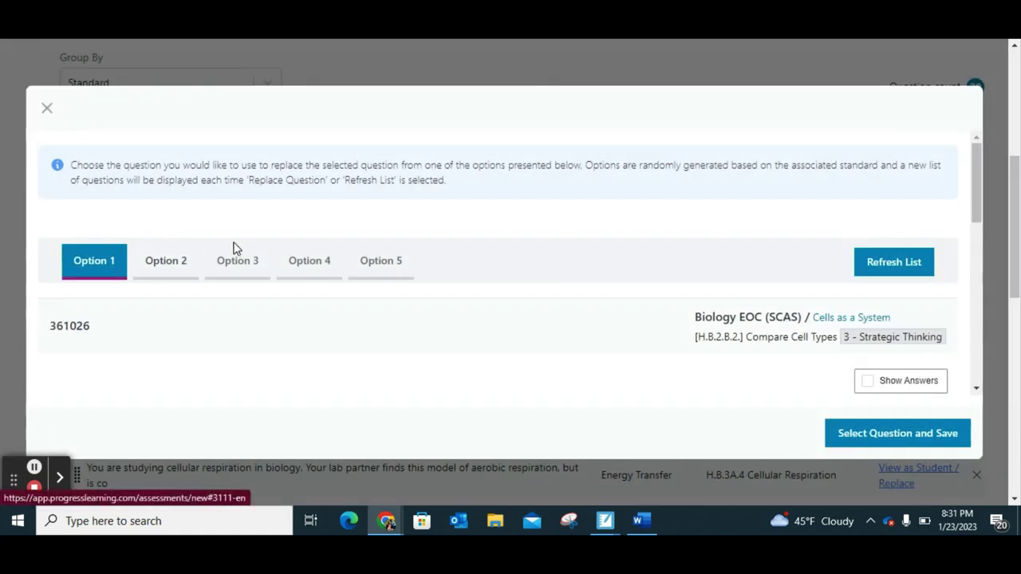
pyautogui.click(312, 260)
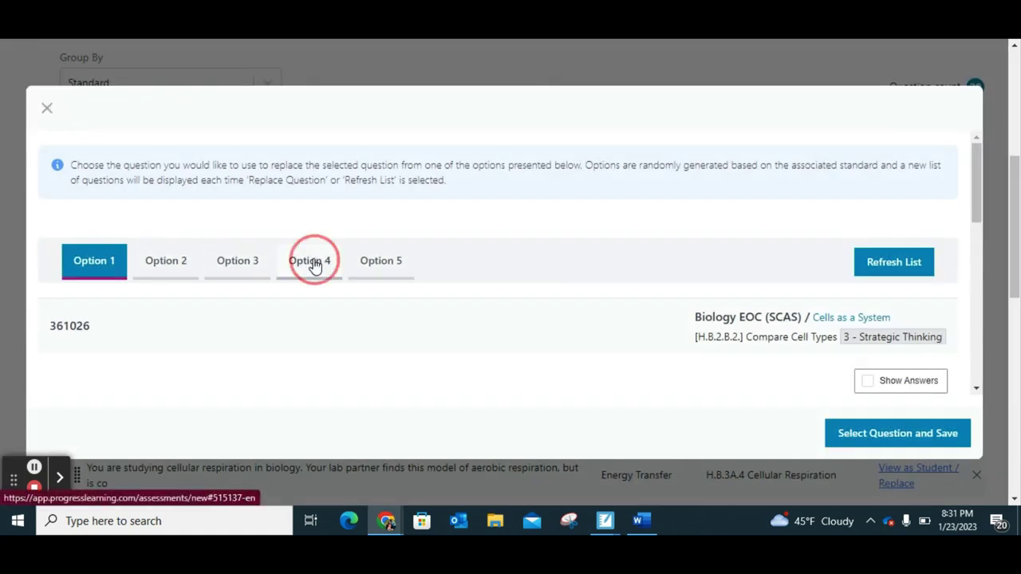
pyautogui.scroll(-4, 410, 255)
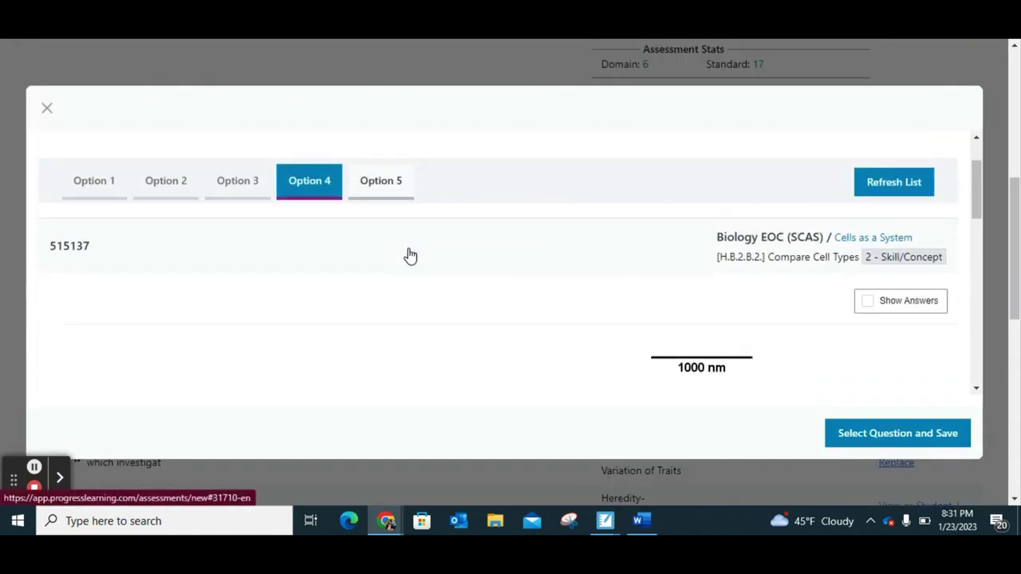
pyautogui.scroll(-10, 410, 254)
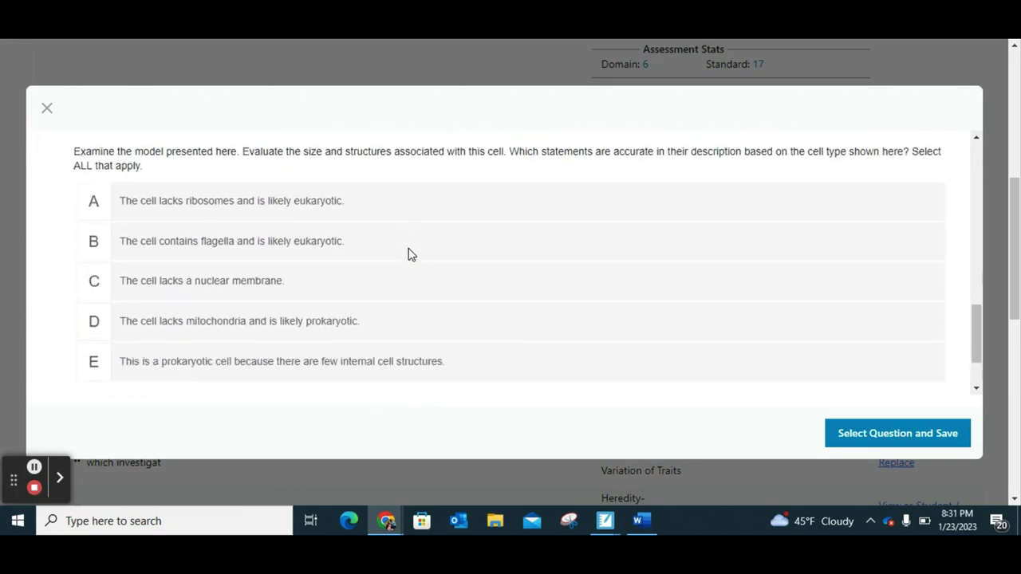
pyautogui.scroll(5, 410, 256)
pyautogui.scroll(-4, 410, 255)
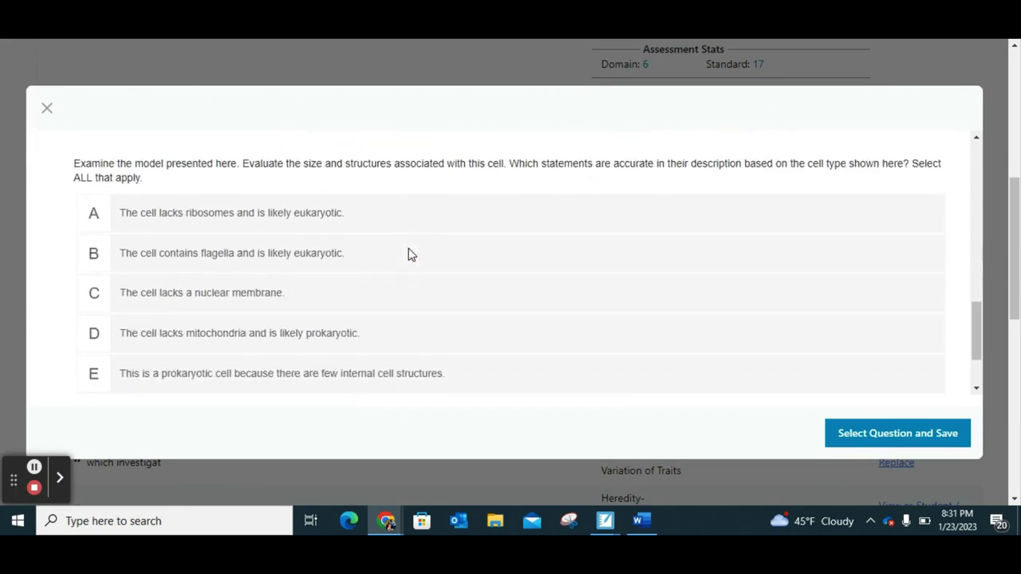
pyautogui.scroll(1, 410, 255)
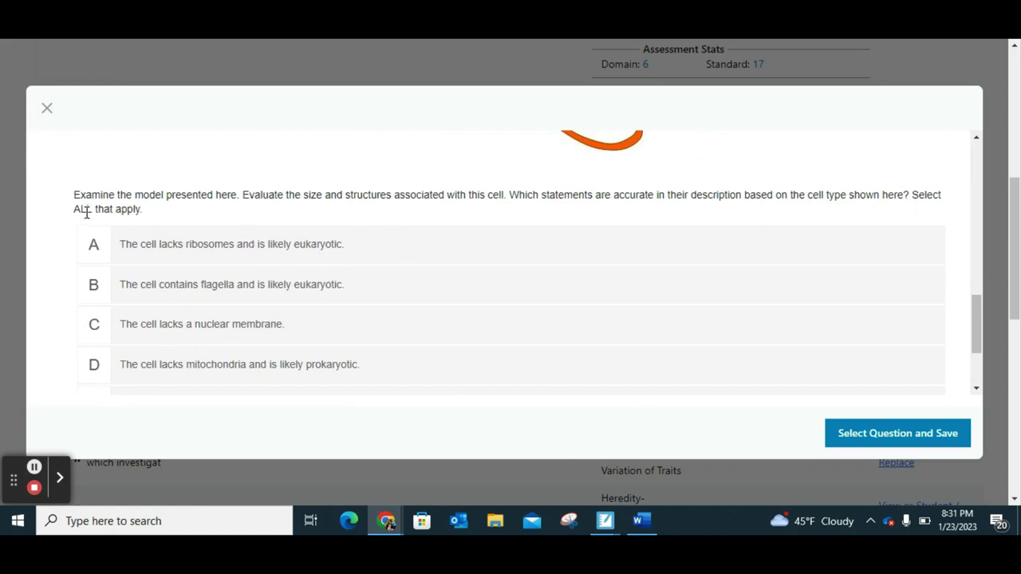
pyautogui.scroll(3, 415, 283)
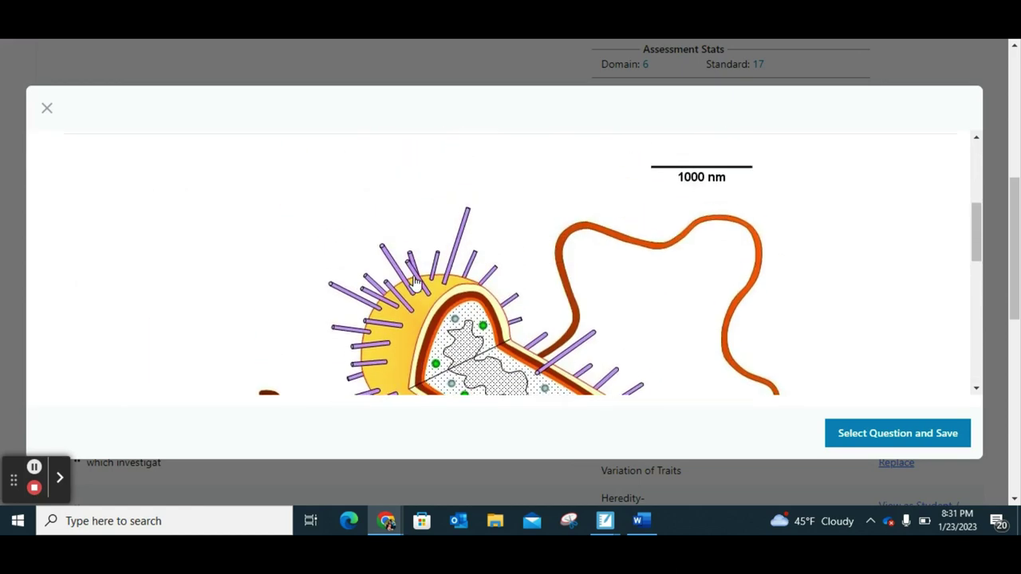
pyautogui.scroll(3, 469, 463)
pyautogui.scroll(5, 696, 395)
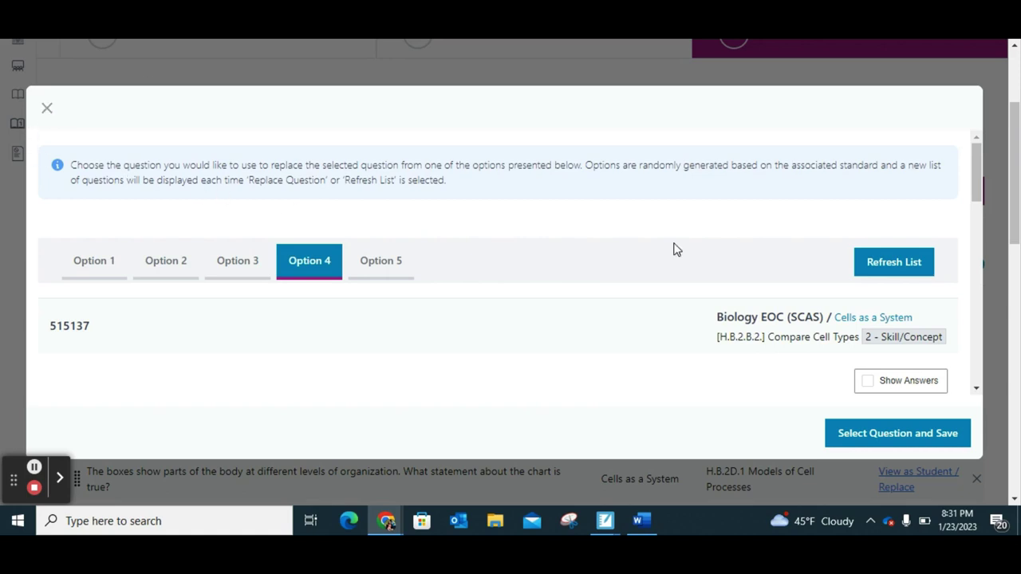
pyautogui.click(878, 432)
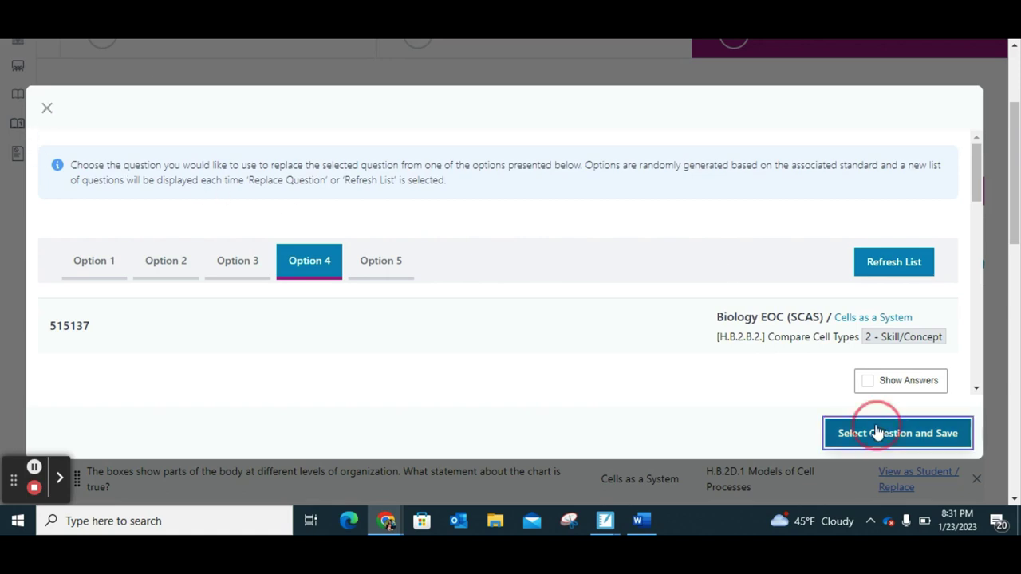
# - Review the updated question list through to its end and save the assessment without assigning it
pyautogui.scroll(-2, 655, 271)
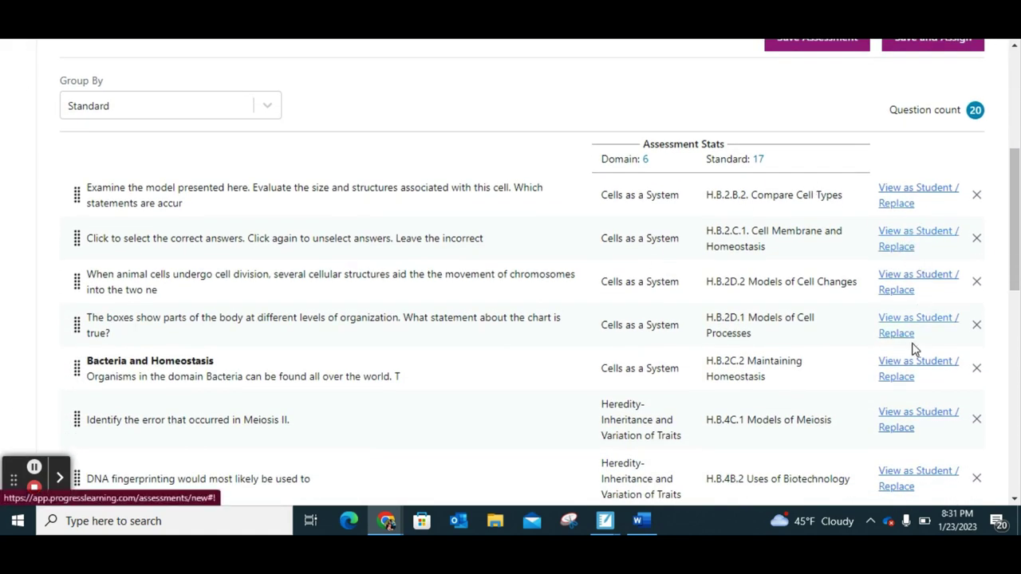
pyautogui.scroll(-1, 931, 445)
pyautogui.scroll(-6, 931, 444)
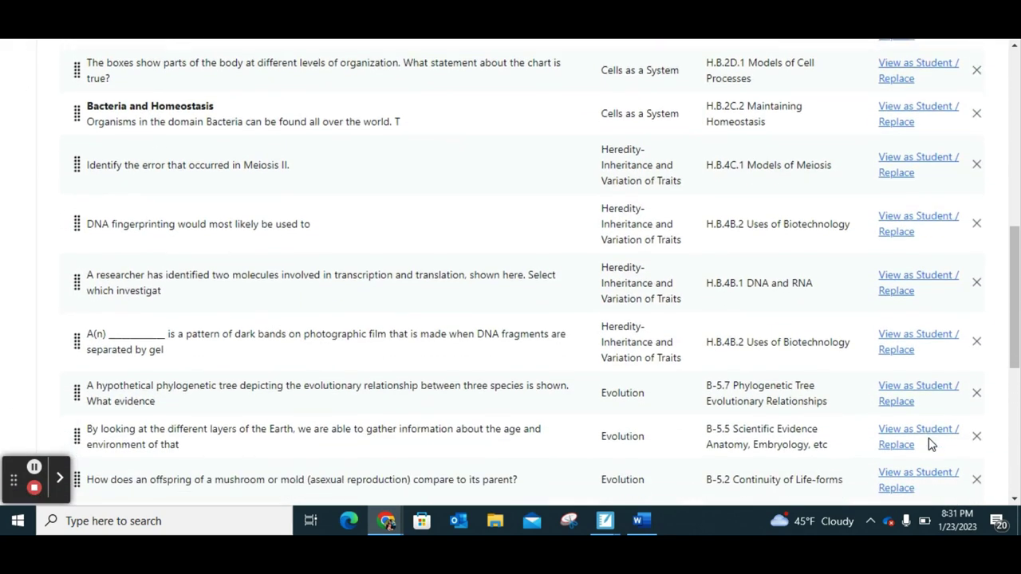
pyautogui.scroll(-2, 931, 444)
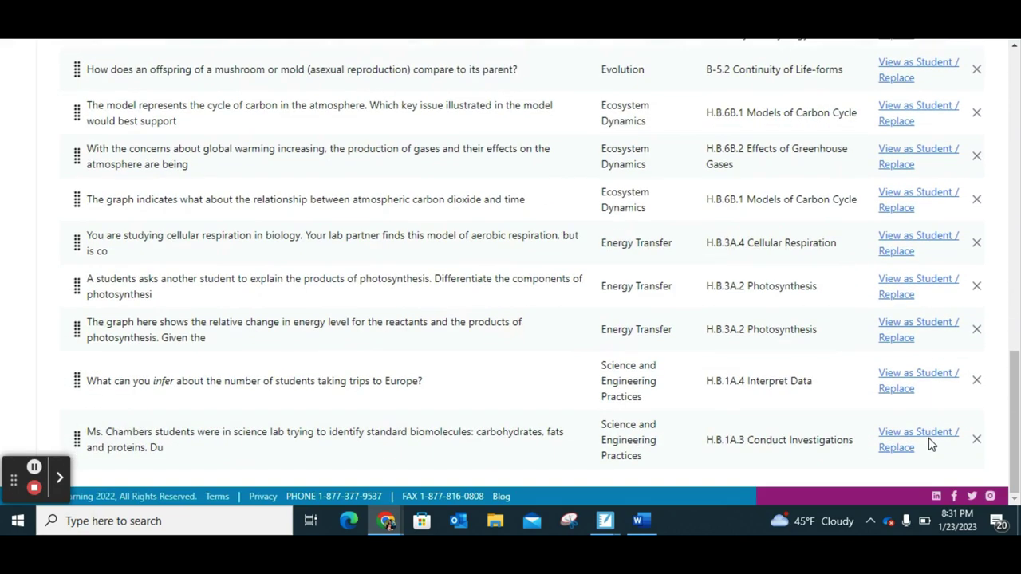
pyautogui.press('Home')
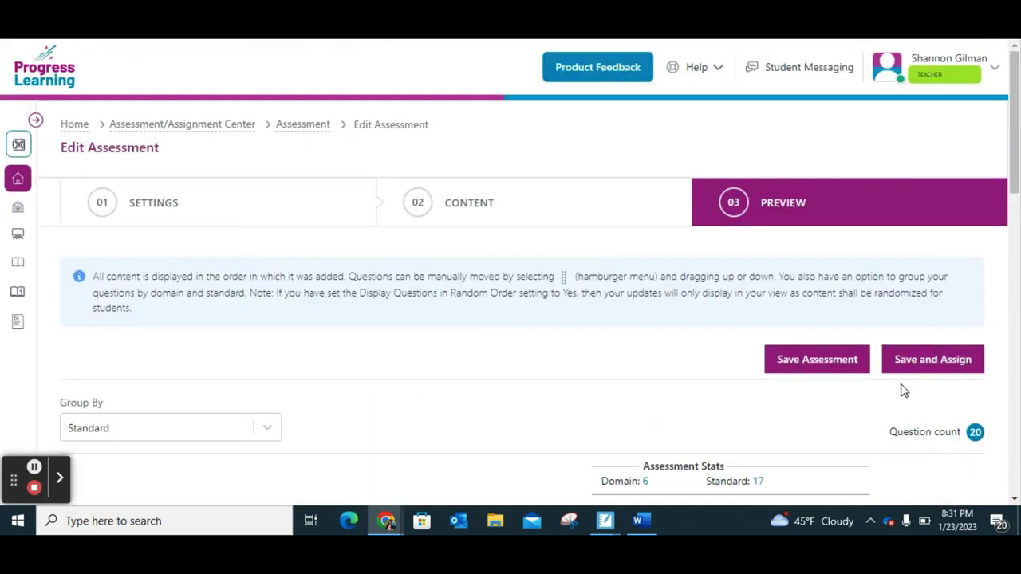
pyautogui.click(826, 363)
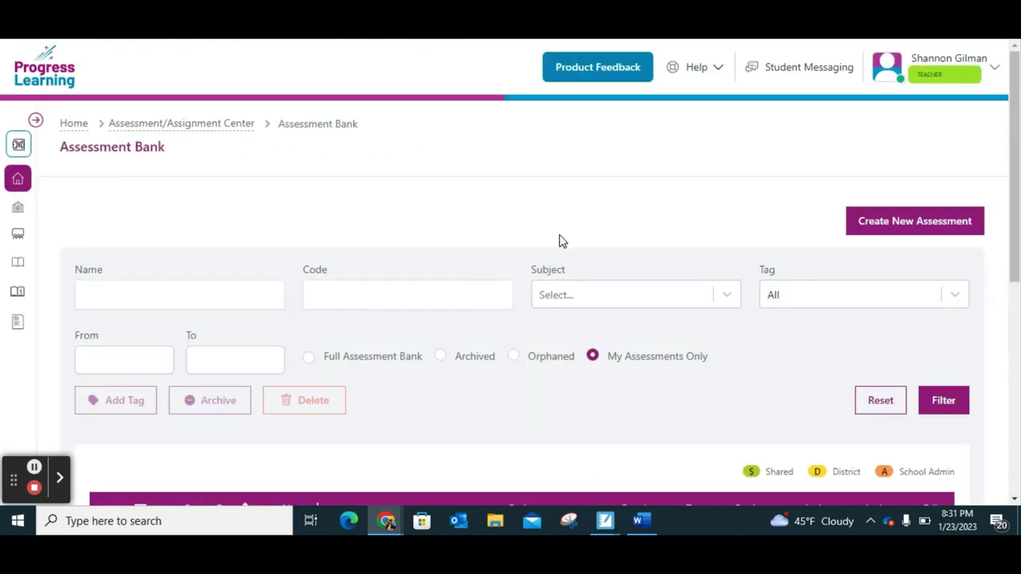
# - Select Practice Test in the Assessment Bank and start assigning it
pyautogui.scroll(-2, 604, 242)
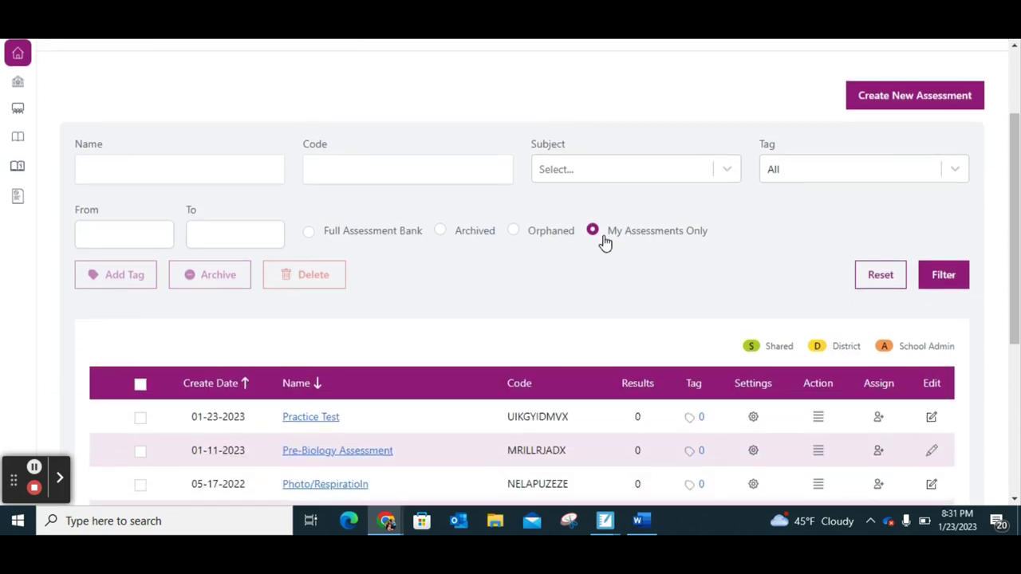
pyautogui.scroll(-3, 604, 241)
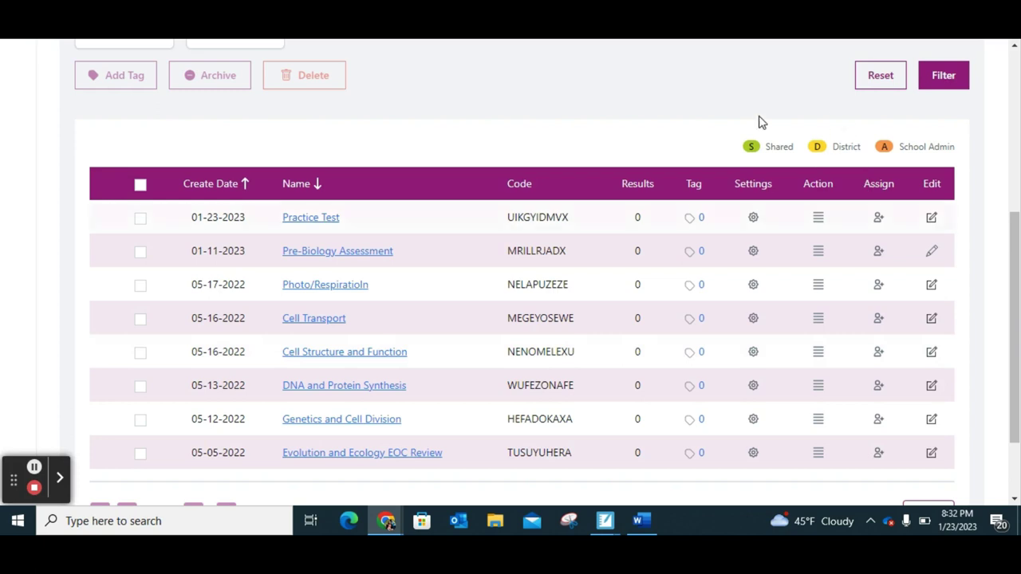
pyautogui.scroll(-1, 407, 303)
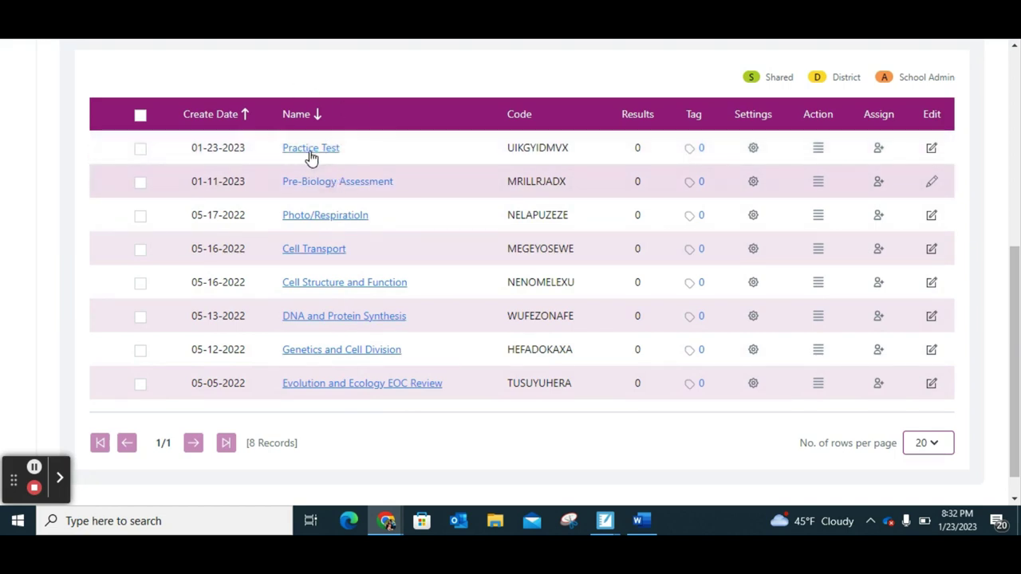
pyautogui.click(140, 149)
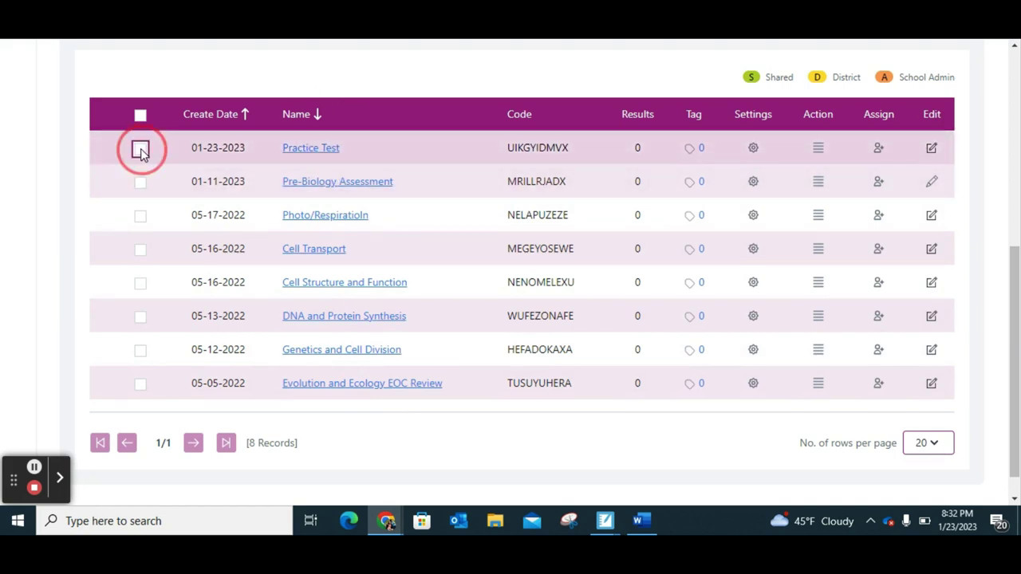
pyautogui.scroll(2, 301, 102)
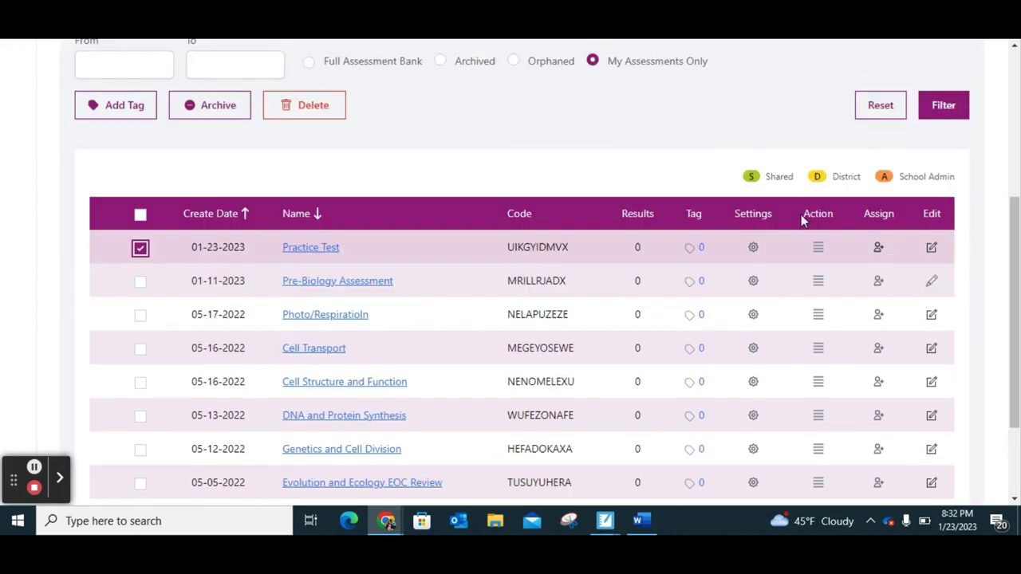
pyautogui.scroll(1, 398, 231)
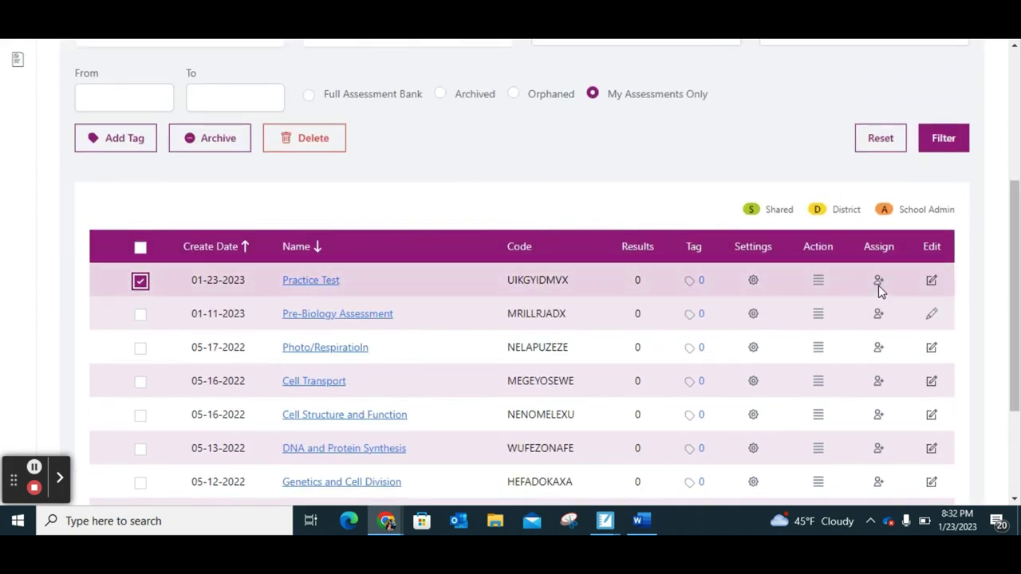
pyautogui.click(879, 282)
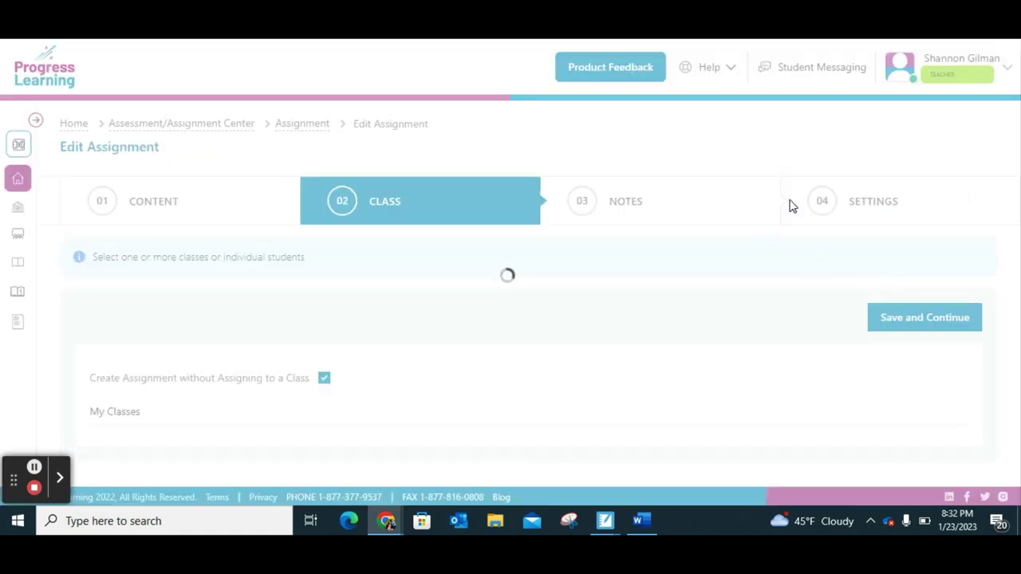
# - Assign Practice Test to the 1(A) Biology 1 and 2(A) Biology 1 Honors classes
pyautogui.scroll(-1, 534, 313)
pyautogui.scroll(-2, 534, 313)
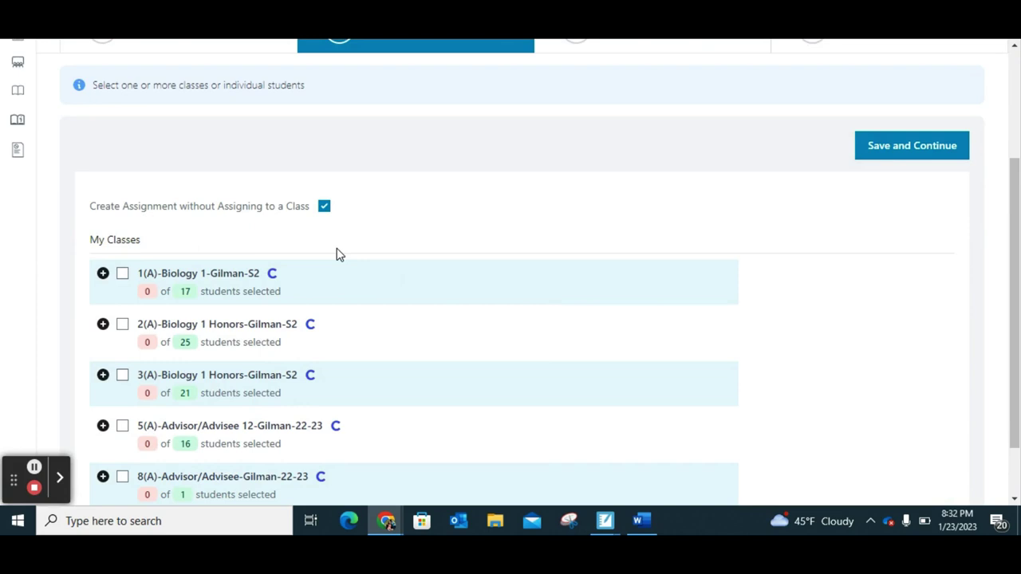
pyautogui.click(121, 275)
pyautogui.click(122, 324)
# - Enable eliminating one answer on single-answer MC questions for the first, fifth and eighth students in 1(A) Biology 1, and save the class stage
pyautogui.click(103, 273)
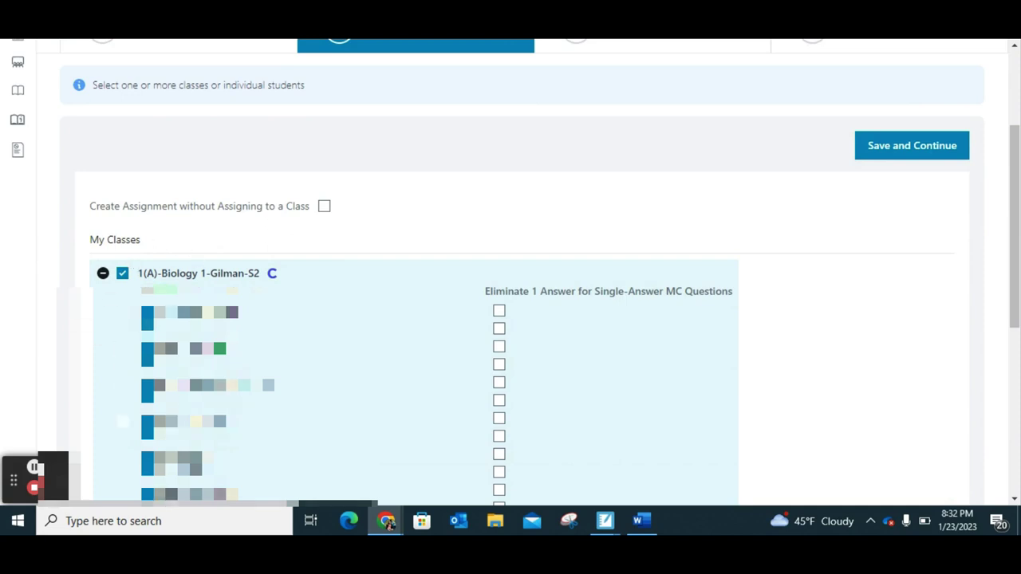
pyautogui.click(499, 311)
pyautogui.click(500, 384)
pyautogui.click(498, 436)
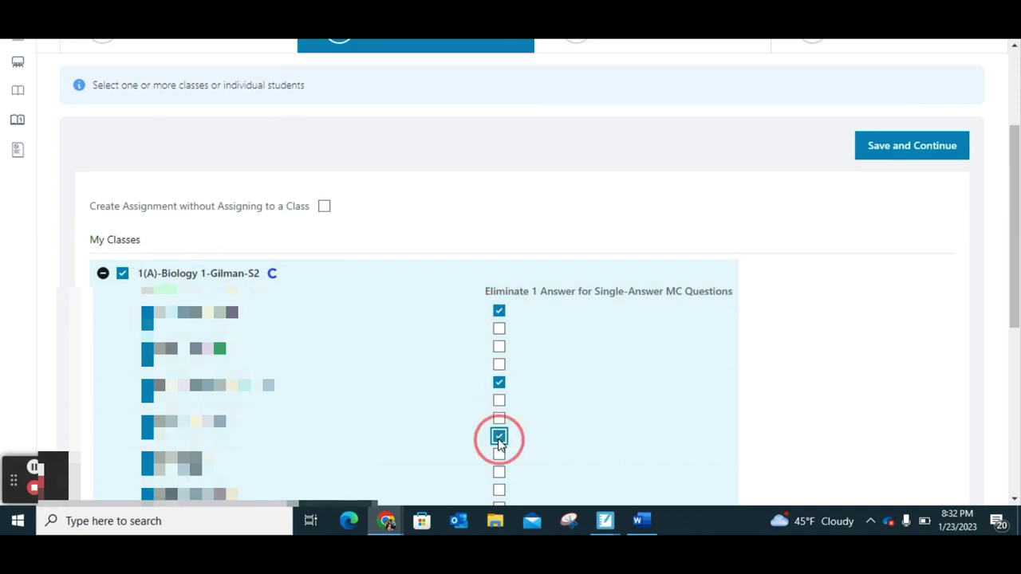
pyautogui.click(879, 149)
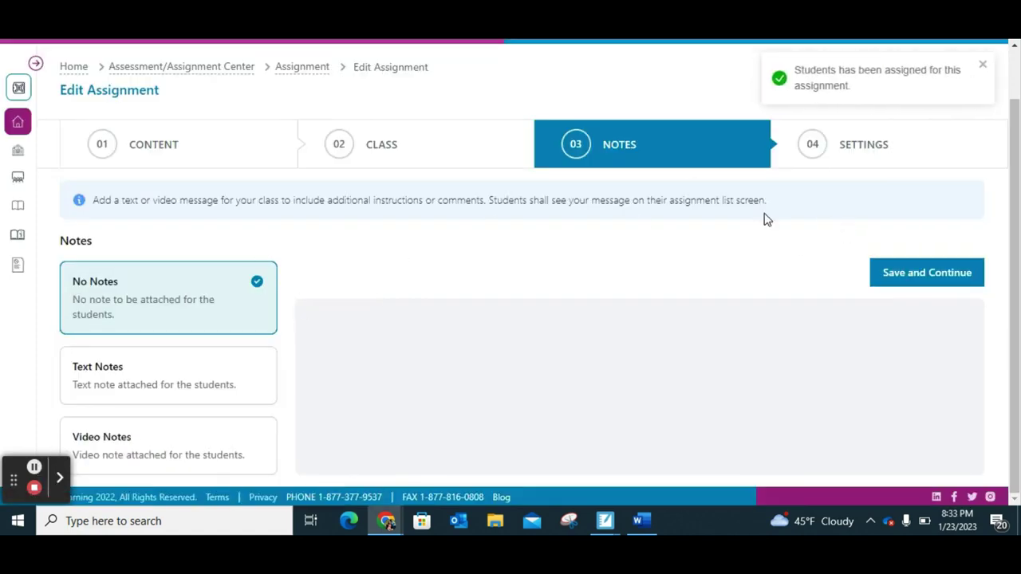
# - Save the notes stage with No Notes and set both the start date and due date to 01/24/2023
pyautogui.click(908, 265)
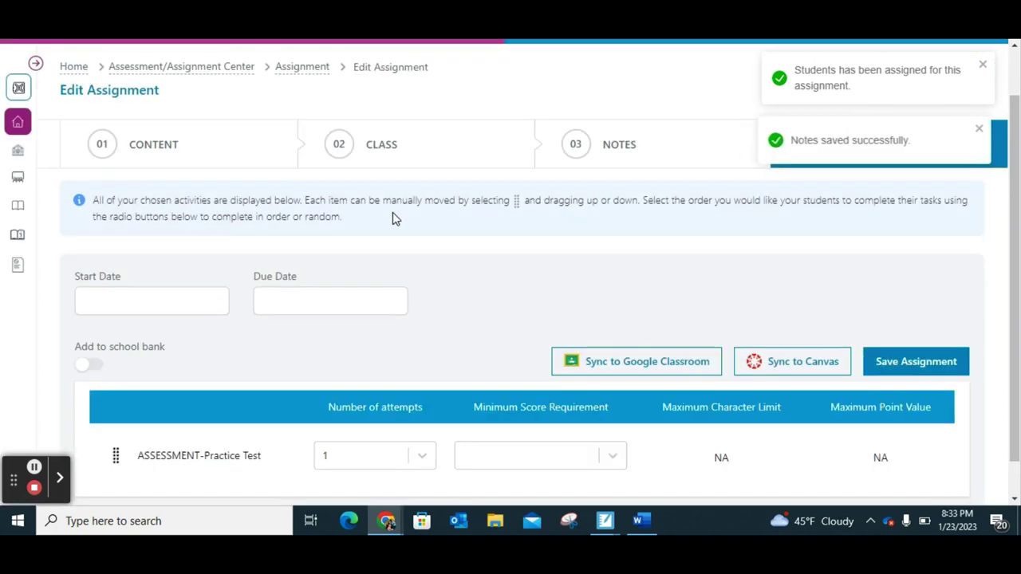
pyautogui.scroll(-1, 393, 217)
pyautogui.click(91, 262)
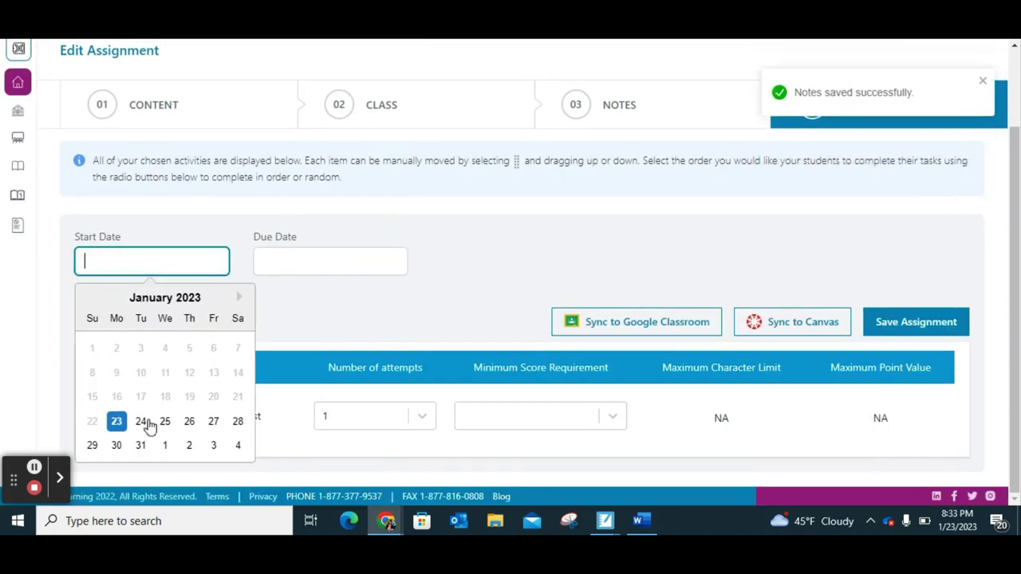
pyautogui.click(142, 421)
pyautogui.click(284, 259)
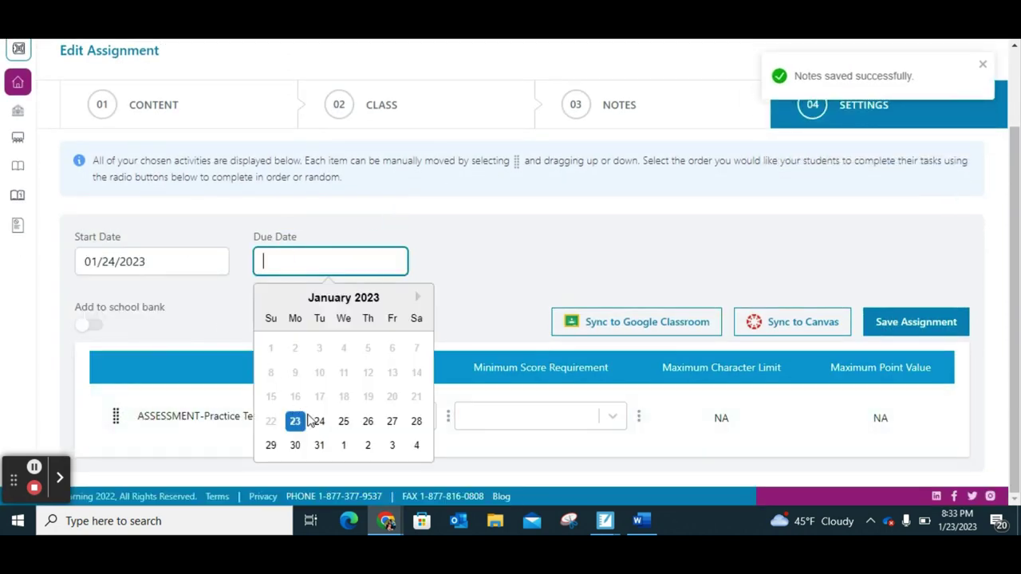
pyautogui.click(317, 420)
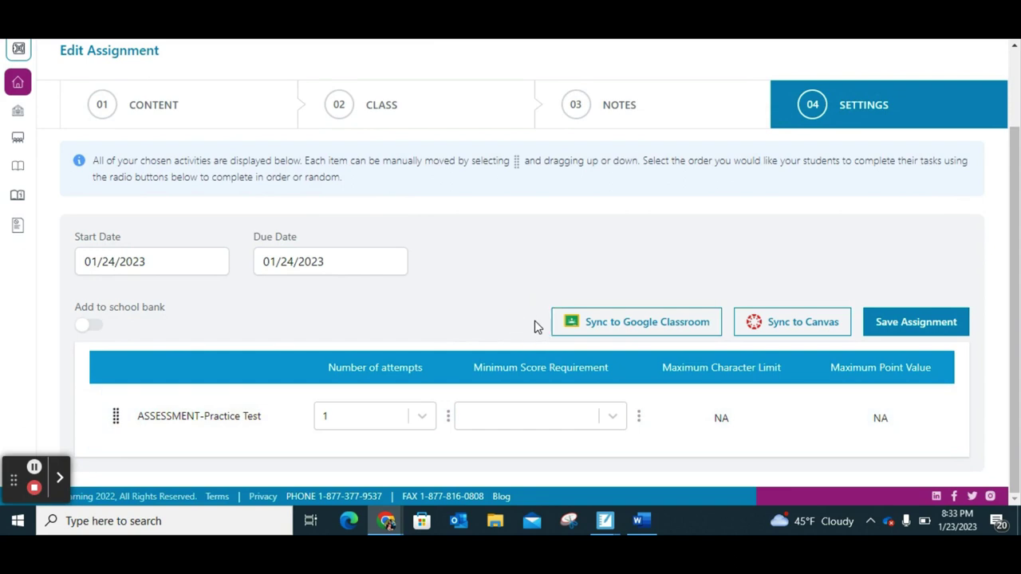
# - Keep the number of attempts for Practice Test at 1 and save the assignment
pyautogui.click(406, 416)
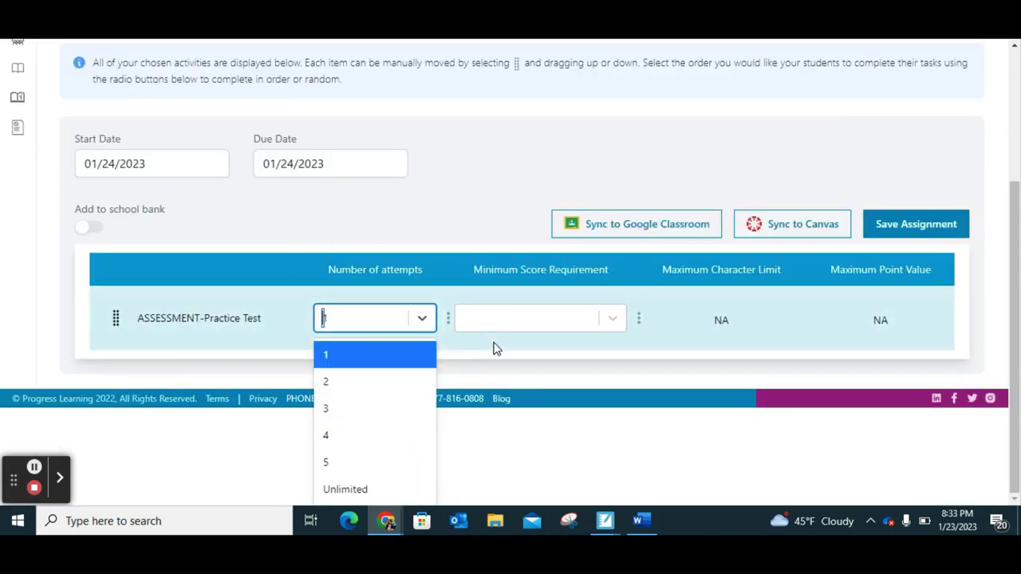
pyautogui.click(433, 228)
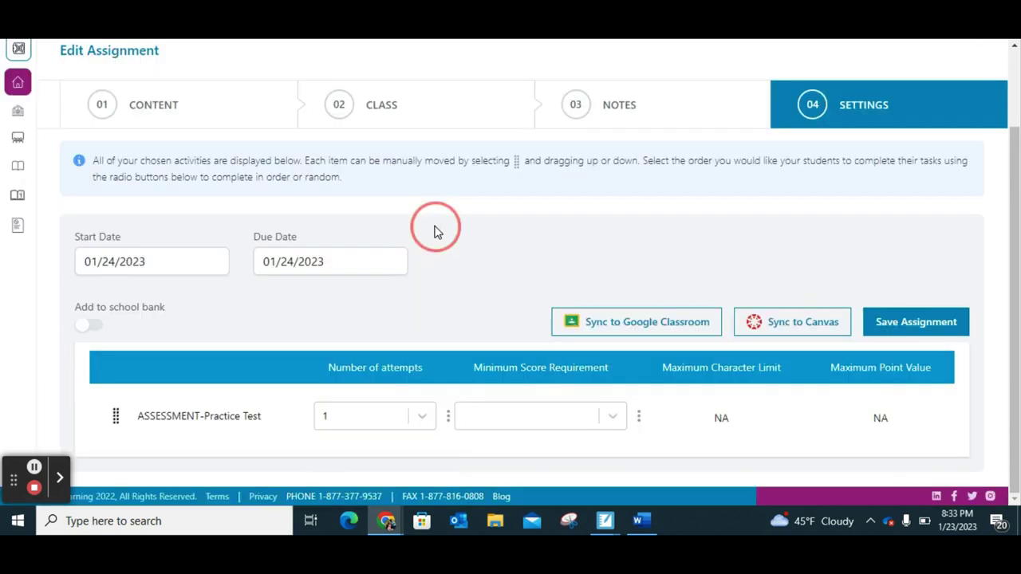
pyautogui.click(915, 323)
pyautogui.moveTo(915, 324); pyautogui.dragTo(661, 64)
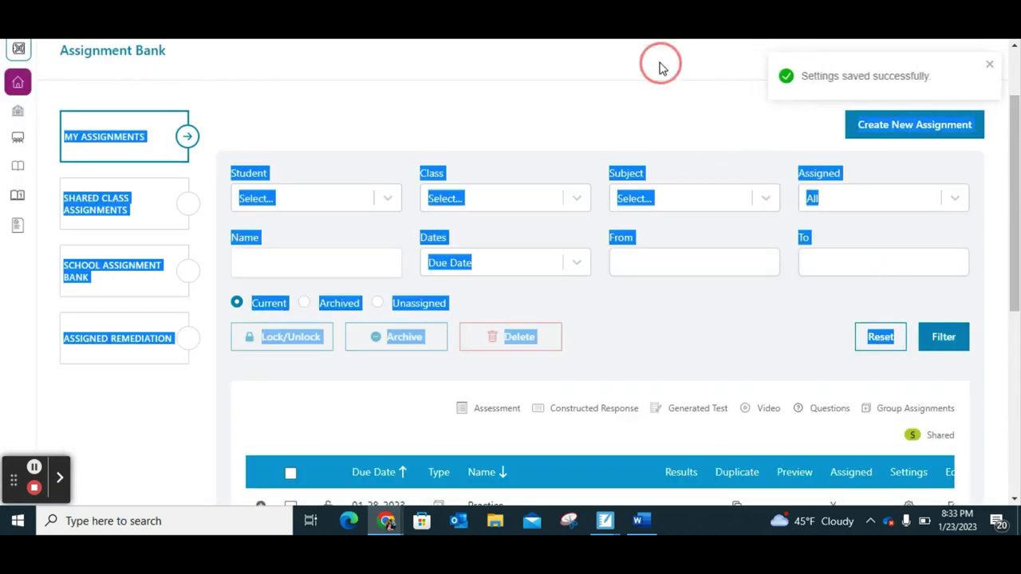
pyautogui.click(272, 142)
# - Check the Practice Test entry and its available options in the My Assignments list
pyautogui.click(93, 139)
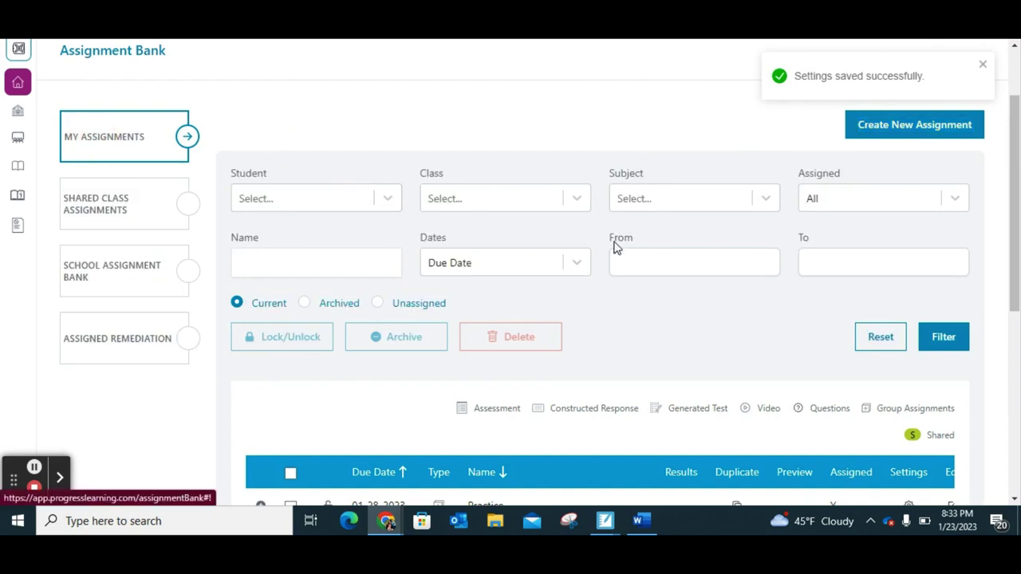
pyautogui.scroll(-3, 614, 247)
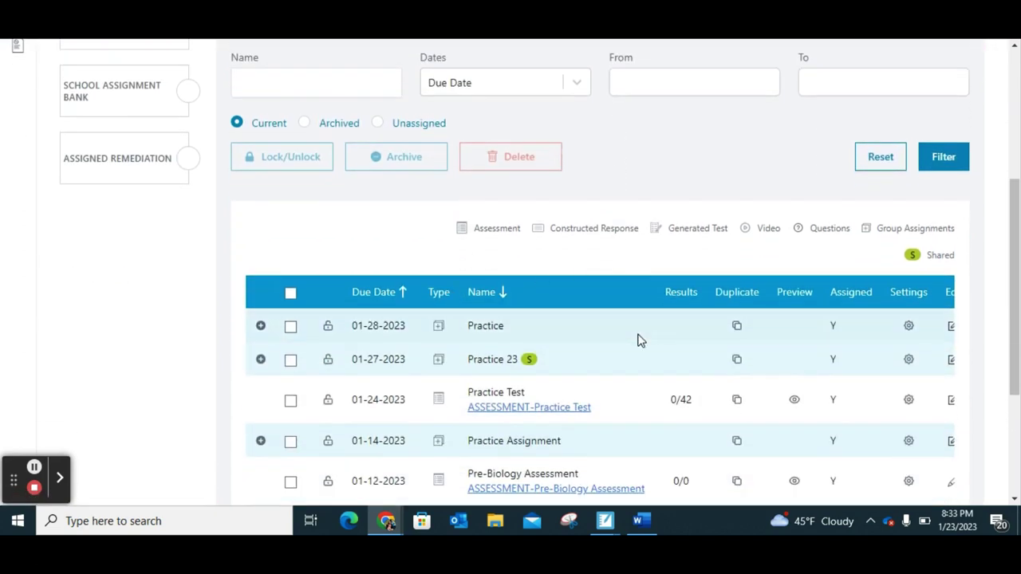
pyautogui.hscroll(1, 641, 342)
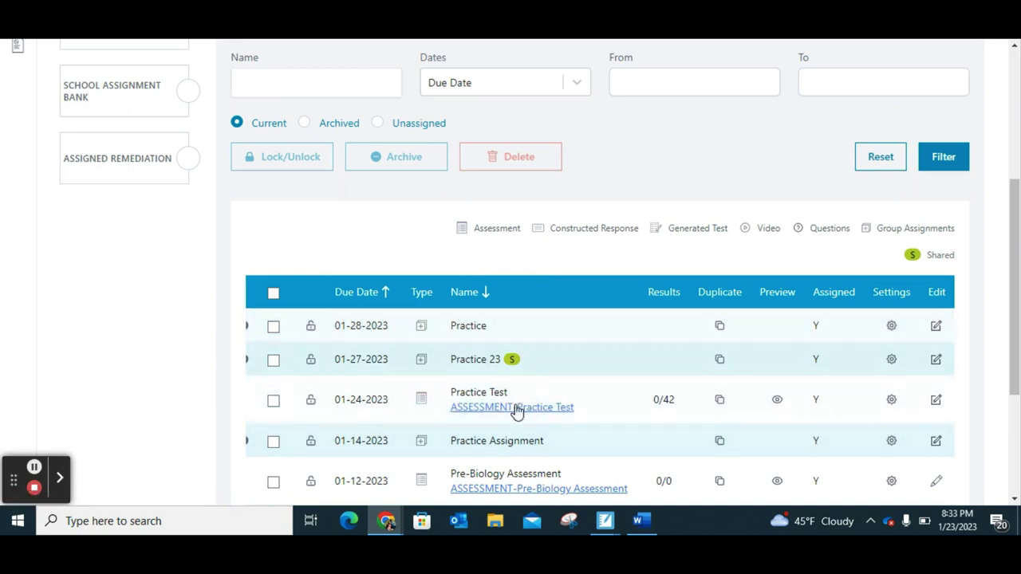
pyautogui.scroll(1, 260, 329)
pyautogui.scroll(3, 261, 329)
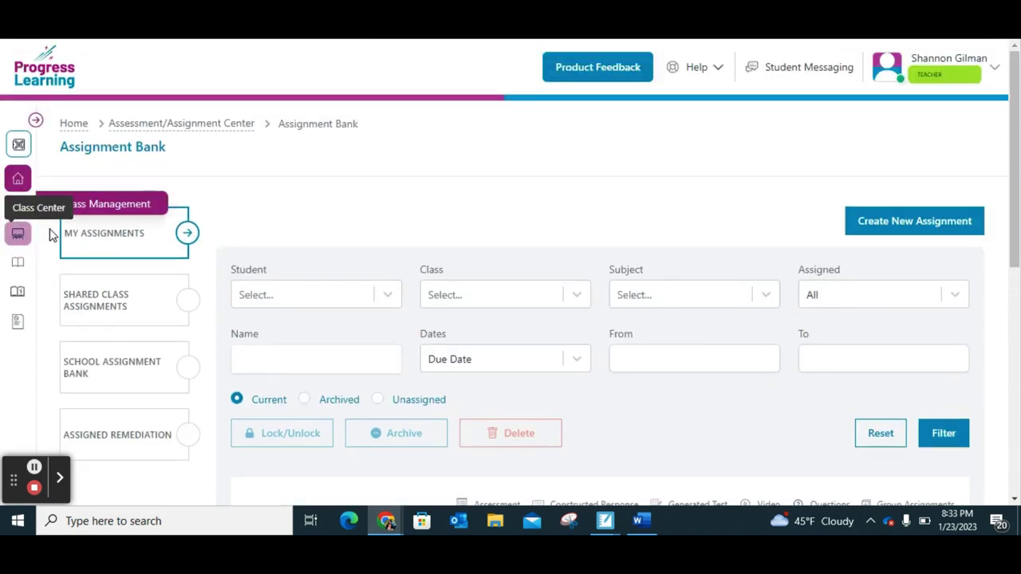
# - Open the gradebook of the 1(A) Biology 1 class from Class Management and view the Practice Test results report
pyautogui.click(134, 204)
pyautogui.scroll(-2, 571, 276)
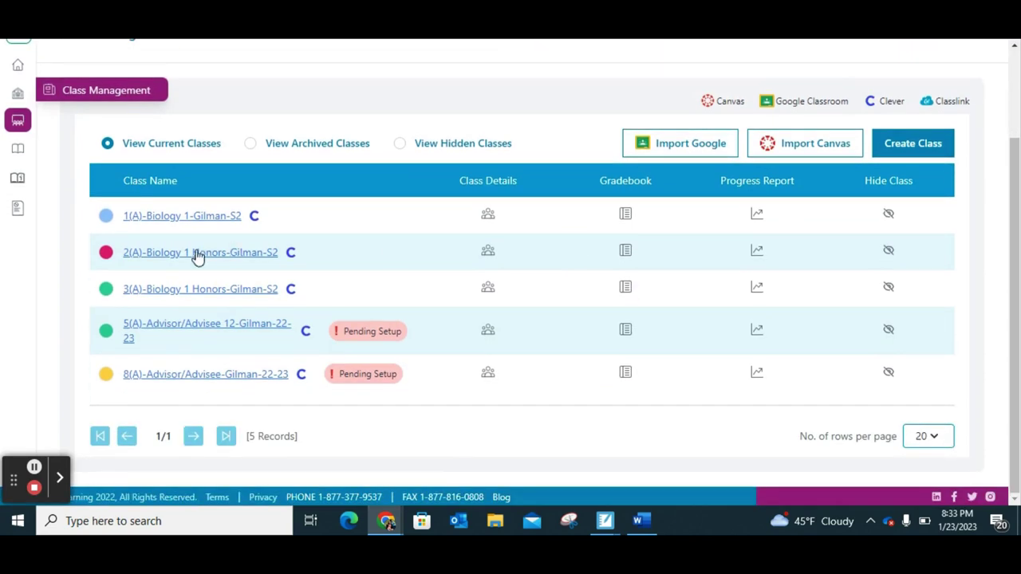
pyautogui.click(627, 219)
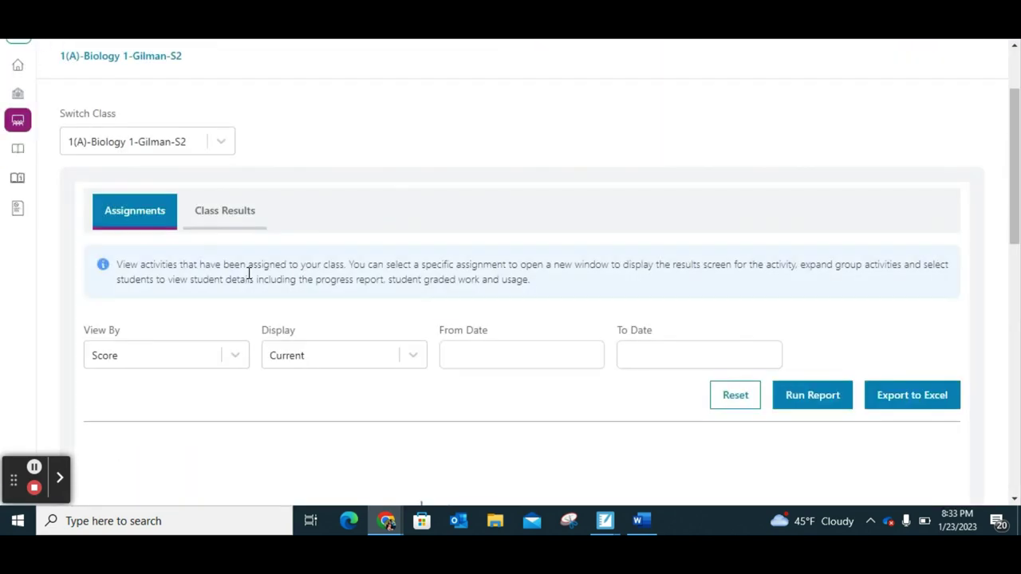
pyautogui.scroll(-5, 249, 274)
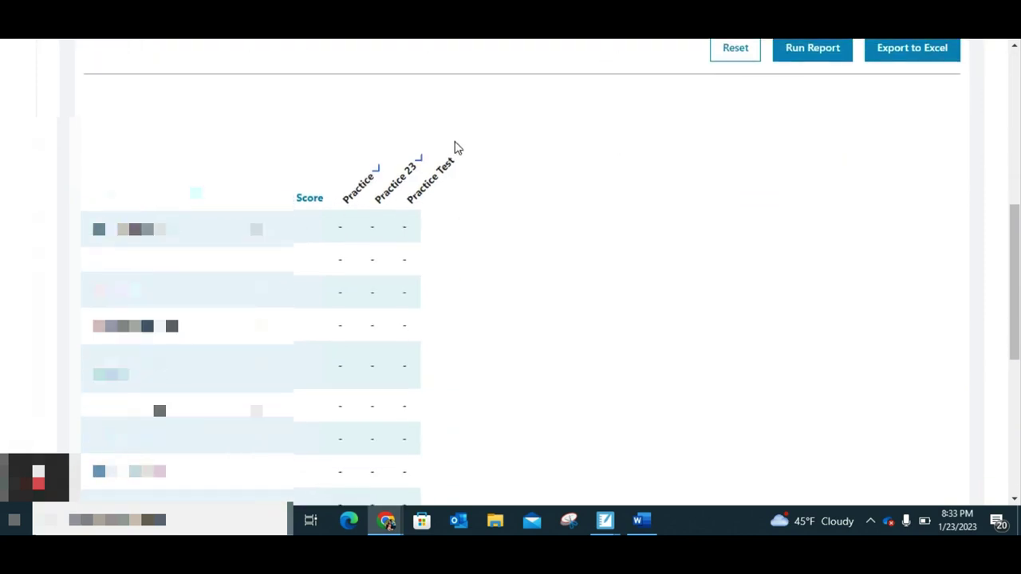
pyautogui.click(418, 200)
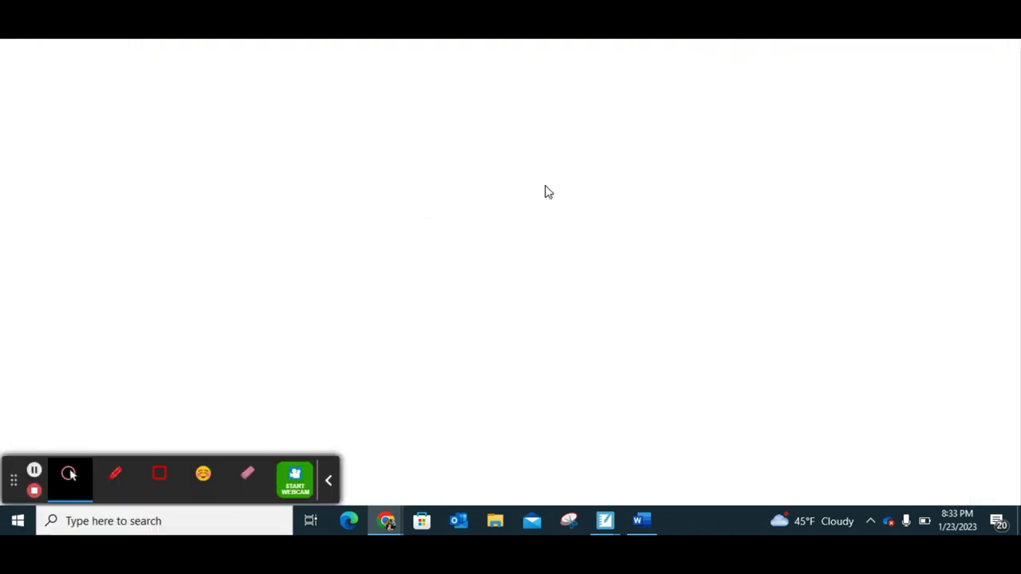
pyautogui.click(327, 481)
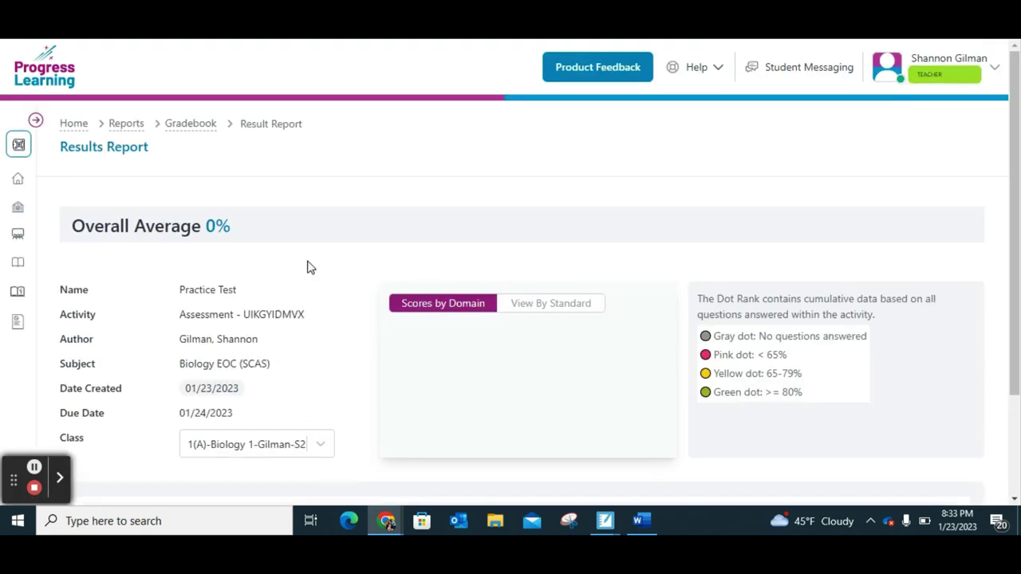
pyautogui.scroll(-2, 182, 359)
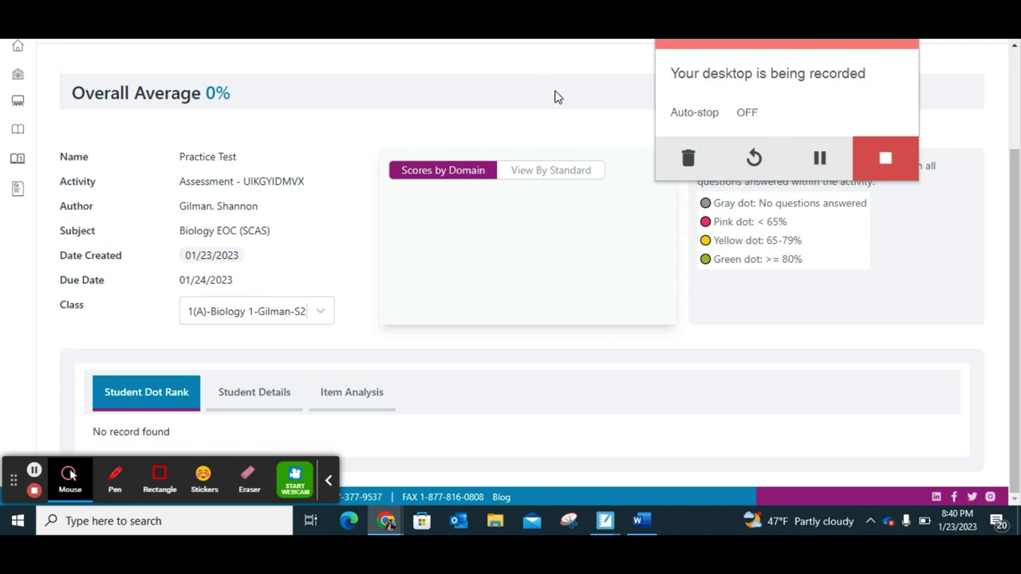
pyautogui.click(328, 479)
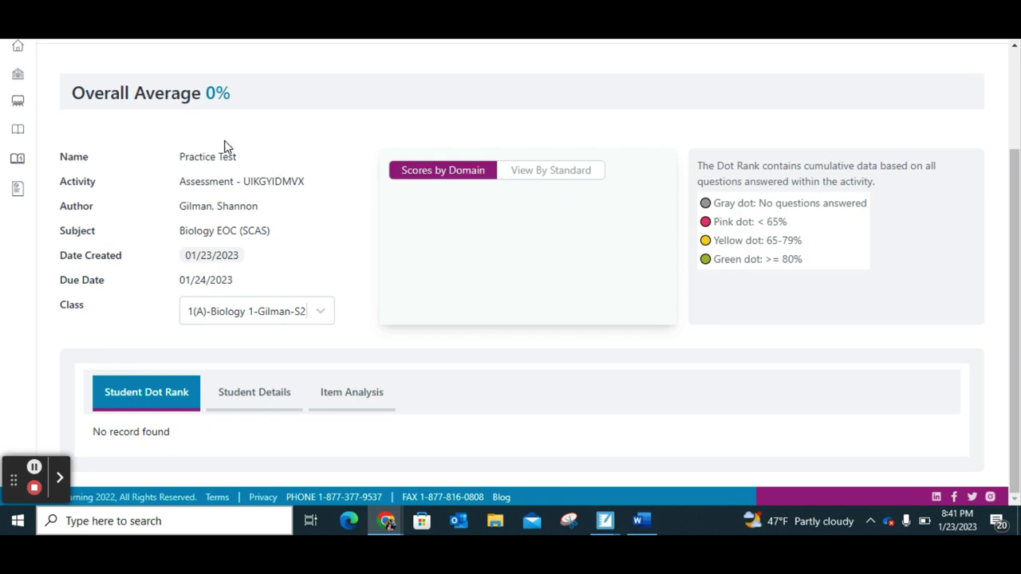
# - Open the 1(A) Biology 1 class's progress report and run it for the subject Biology EOC (SCAS), limited to that class
pyautogui.click(19, 49)
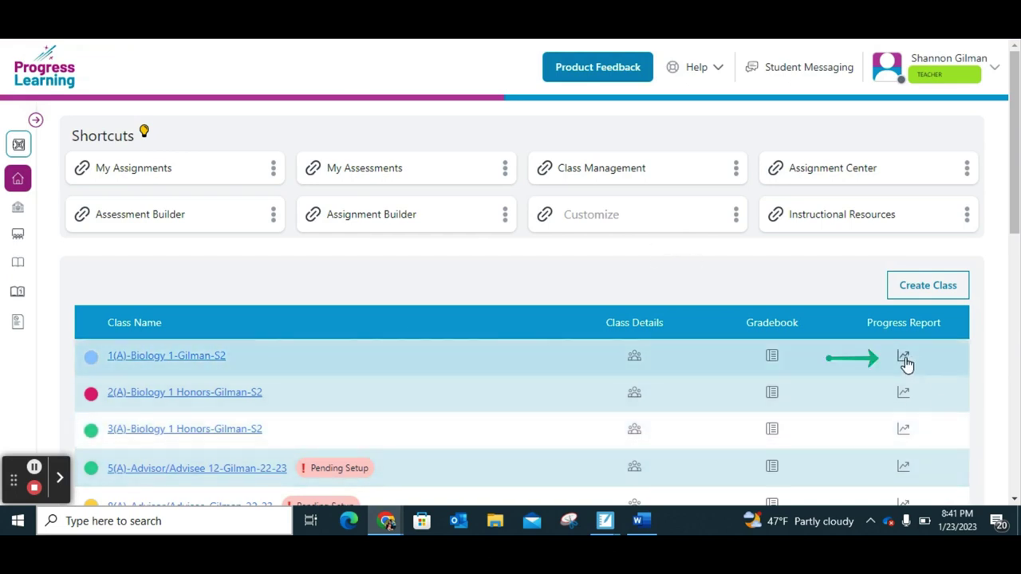
pyautogui.click(904, 359)
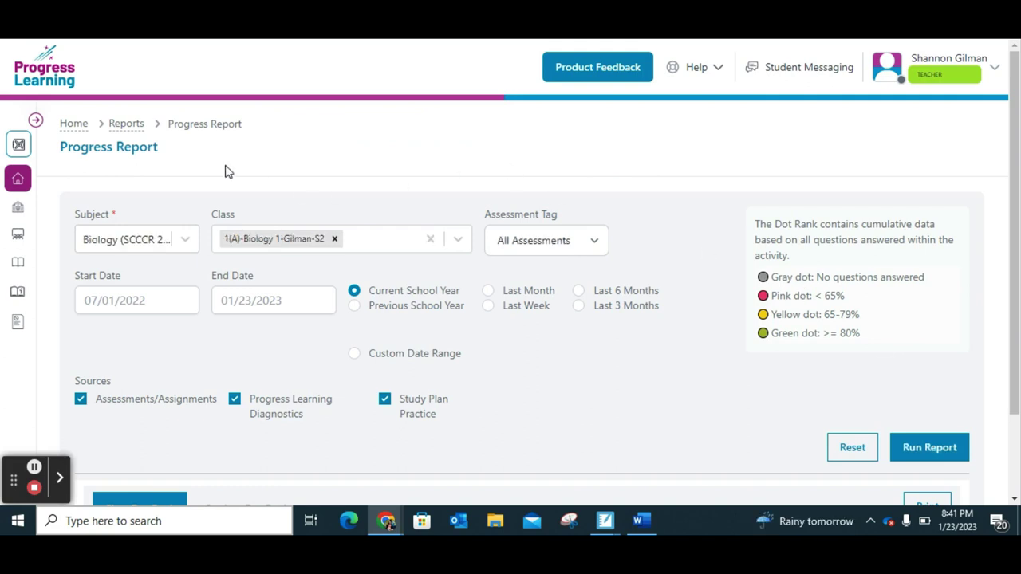
pyautogui.click(162, 252)
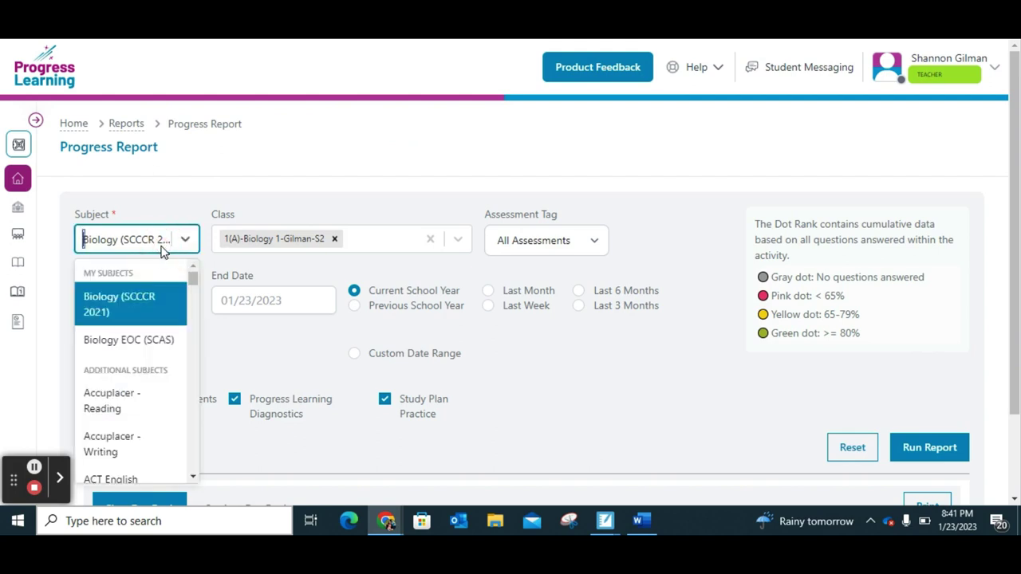
pyautogui.click(158, 342)
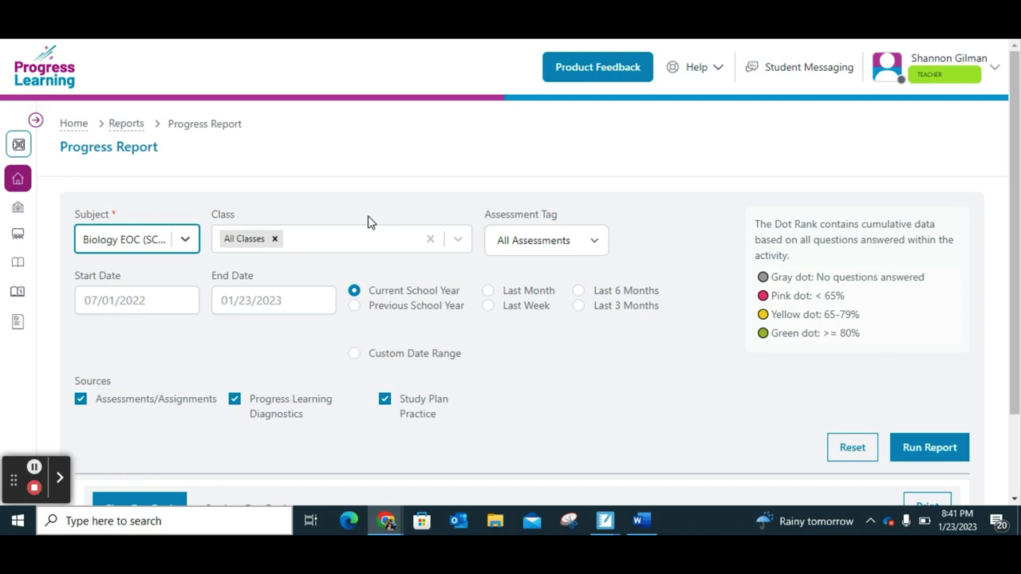
pyautogui.click(409, 247)
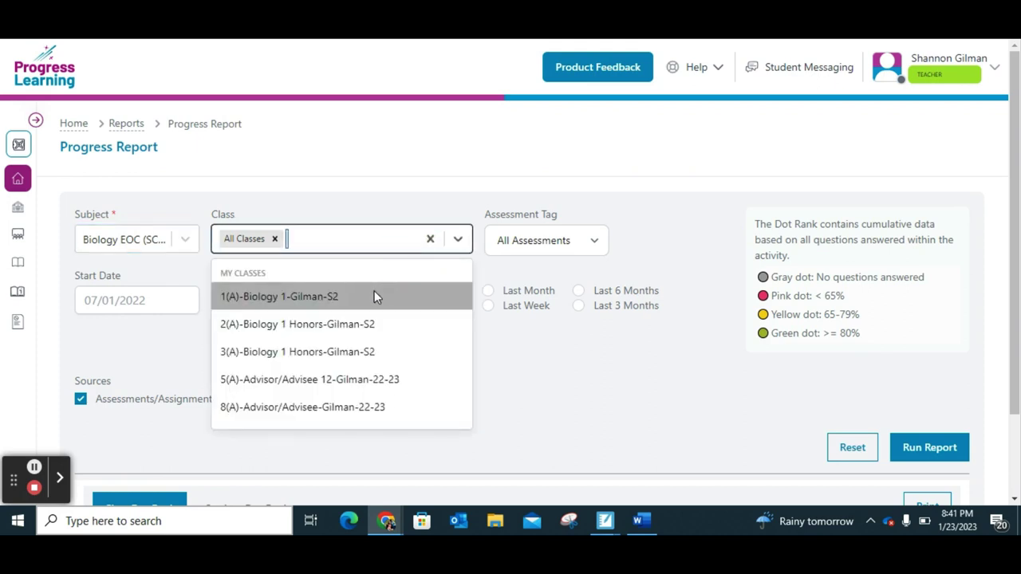
pyautogui.click(322, 299)
pyautogui.click(406, 181)
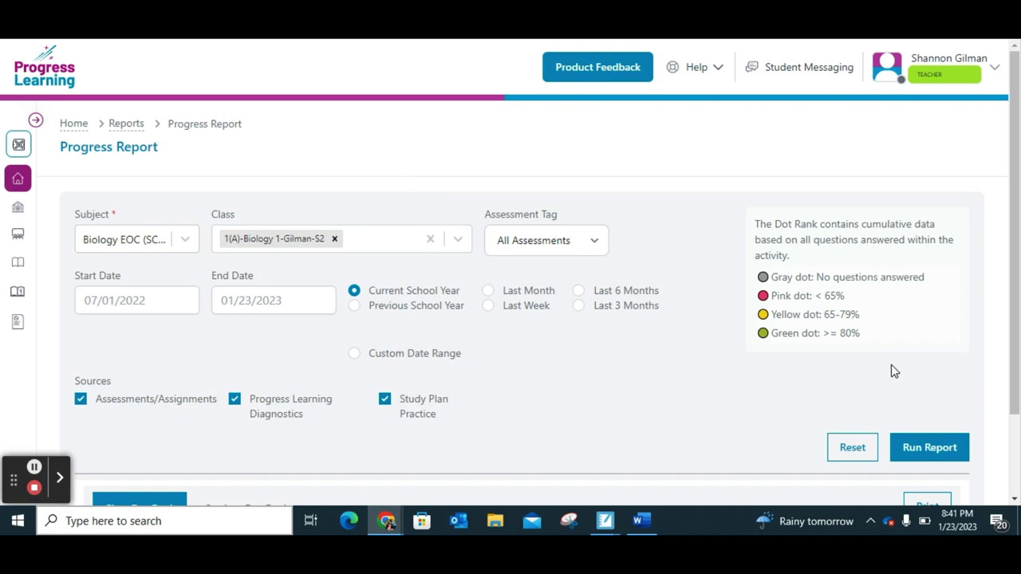
pyautogui.scroll(-1, 891, 367)
pyautogui.click(941, 375)
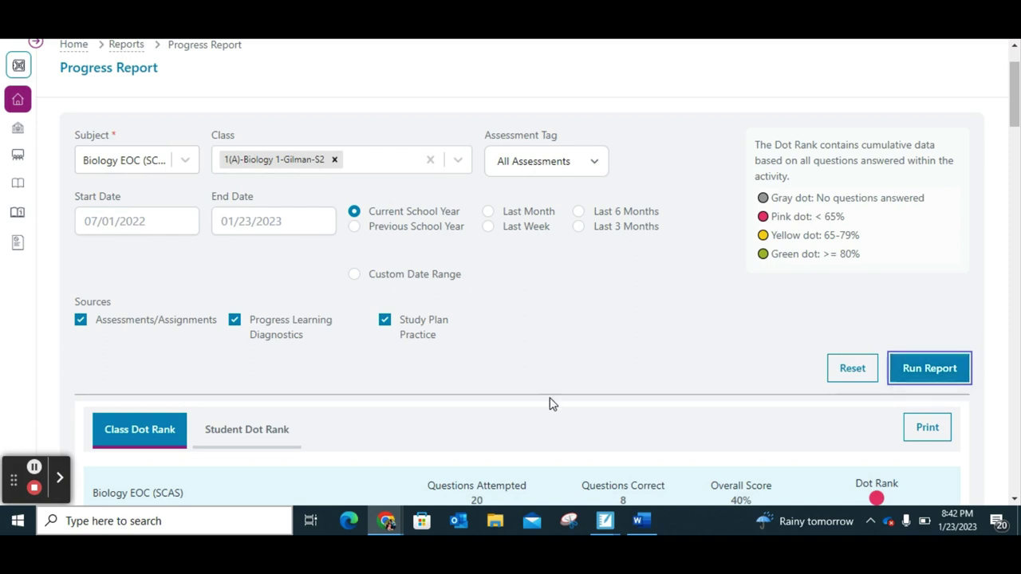
# - Examine the class dot ranks and scores for each standard and domain, from Science and Engineering Practices through Ecosystem Dynamics
pyautogui.scroll(-2, 344, 376)
pyautogui.scroll(-5, 344, 375)
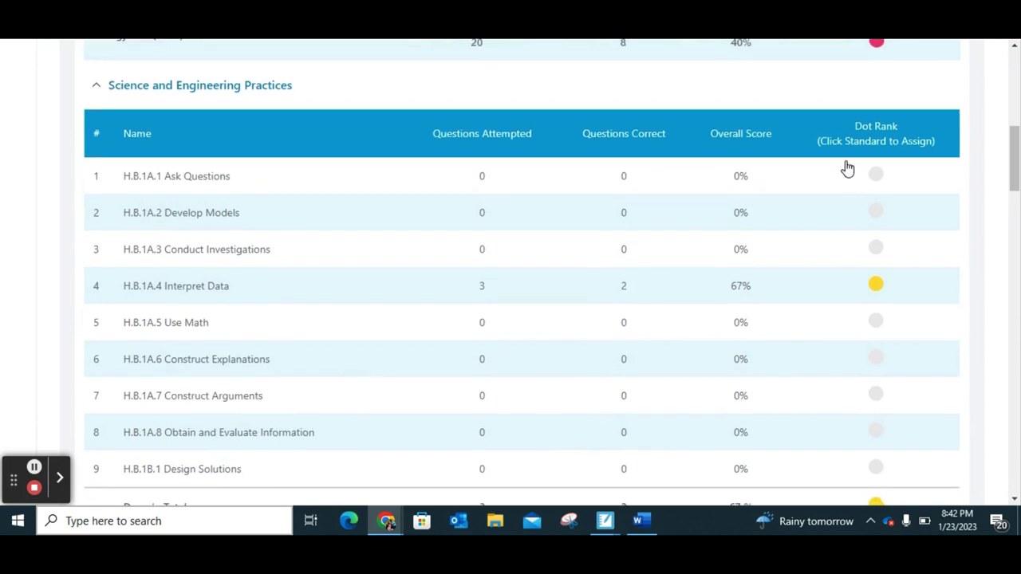
pyautogui.scroll(-1, 871, 234)
pyautogui.click(873, 234)
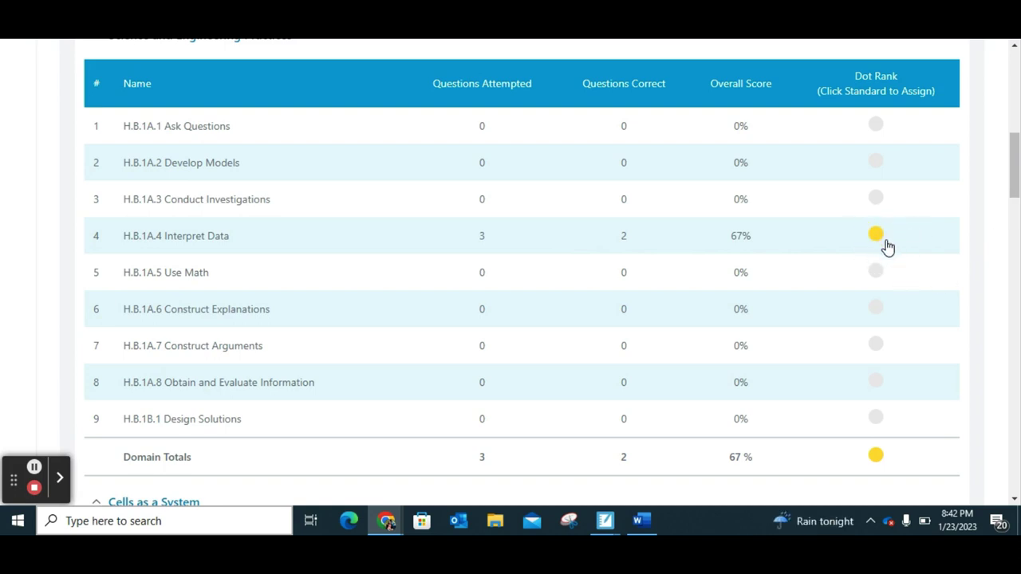
pyautogui.scroll(-3, 901, 250)
pyautogui.scroll(-7, 904, 249)
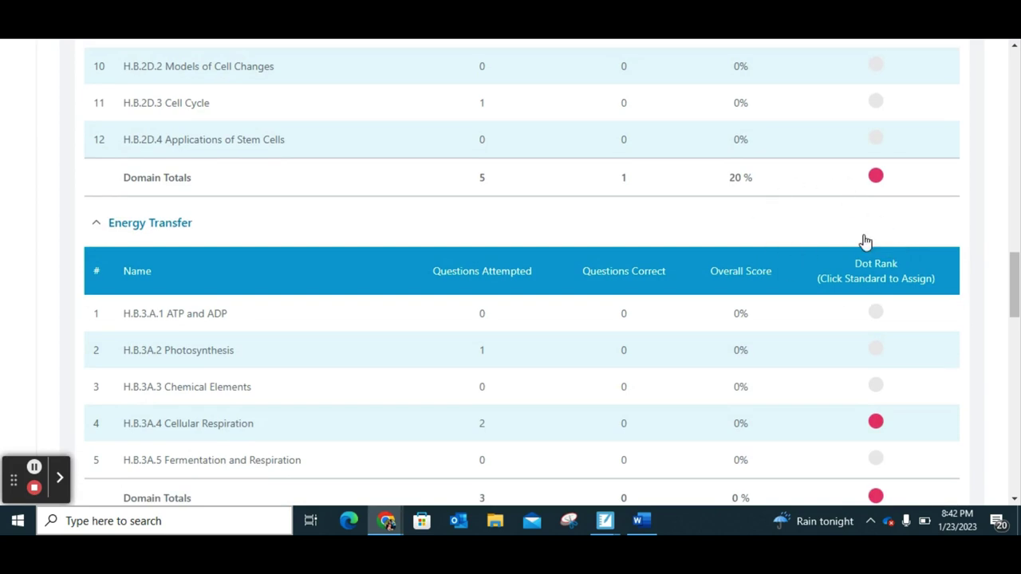
pyautogui.scroll(6, 848, 152)
pyautogui.scroll(-3, 848, 143)
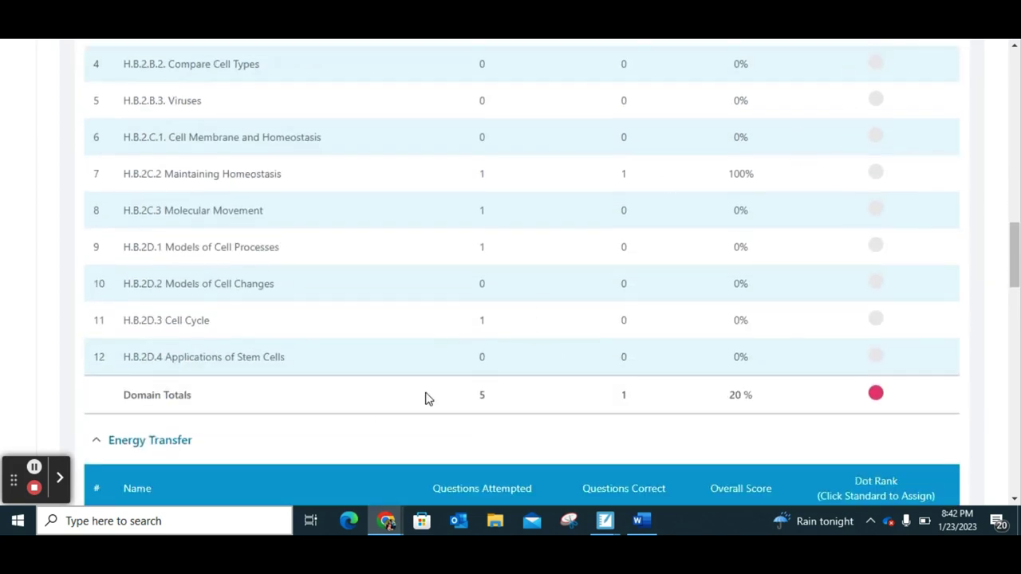
pyautogui.scroll(1, 547, 189)
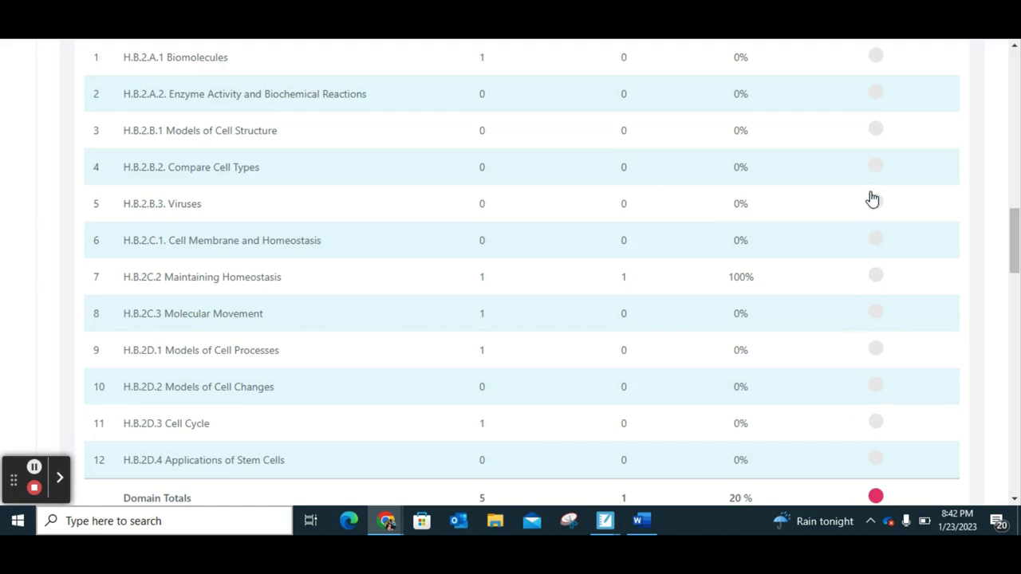
pyautogui.scroll(3, 873, 200)
pyautogui.scroll(-1, 873, 200)
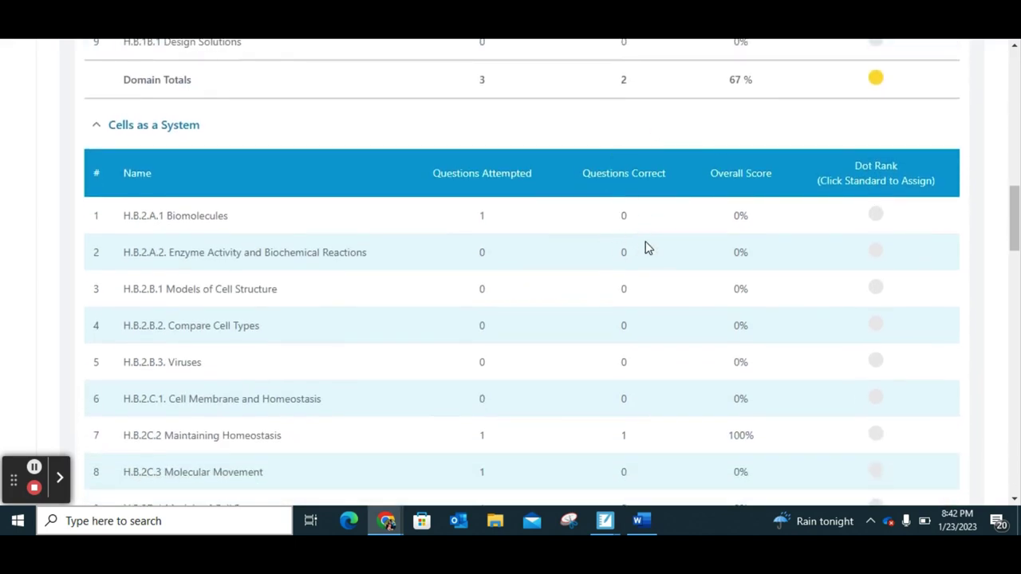
pyautogui.scroll(-3, 646, 247)
pyautogui.scroll(-3, 646, 247)
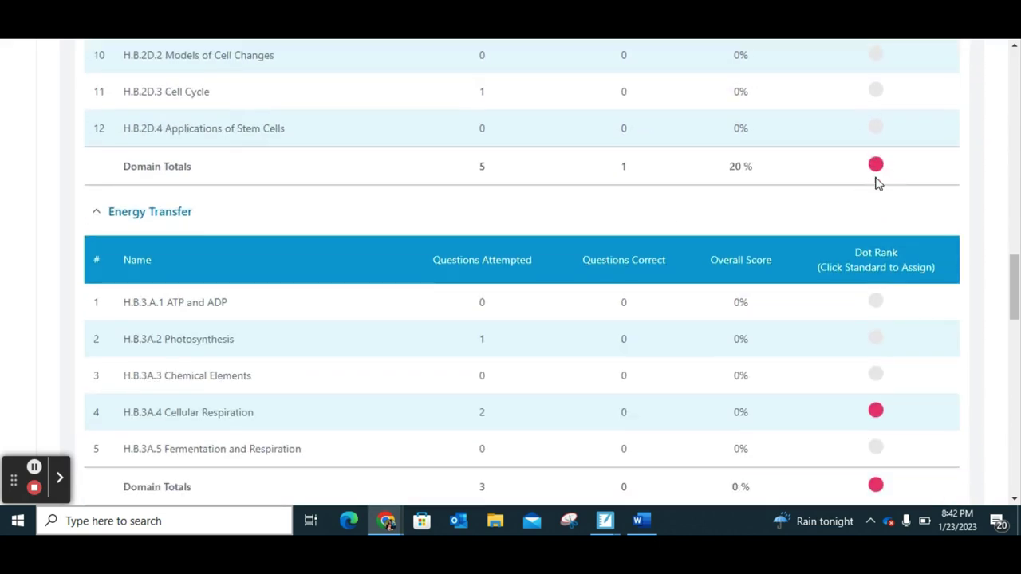
pyautogui.scroll(-3, 878, 183)
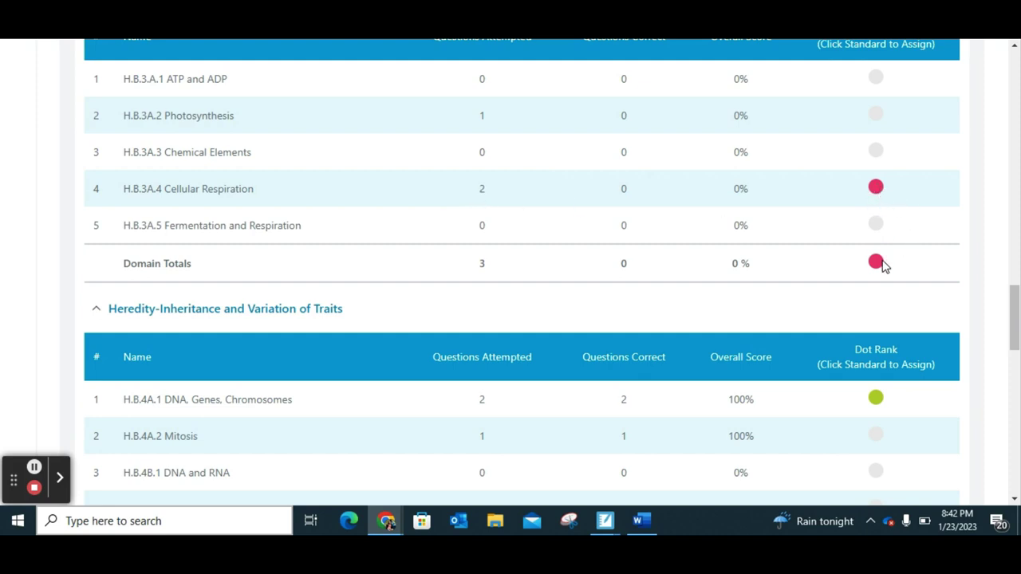
pyautogui.scroll(-2, 896, 292)
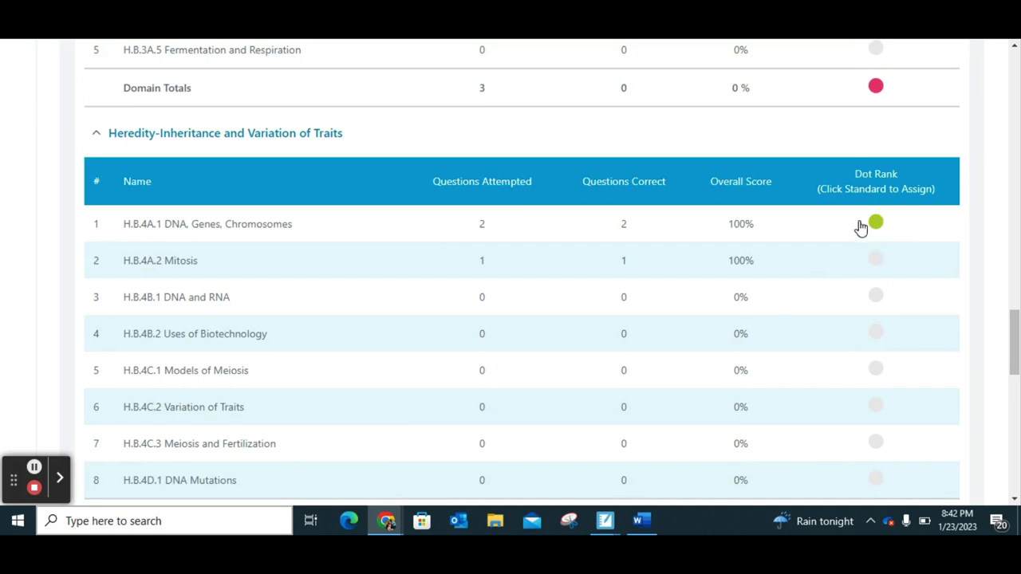
pyautogui.scroll(-10, 860, 225)
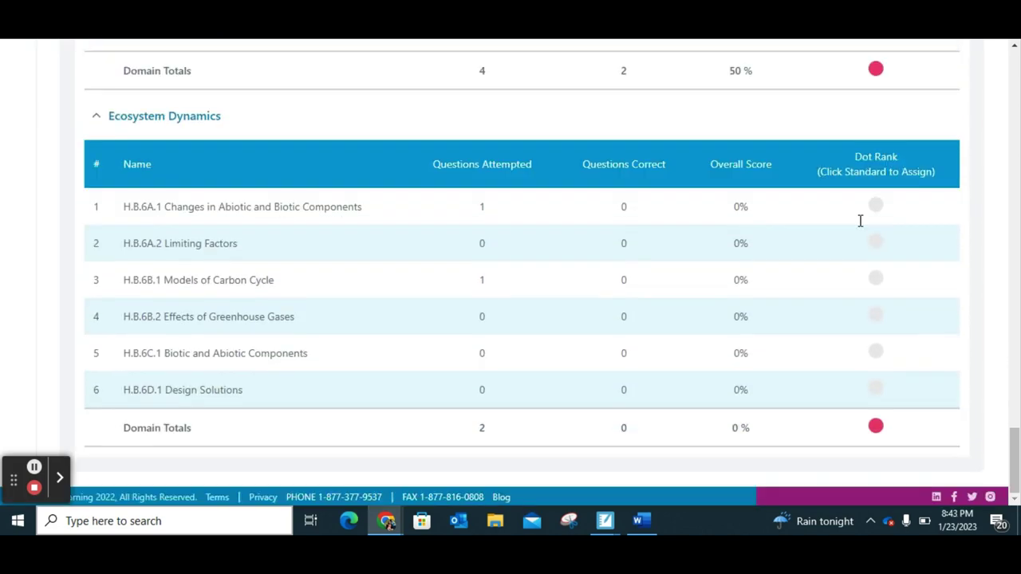
# - Switch the progress report to Student Dot Rank and look through the score rows of all students
pyautogui.scroll(20, 860, 221)
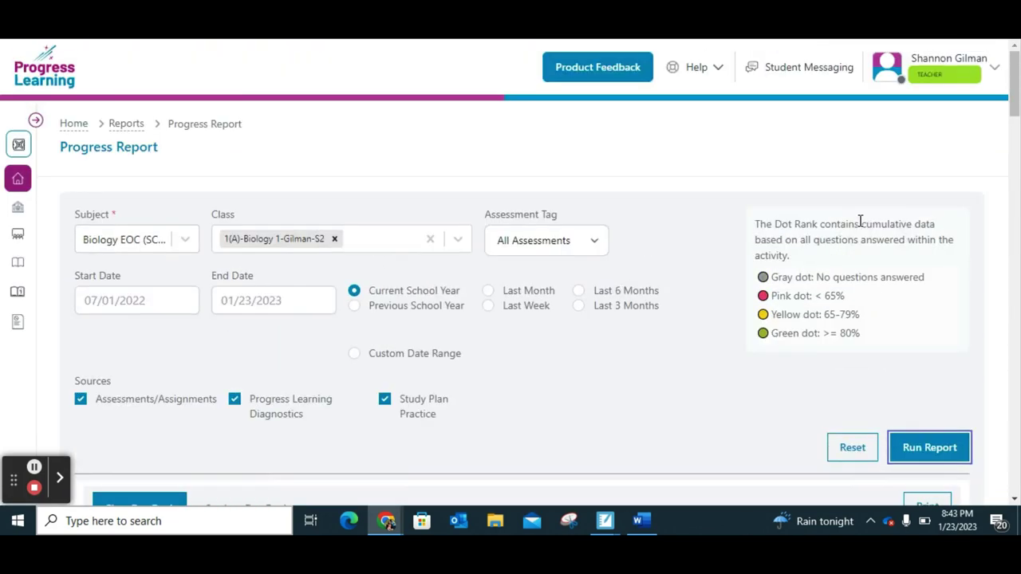
pyautogui.scroll(-3, 860, 223)
pyautogui.scroll(-1, 860, 223)
pyautogui.click(267, 240)
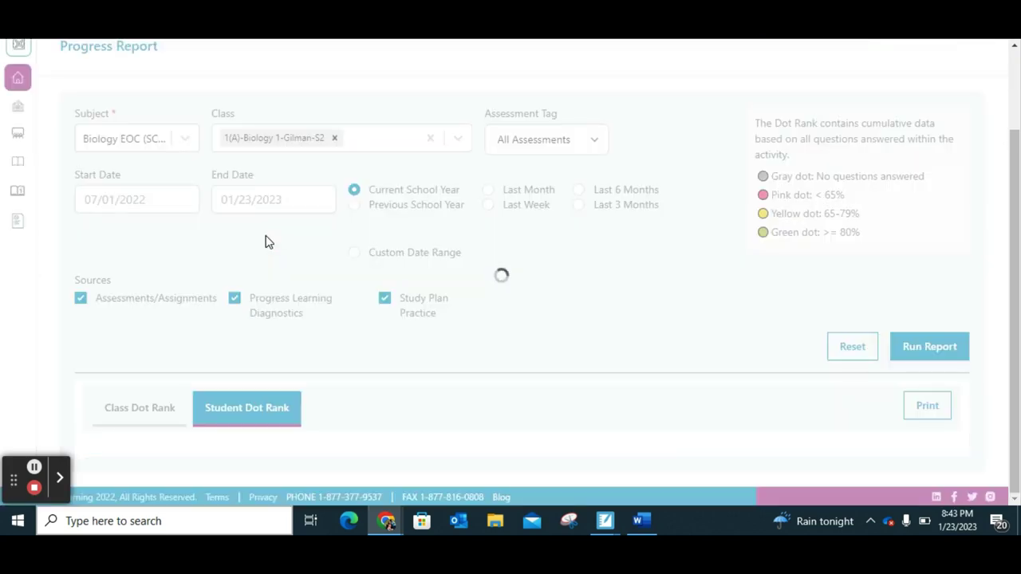
pyautogui.scroll(-2, 267, 241)
pyautogui.scroll(-3, 267, 241)
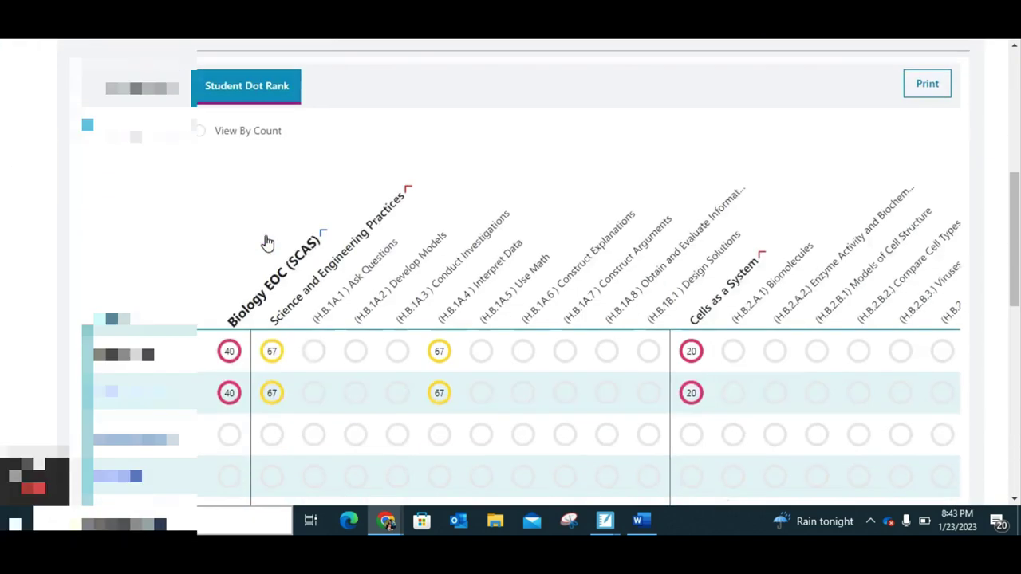
pyautogui.scroll(-1, 268, 241)
pyautogui.scroll(-3, 268, 241)
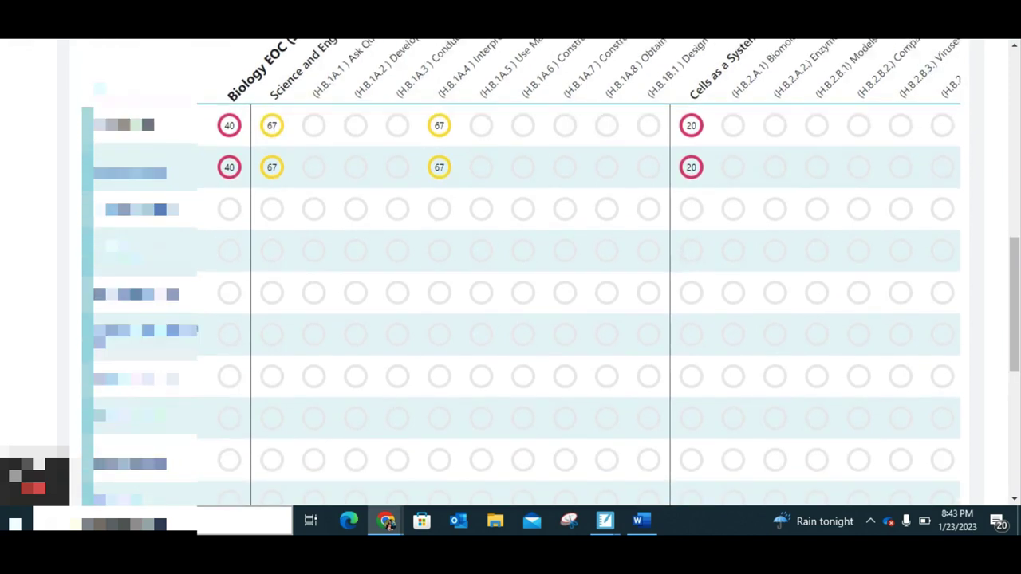
pyautogui.scroll(-3, 198, 241)
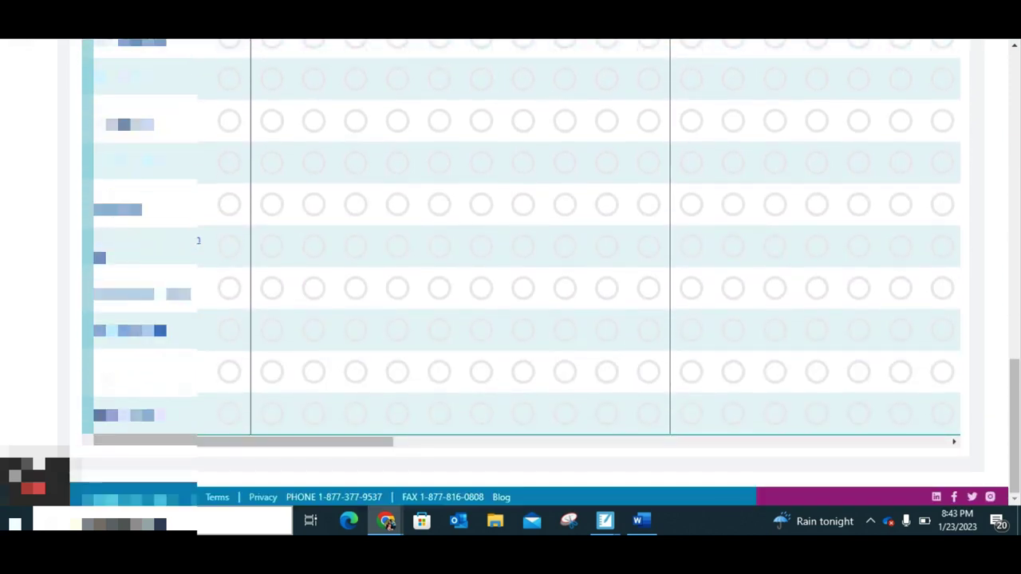
# - Compare the student dot ranks across the standards, from Science and Engineering Practices through Ecosystem Dynamics
pyautogui.scroll(5, 198, 240)
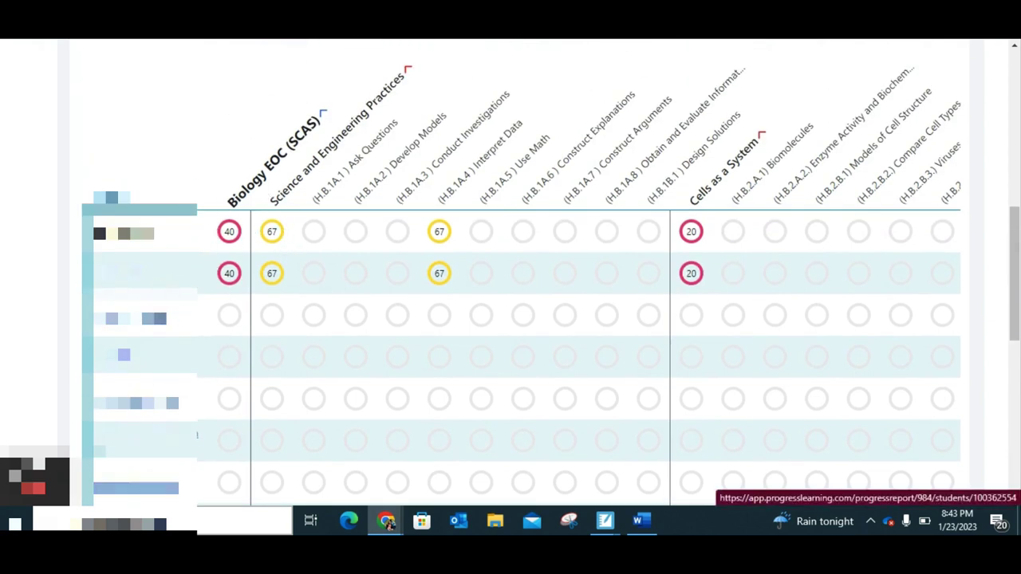
pyautogui.scroll(2, 135, 488)
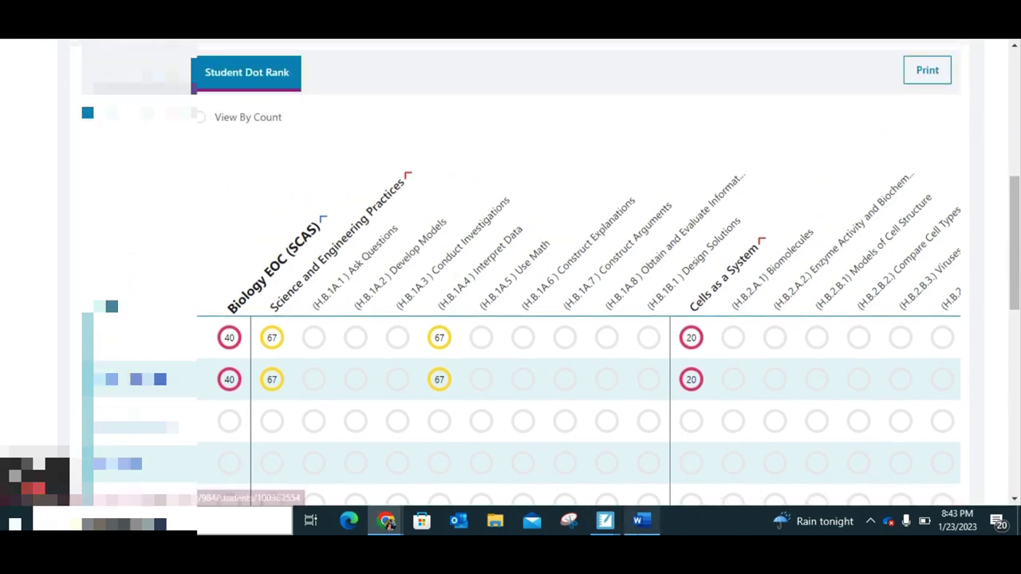
pyautogui.hscroll(15, 683, 323)
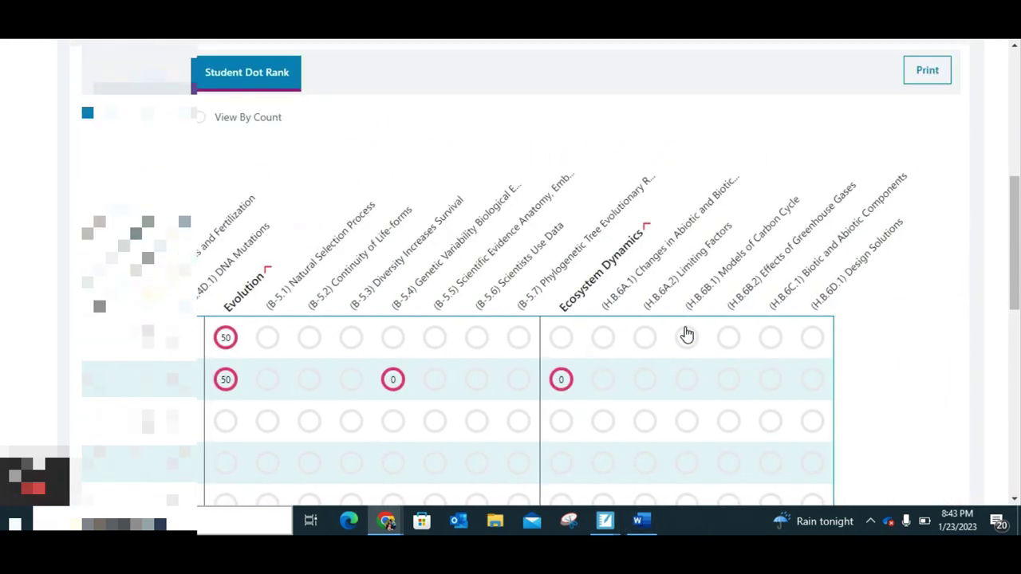
pyautogui.hscroll(-5, 687, 334)
pyautogui.hscroll(-2, 687, 334)
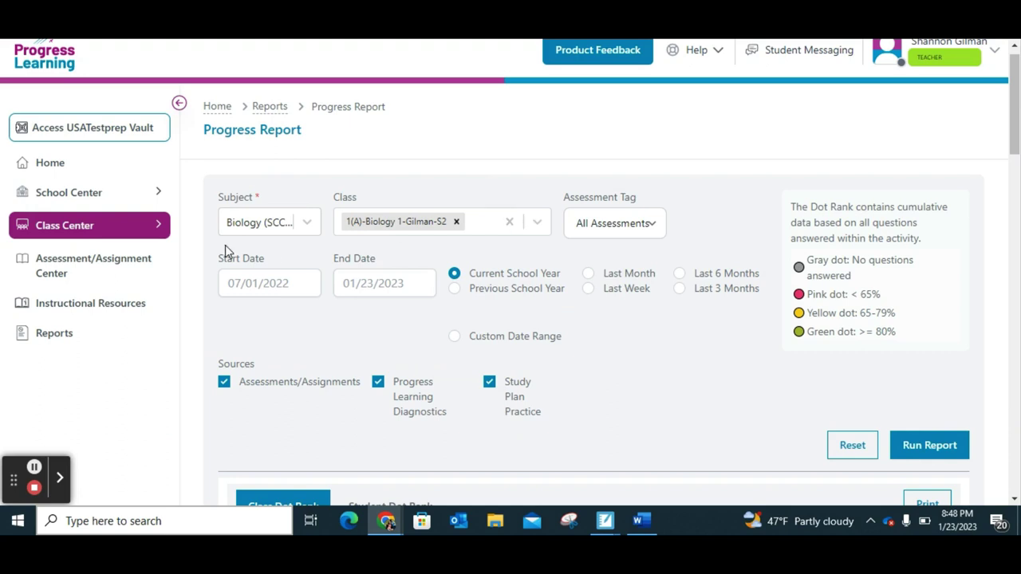
# - Open the gradebook of the 1(A) Biology 1 class from Class Management and look through the students' assignment scores
pyautogui.click(130, 225)
pyautogui.click(120, 255)
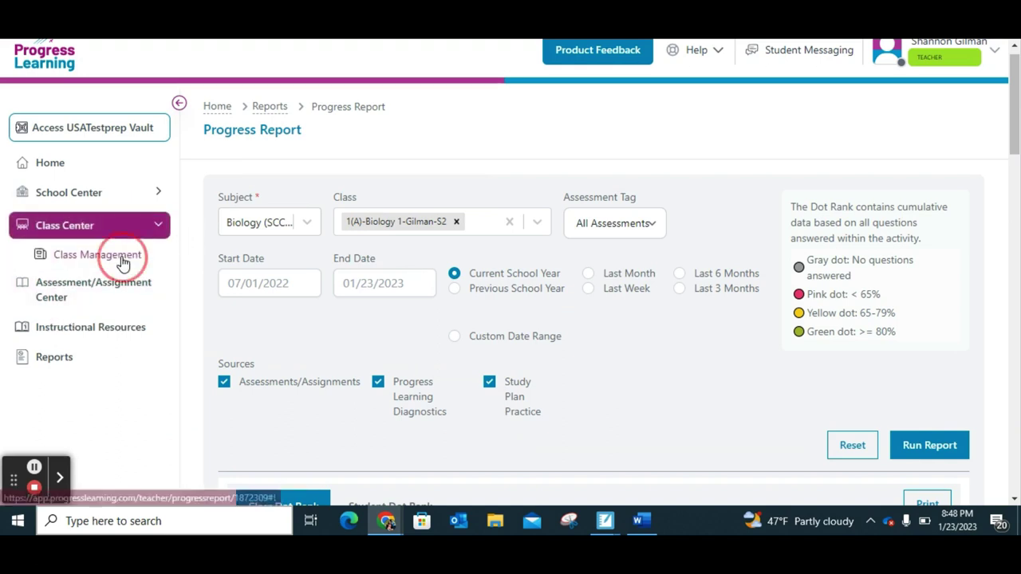
pyautogui.scroll(-1, 411, 249)
pyautogui.scroll(-1, 414, 252)
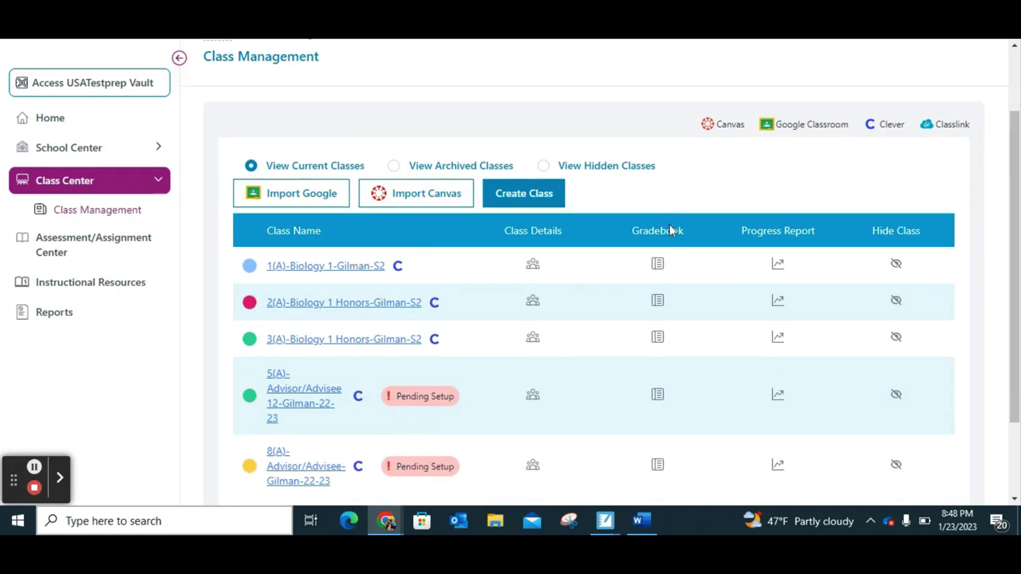
pyautogui.click(657, 267)
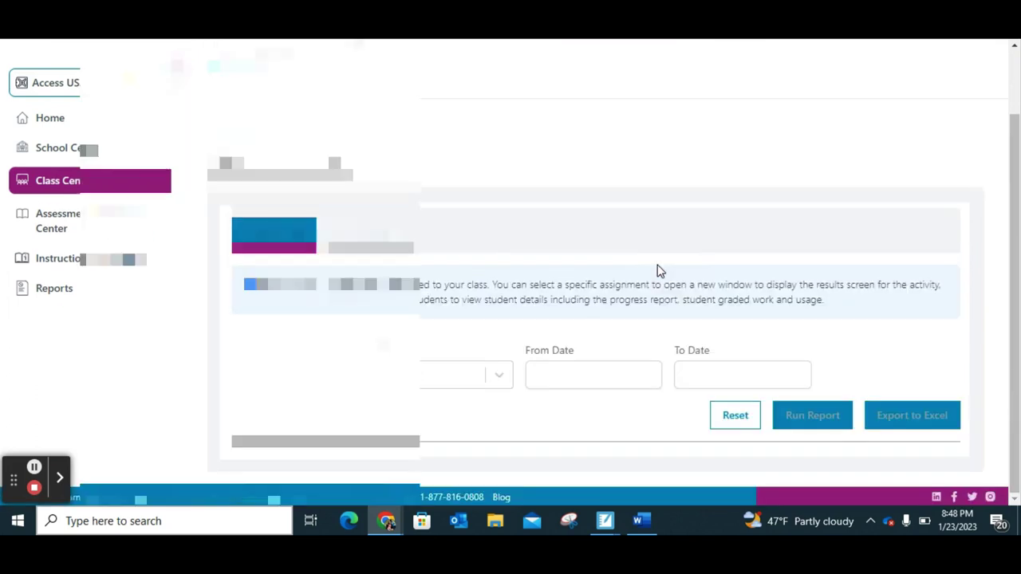
pyautogui.scroll(-3, 659, 265)
pyautogui.scroll(-7, 659, 264)
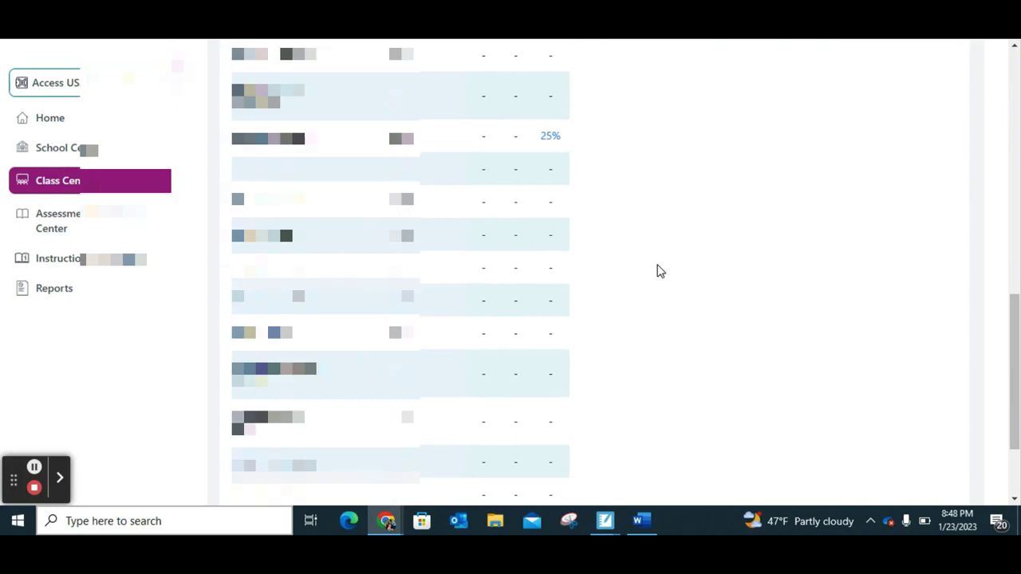
# - Open the scored student's Practice Test result and review the practice needed by standard and the answers to individual items
pyautogui.click(551, 146)
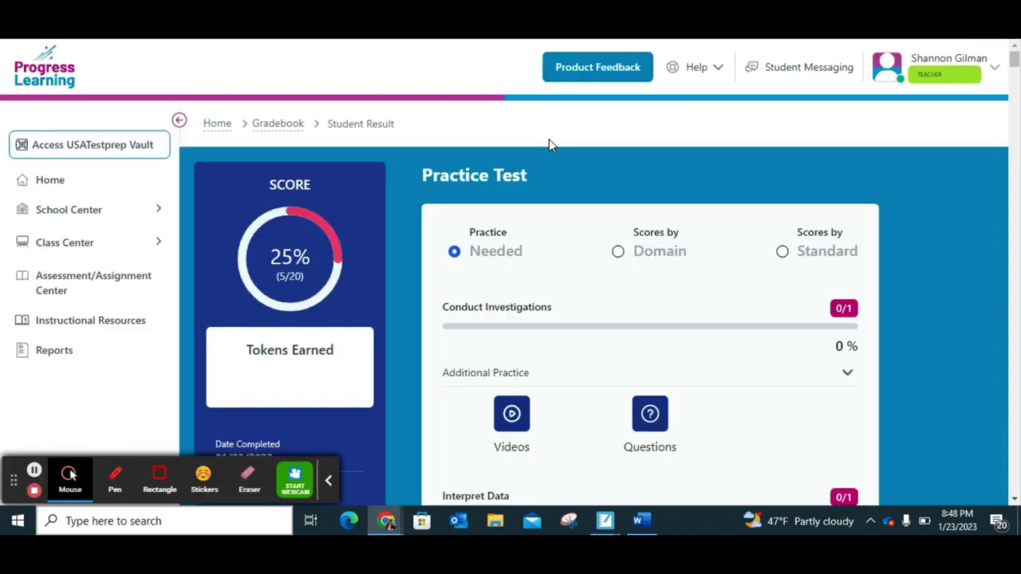
pyautogui.scroll(-6, 352, 224)
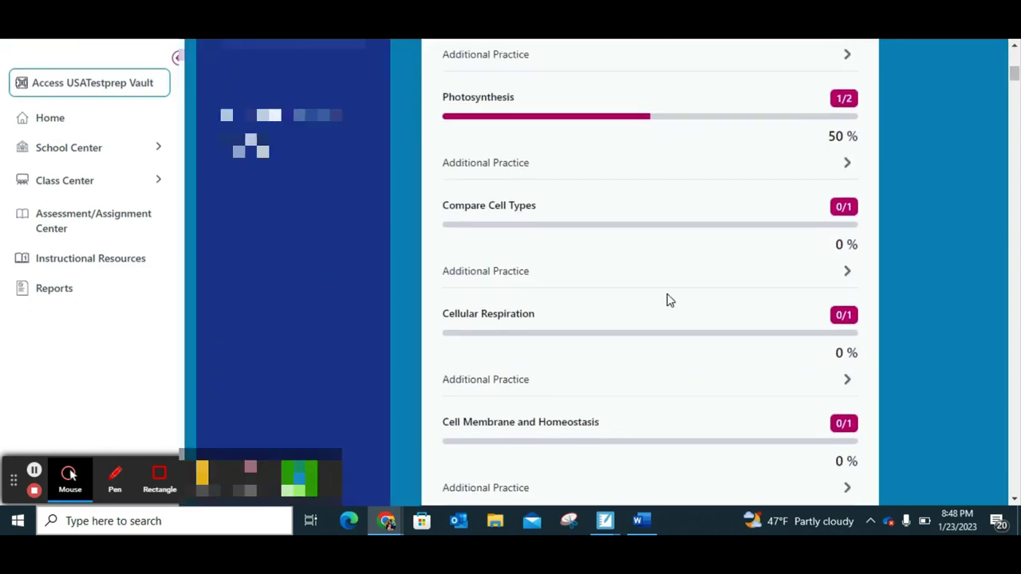
pyautogui.scroll(-15, 669, 300)
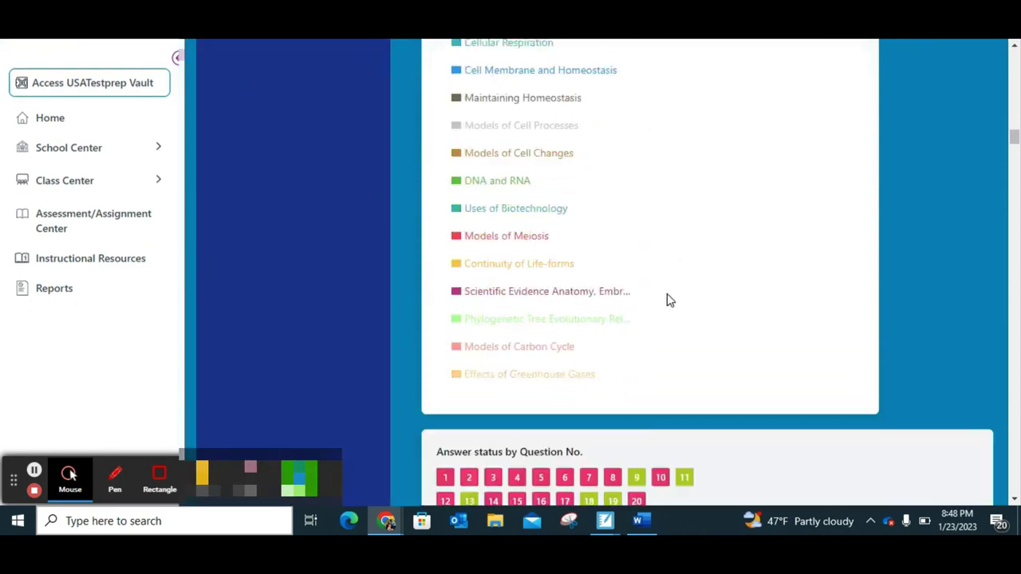
pyautogui.scroll(-15, 669, 300)
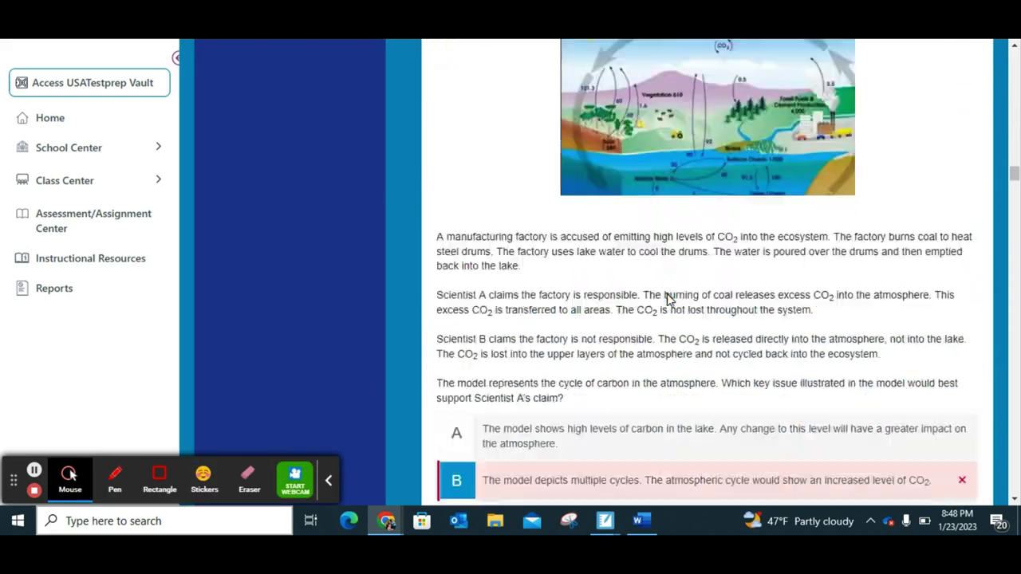
pyautogui.scroll(-20, 668, 300)
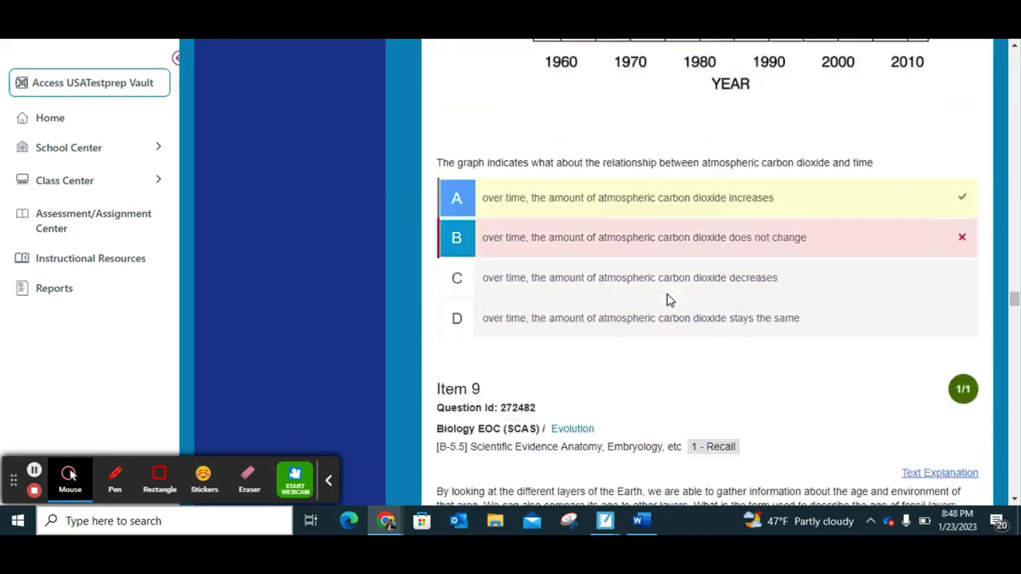
pyautogui.scroll(20, 669, 300)
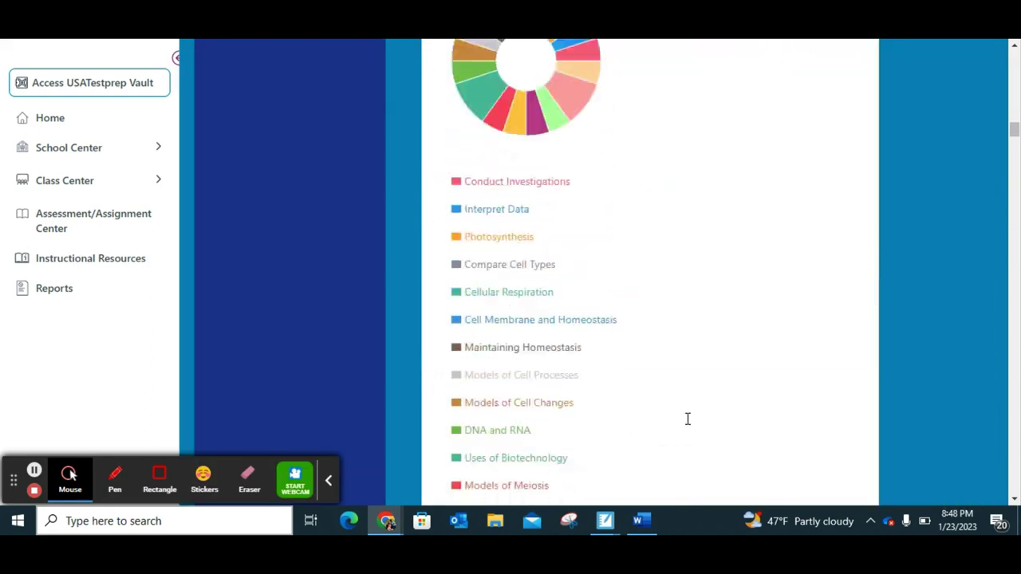
pyautogui.scroll(10, 688, 421)
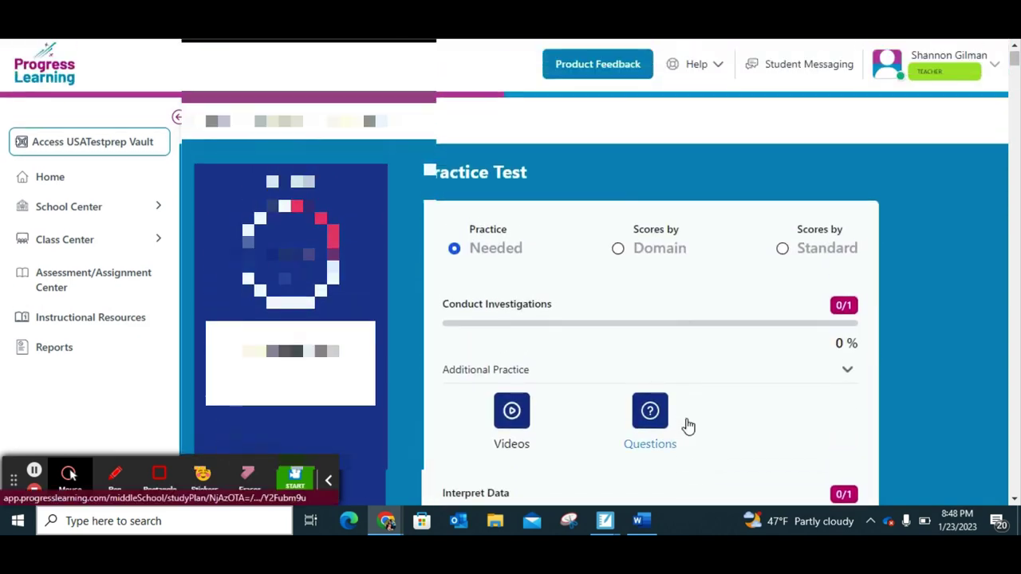
# - Return to the class gradebook, open the Practice Test results report and review its scores by domain and Student Dot Rank section
pyautogui.hotkey('alt', 'Left')
pyautogui.scroll(5, 481, 274)
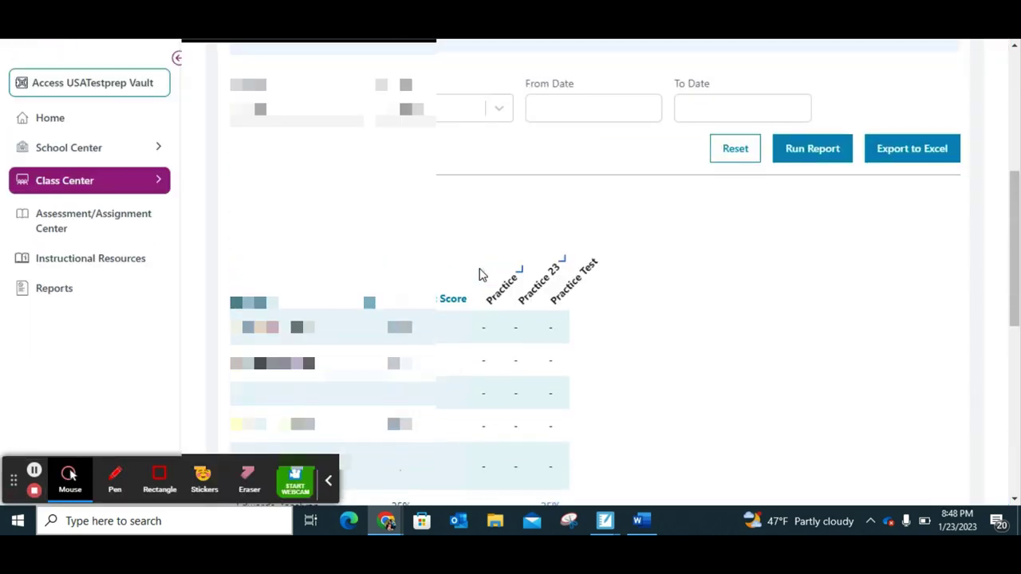
pyautogui.click(576, 289)
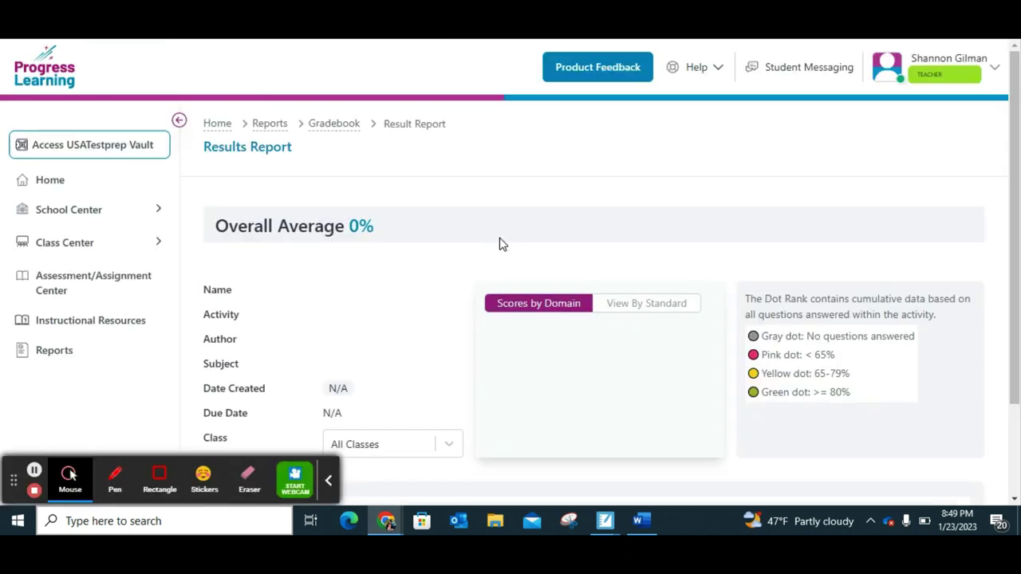
pyautogui.scroll(-2, 515, 247)
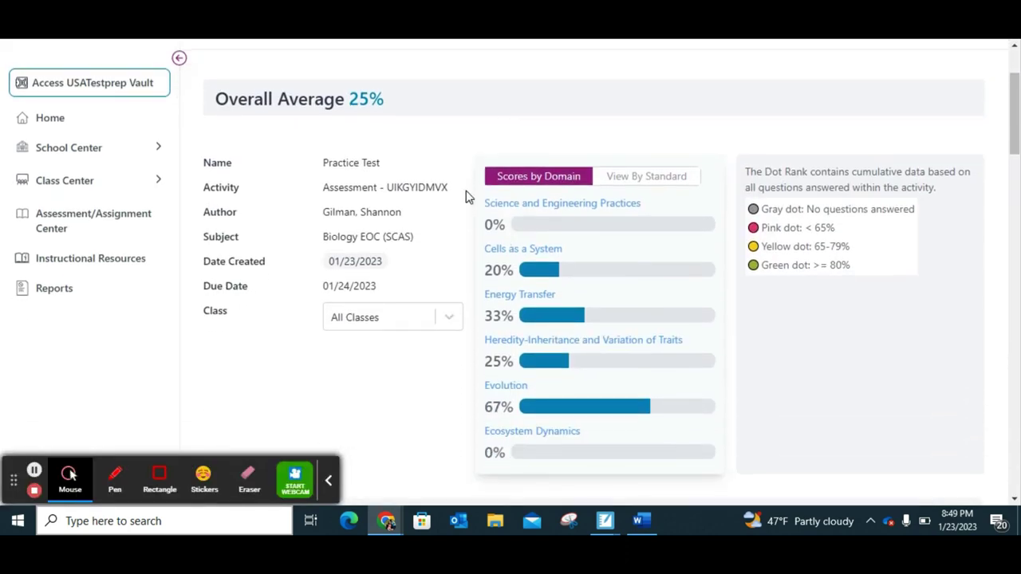
pyautogui.scroll(-3, 554, 375)
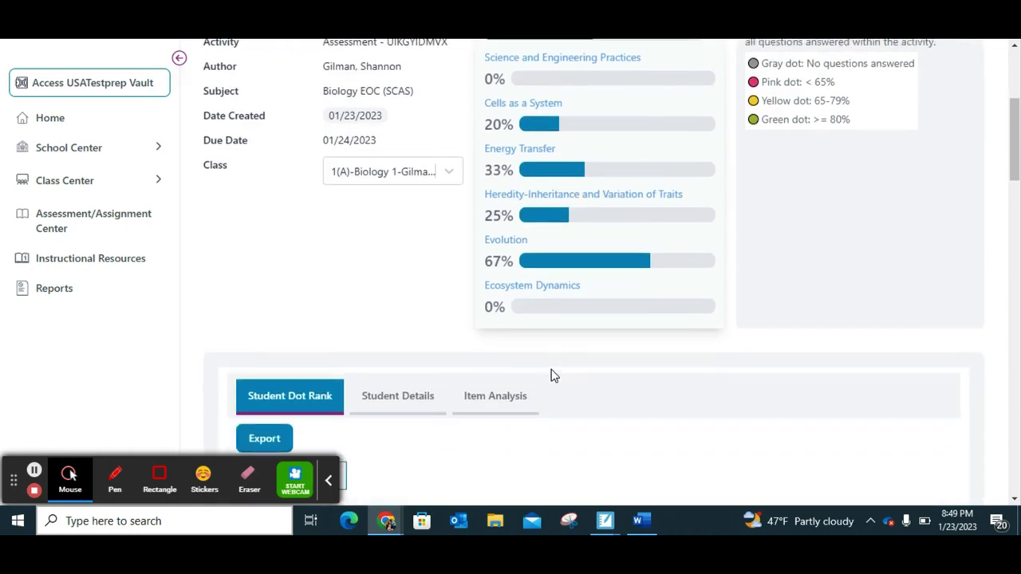
pyautogui.scroll(-1, 555, 375)
pyautogui.scroll(3, 554, 375)
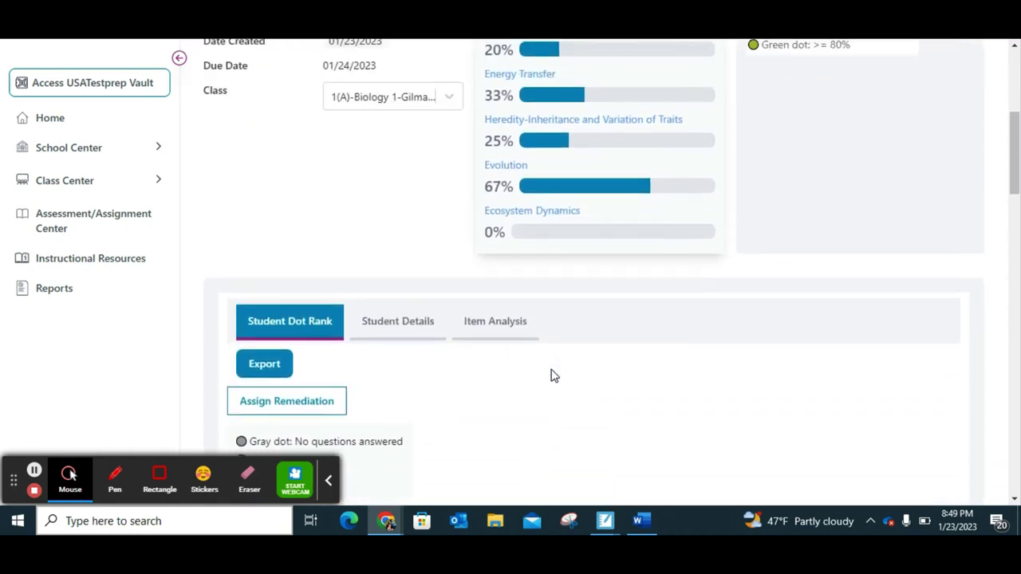
pyautogui.scroll(-4, 554, 375)
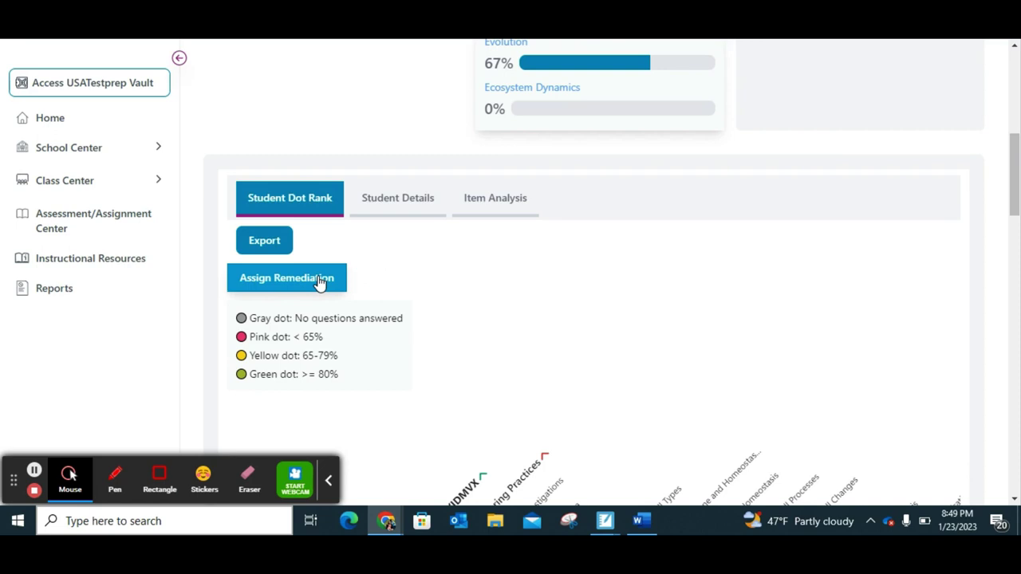
# - Start a remediation assignment from the Practice Test results and target two weak areas
pyautogui.click(319, 281)
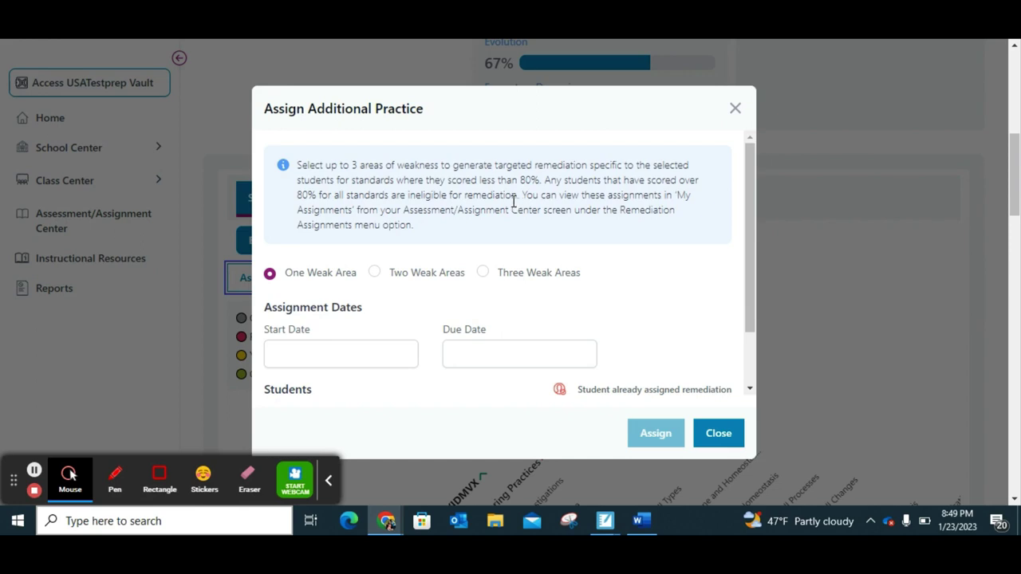
pyautogui.scroll(-2, 401, 219)
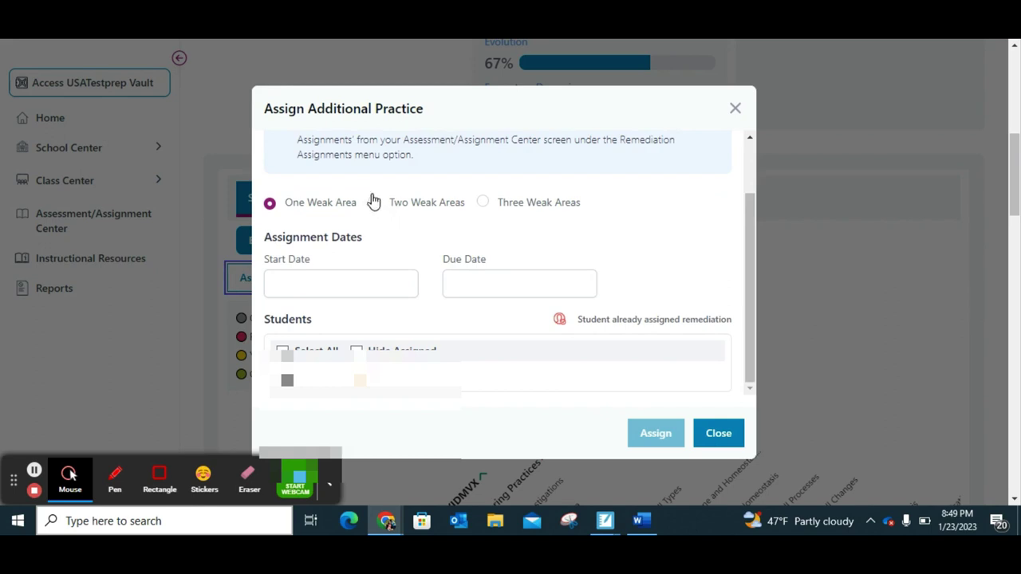
pyautogui.rightClick(375, 205)
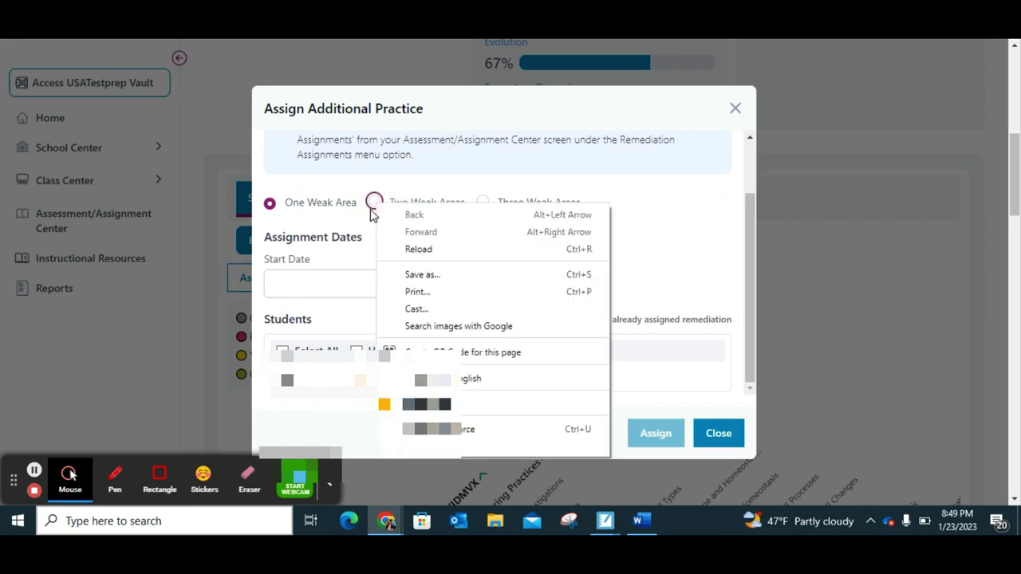
pyautogui.click(374, 206)
pyautogui.click(374, 204)
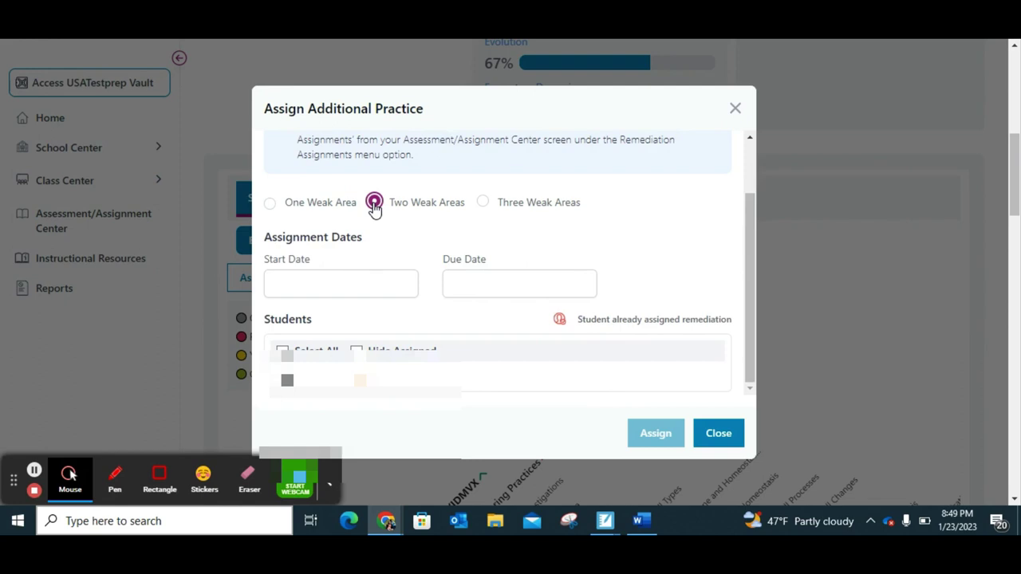
# - Set the remediation's start date to 01/23/2023 and due date to 01/27/2023, and select all listed students
pyautogui.click(346, 287)
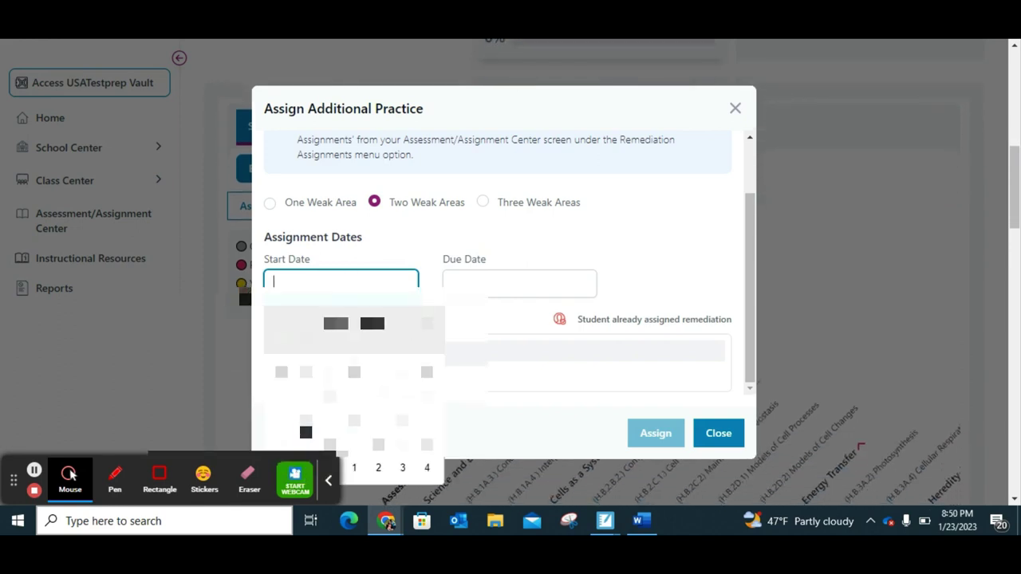
pyautogui.click(305, 444)
pyautogui.click(495, 287)
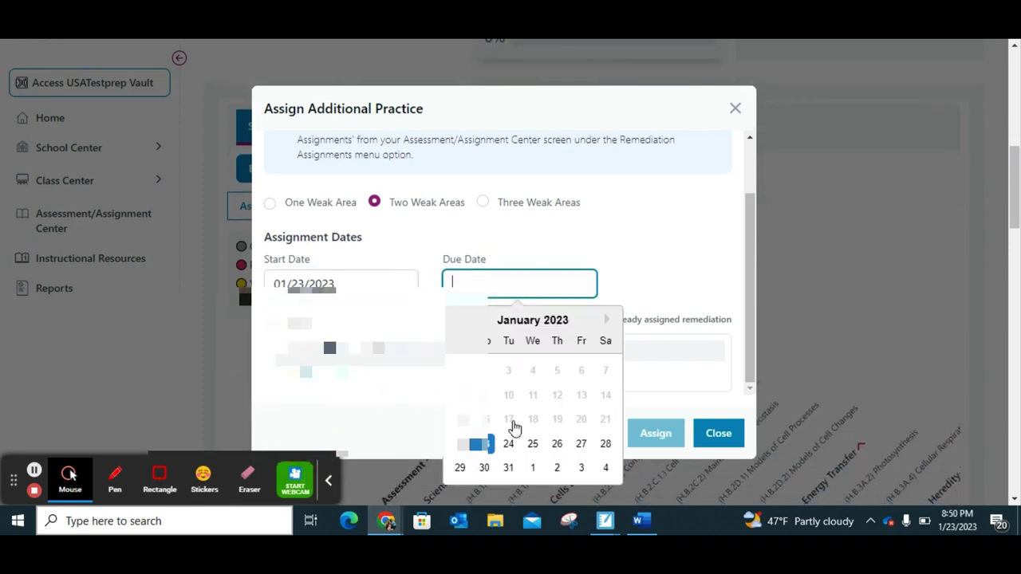
pyautogui.click(583, 451)
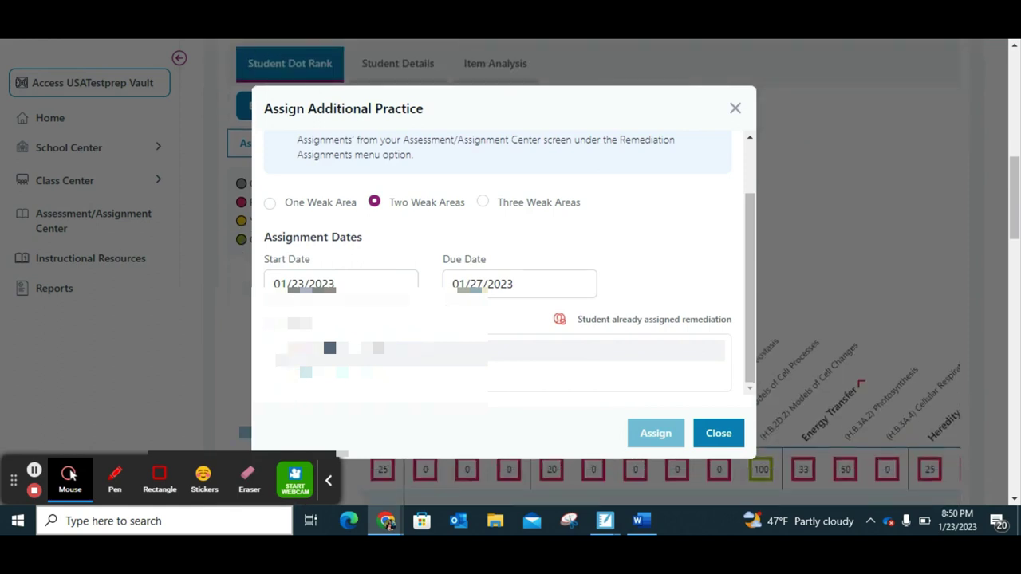
pyautogui.click(281, 348)
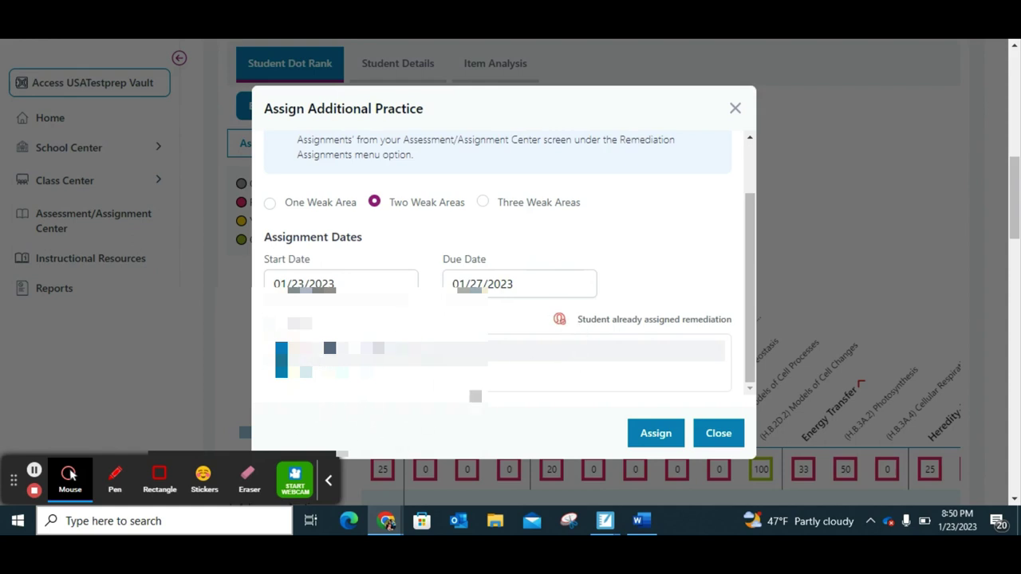
pyautogui.scroll(2, 553, 374)
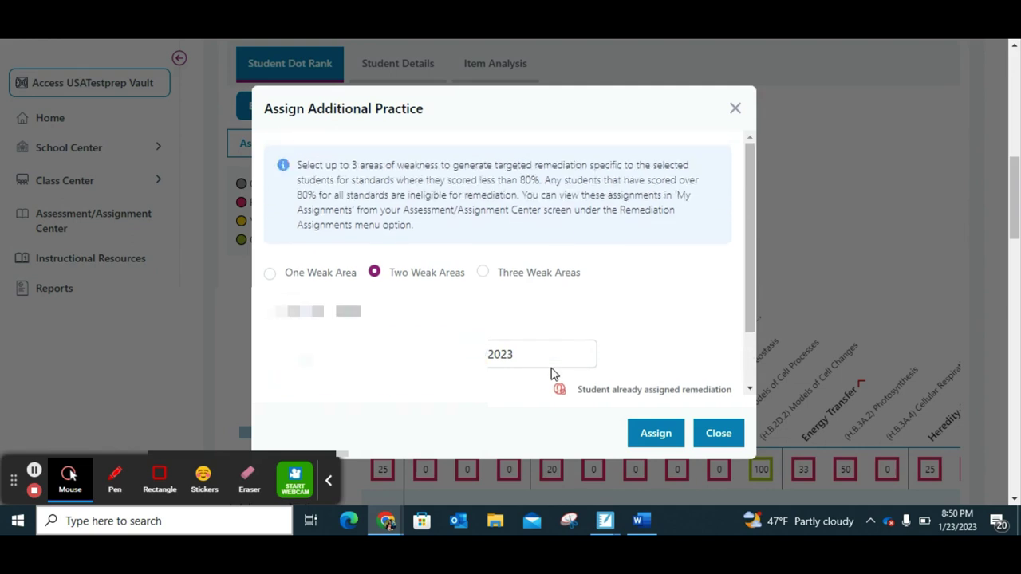
# - Assign the two-area remediation to the selected students and look through the Student Dot Rank results
pyautogui.click(668, 438)
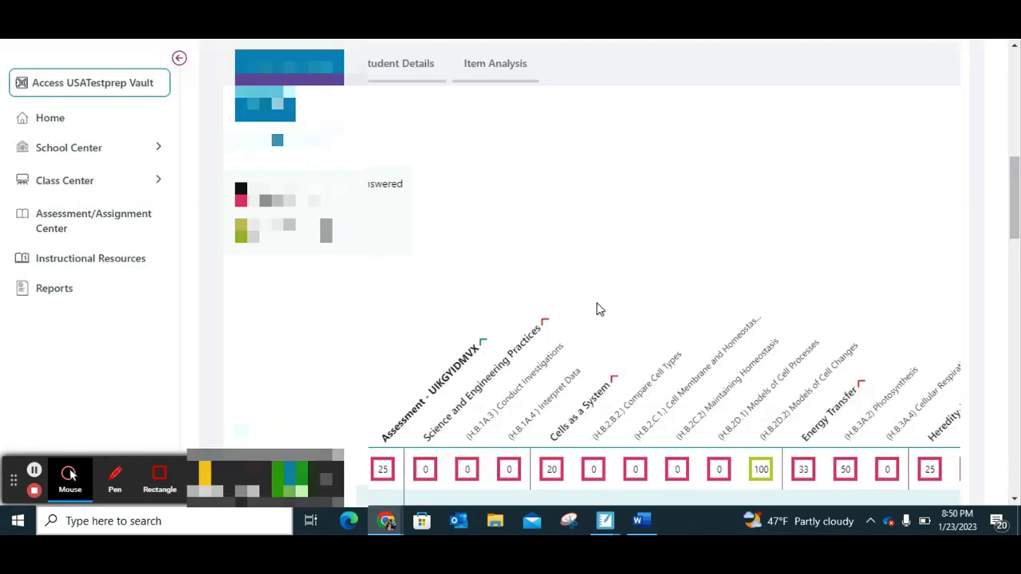
pyautogui.scroll(-5, 594, 302)
pyautogui.scroll(4, 594, 298)
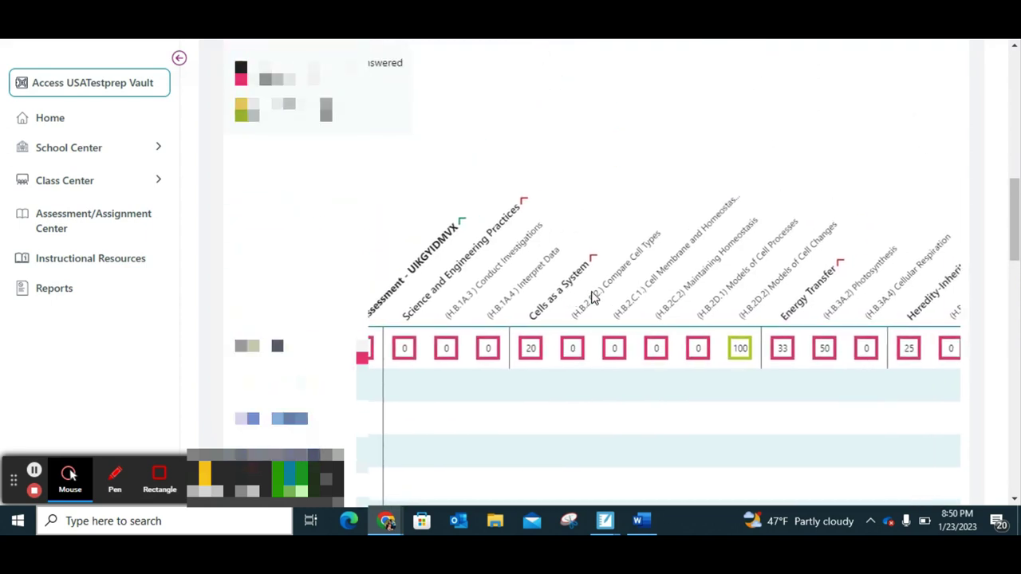
pyautogui.scroll(-3, 594, 298)
pyautogui.scroll(4, 592, 296)
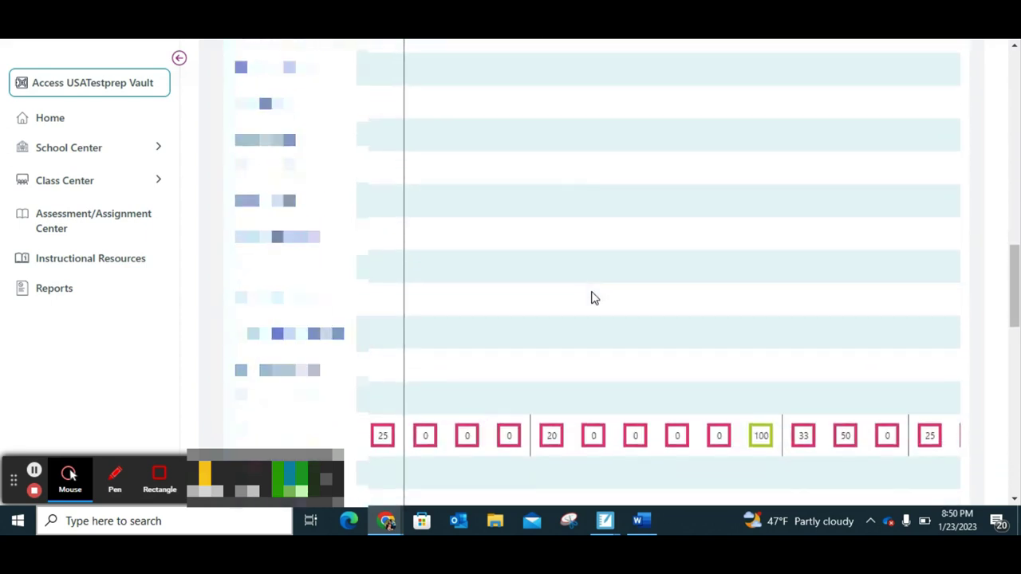
pyautogui.scroll(-1, 596, 296)
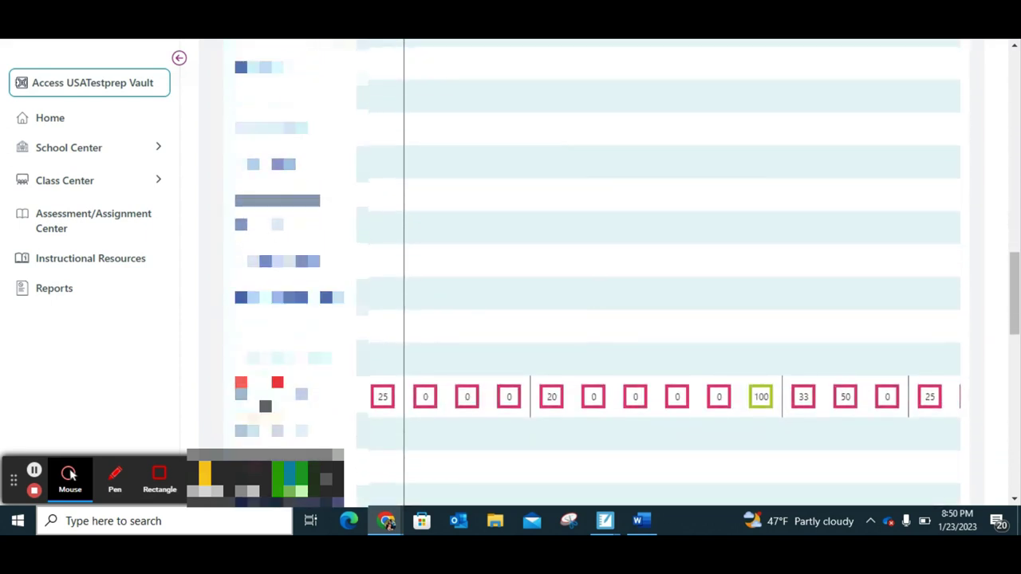
# - Switch to the scored student's Practice Test result and review the practice needed by standard and the question breakdown charts
pyautogui.click(388, 525)
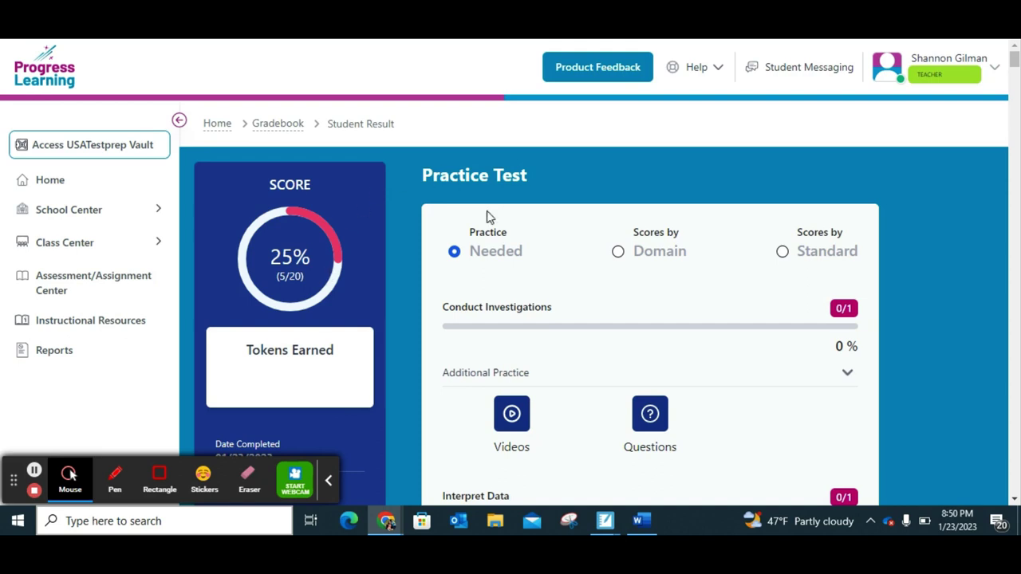
pyautogui.scroll(-1, 433, 228)
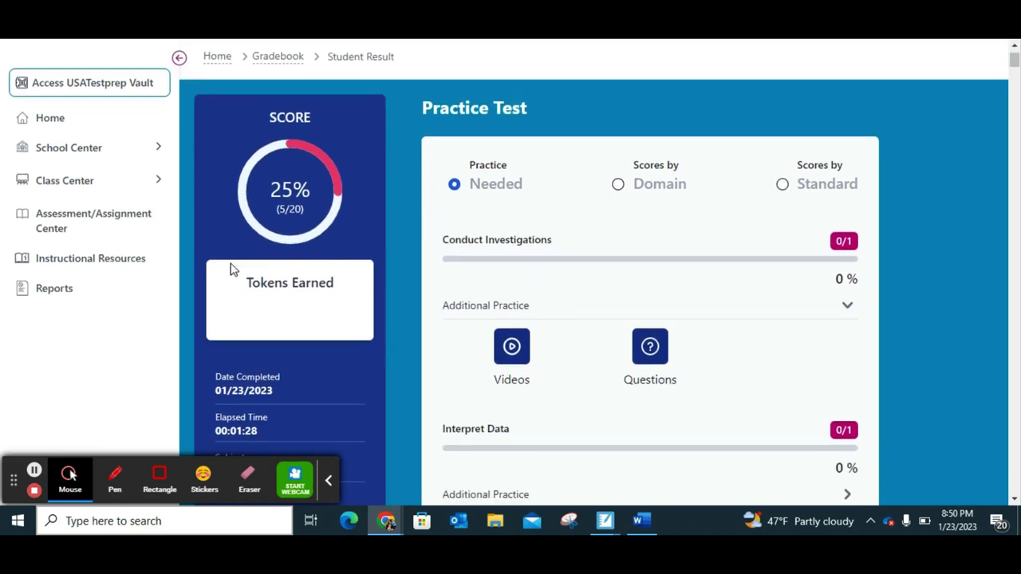
pyautogui.scroll(-2, 295, 296)
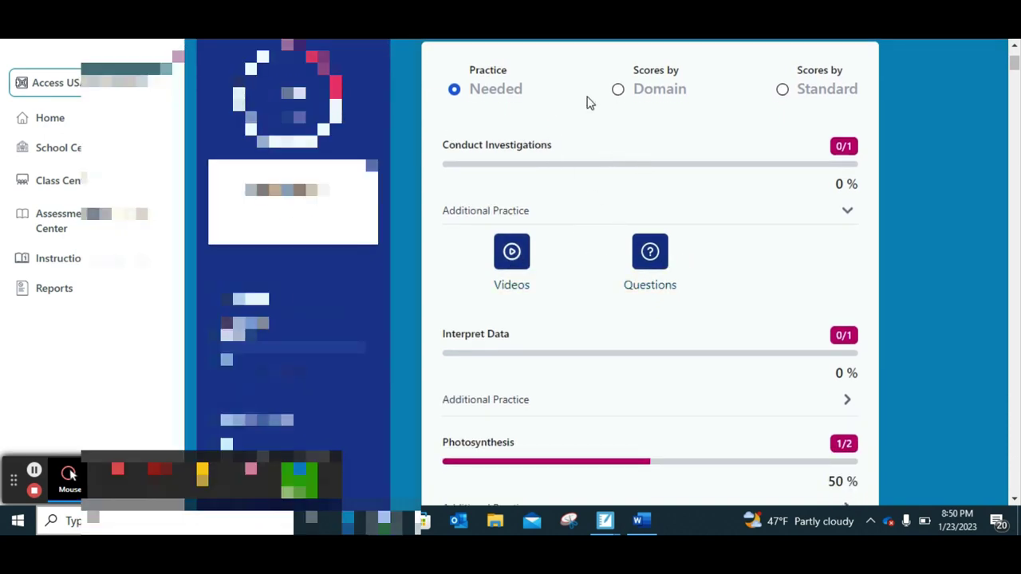
pyautogui.scroll(-2, 639, 255)
pyautogui.scroll(-2, 639, 255)
pyautogui.scroll(4, 639, 255)
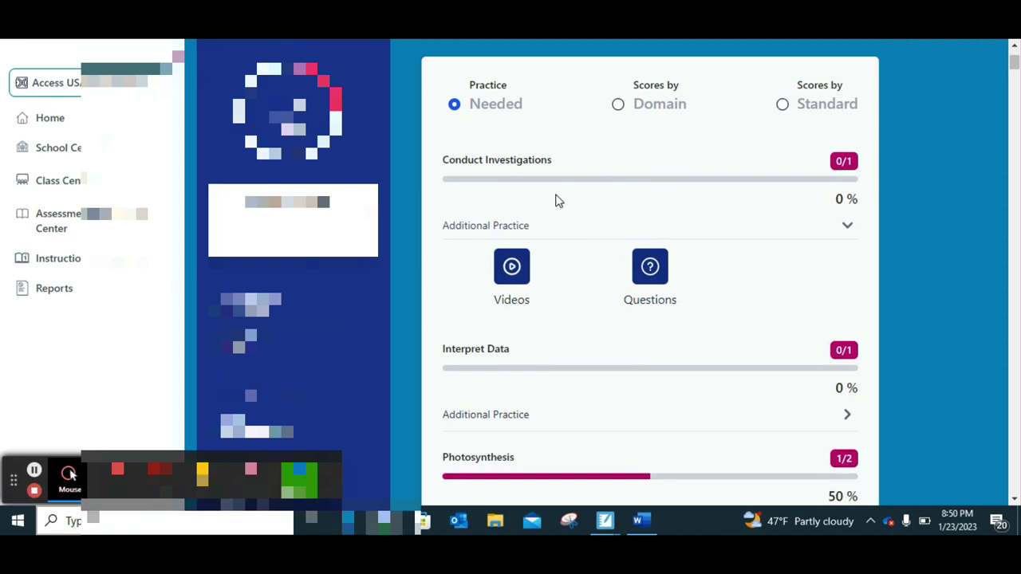
pyautogui.scroll(-20, 683, 241)
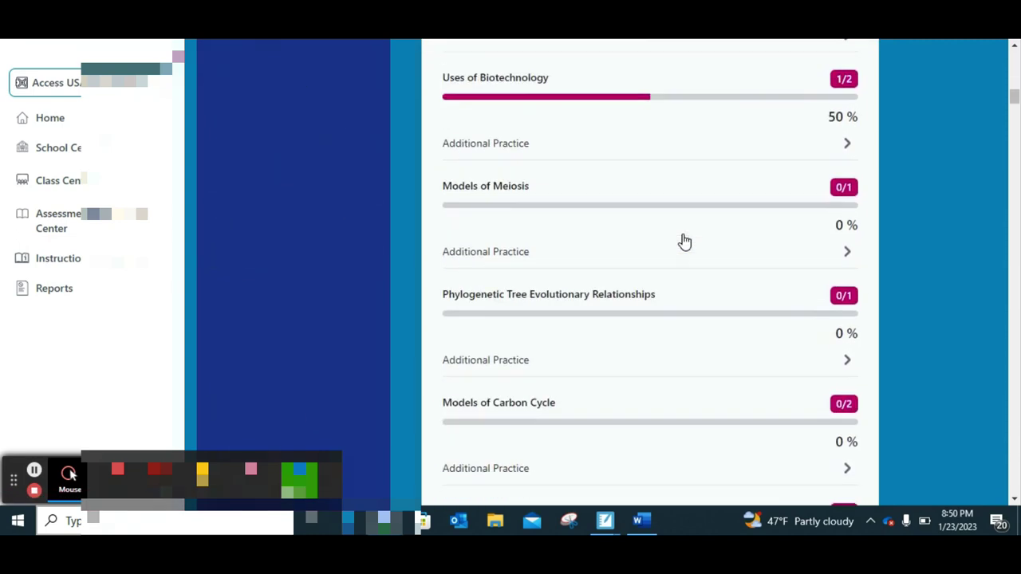
pyautogui.scroll(-5, 683, 241)
pyautogui.scroll(3, 683, 241)
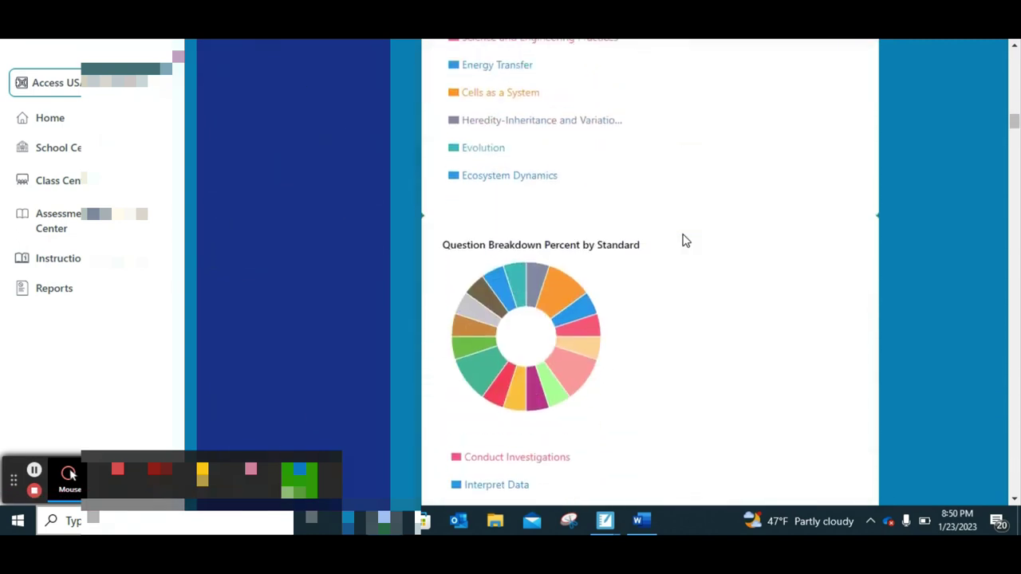
pyautogui.scroll(15, 684, 241)
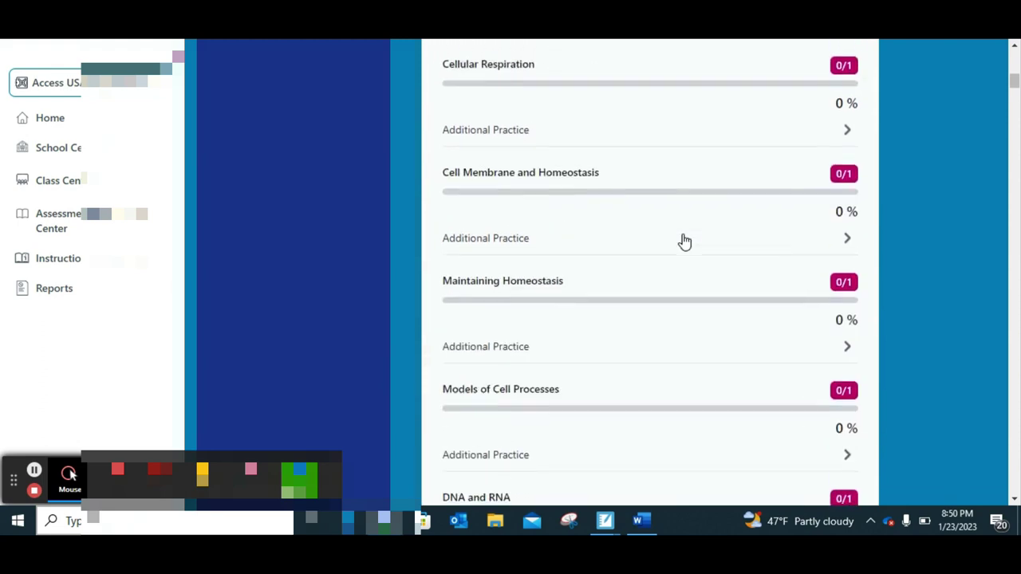
pyautogui.scroll(5, 684, 241)
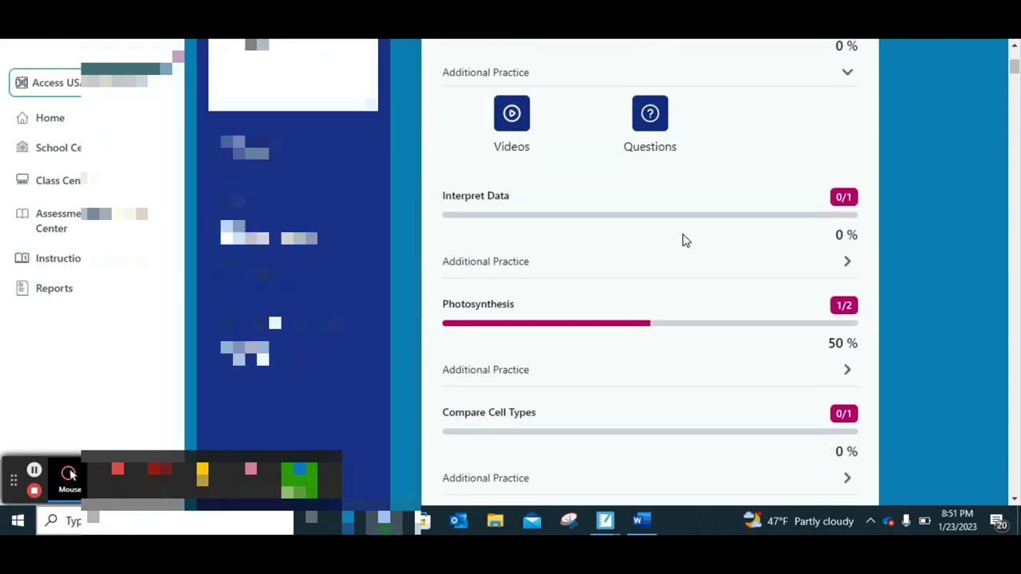
pyautogui.scroll(5, 684, 241)
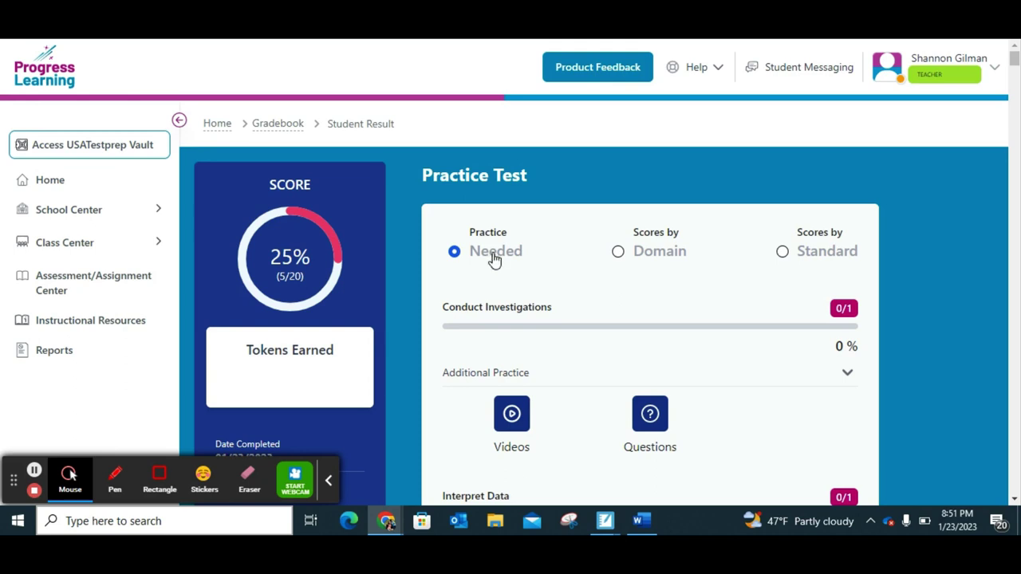
# - Open the 1(A)-Biology 1 class gradebook from Class Management and review the students' assignment scores
pyautogui.click(84, 248)
pyautogui.click(84, 272)
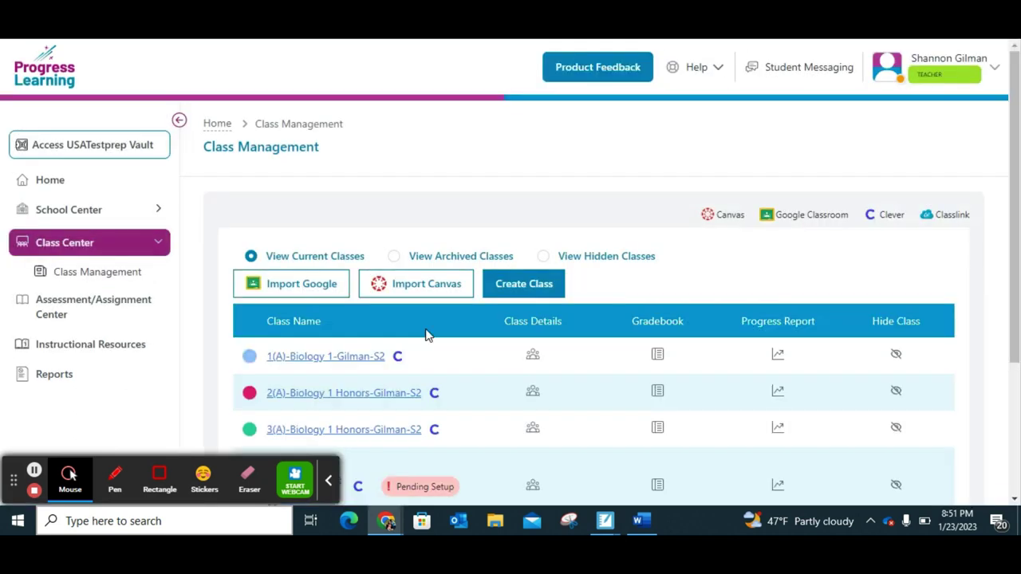
pyautogui.scroll(-2, 426, 335)
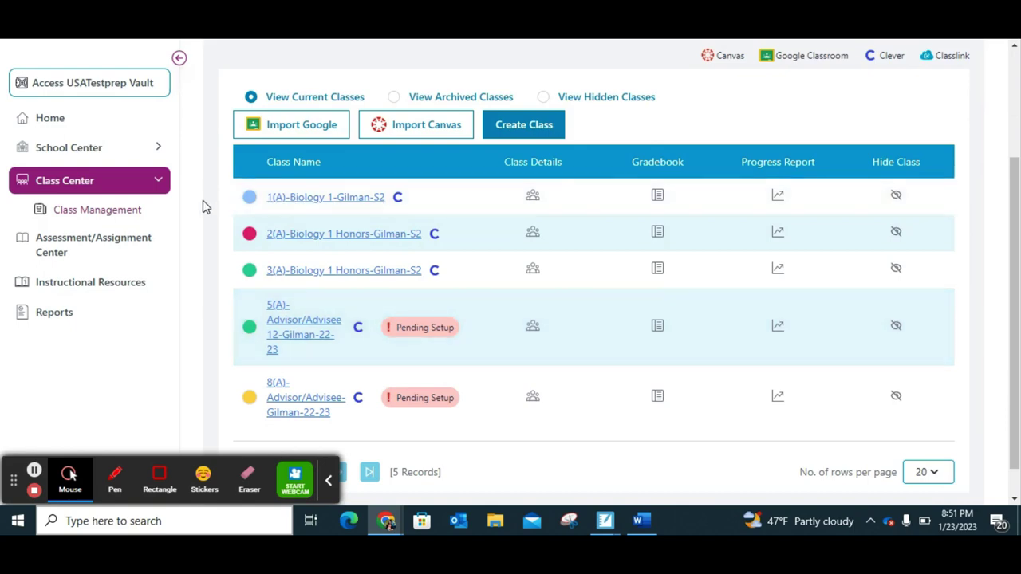
pyautogui.click(657, 195)
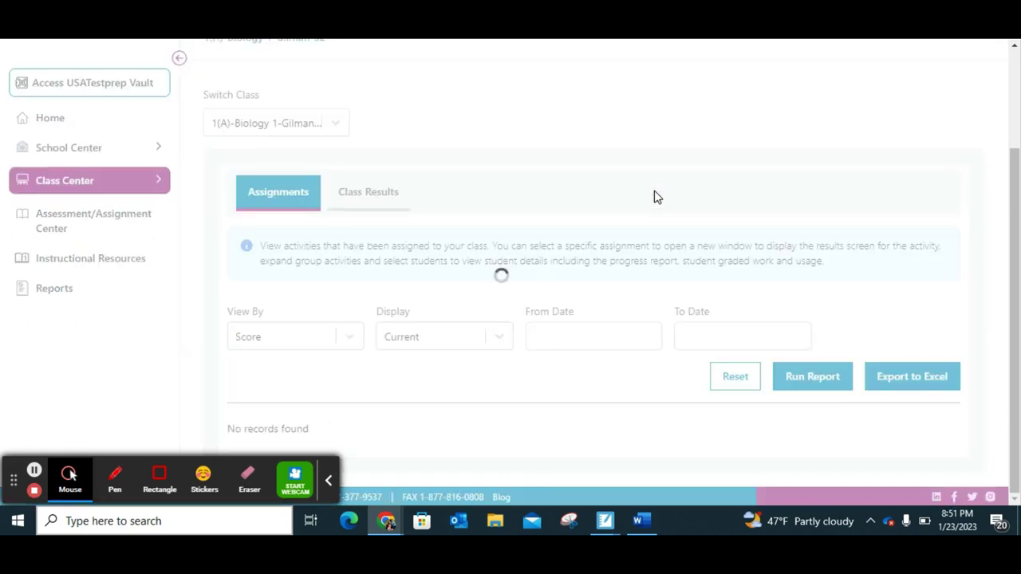
pyautogui.scroll(-5, 654, 196)
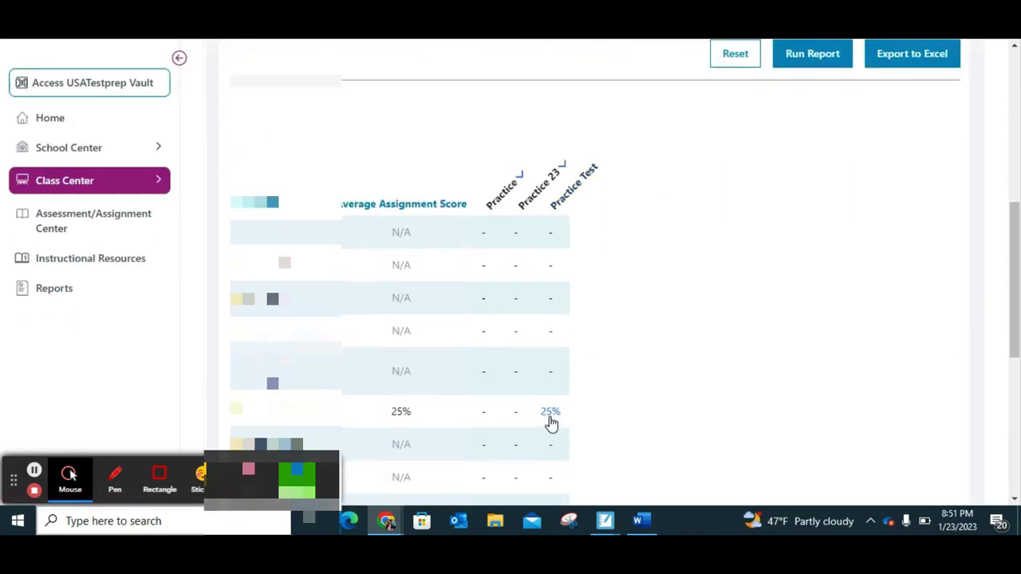
pyautogui.scroll(-5, 660, 319)
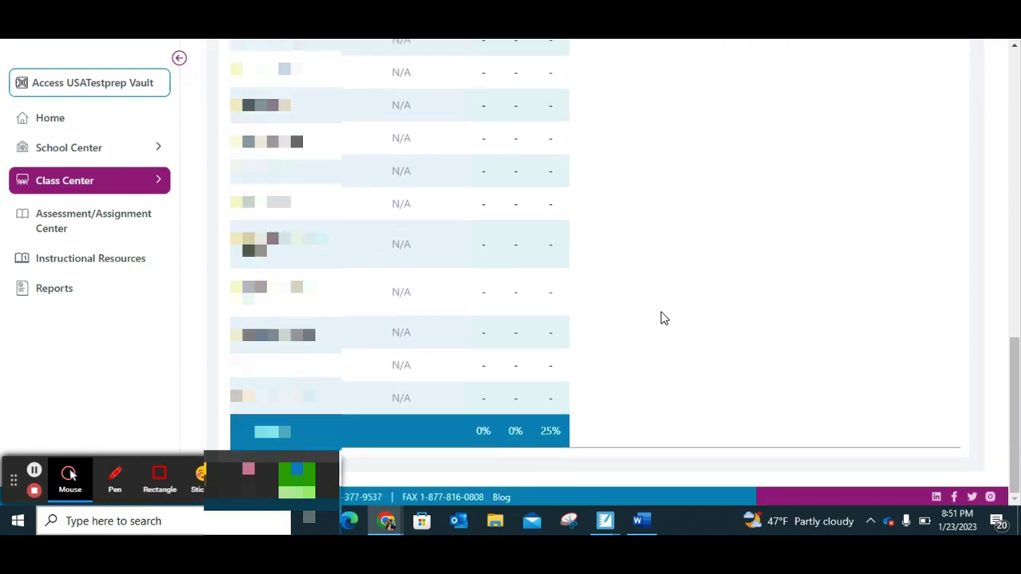
pyautogui.scroll(10, 661, 319)
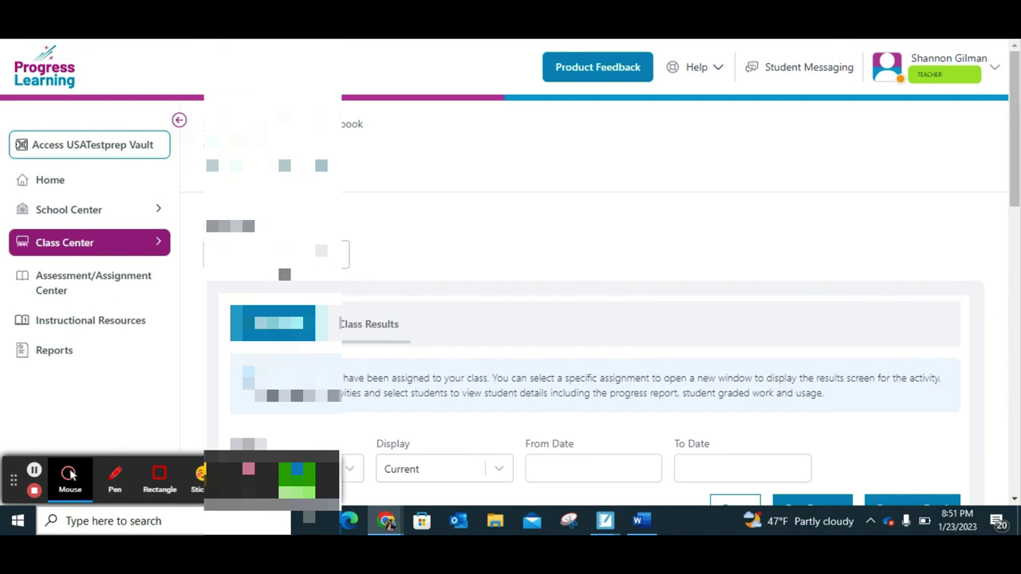
# - Open the 1(A)-Biology 1 class details, find the scored student in the roster and log in to that student's account
pyautogui.click(75, 246)
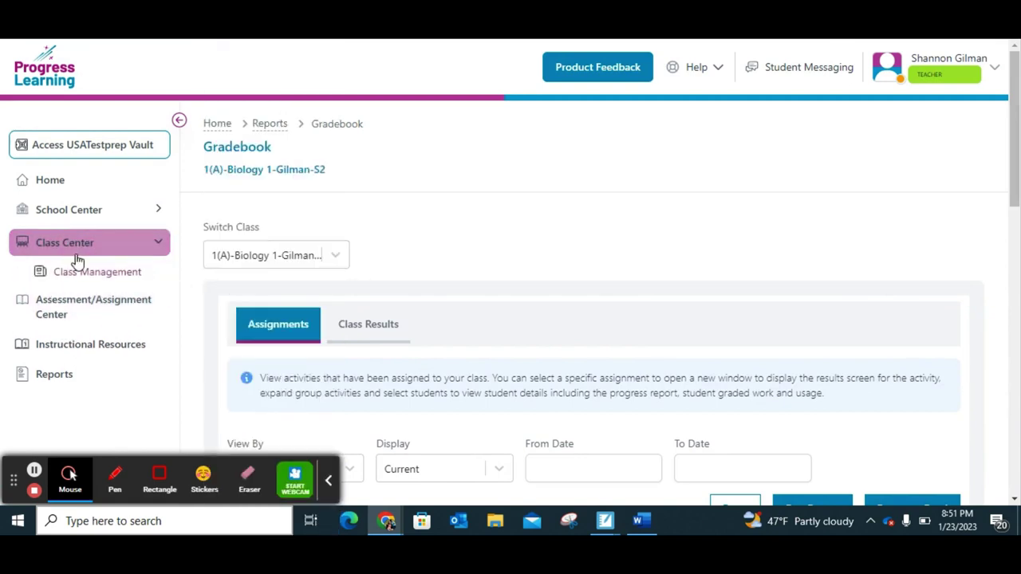
pyautogui.click(88, 273)
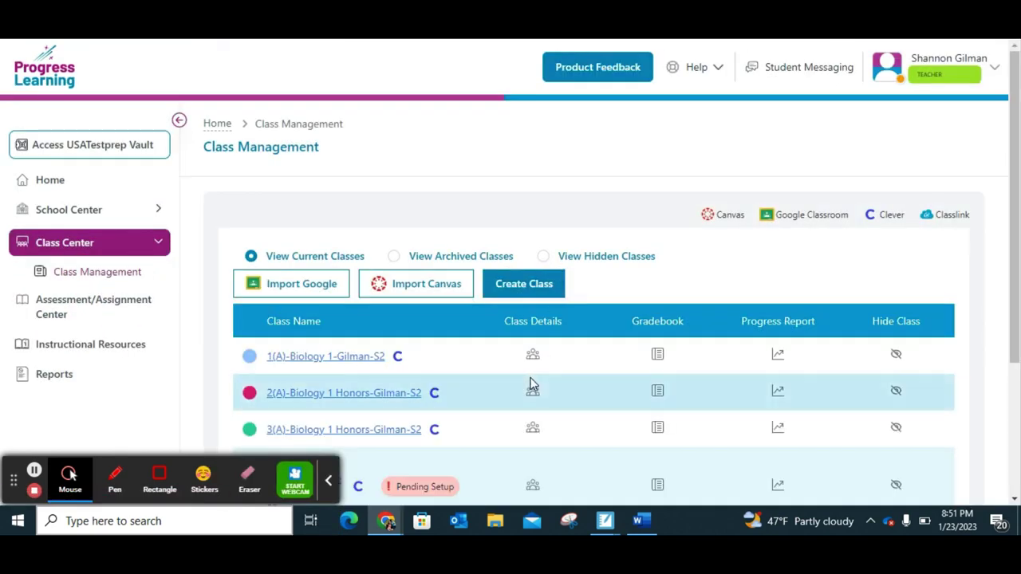
pyautogui.click(363, 358)
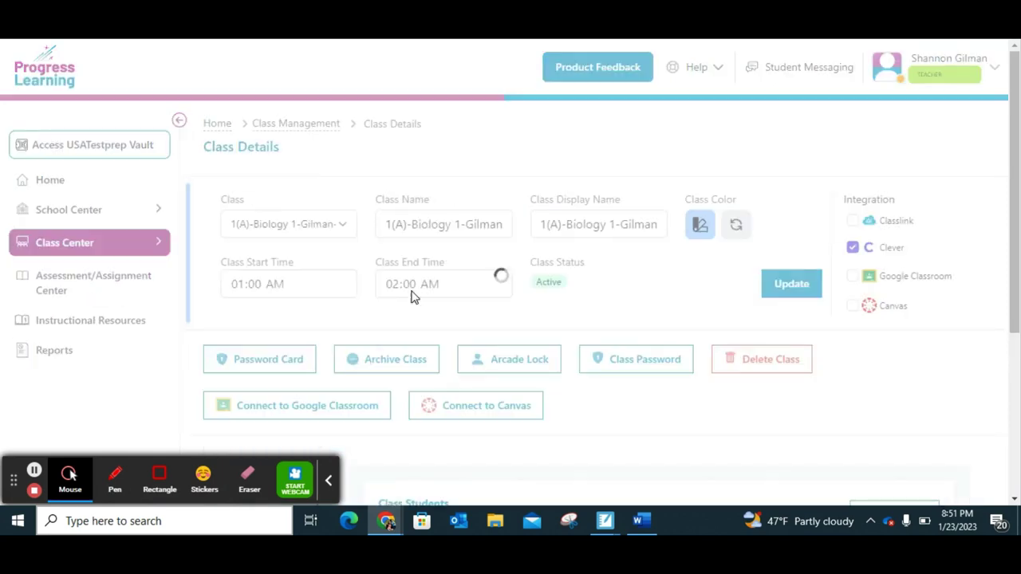
pyautogui.scroll(-2, 479, 246)
pyautogui.scroll(-4, 654, 271)
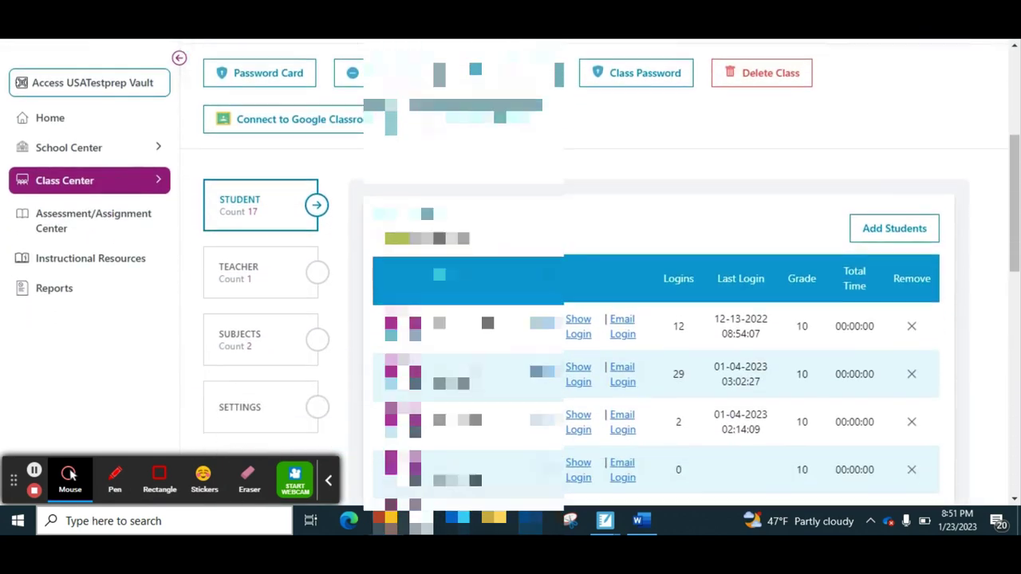
pyautogui.scroll(-3, 549, 191)
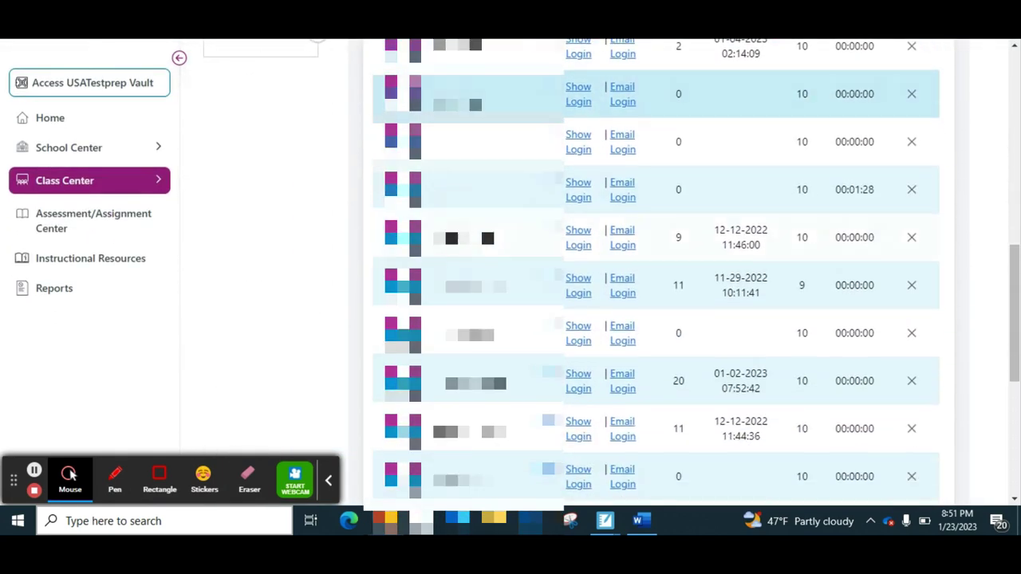
pyautogui.click(548, 190)
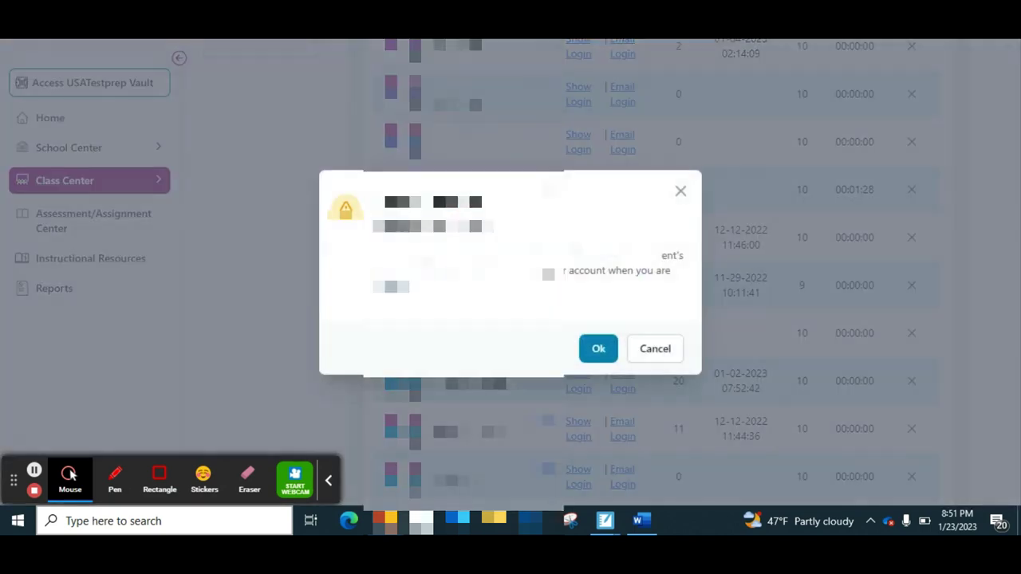
pyautogui.click(598, 351)
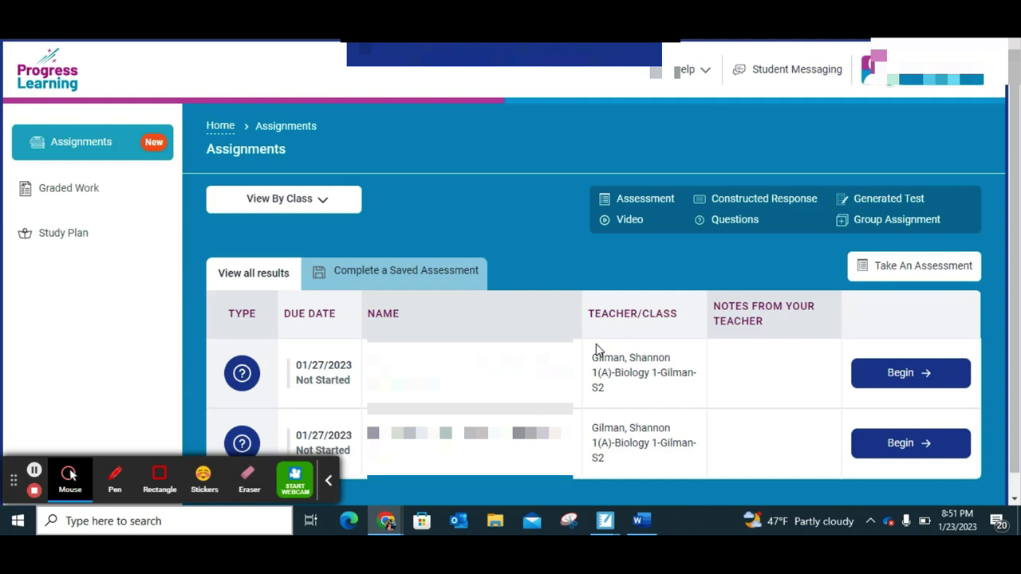
# - Begin the student's Practice Test-Conduct Investigations remediation assignment due 01/27/2023
pyautogui.scroll(-1, 596, 344)
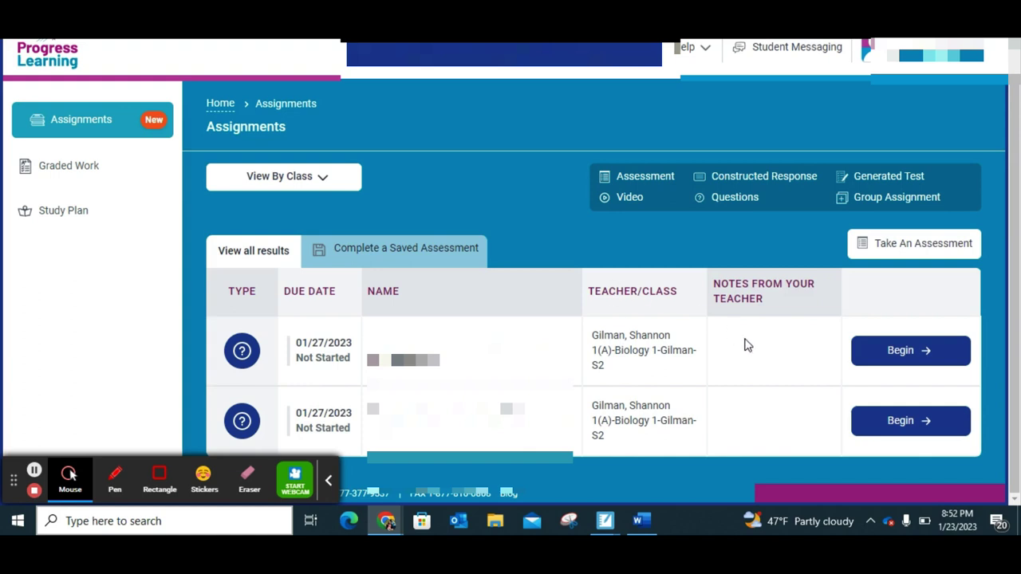
pyautogui.click(900, 352)
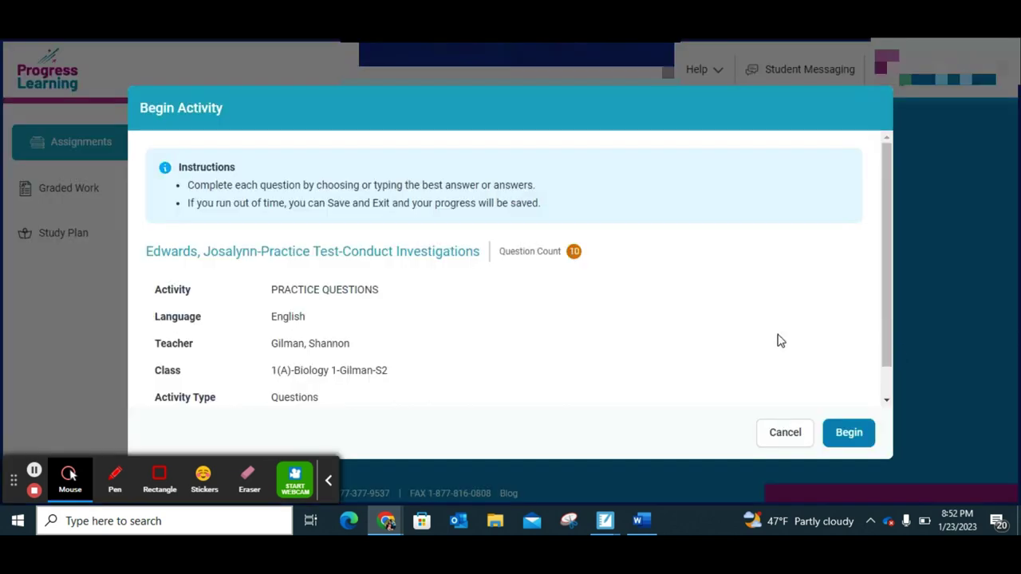
pyautogui.scroll(-1, 785, 275)
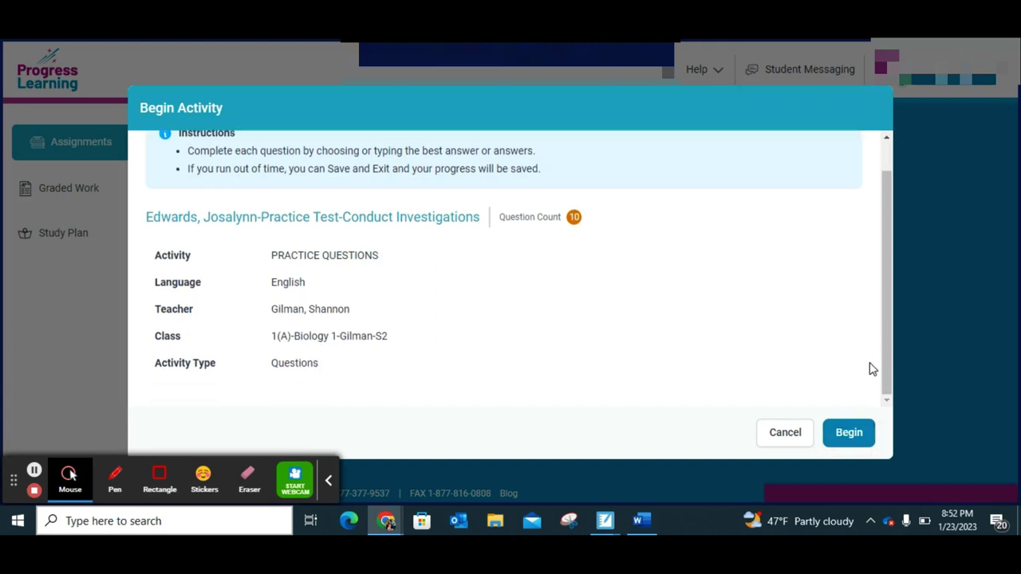
pyautogui.click(849, 431)
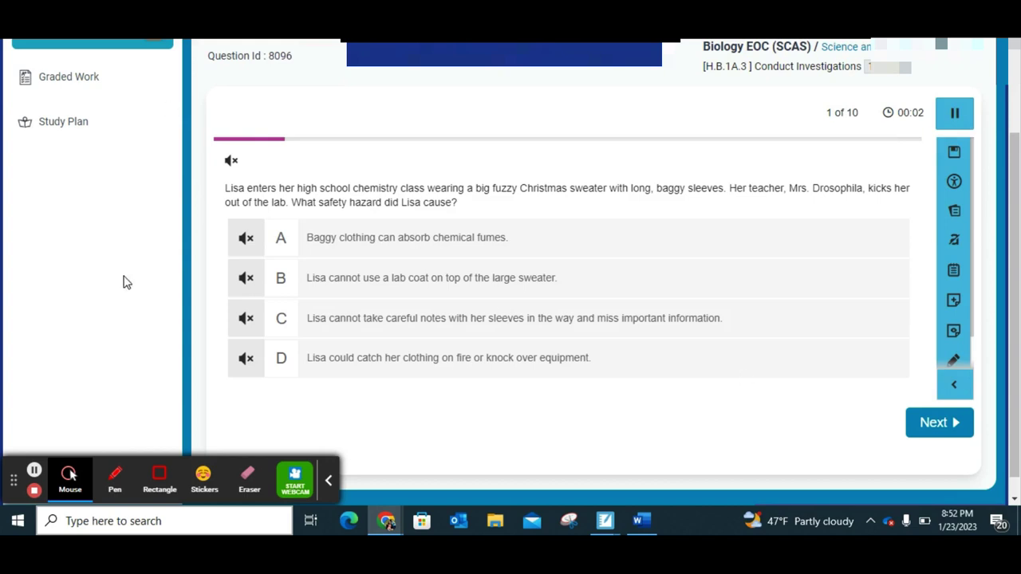
# - Play and stop the read-aloud for question 1, and cross out answer B with Response Masking
pyautogui.scroll(2, 463, 298)
pyautogui.scroll(-2, 463, 297)
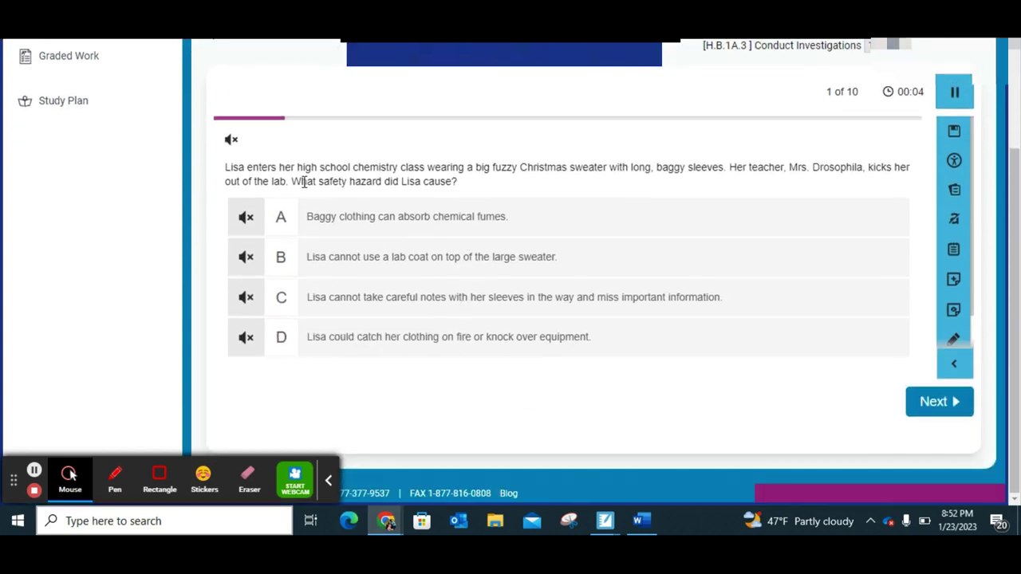
pyautogui.click(230, 141)
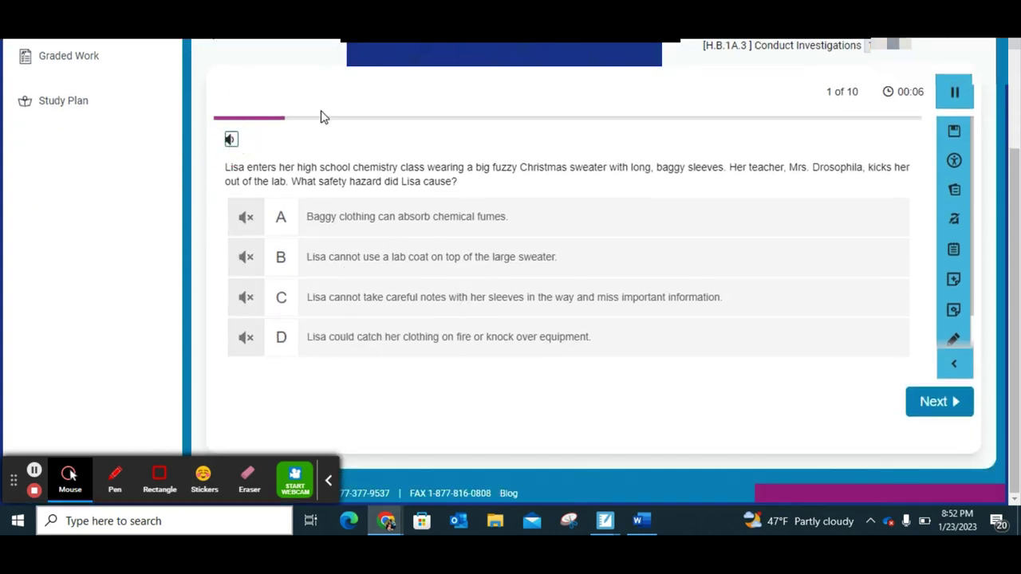
pyautogui.click(232, 141)
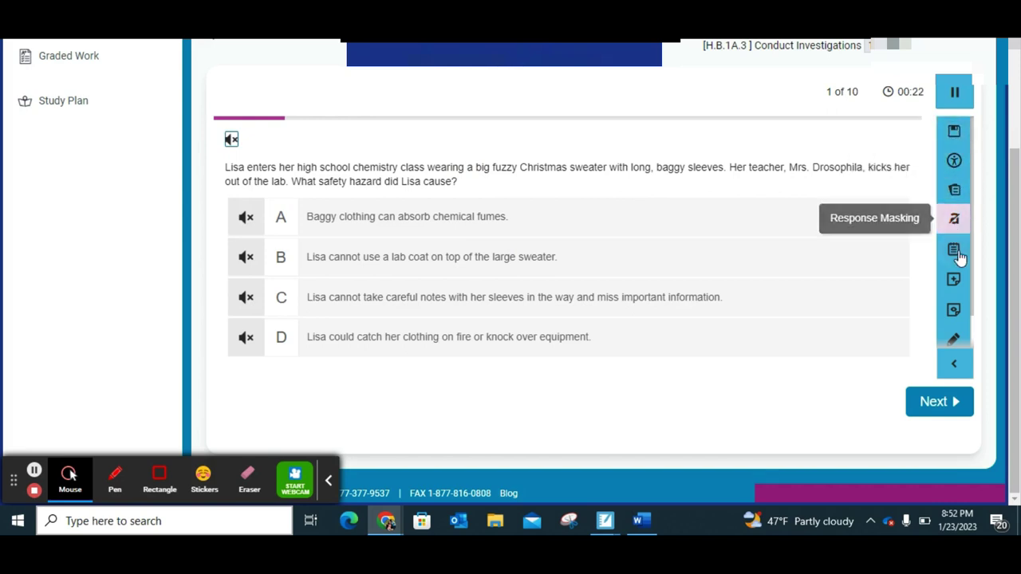
pyautogui.click(954, 218)
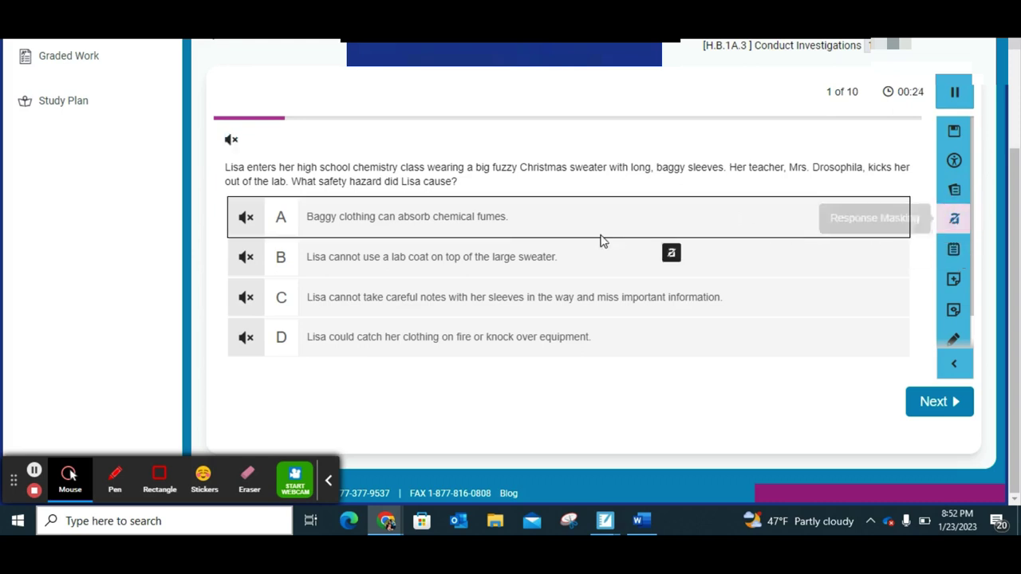
pyautogui.click(451, 263)
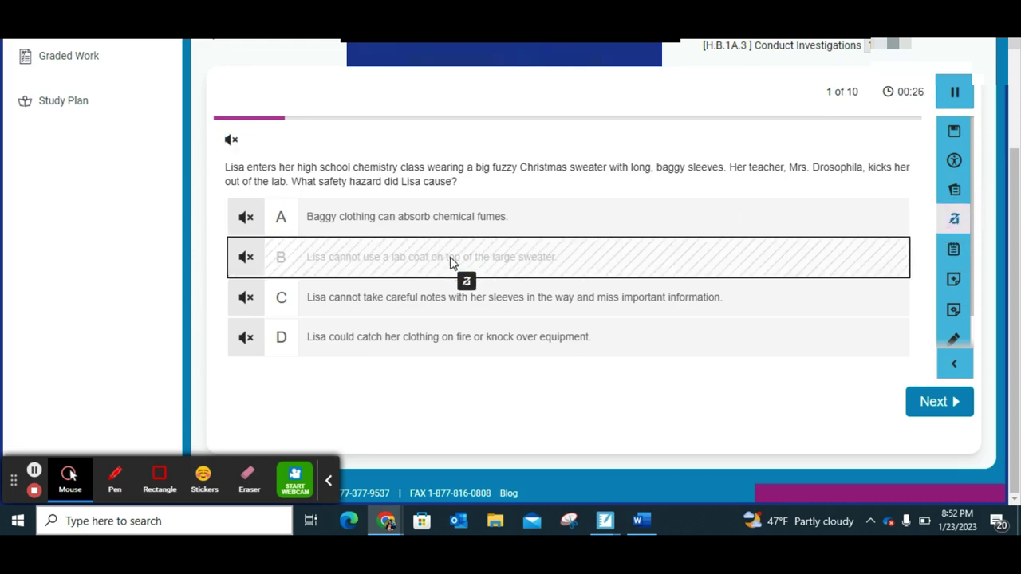
# - Cross out answer D of question 1 as well and turn off Response Masking
pyautogui.click(461, 342)
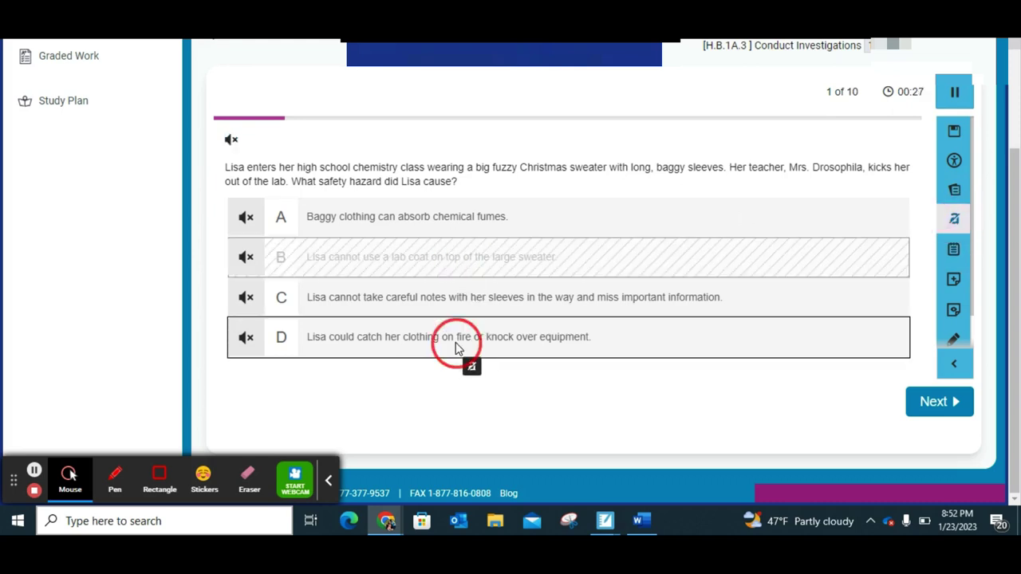
pyautogui.click(954, 219)
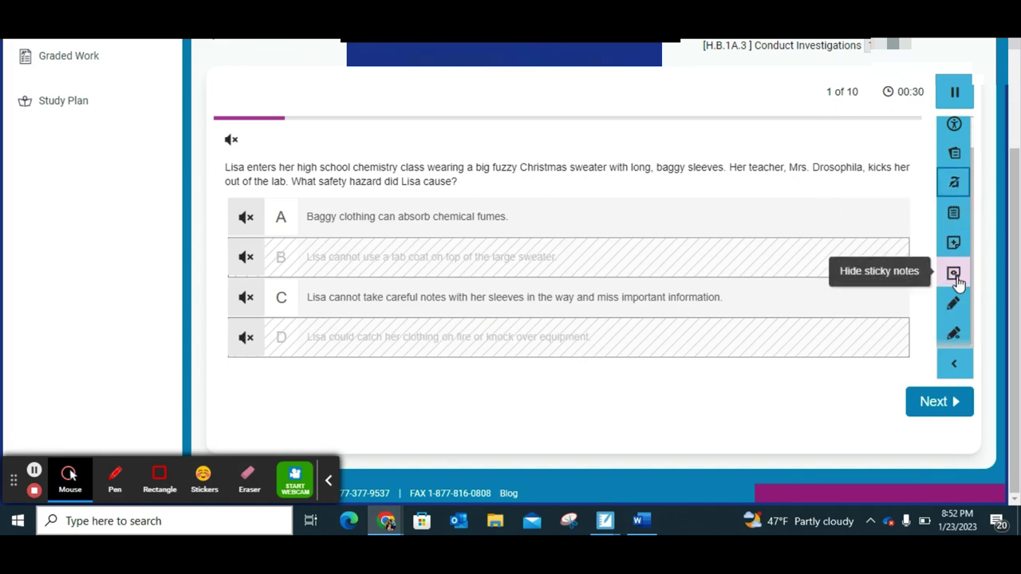
# - Draw freehand blue strokes over question 1, erase them and leave the drawing mode
pyautogui.scroll(-1, 958, 291)
pyautogui.click(956, 306)
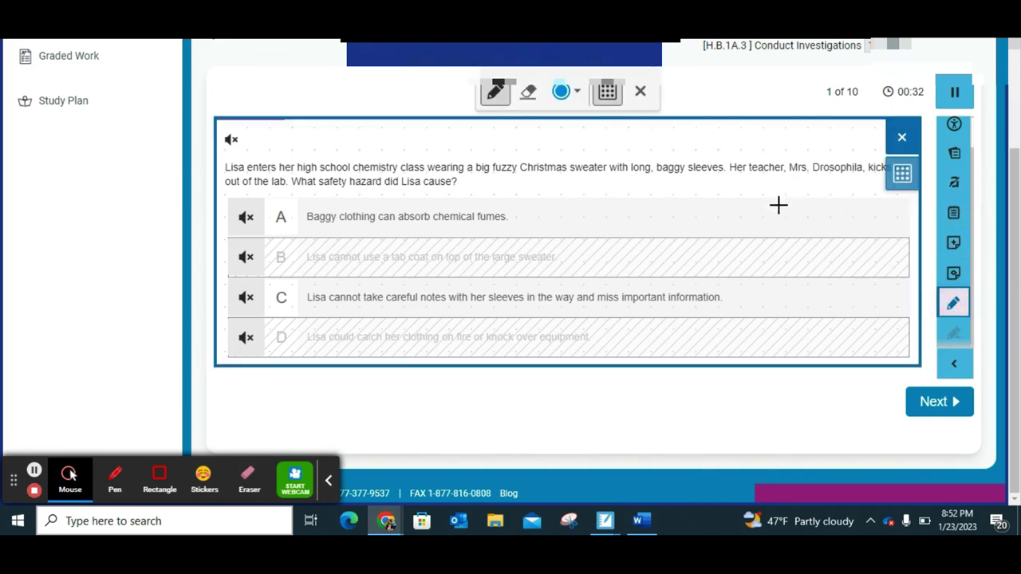
pyautogui.moveTo(778, 195)
pyautogui.mouseDown()
pyautogui.moveTo(834, 257)
pyautogui.moveTo(619, 242)
pyautogui.mouseUp()
pyautogui.moveTo(562, 192)
pyautogui.mouseDown()
pyautogui.moveTo(620, 212)
pyautogui.moveTo(661, 295)
pyautogui.moveTo(731, 270)
pyautogui.mouseUp()
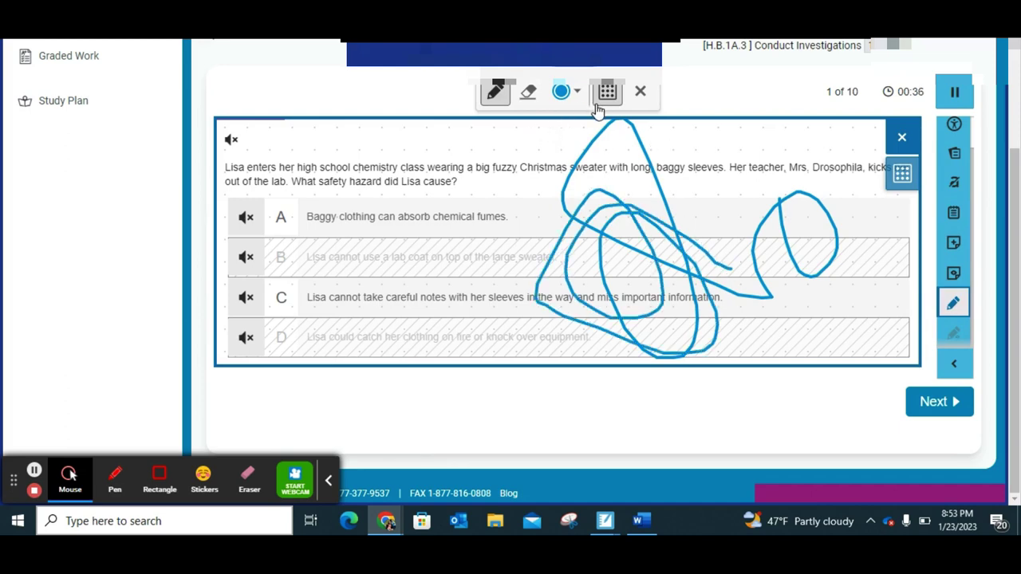
pyautogui.click(528, 92)
pyautogui.click(690, 216)
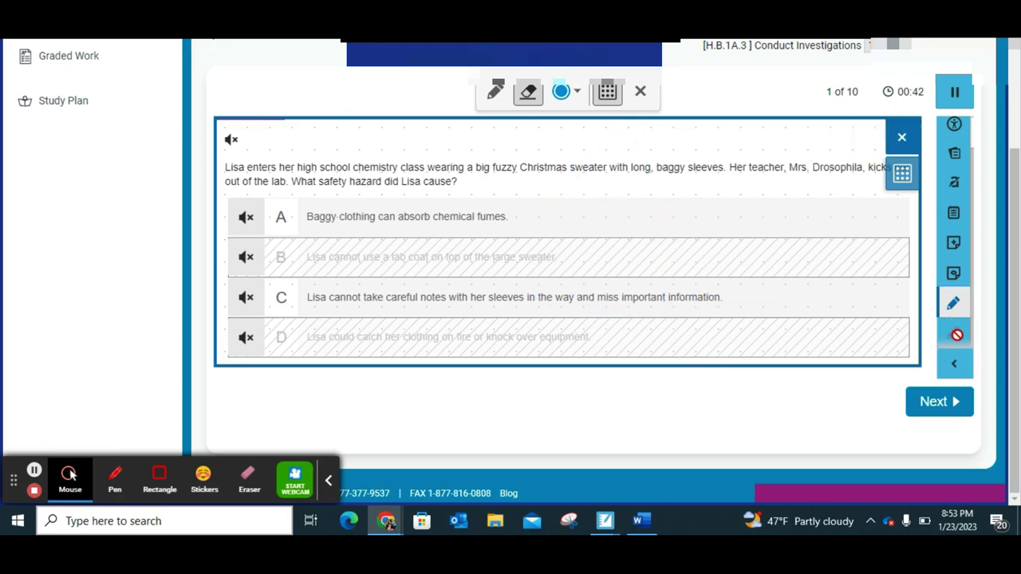
pyautogui.click(642, 92)
pyautogui.click(955, 335)
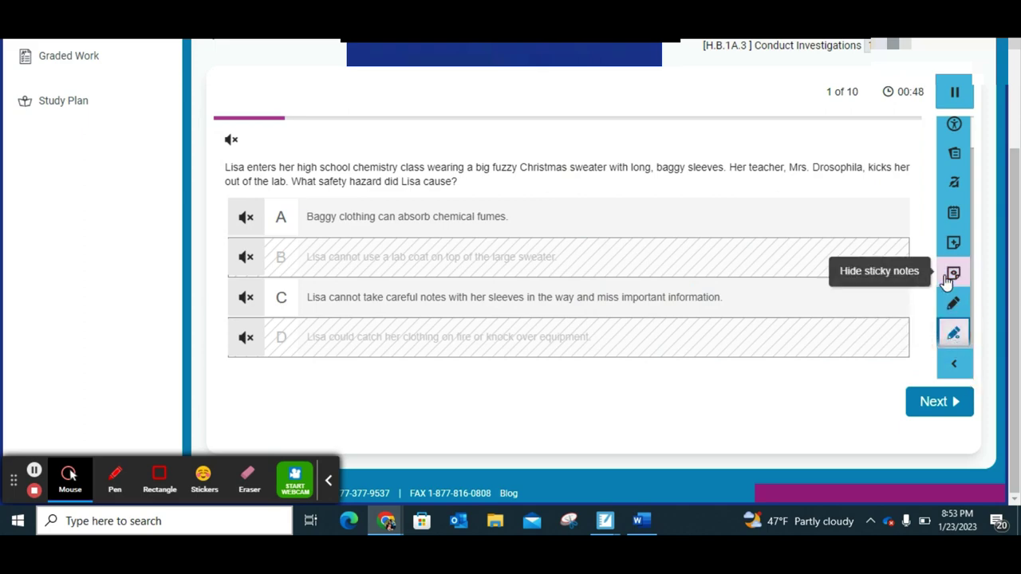
# - Try to advance past question 1 without selecting an answer
pyautogui.scroll(1, 947, 281)
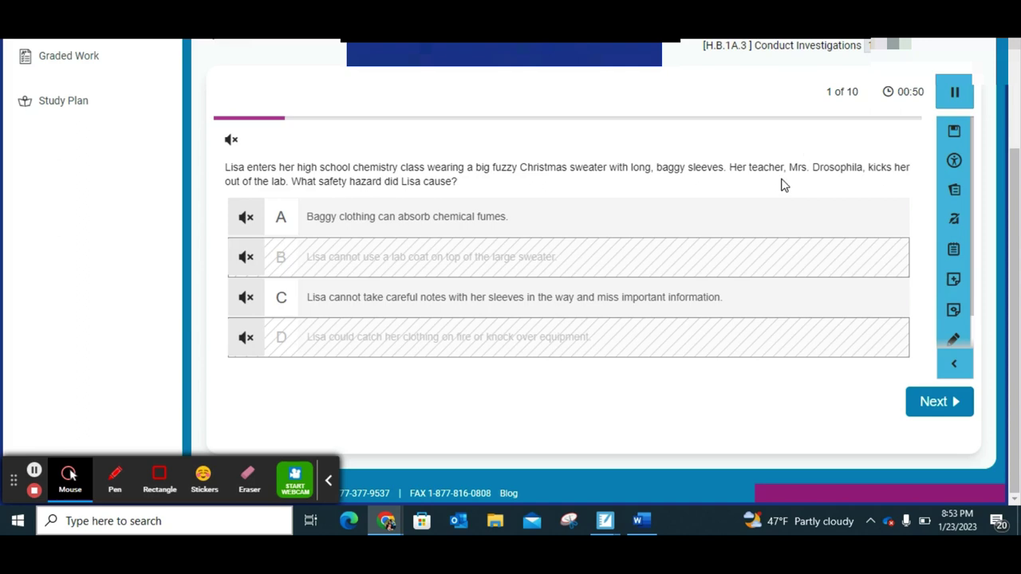
pyautogui.scroll(3, 782, 185)
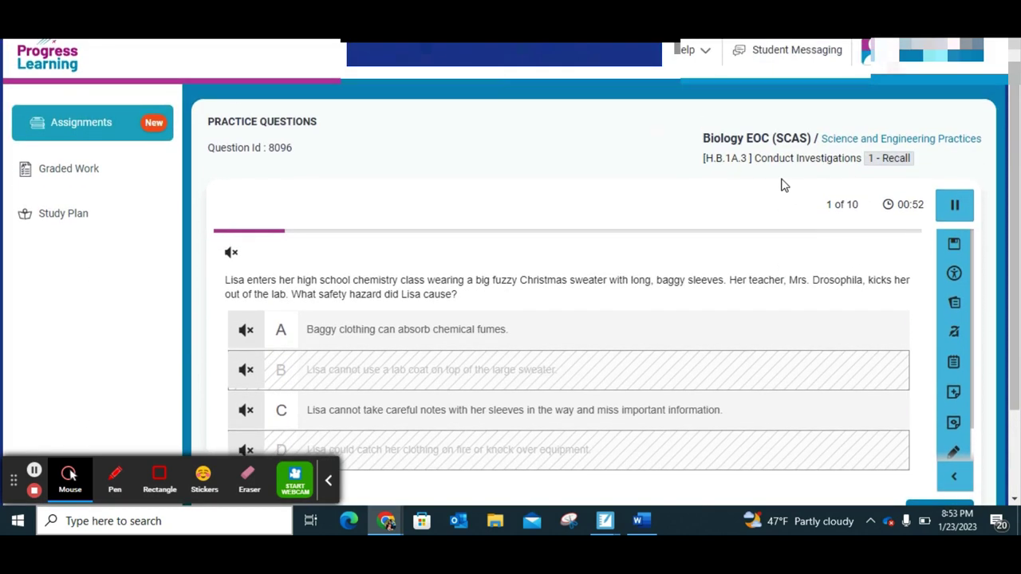
pyautogui.scroll(-3, 782, 185)
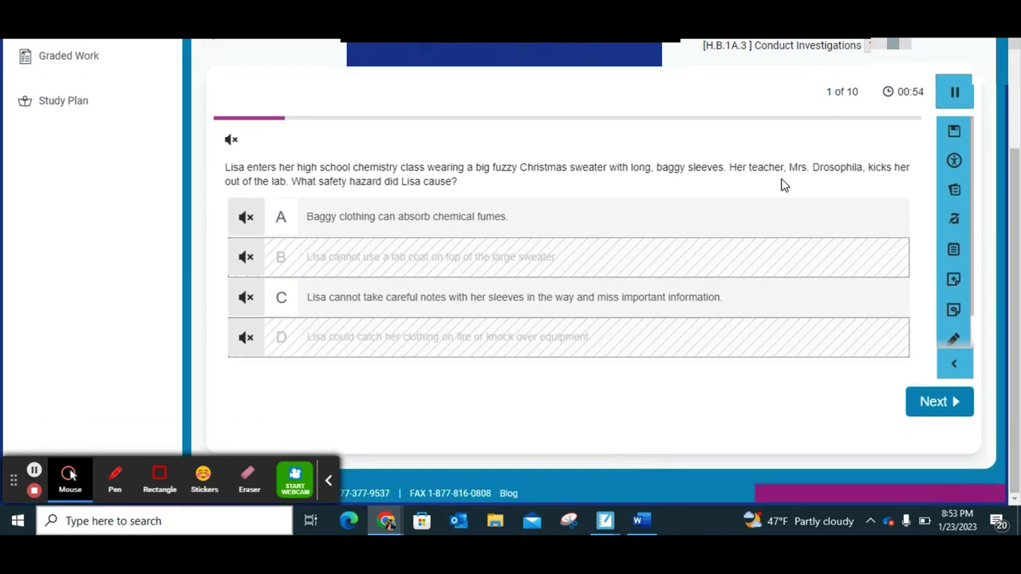
pyautogui.click(957, 401)
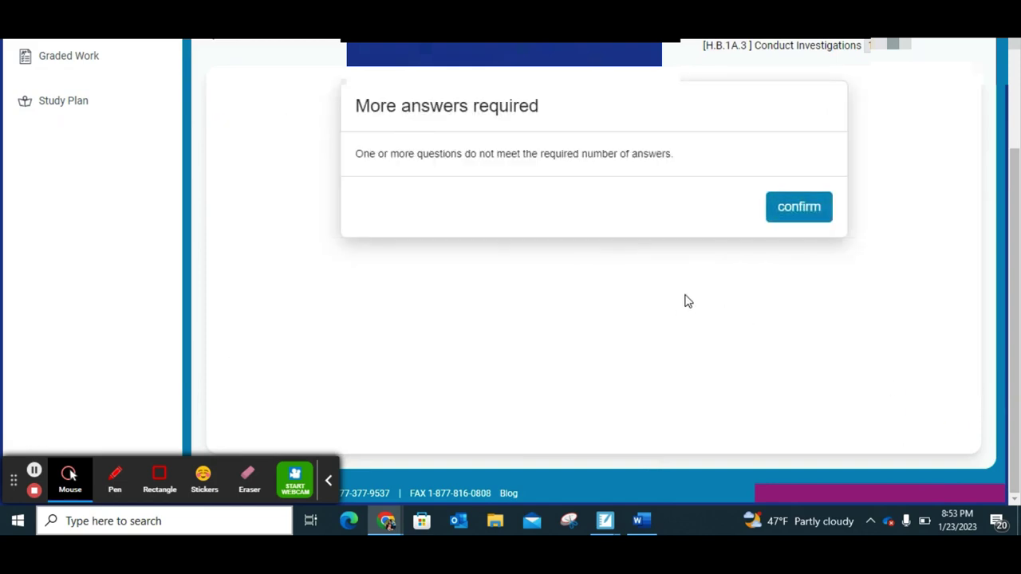
pyautogui.click(782, 206)
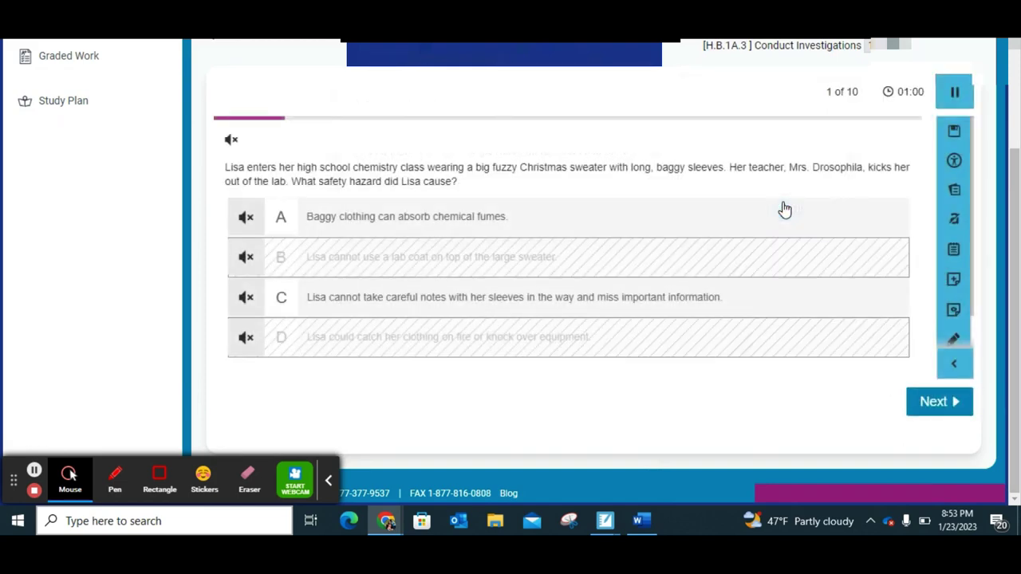
# - Answer question 1 with choice A, "Baggy clothing can absorb chemical fumes," and submit it
pyautogui.click(457, 217)
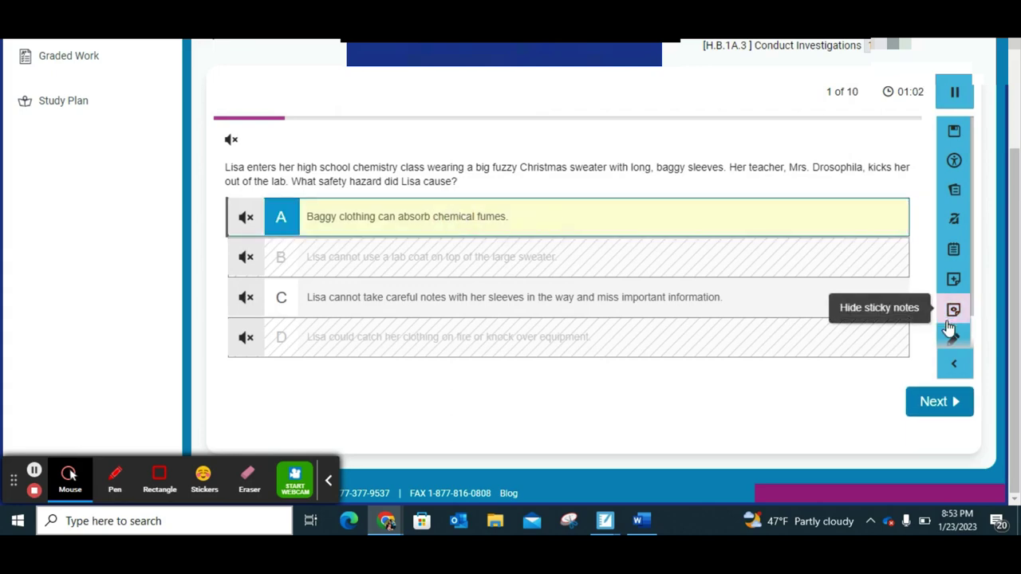
pyautogui.click(950, 403)
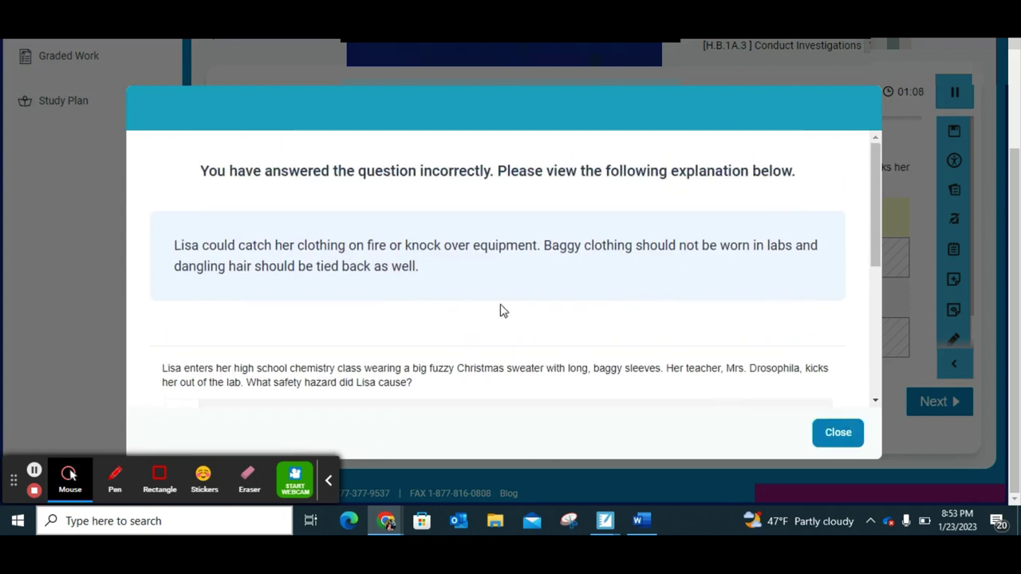
# - Examine the explanation and answer choices shown for question 1, and close them to continue to question 2
pyautogui.scroll(-3, 389, 287)
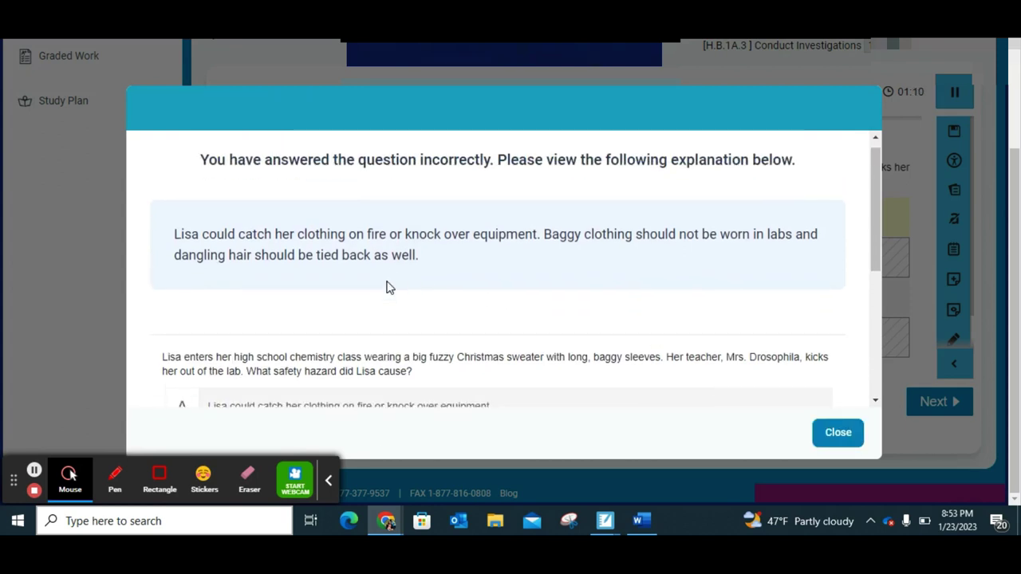
pyautogui.scroll(-3, 389, 287)
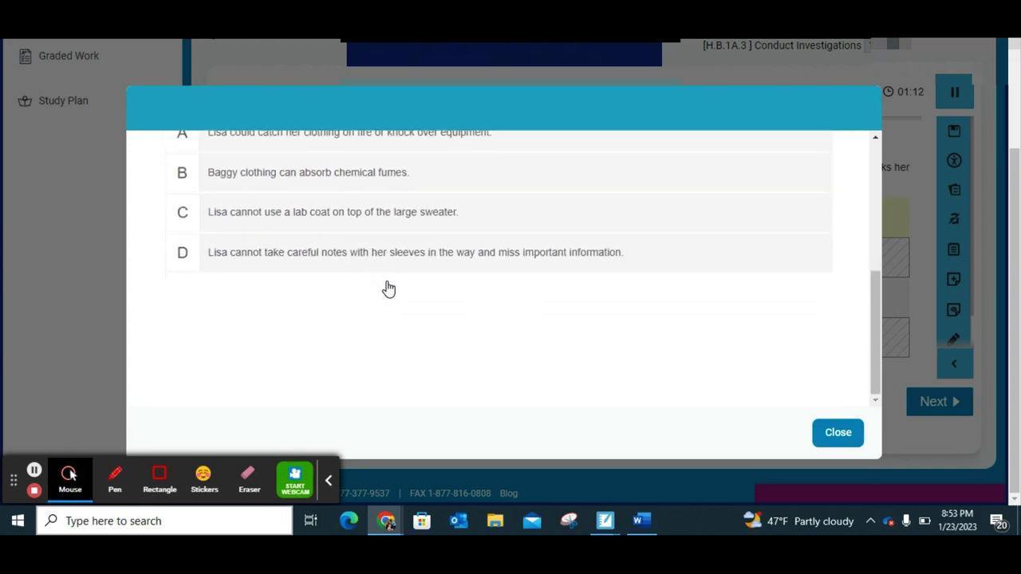
pyautogui.scroll(5, 389, 287)
pyautogui.scroll(2, 388, 287)
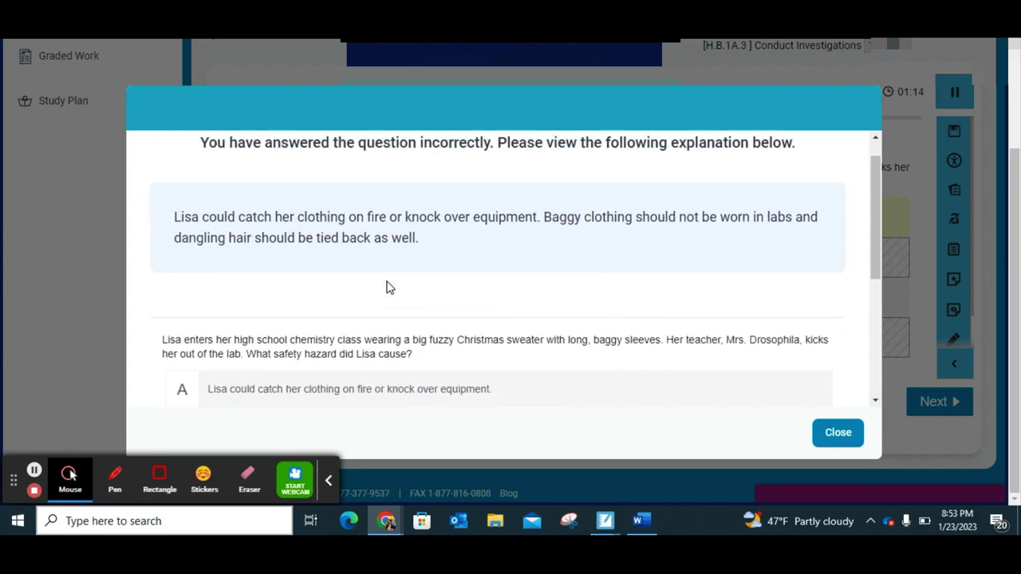
pyautogui.scroll(-3, 389, 287)
pyautogui.scroll(-1, 388, 288)
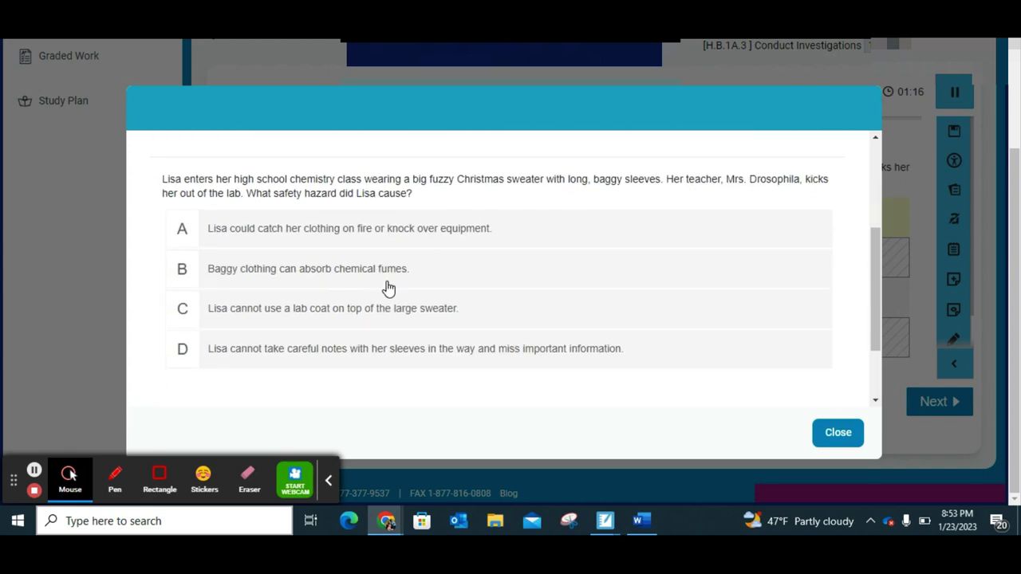
pyautogui.scroll(4, 389, 287)
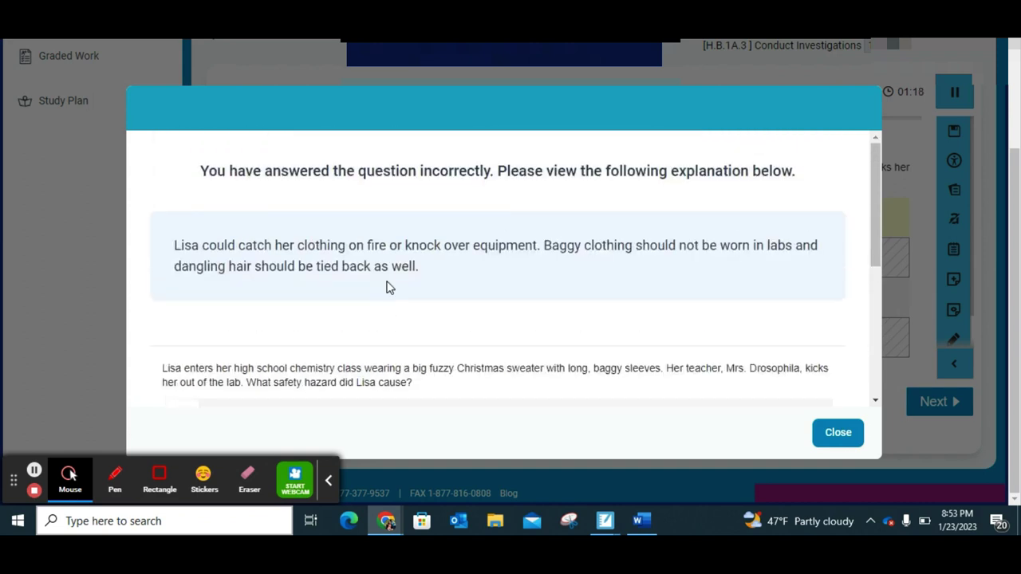
pyautogui.scroll(-3, 388, 287)
pyautogui.scroll(2, 388, 287)
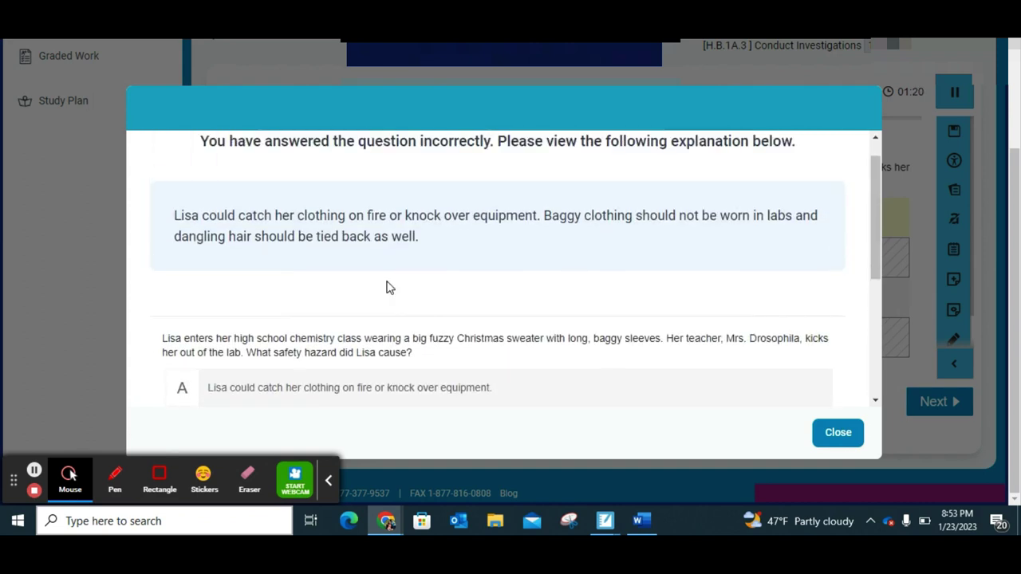
pyautogui.scroll(-3, 389, 287)
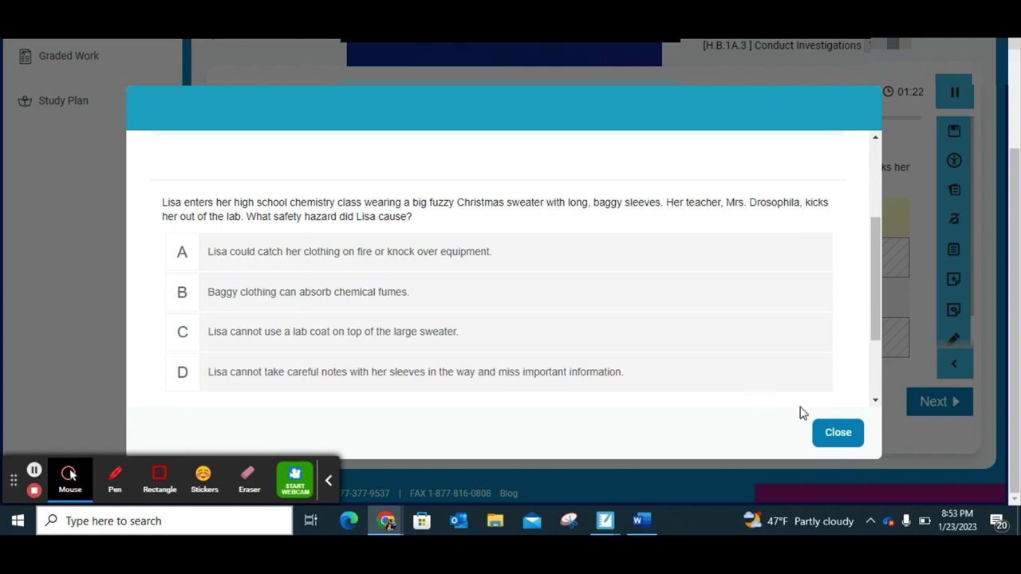
pyautogui.click(827, 431)
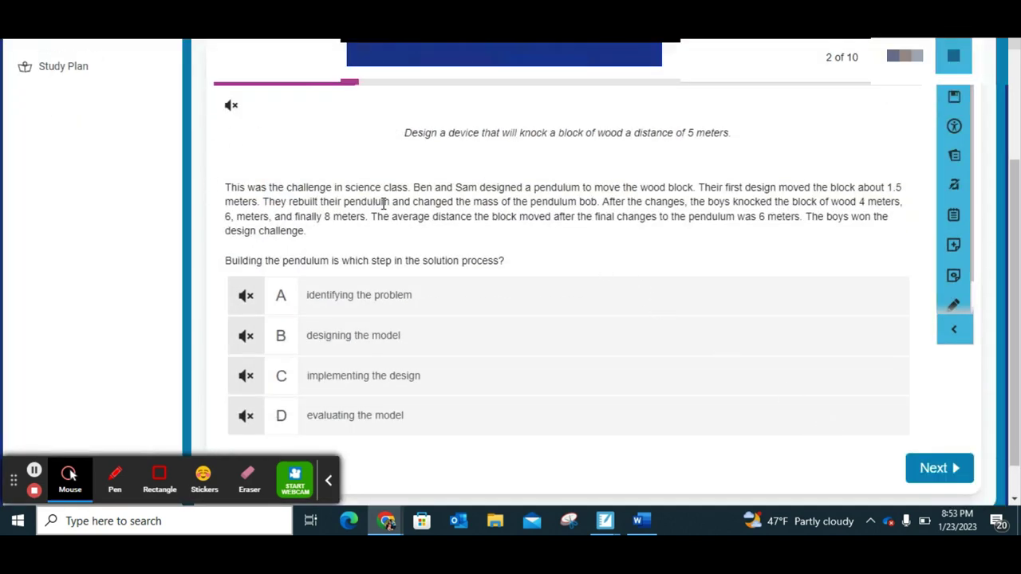
# - Leave the practice questions for the student's Graded Work and review the listed assessment result
pyautogui.scroll(3, 383, 203)
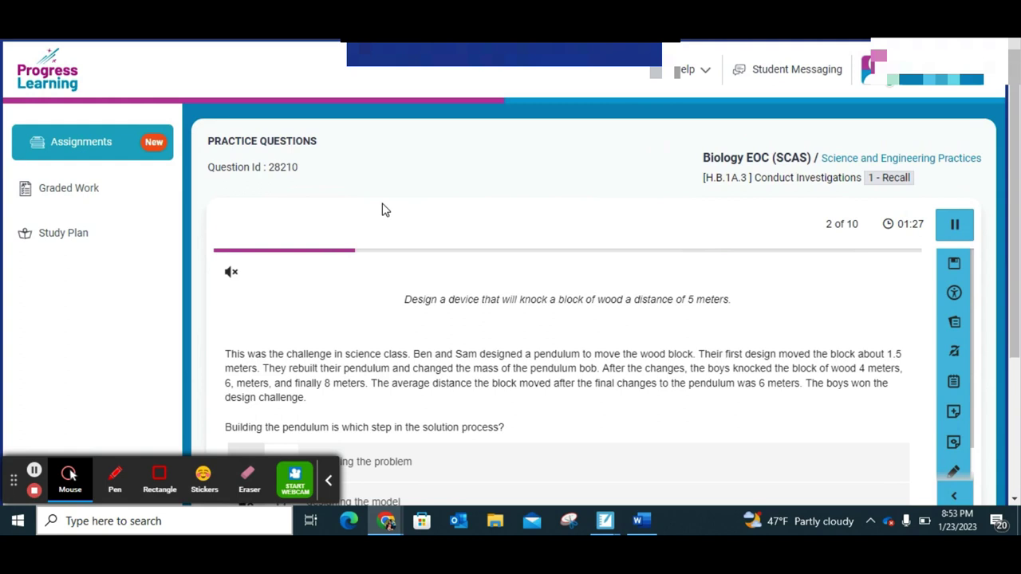
pyautogui.click(121, 189)
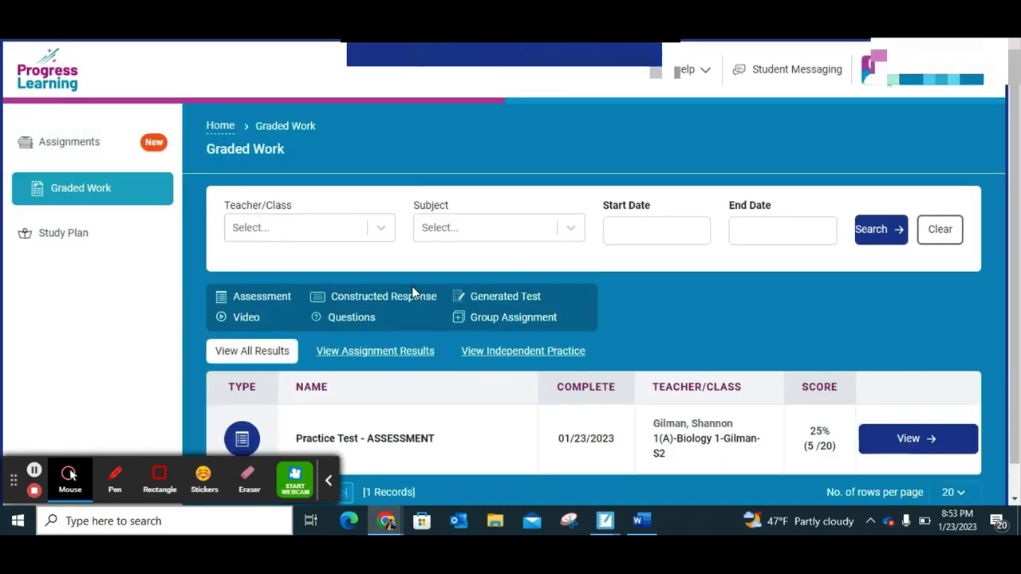
pyautogui.scroll(-1, 779, 384)
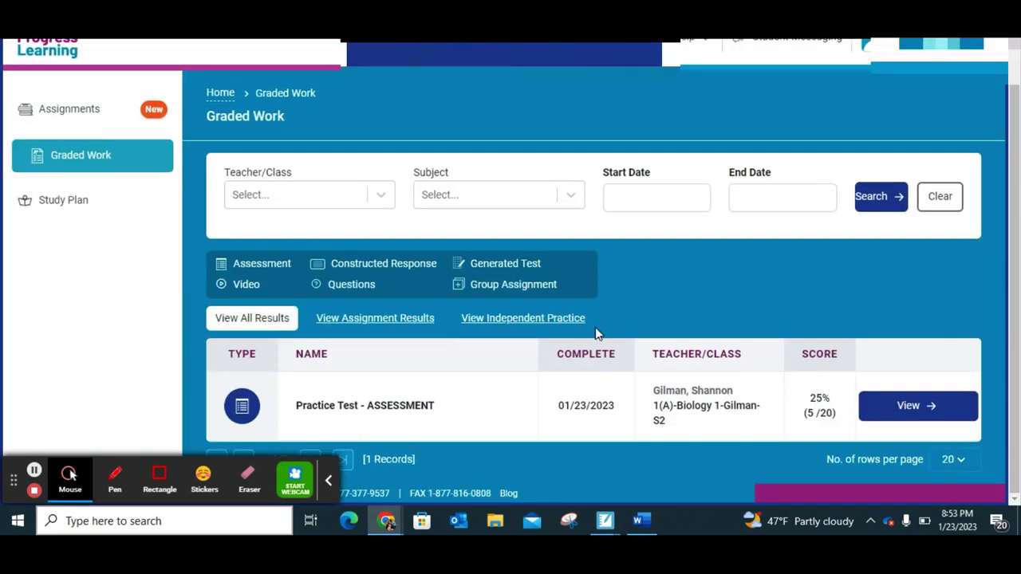
# - Run the Biology EOC (SCAS) Progress Report from the Study Plan for the current school year and review the dot ranks by standard
pyautogui.click(77, 200)
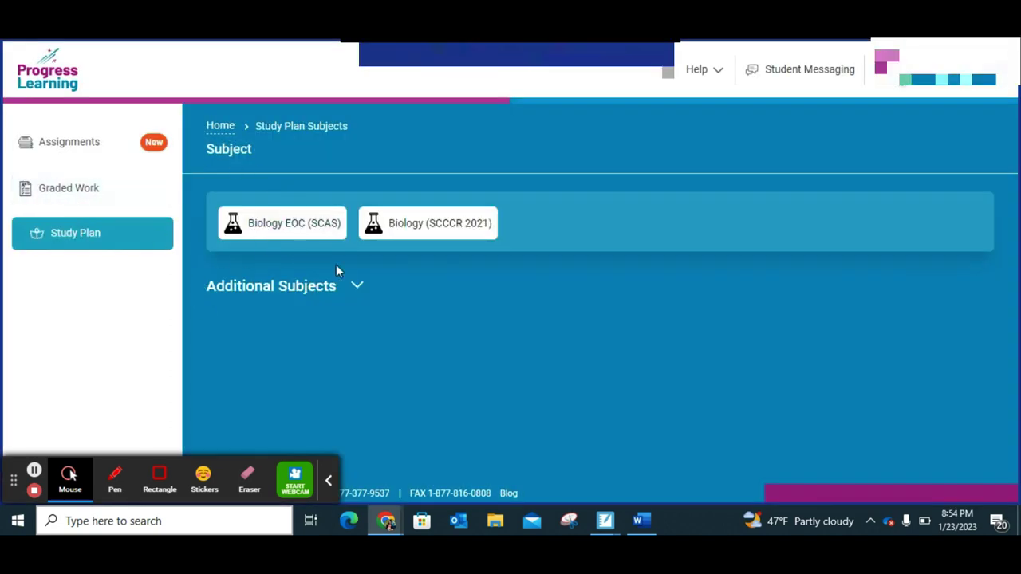
pyautogui.click(251, 233)
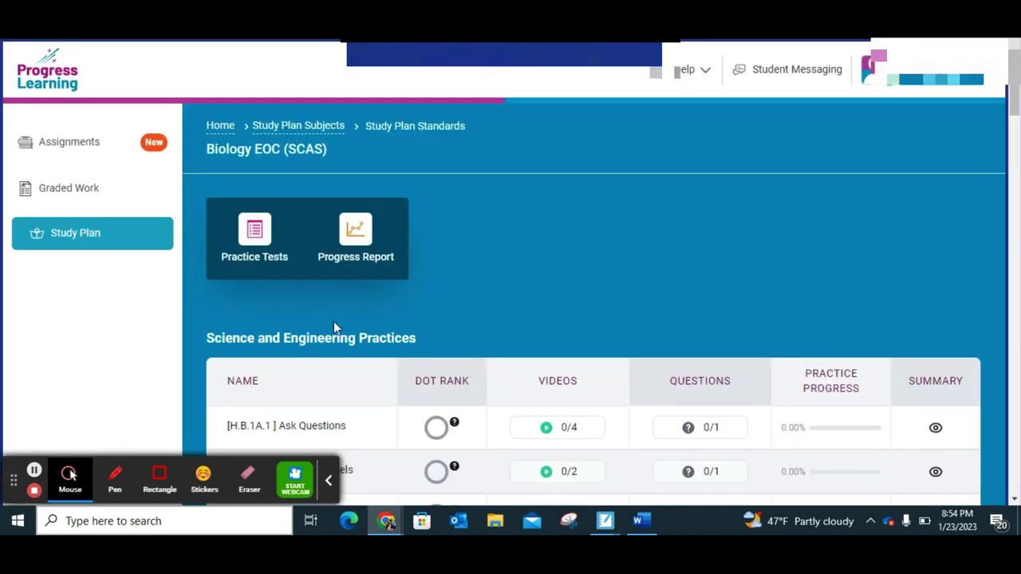
pyautogui.scroll(-2, 516, 205)
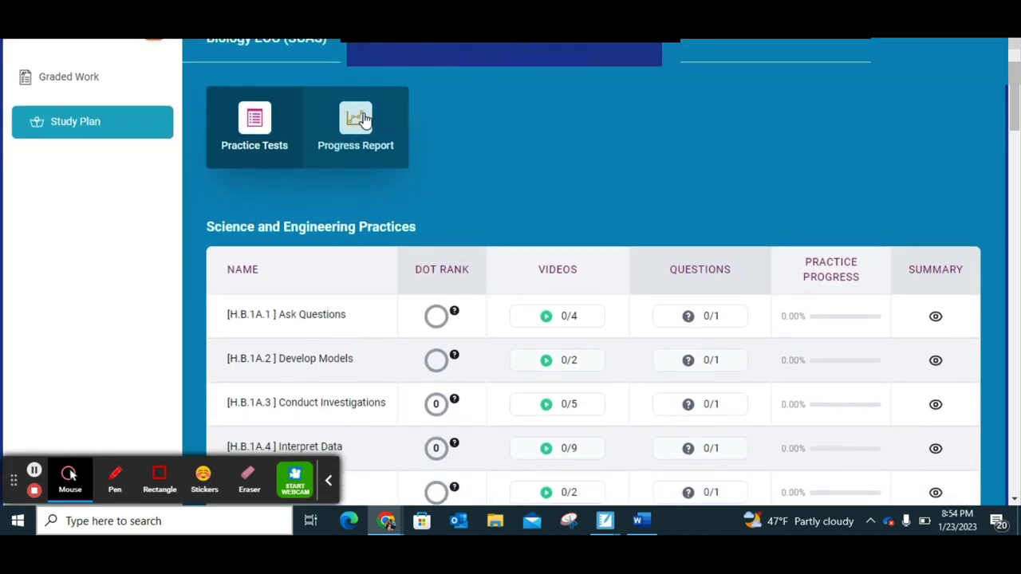
pyautogui.click(357, 121)
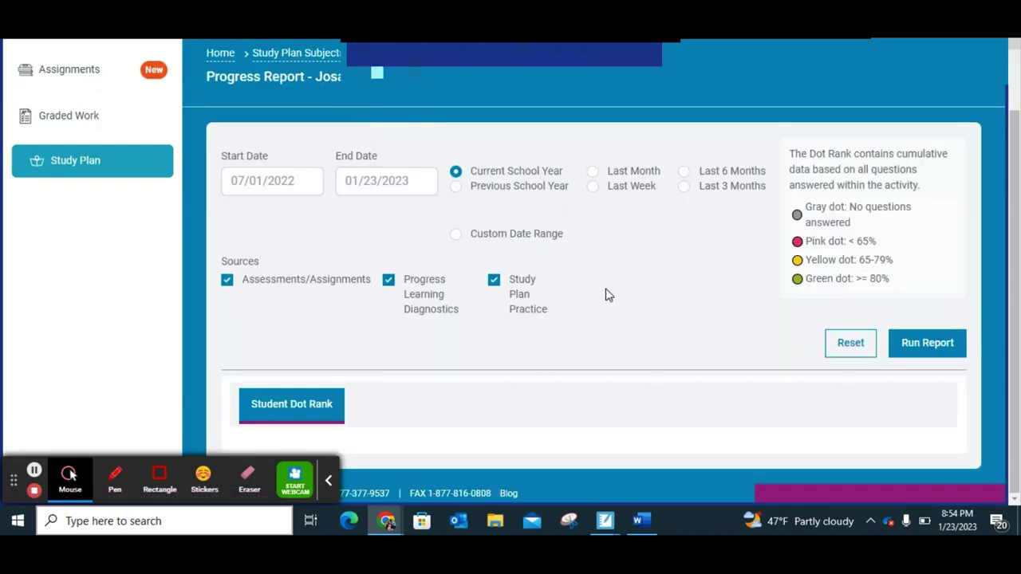
pyautogui.click(910, 343)
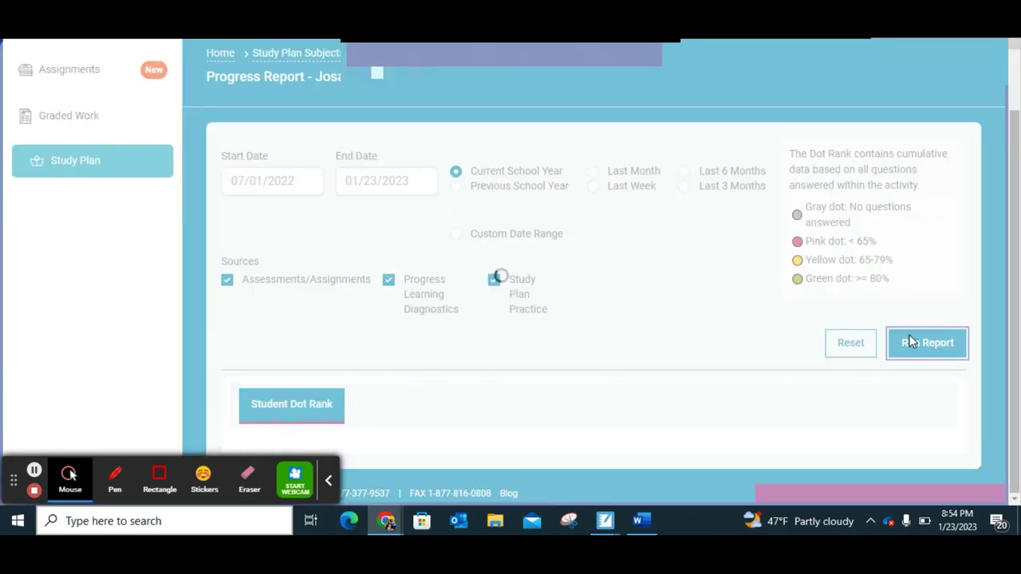
pyautogui.scroll(-8, 711, 348)
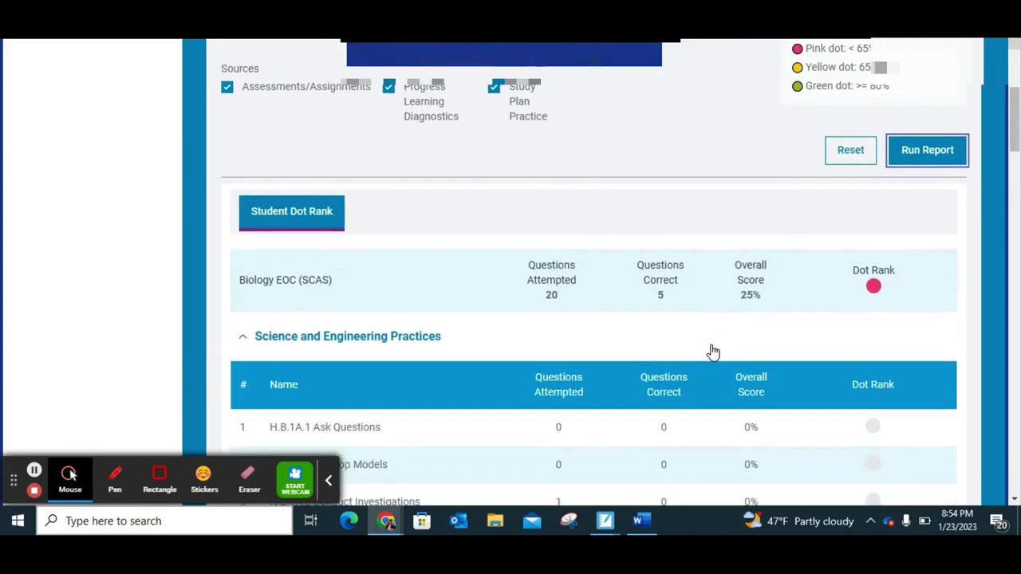
pyautogui.scroll(-5, 713, 351)
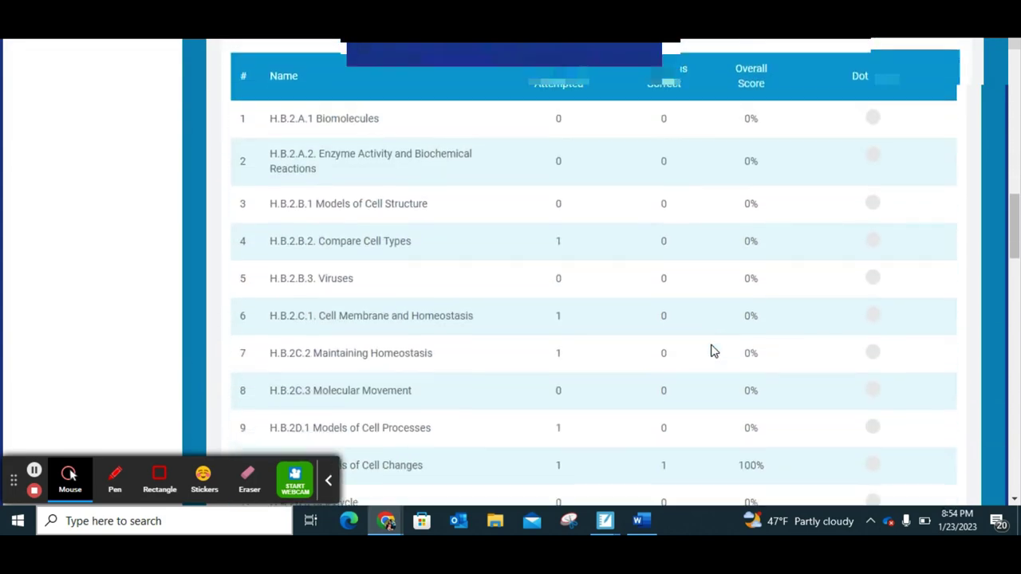
pyautogui.scroll(20, 604, 384)
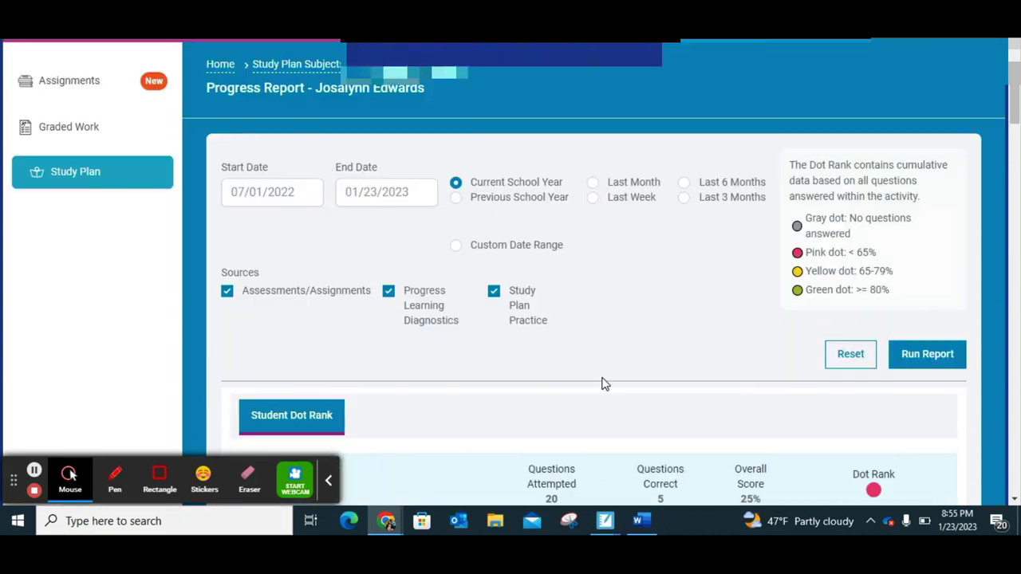
# - Return to the Biology EOC (SCAS) study plan and look over its Science and Engineering Practices standards
pyautogui.click(81, 187)
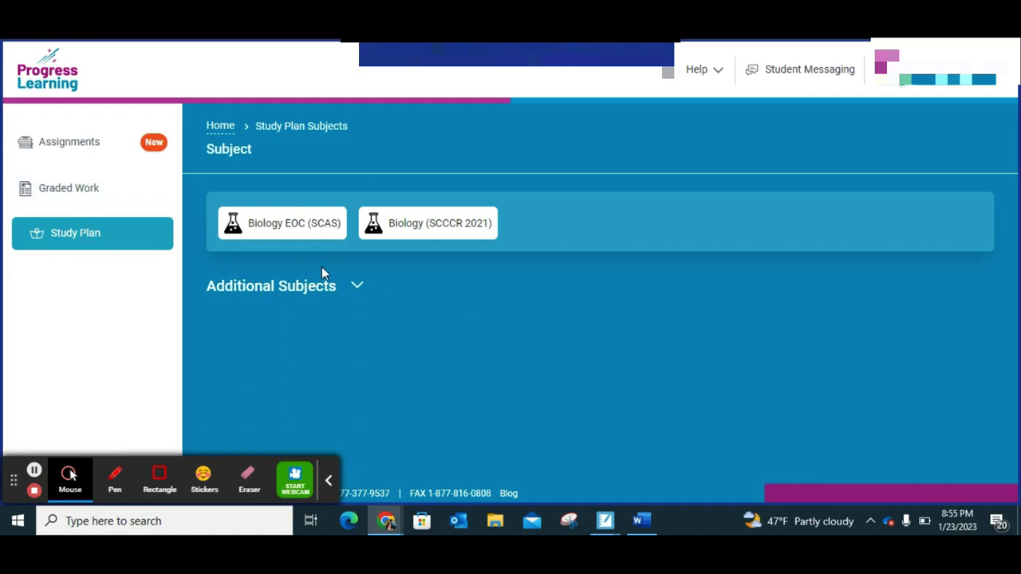
pyautogui.click(289, 231)
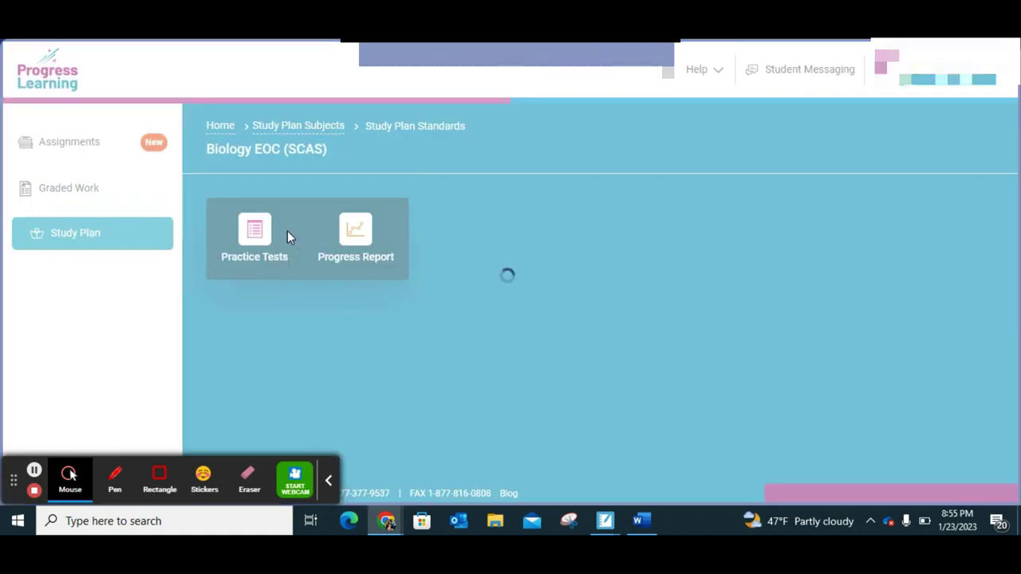
pyautogui.scroll(-4, 647, 263)
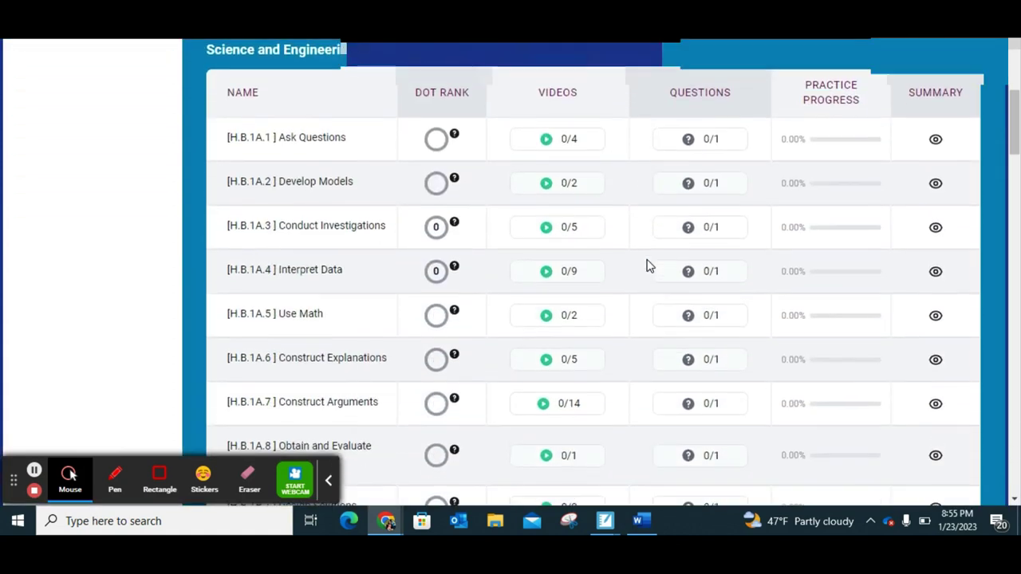
# - Examine the dot ranks, videos, questions and practice progress for all Biology EOC (SCAS) standards through Ecosystem Dynamics
pyautogui.scroll(-6, 852, 327)
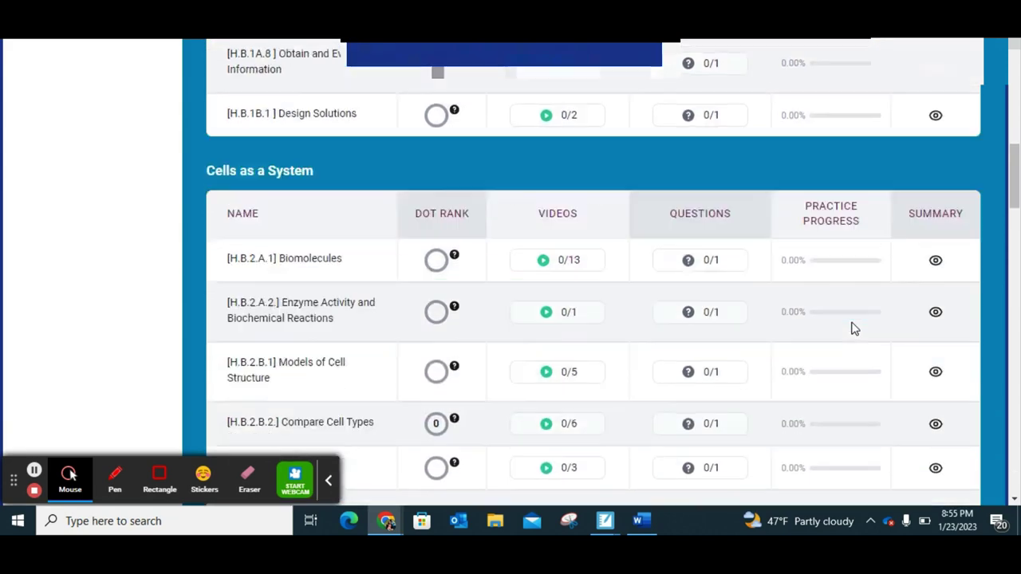
pyautogui.scroll(-8, 852, 327)
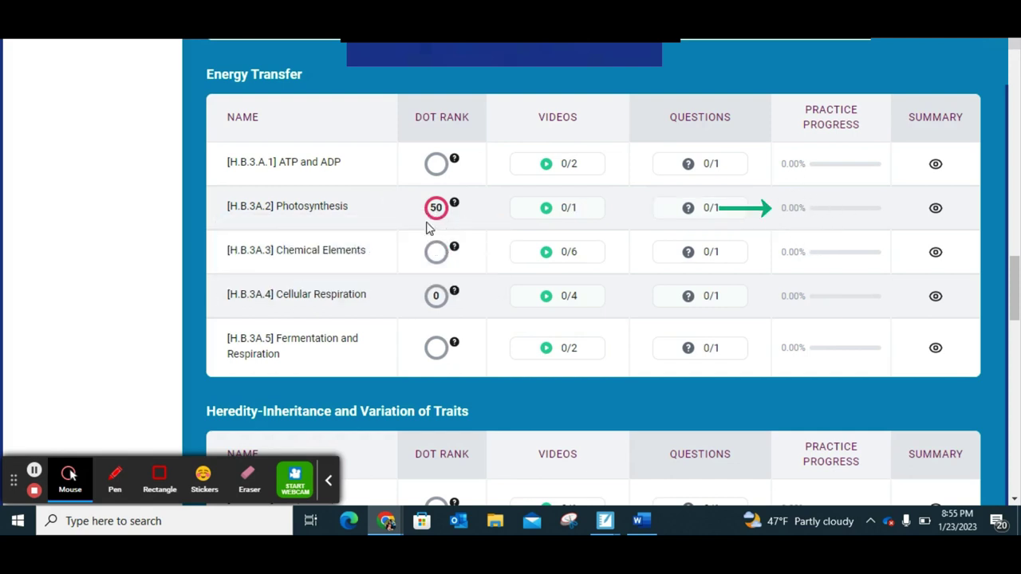
pyautogui.scroll(-1, 479, 237)
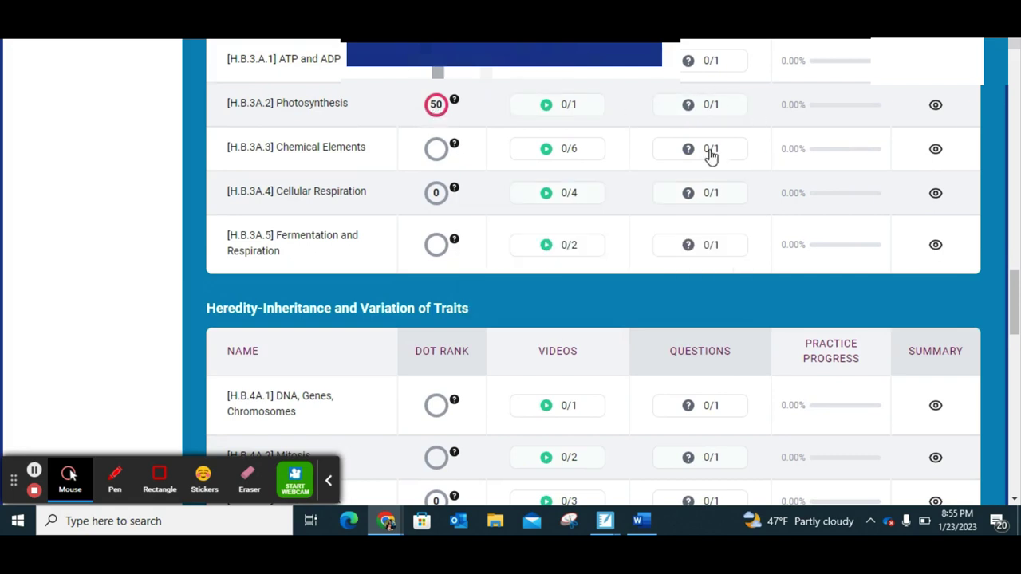
pyautogui.scroll(-1, 742, 169)
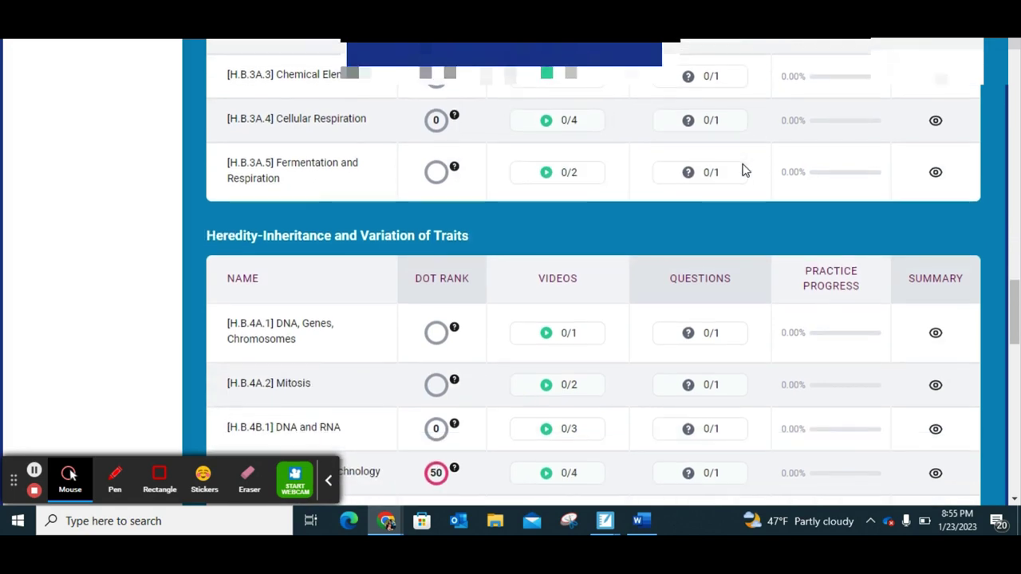
pyautogui.scroll(-2, 742, 169)
pyautogui.scroll(-3, 742, 169)
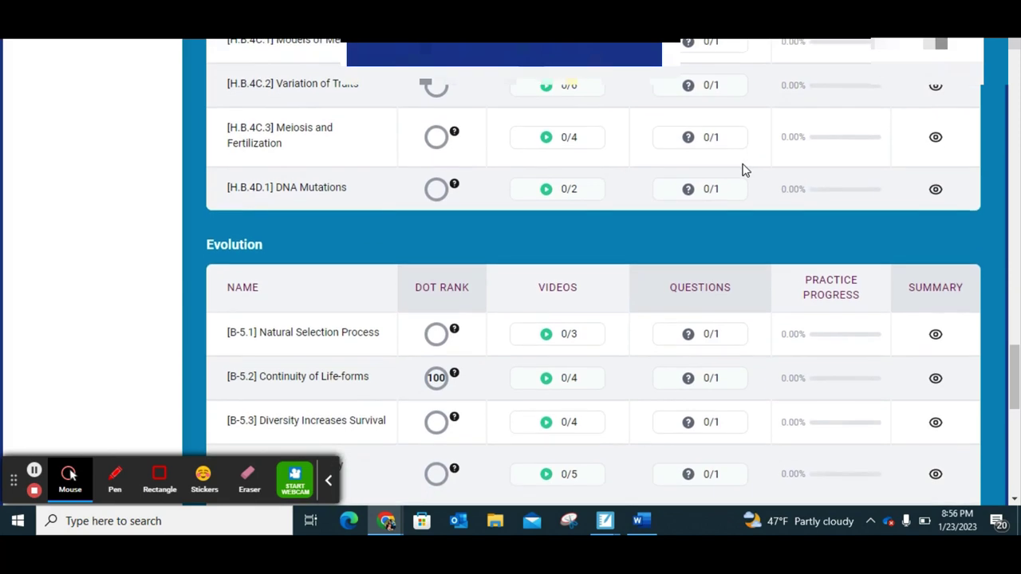
pyautogui.scroll(-2, 742, 169)
pyautogui.scroll(-1, 742, 169)
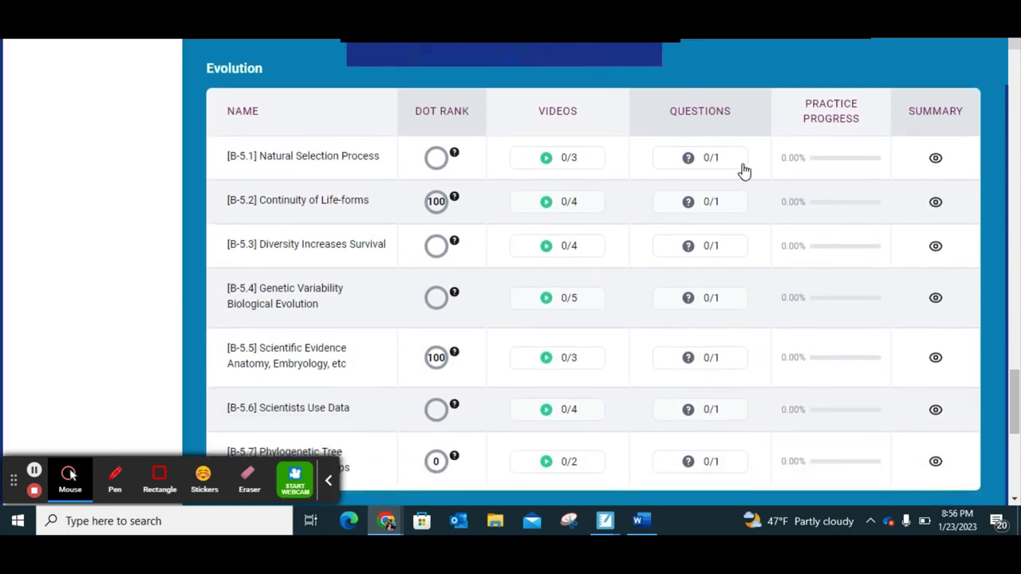
pyautogui.scroll(-5, 743, 171)
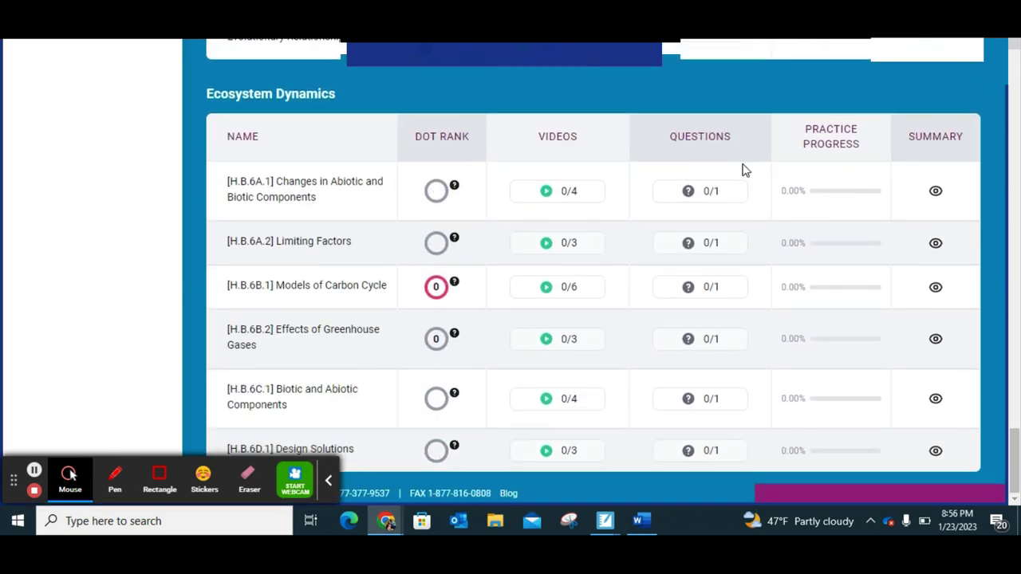
pyautogui.scroll(1, 547, 349)
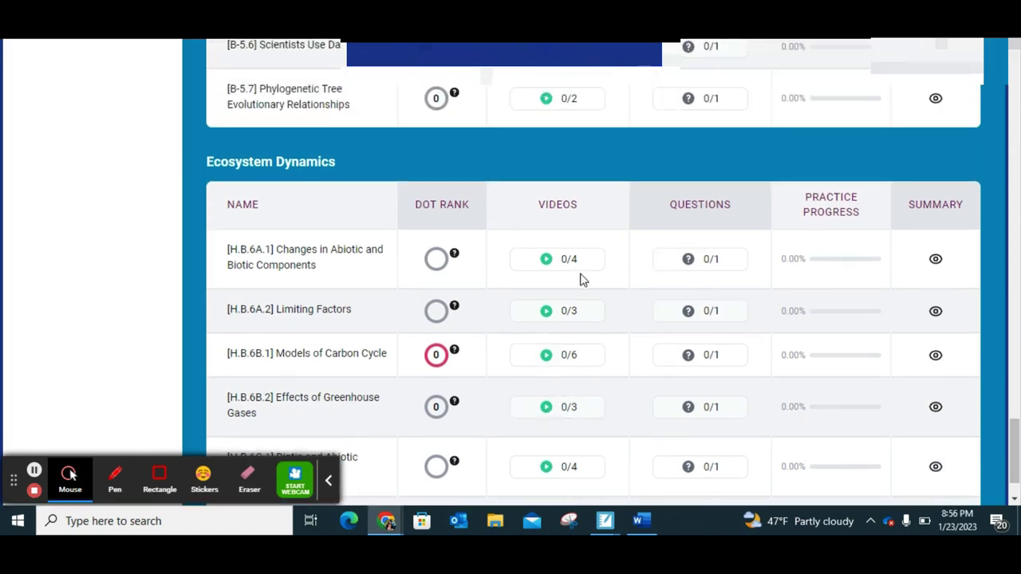
# - Begin the practice questions for Changes in Abiotic and Biotic Components and read question 1 with its answer choices
pyautogui.click(714, 263)
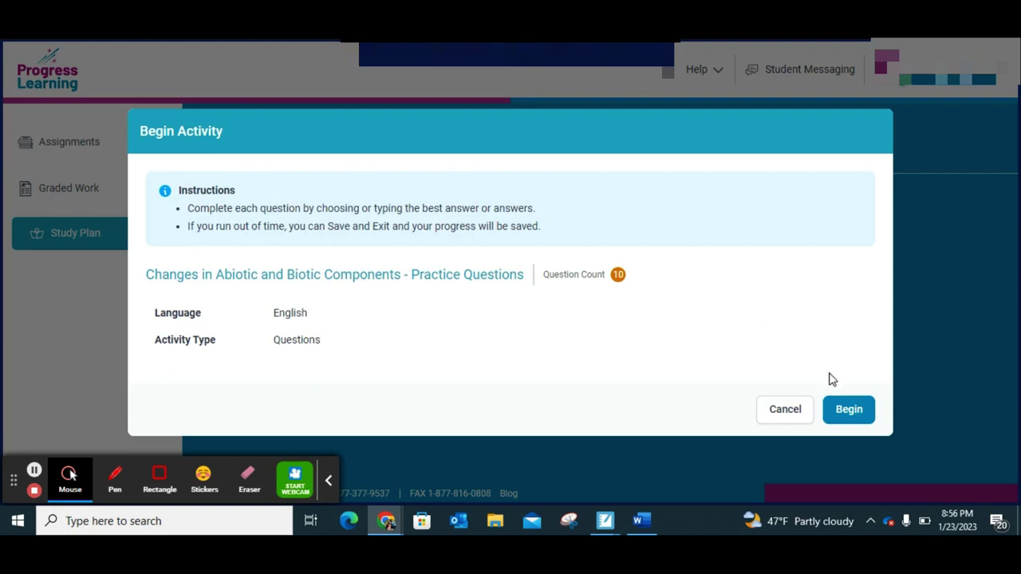
pyautogui.click(848, 410)
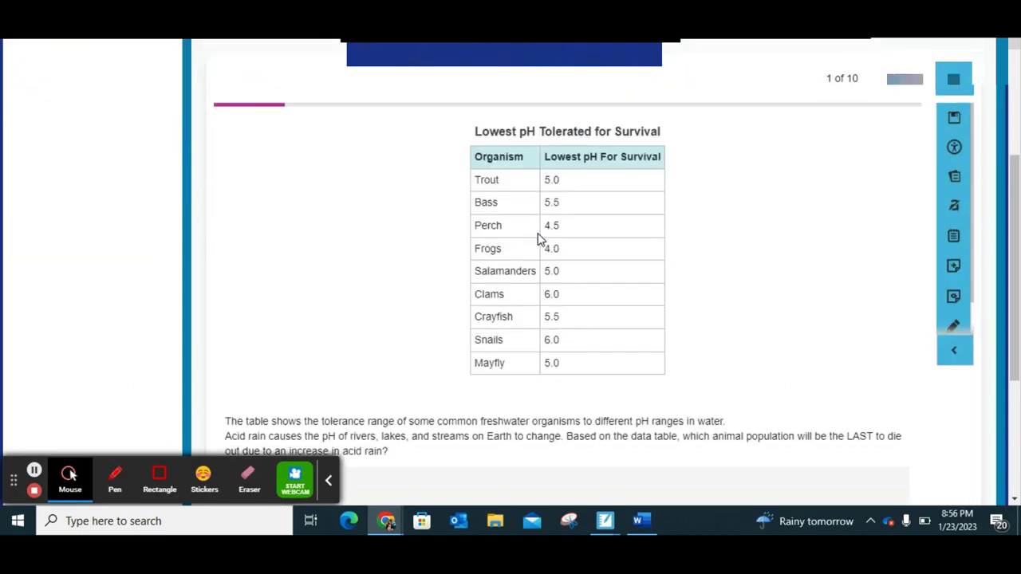
pyautogui.scroll(-3, 539, 239)
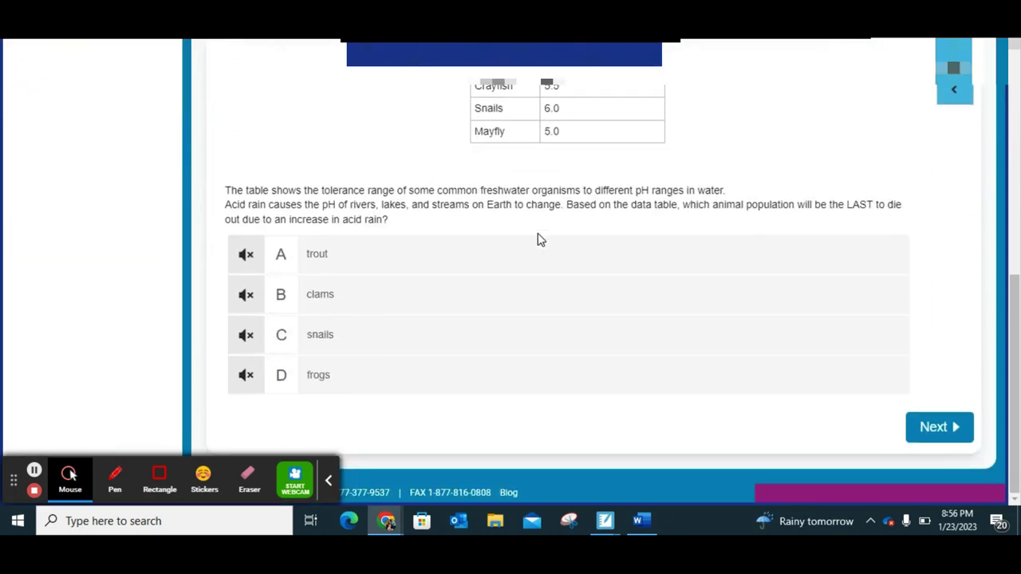
pyautogui.scroll(5, 539, 240)
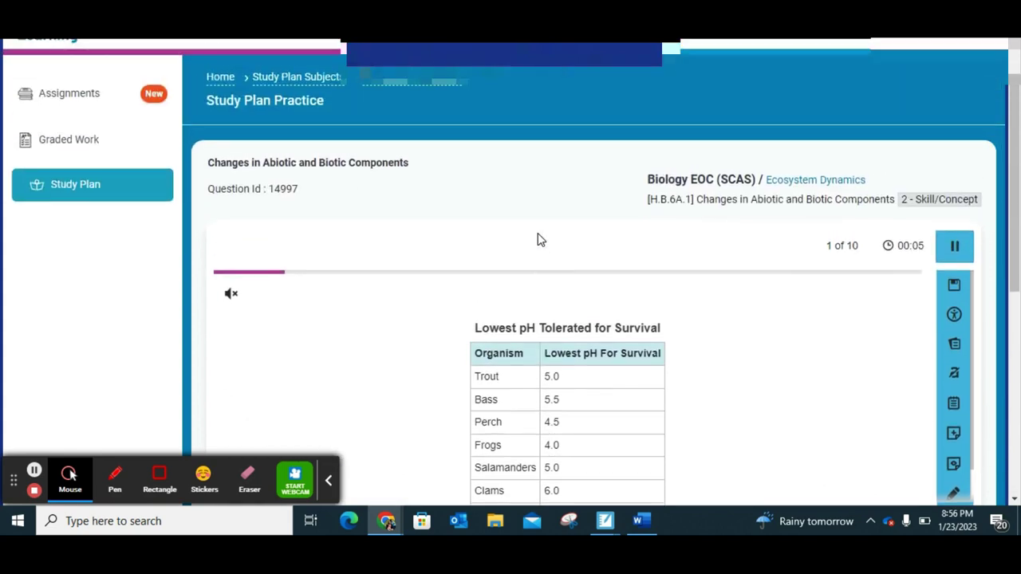
pyautogui.scroll(1, 539, 239)
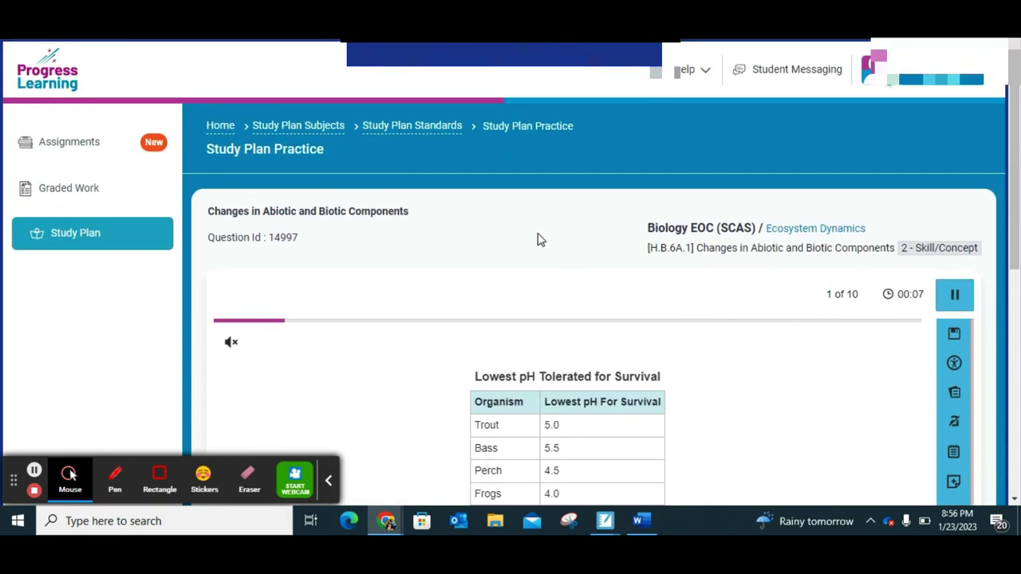
# - Leave the practice for the student's Assignments and review the listed assignments and their due dates
pyautogui.click(83, 146)
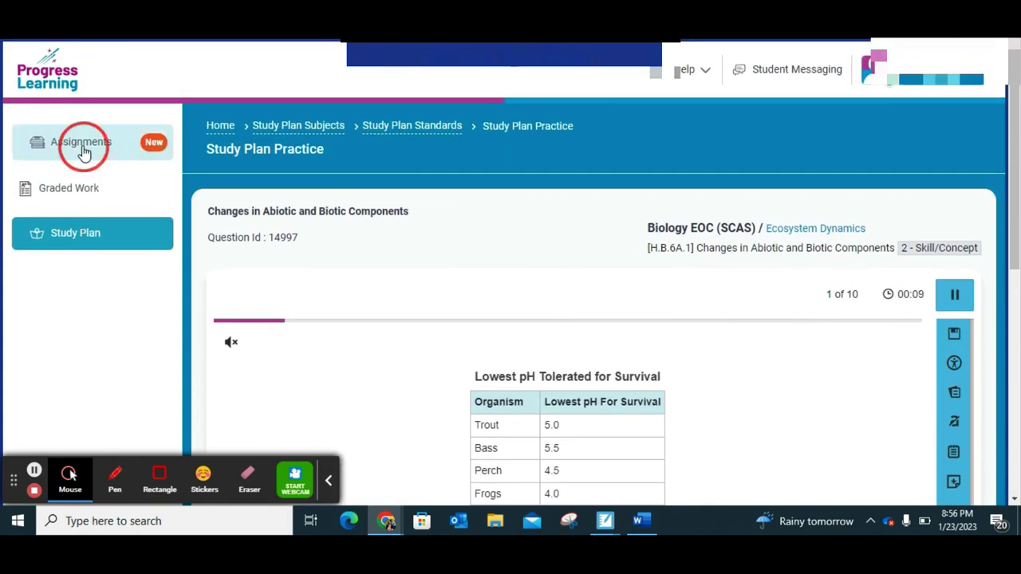
pyautogui.scroll(-1, 280, 292)
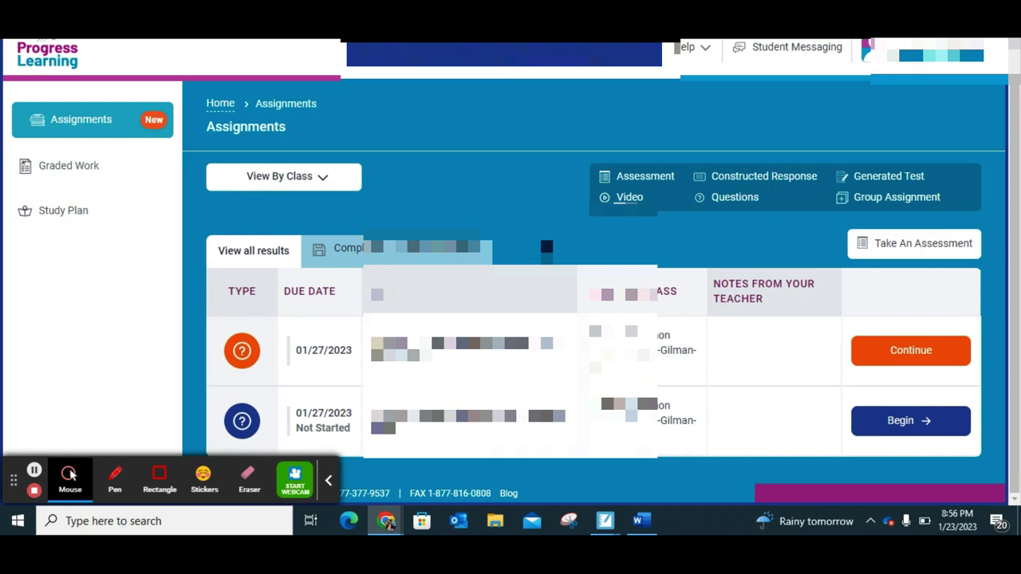
pyautogui.scroll(1, 547, 247)
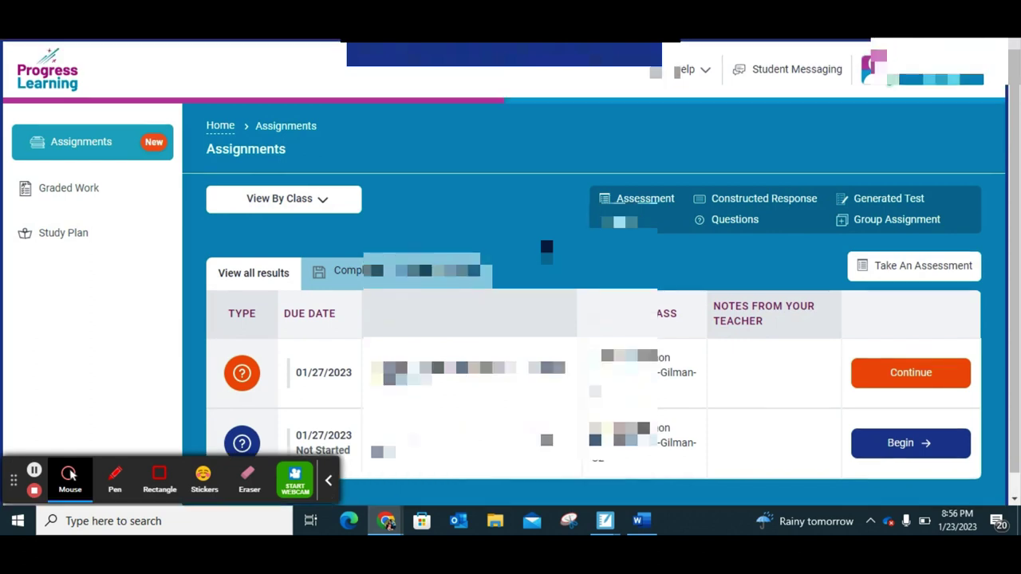
# - Open Student Messaging, search for the teacher by full name, refresh the contacts and close the messaging window
pyautogui.click(786, 77)
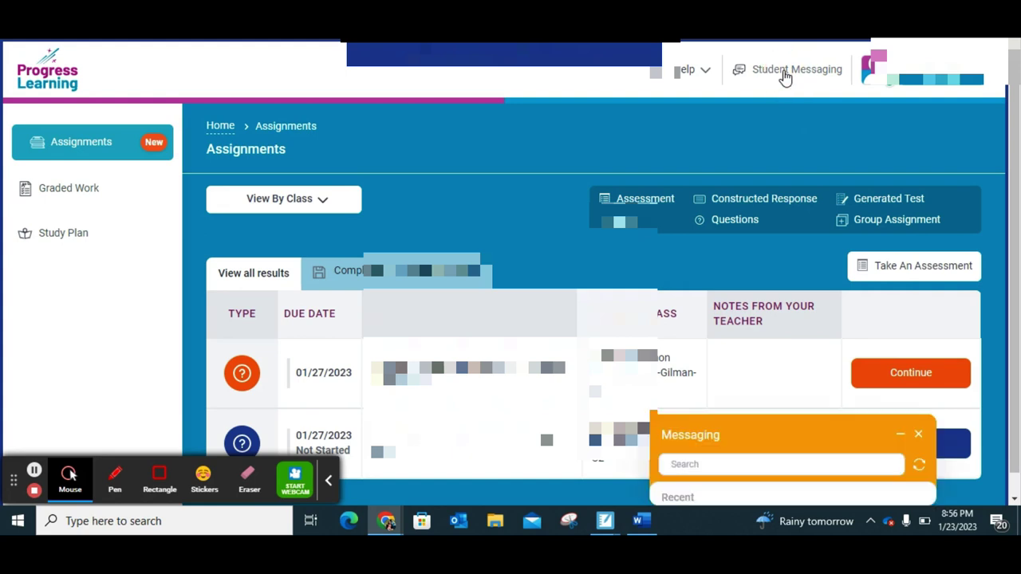
pyautogui.click(732, 221)
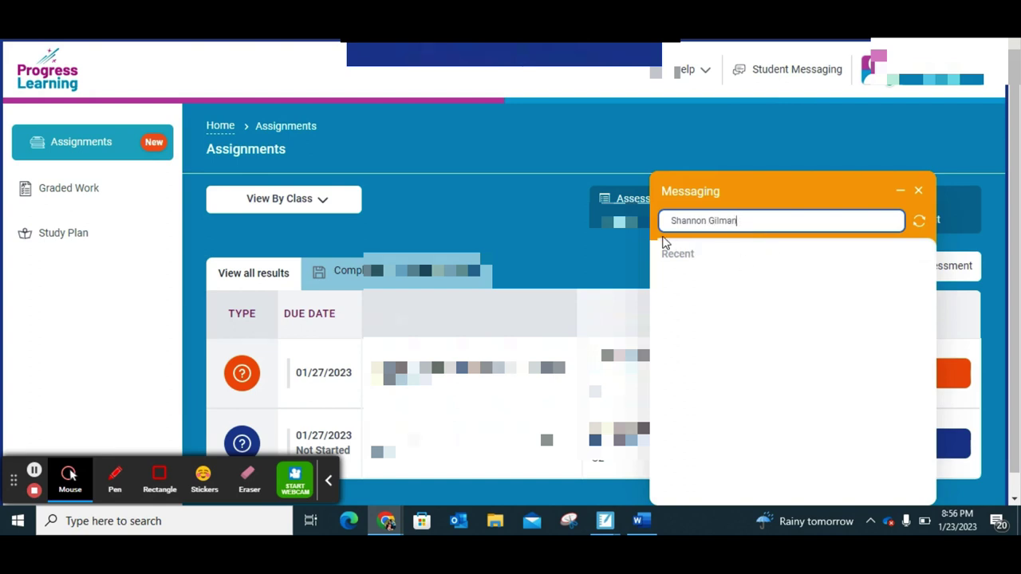
pyautogui.click(920, 223)
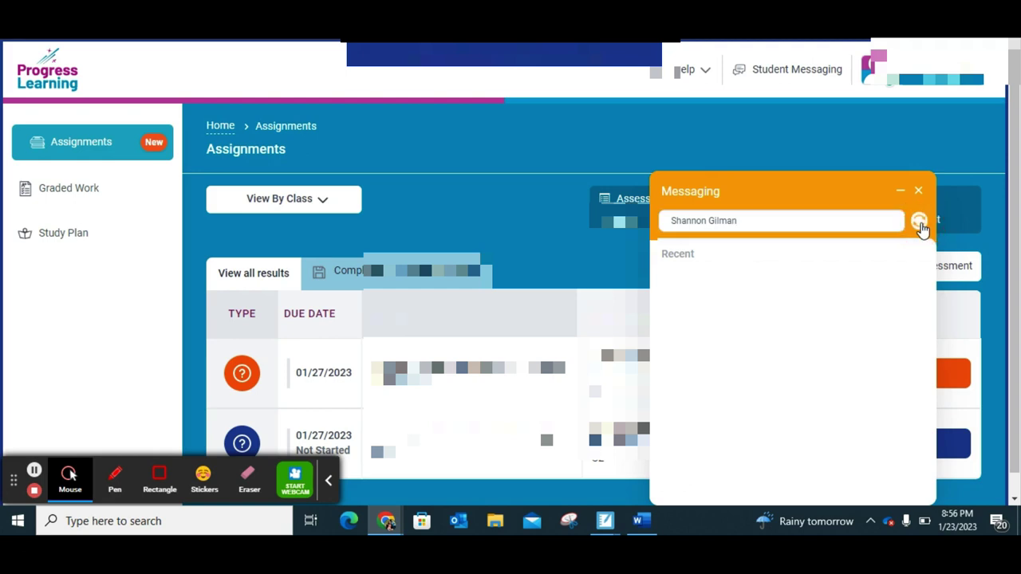
pyautogui.rightClick(918, 192)
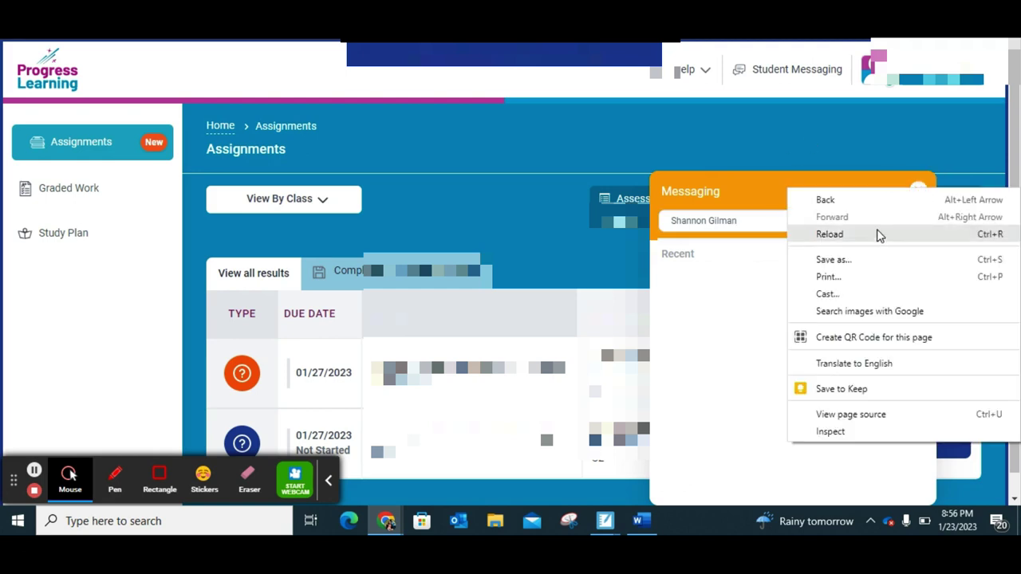
pyautogui.click(802, 141)
pyautogui.click(924, 193)
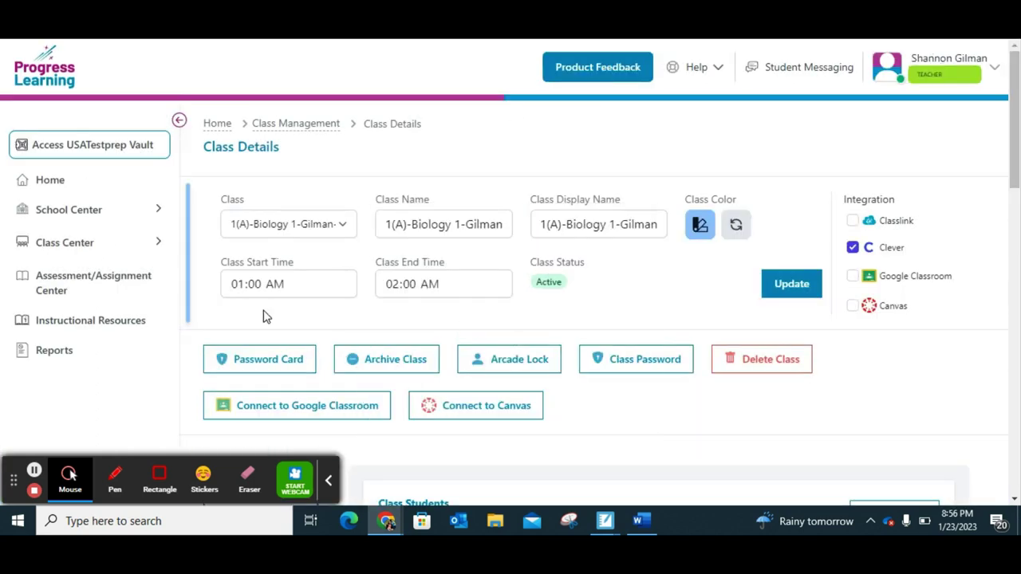
# - In the teacher account, look through the School Center and Class Center options and open the Assessment/Assignment Center
pyautogui.click(99, 210)
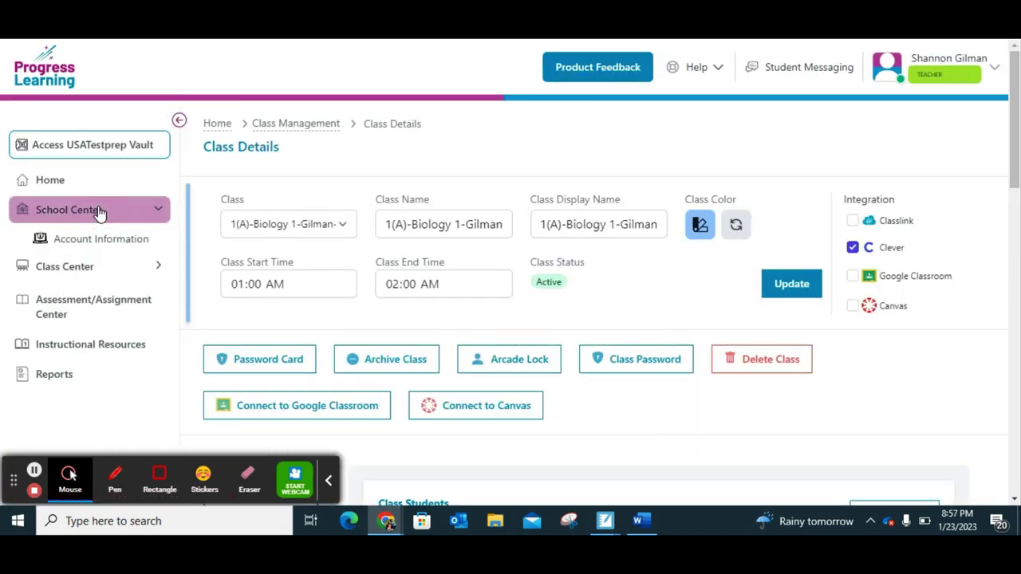
pyautogui.click(122, 273)
pyautogui.scroll(-1, 124, 274)
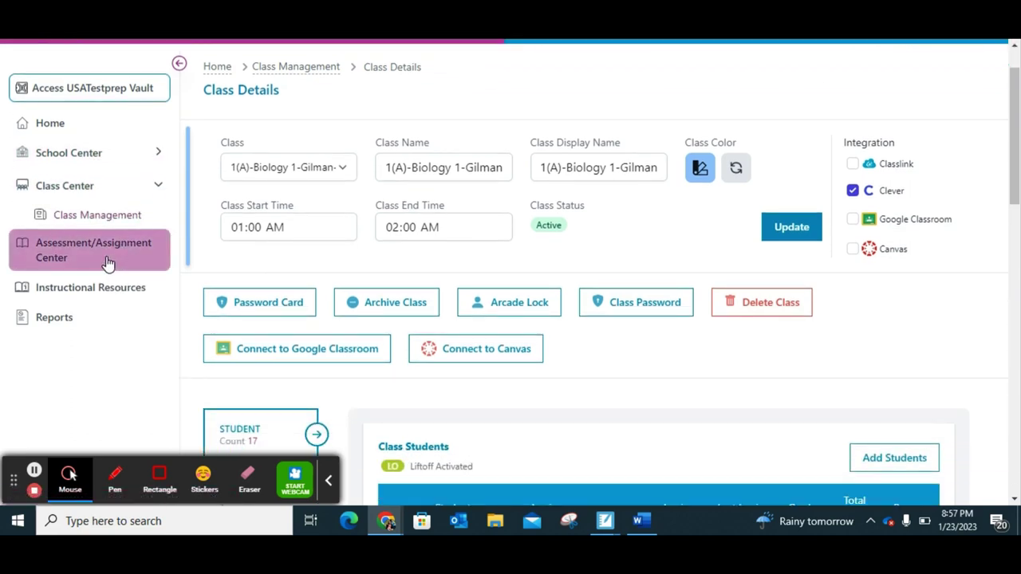
pyautogui.click(106, 256)
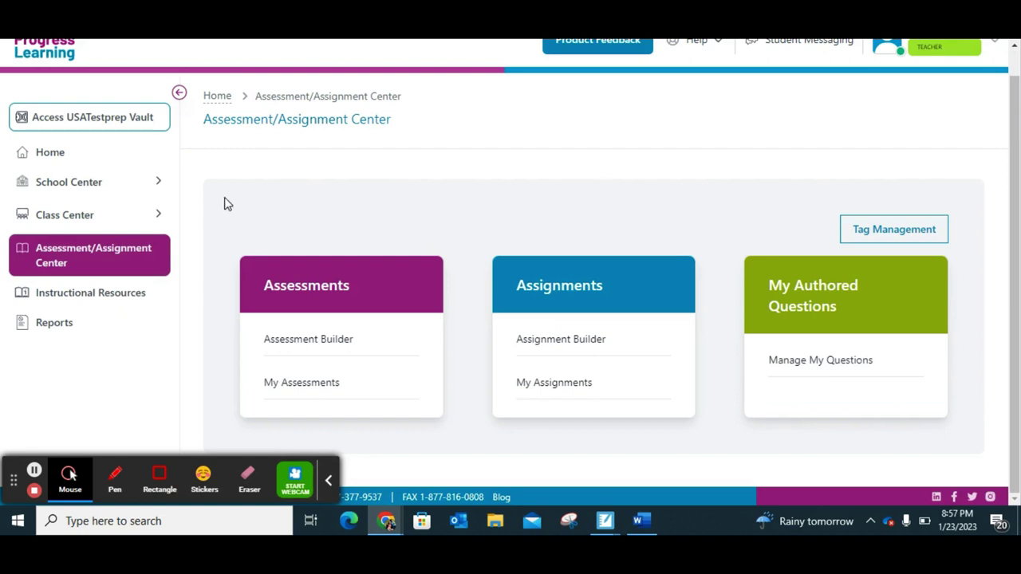
# - Return to the teacher Home page and review the class list and the weekly My Assignments calendar
pyautogui.click(79, 160)
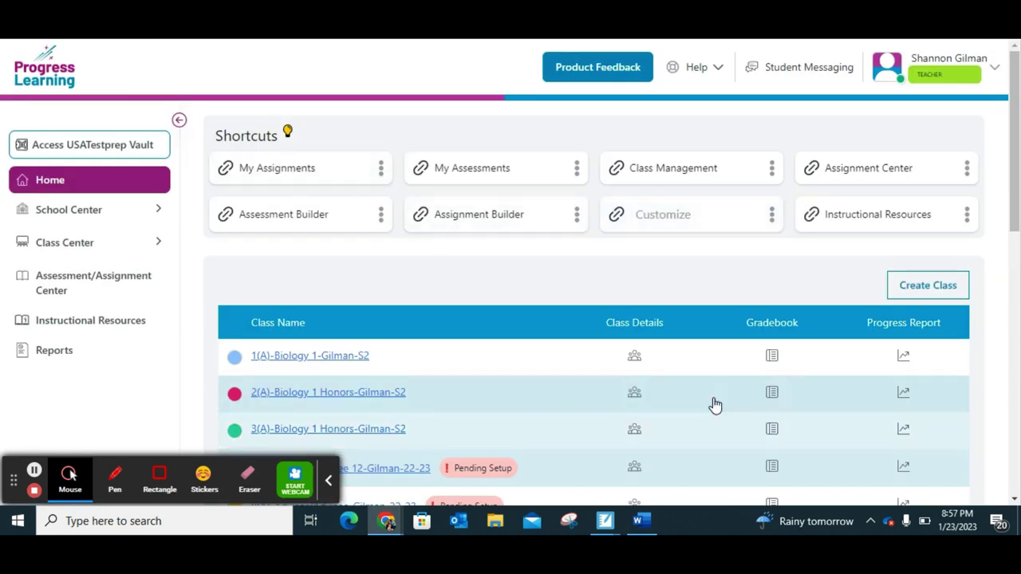
pyautogui.scroll(-3, 715, 406)
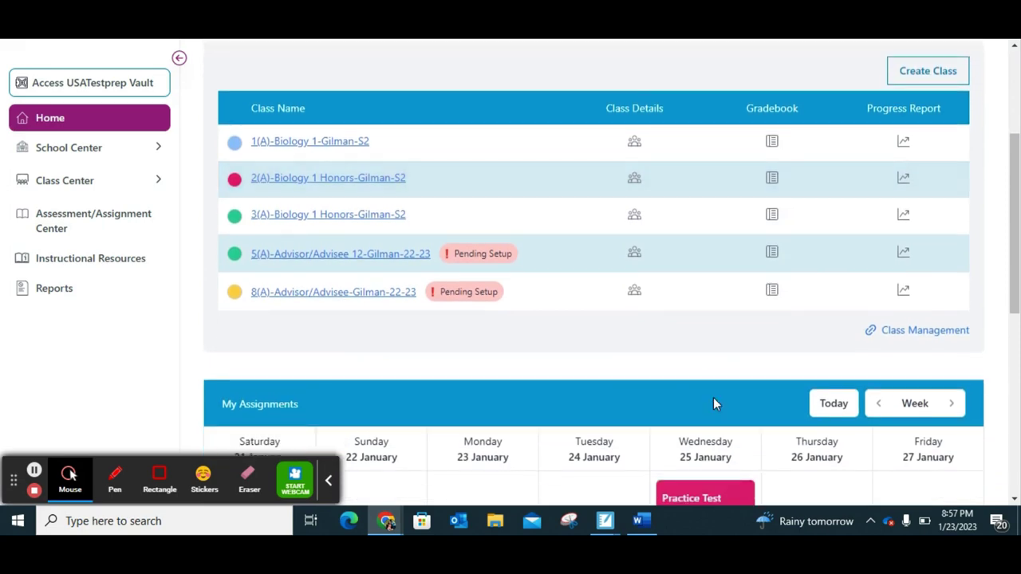
pyautogui.scroll(-6, 714, 398)
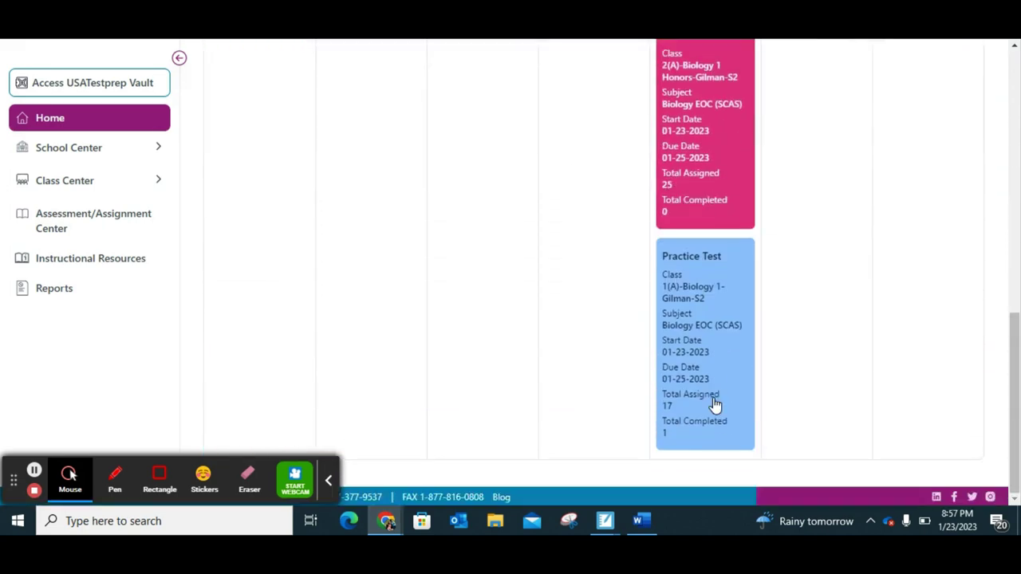
pyautogui.scroll(9, 715, 406)
# - Open Reports, review the progress monitoring report types, and check which Help resources are offered
pyautogui.click(32, 352)
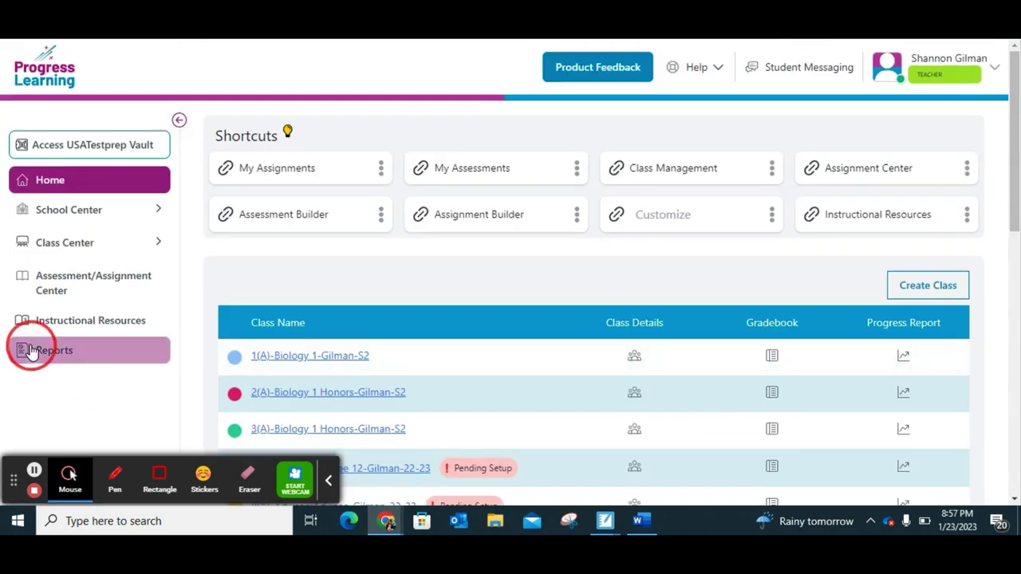
pyautogui.scroll(-2, 364, 241)
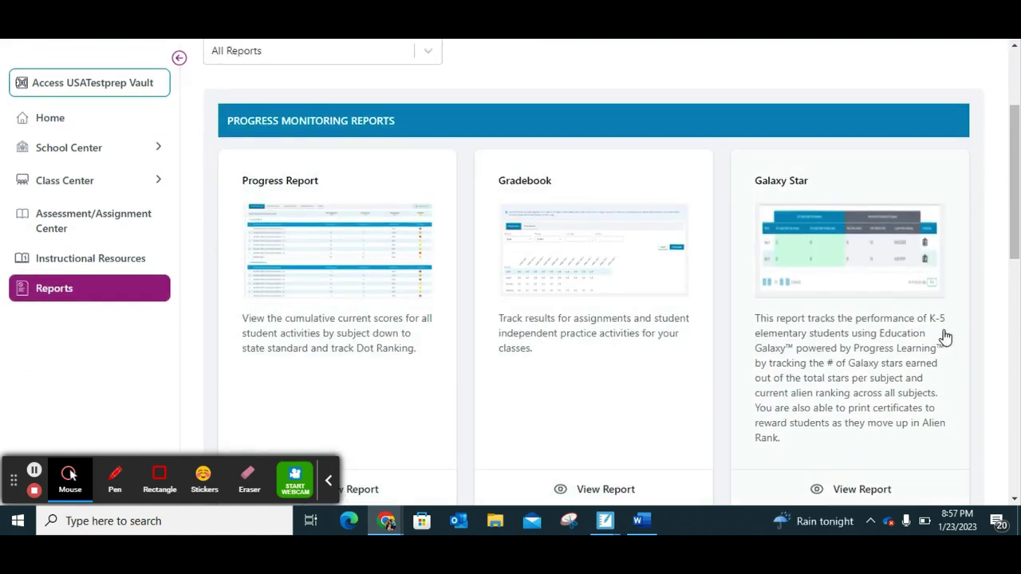
pyautogui.scroll(-3, 850, 301)
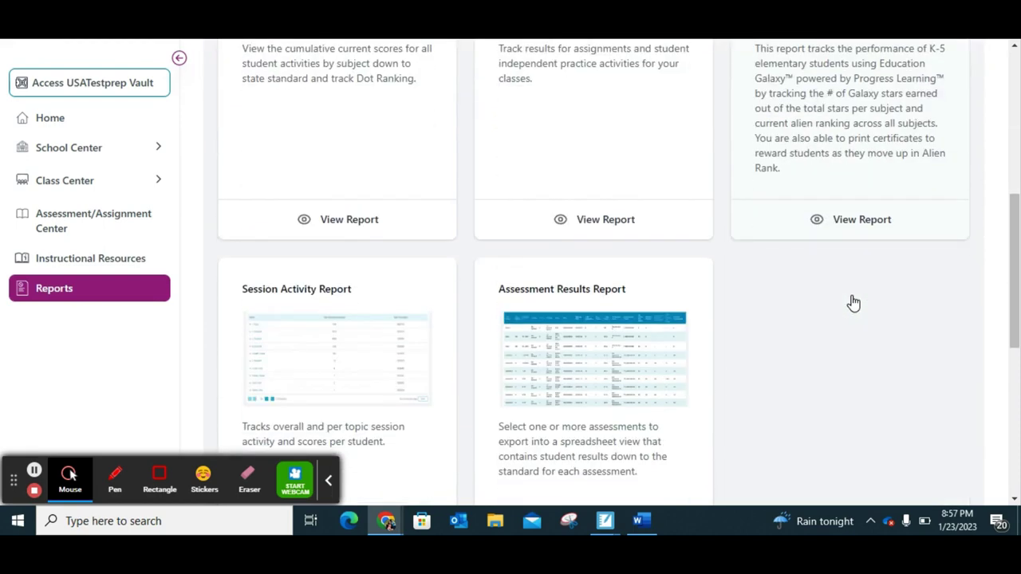
pyautogui.scroll(-2, 853, 303)
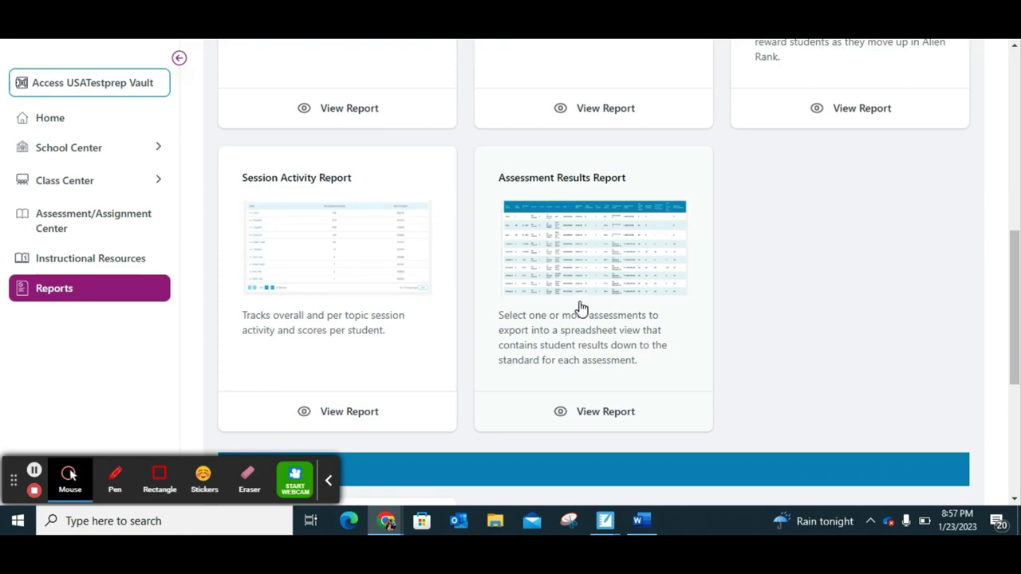
pyautogui.scroll(6, 580, 309)
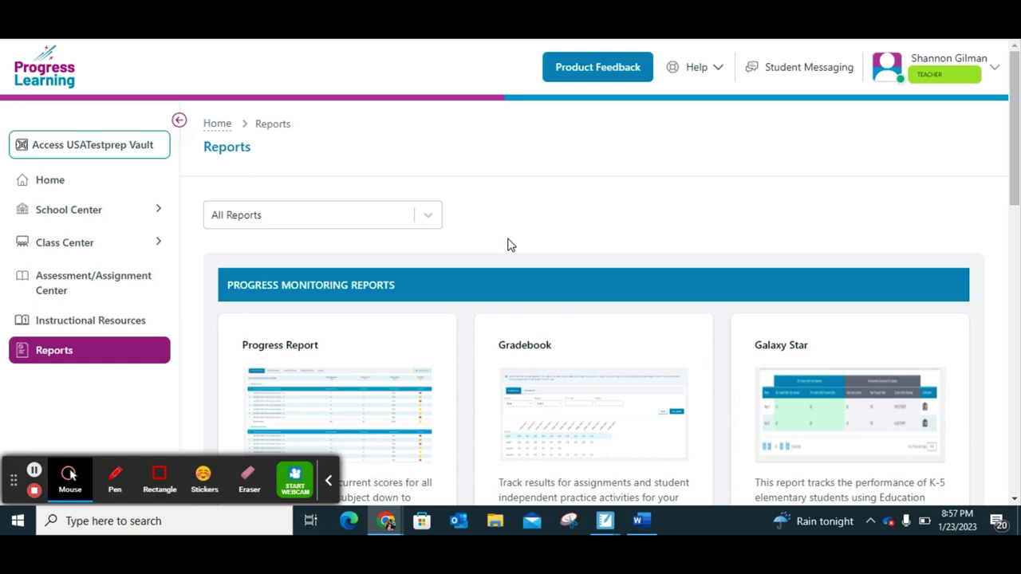
pyautogui.click(719, 70)
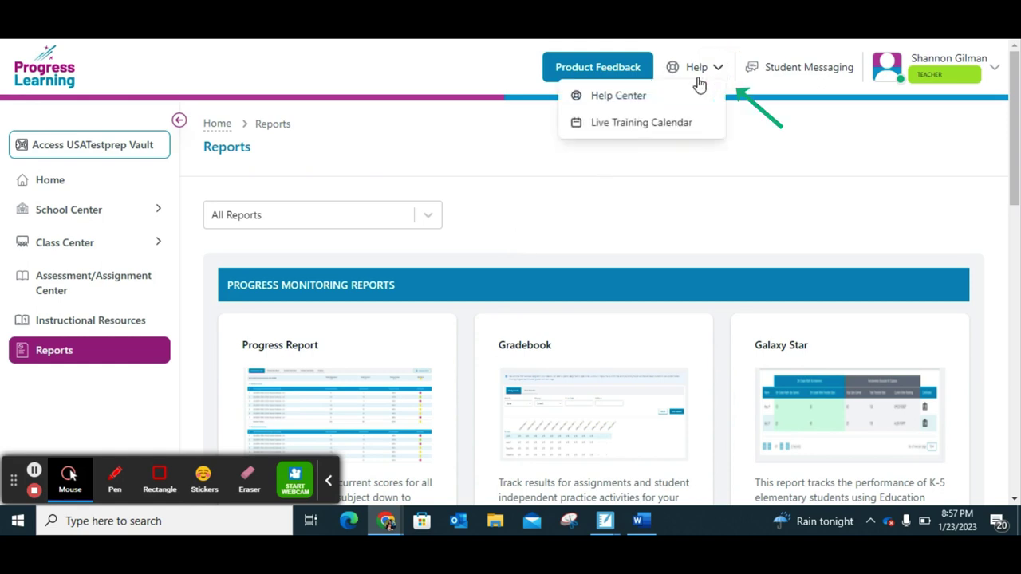
pyautogui.click(821, 157)
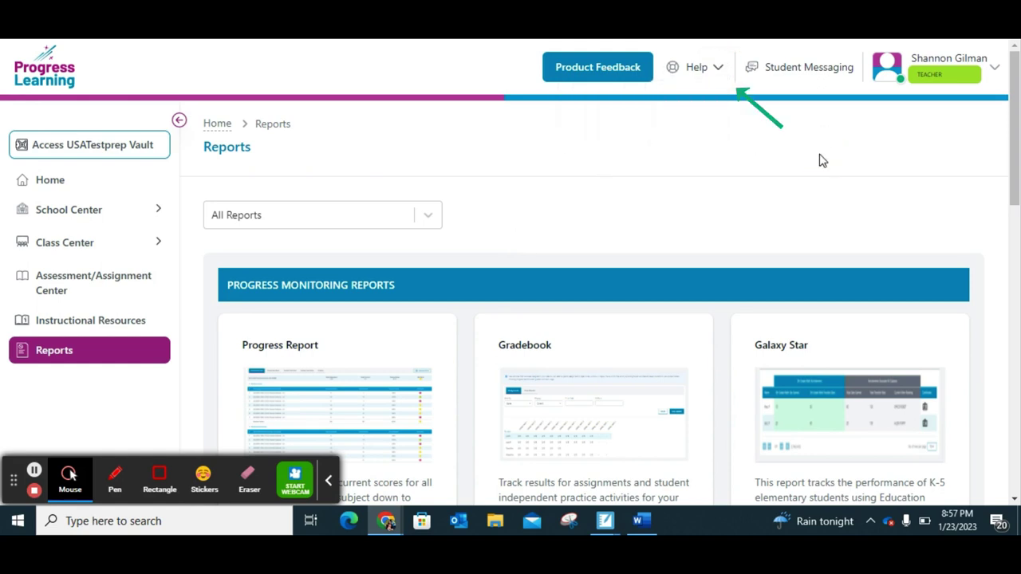